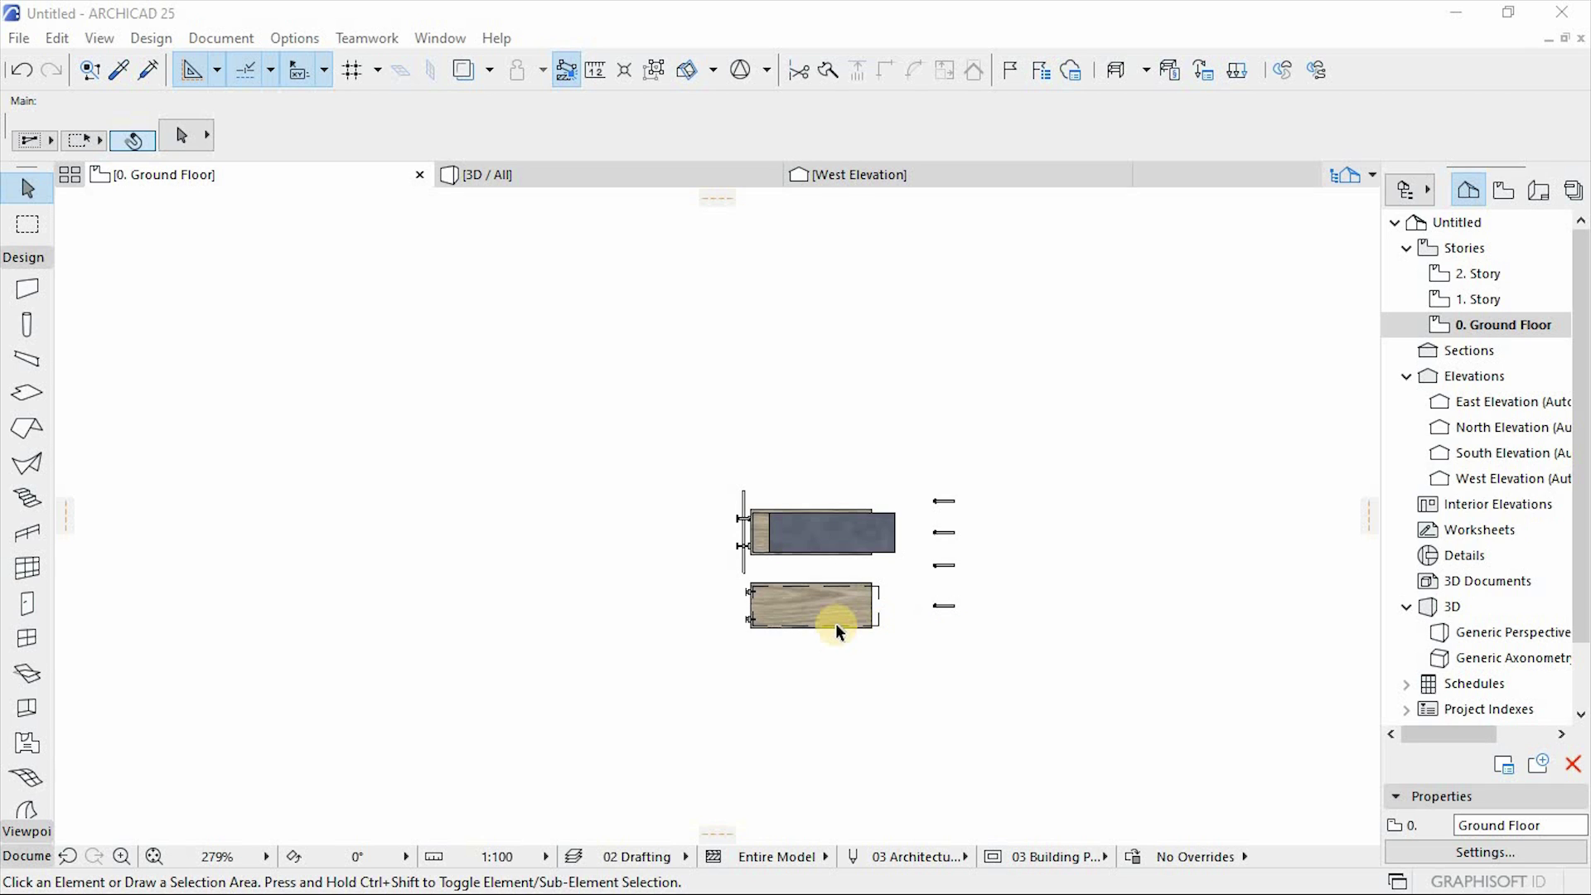
Examine the two stair tread assemblies on the ground floor plan, selecting the upper one's timber casing.
{"action": "scroll", "coordinate": [836, 623], "scroll_direction": "up", "scroll_amount": 4}
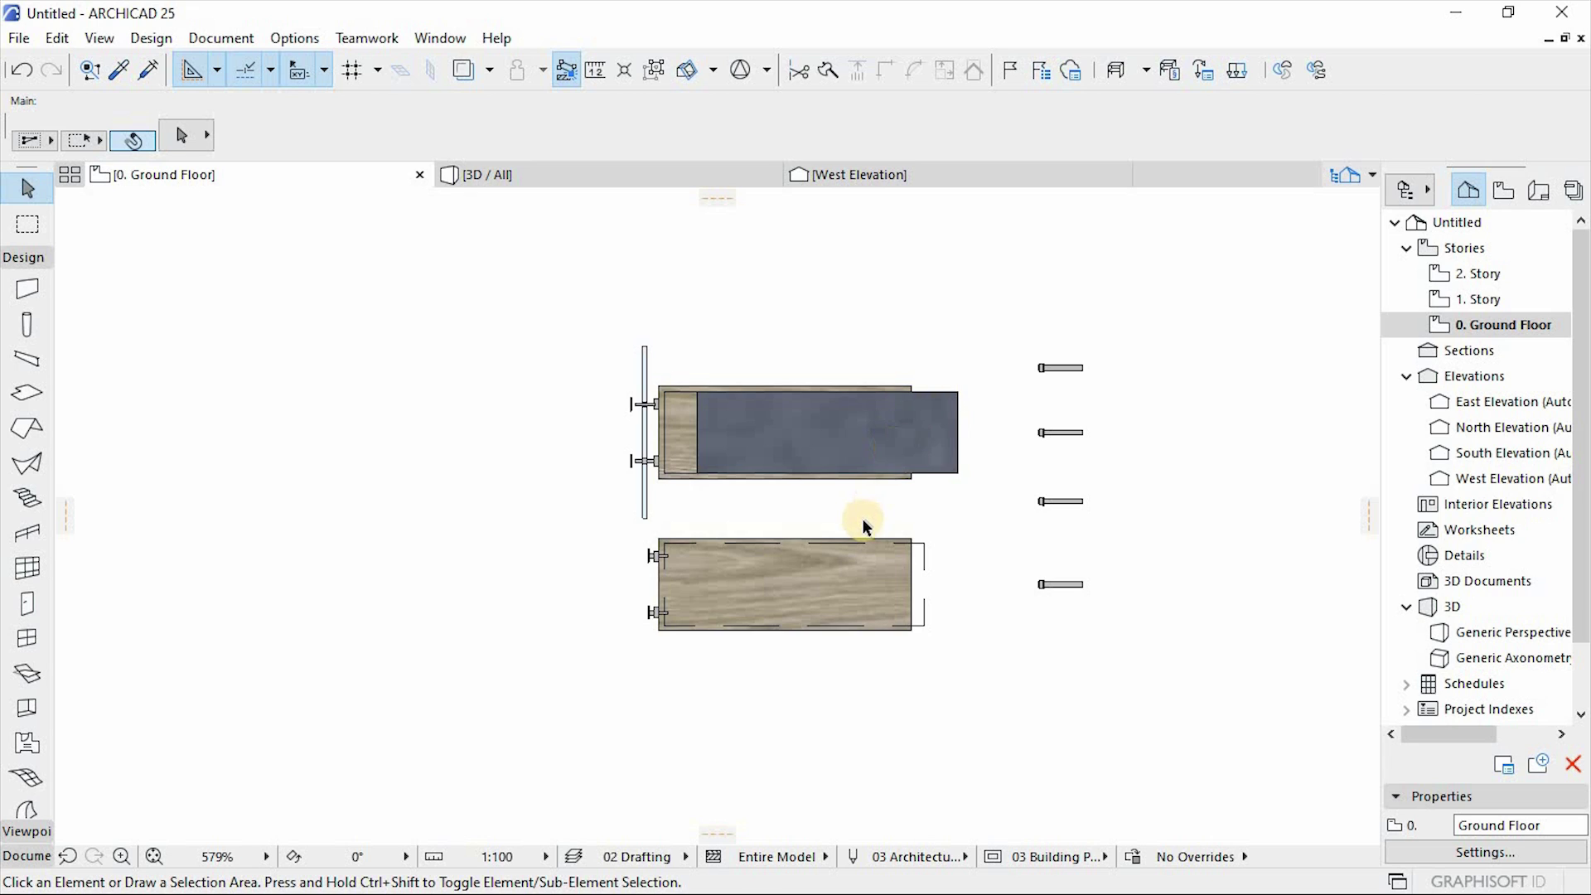
{"action": "scroll", "coordinate": [864, 525], "scroll_direction": "up", "scroll_amount": 1}
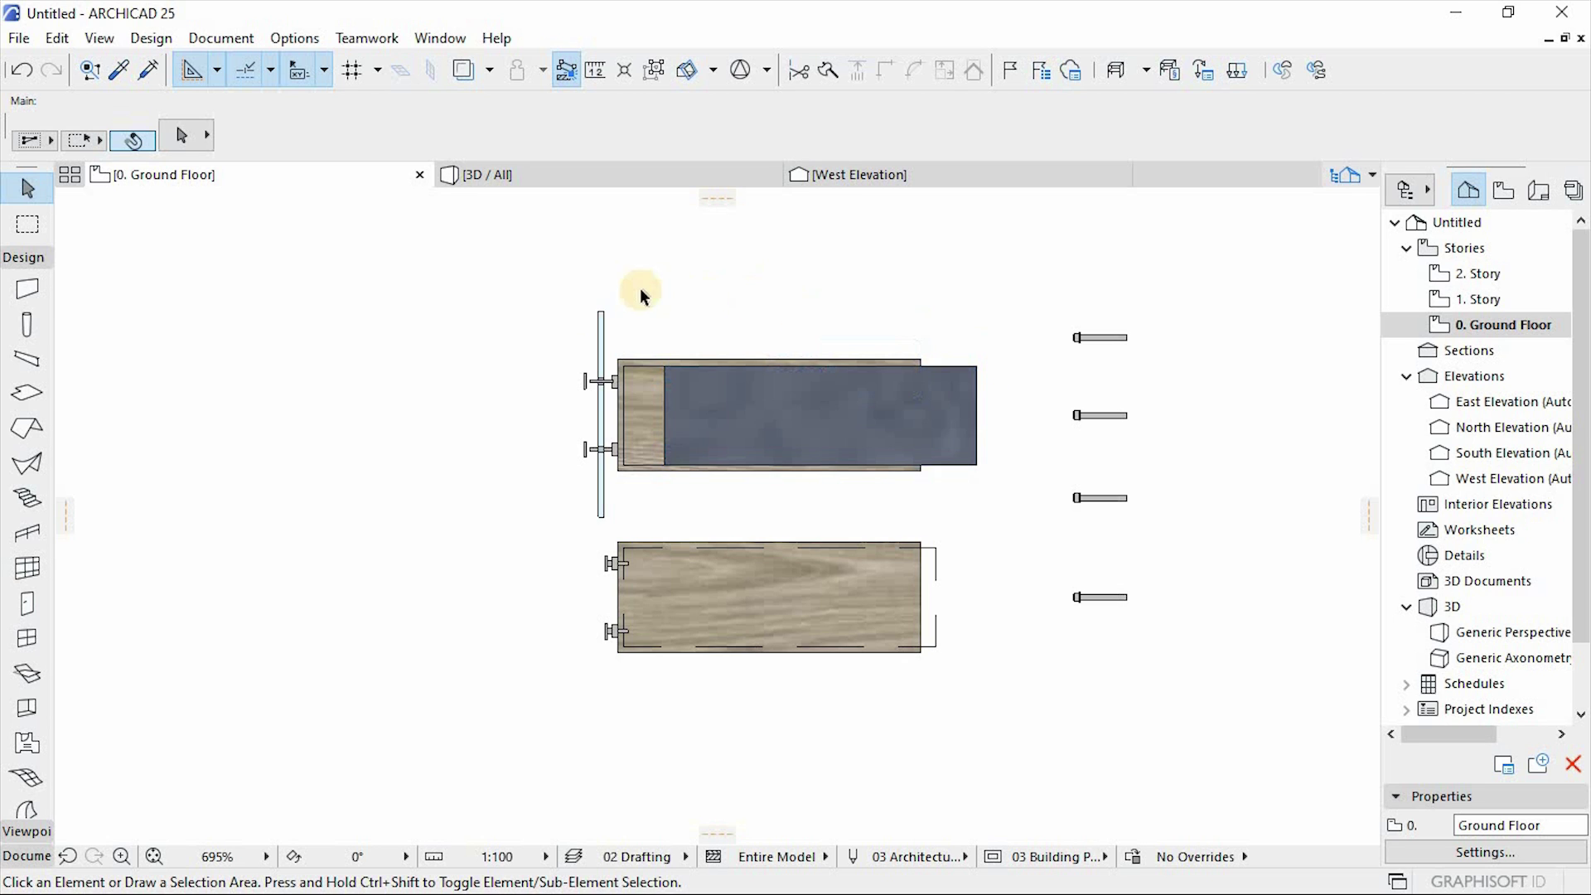
{"action": "scroll", "coordinate": [605, 381], "scroll_direction": "up", "scroll_amount": 3}
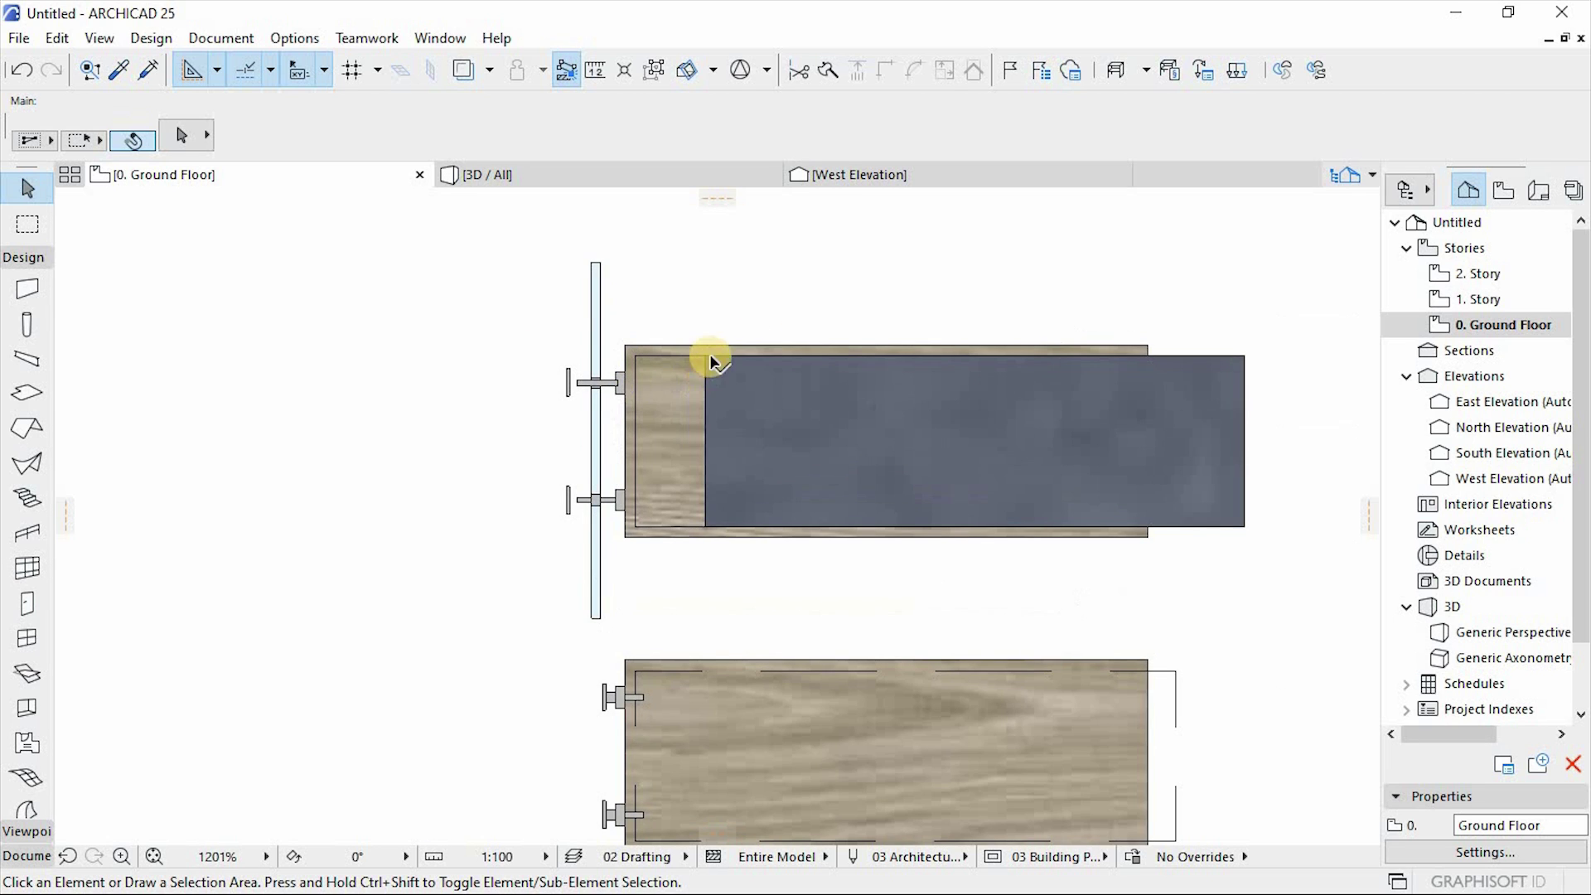
{"action": "left_click", "coordinate": [1219, 378]}
{"action": "left_click", "coordinate": [699, 348]}
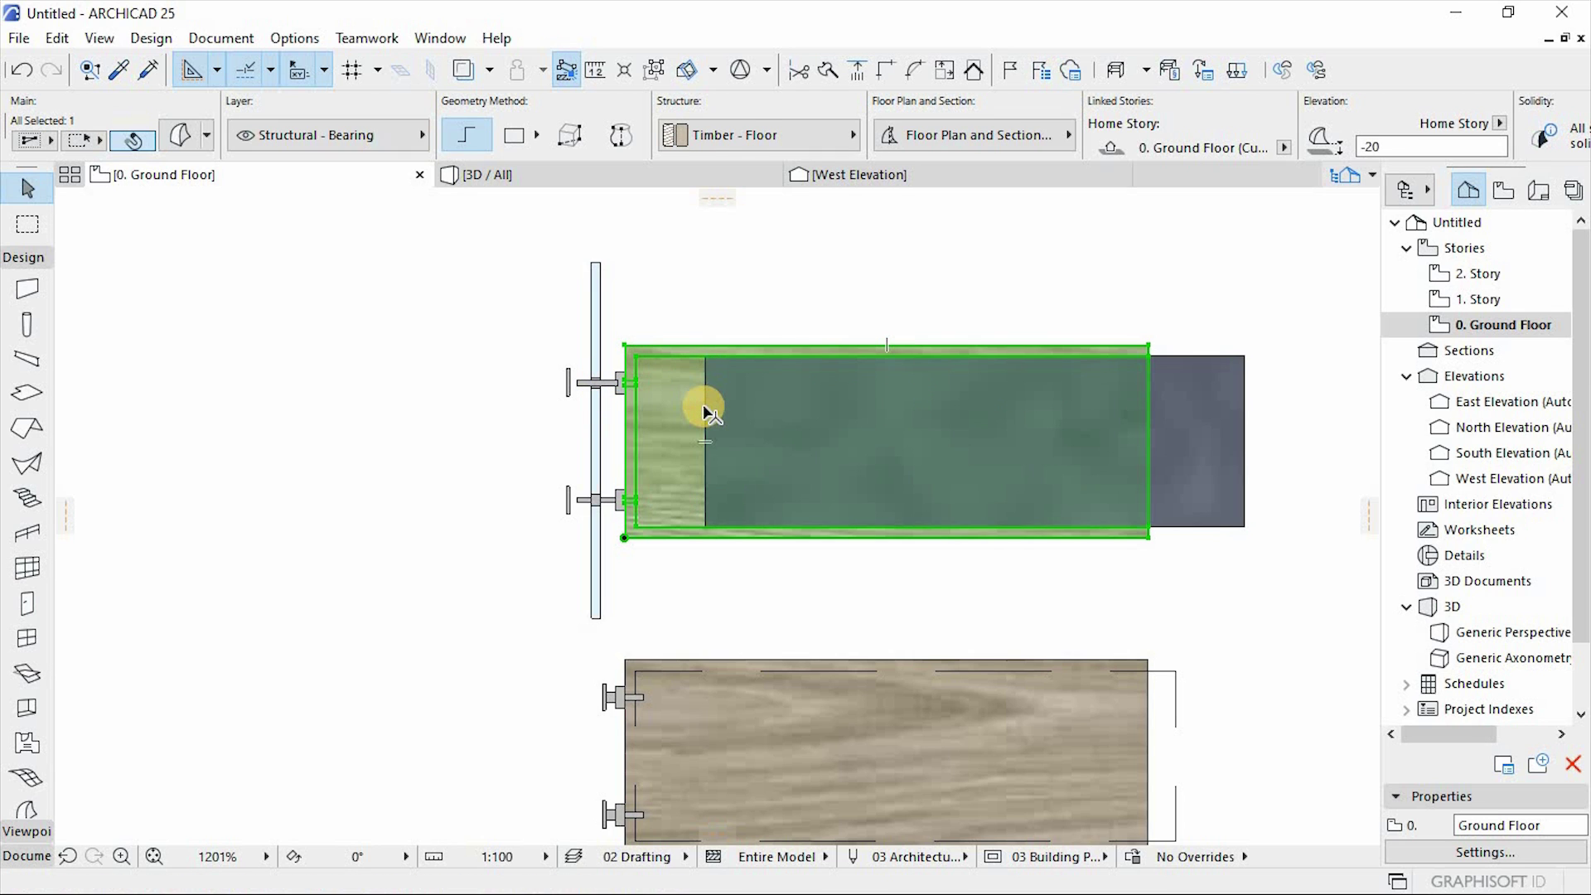
{"action": "mouse_move", "coordinate": [703, 405]}
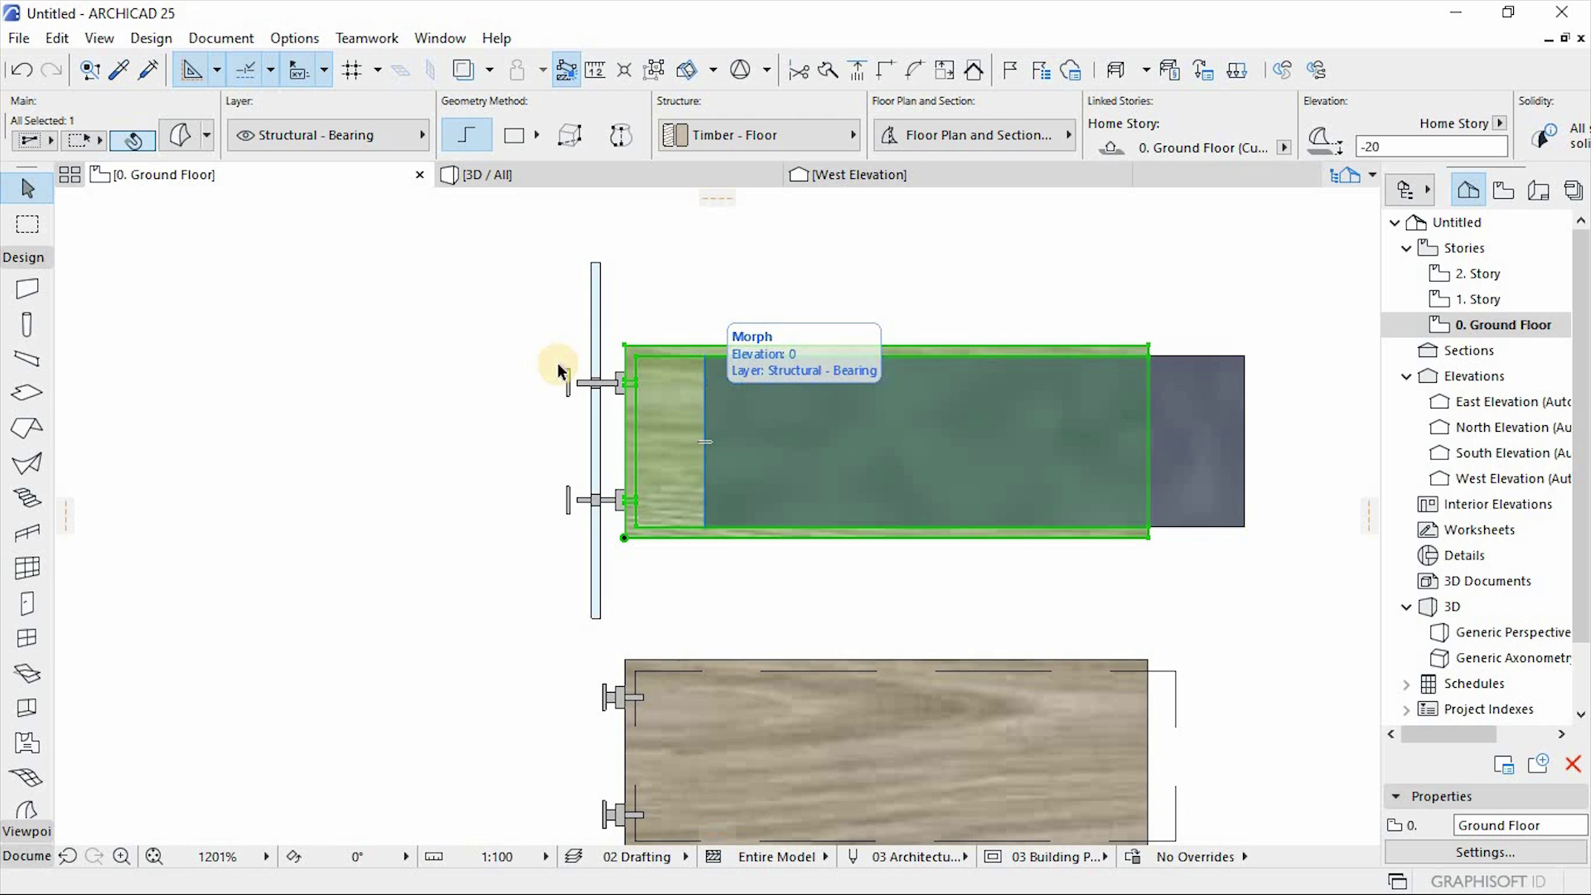
{"action": "scroll", "coordinate": [551, 383], "scroll_direction": "up", "scroll_amount": 2}
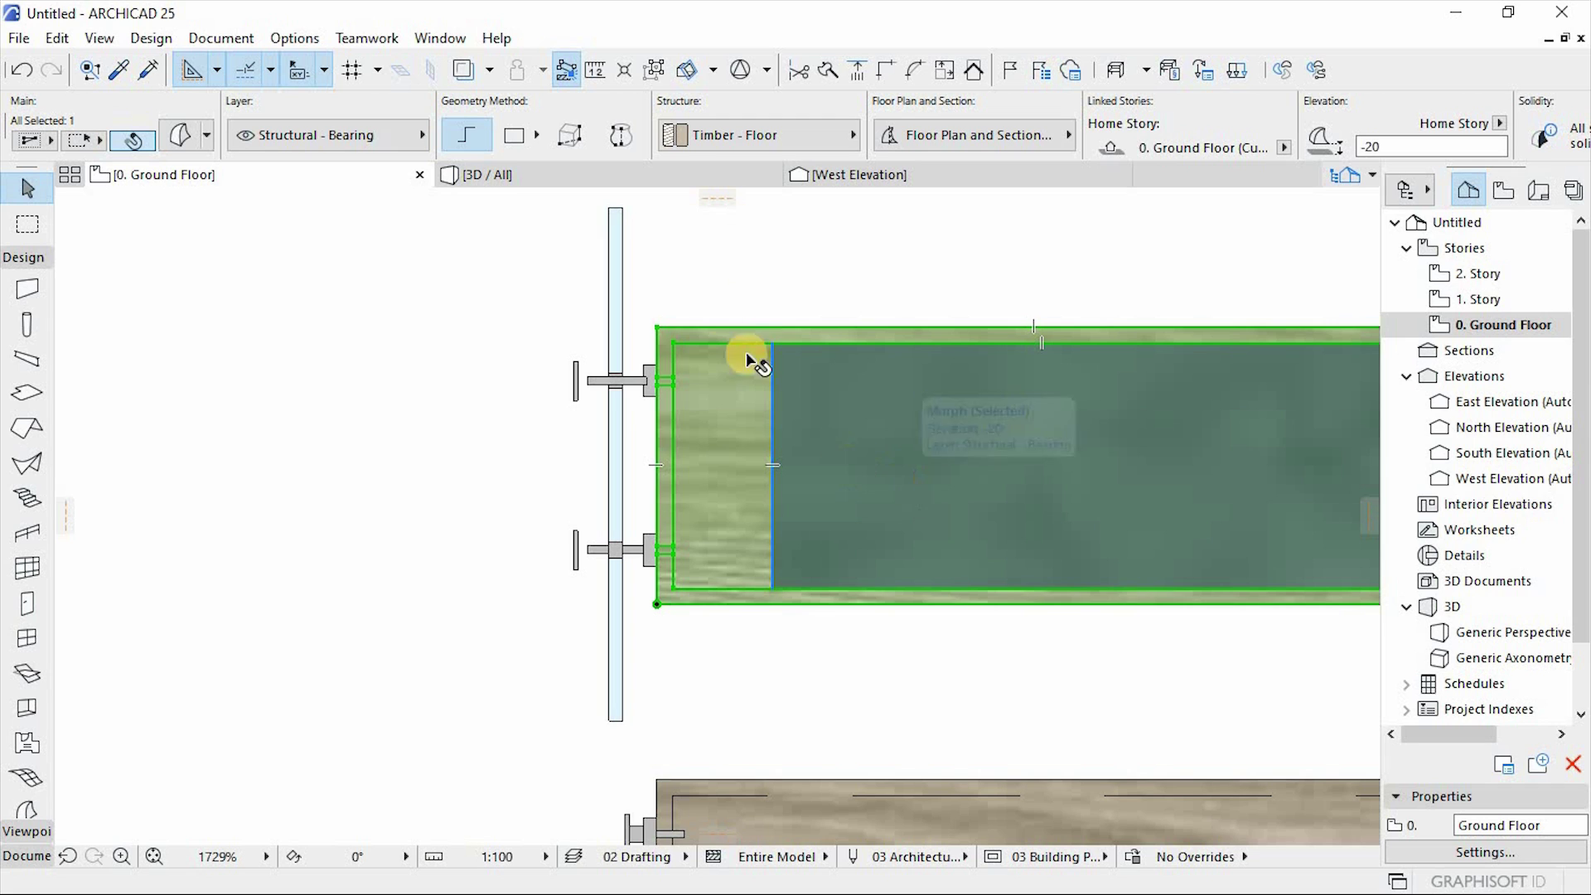
Inspect the tread assemblies, their bolts and the glass panel in the 3D view, and select the closed timber tread.
{"action": "left_click", "coordinate": [522, 181]}
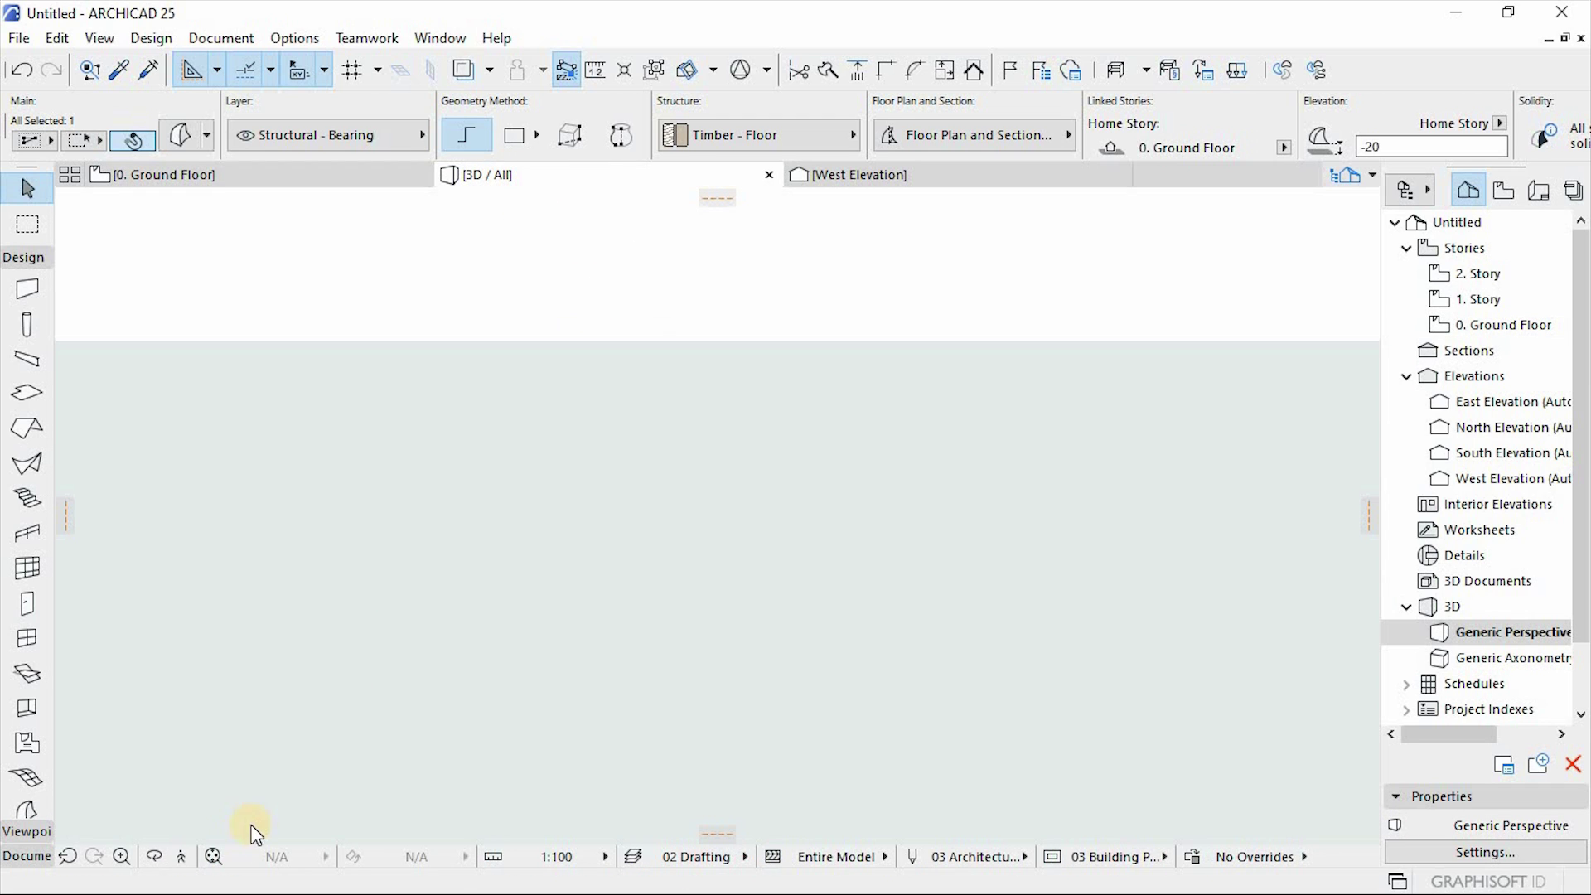
{"action": "scroll", "coordinate": [646, 699], "scroll_direction": "up", "scroll_amount": 5}
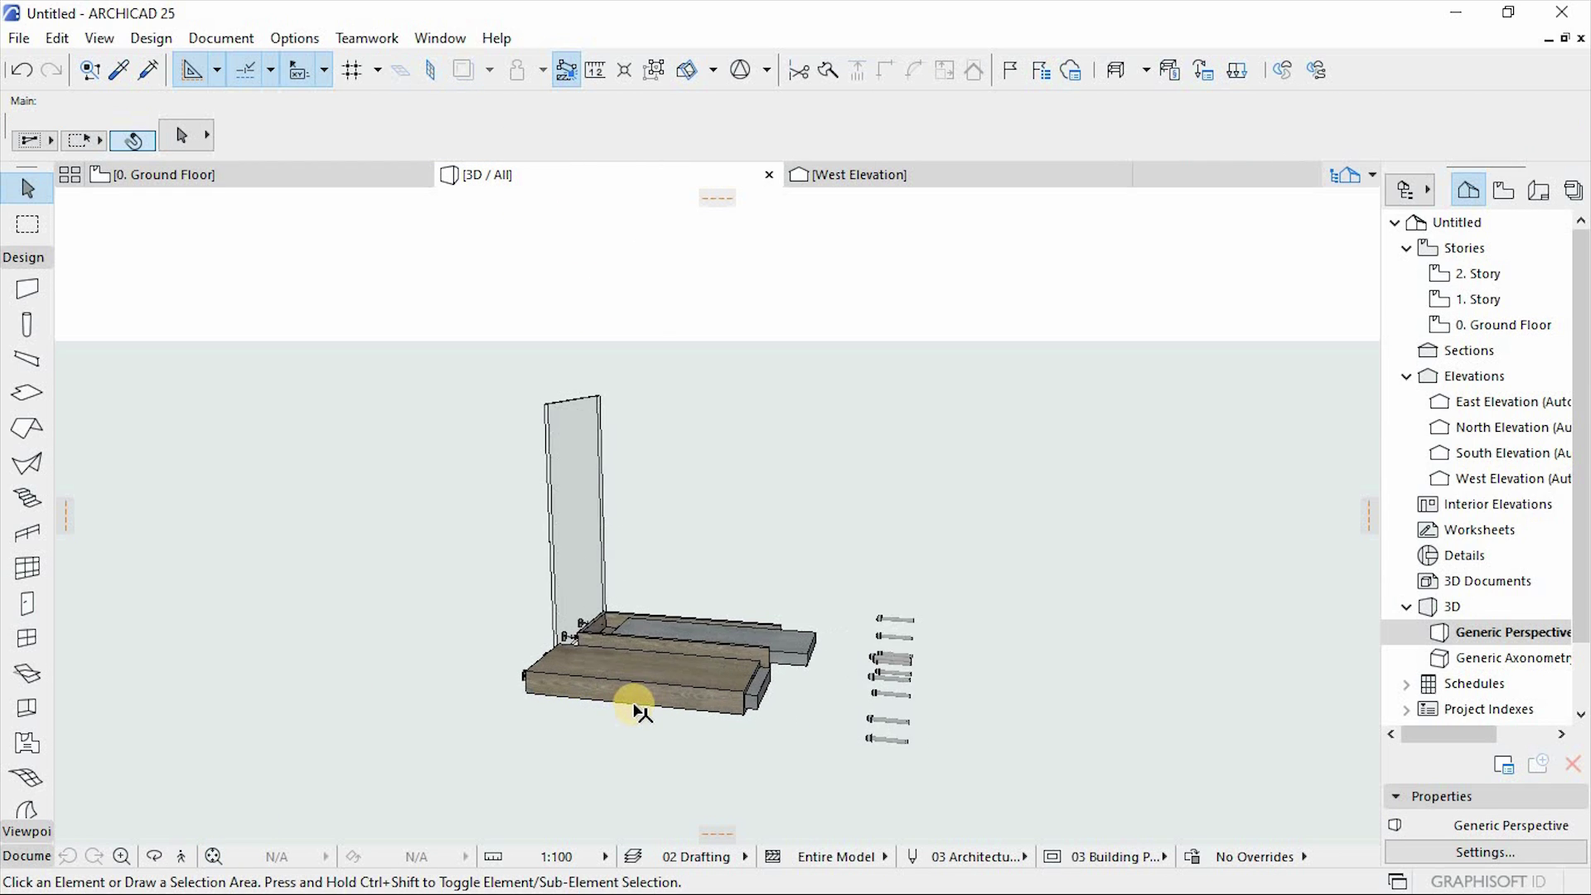
{"action": "middle_click_drag", "start_coordinate": [915, 647], "coordinate": [862, 583], "text": "shift"}
{"action": "scroll", "coordinate": [702, 576], "scroll_direction": "up", "scroll_amount": 3}
{"action": "middle_click_drag", "start_coordinate": [1090, 585], "coordinate": [894, 453], "text": "shift"}
{"action": "scroll", "coordinate": [893, 452], "scroll_direction": "up", "scroll_amount": 3}
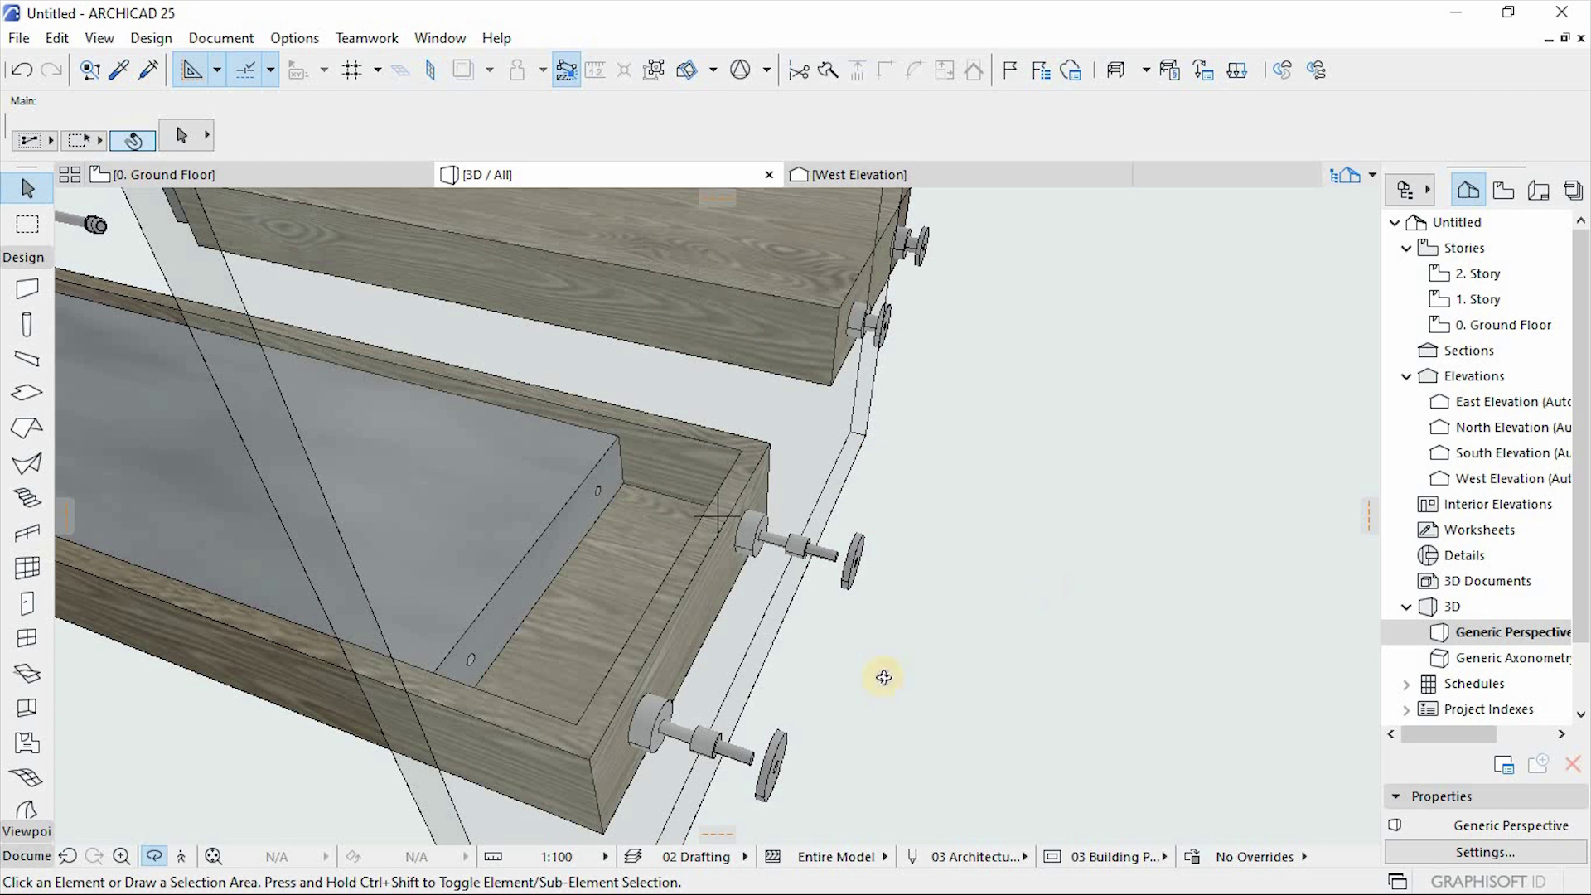
{"action": "middle_click_drag", "start_coordinate": [655, 587], "coordinate": [632, 619], "text": "shift"}
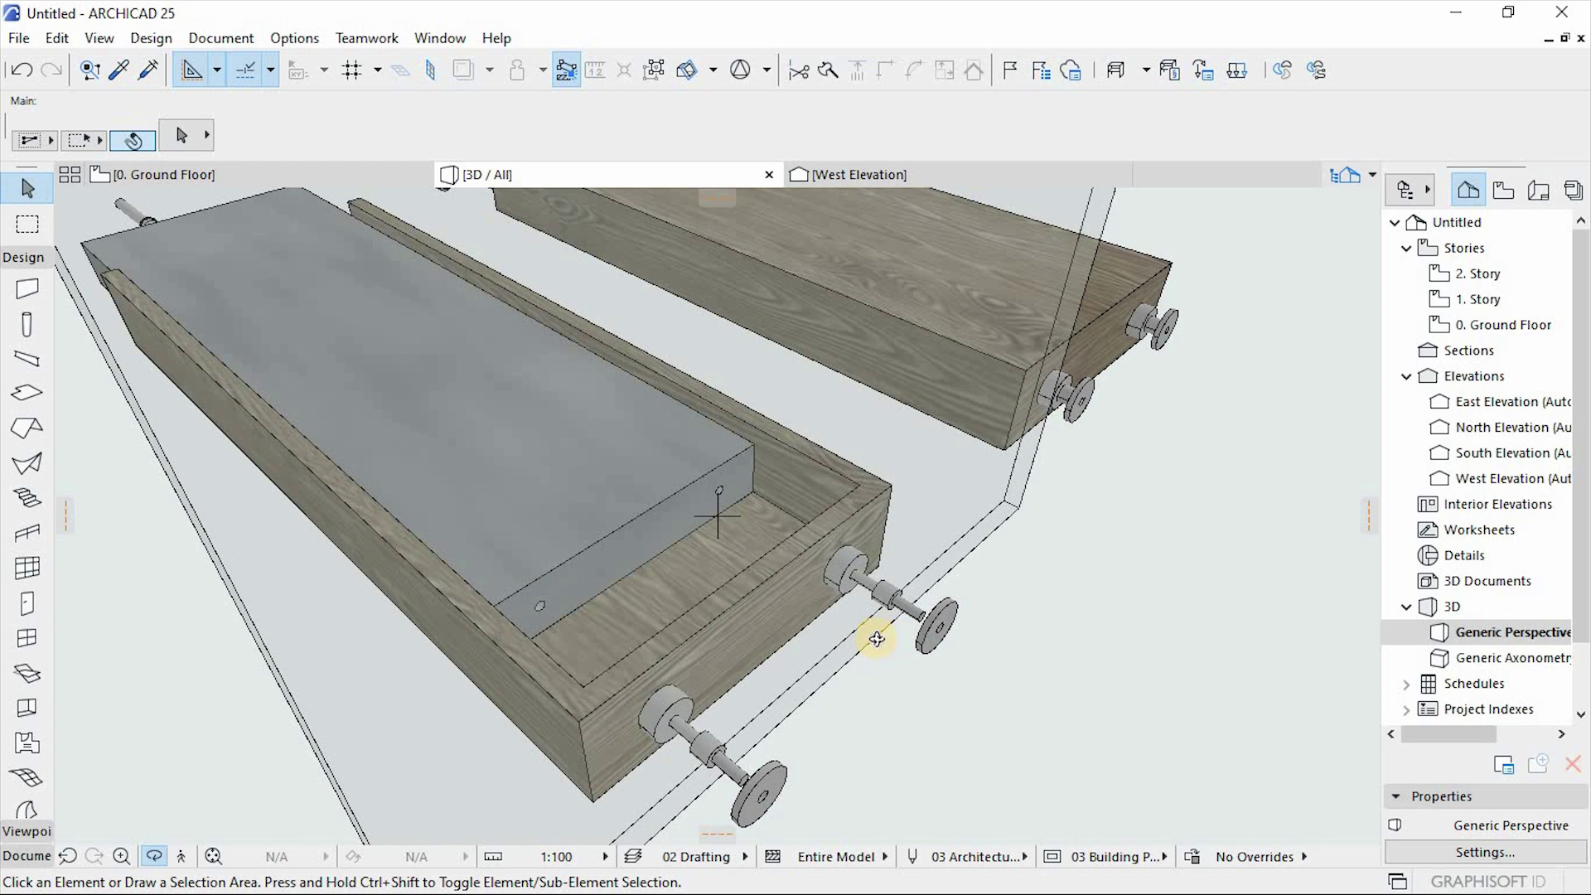
{"action": "middle_click_drag", "start_coordinate": [519, 639], "coordinate": [575, 522], "text": "shift"}
{"action": "scroll", "coordinate": [774, 533], "scroll_direction": "up", "scroll_amount": 5}
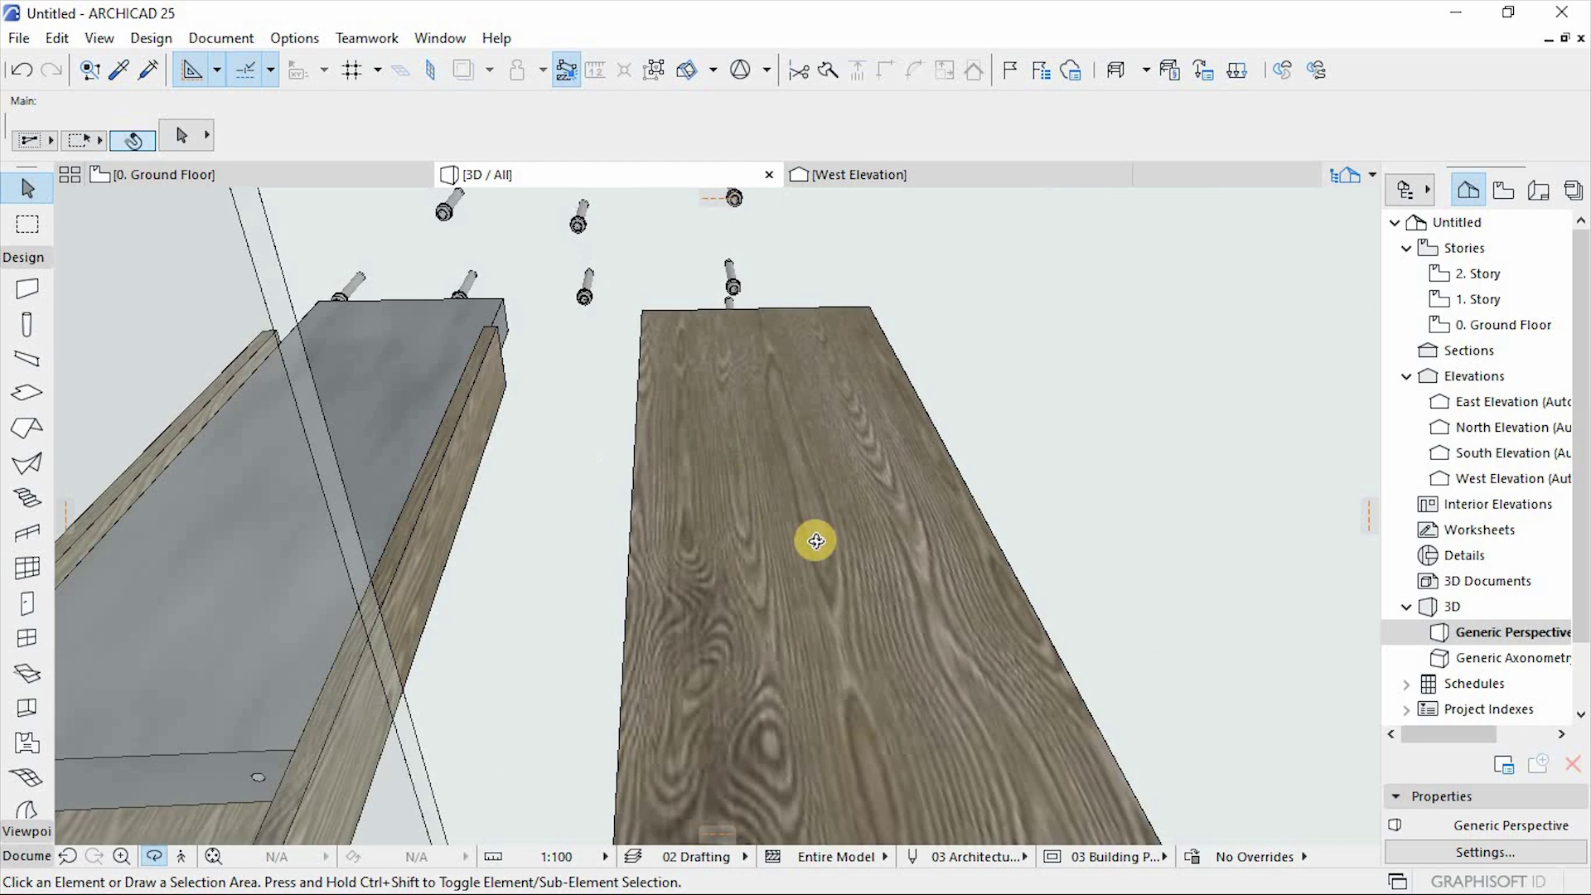
{"action": "scroll", "coordinate": [766, 455], "scroll_direction": "down", "scroll_amount": 3}
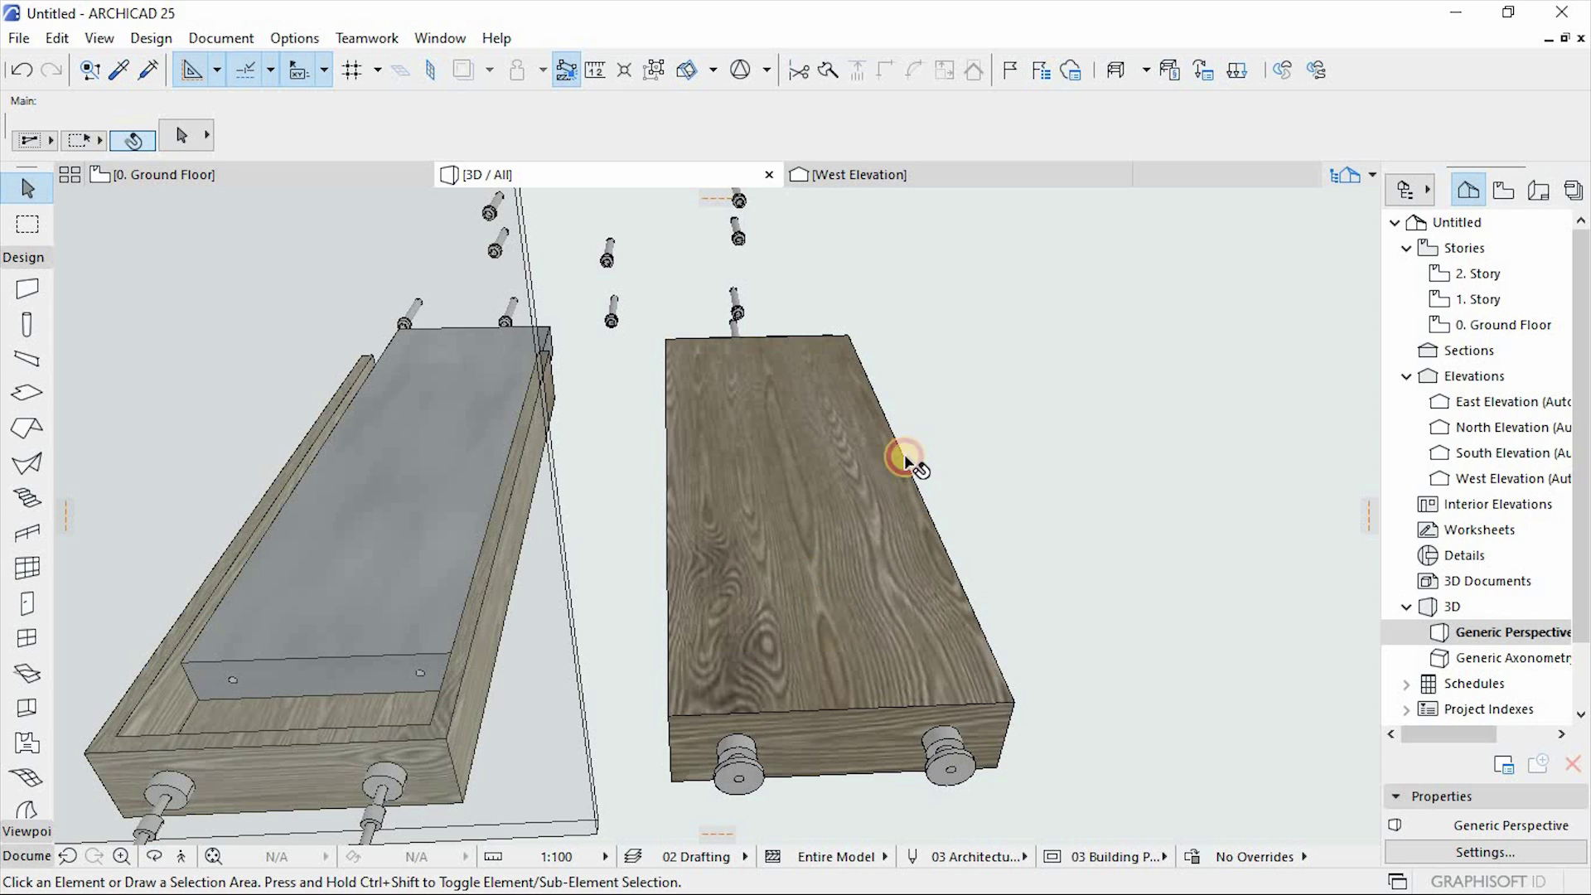
{"action": "left_click", "coordinate": [880, 429]}
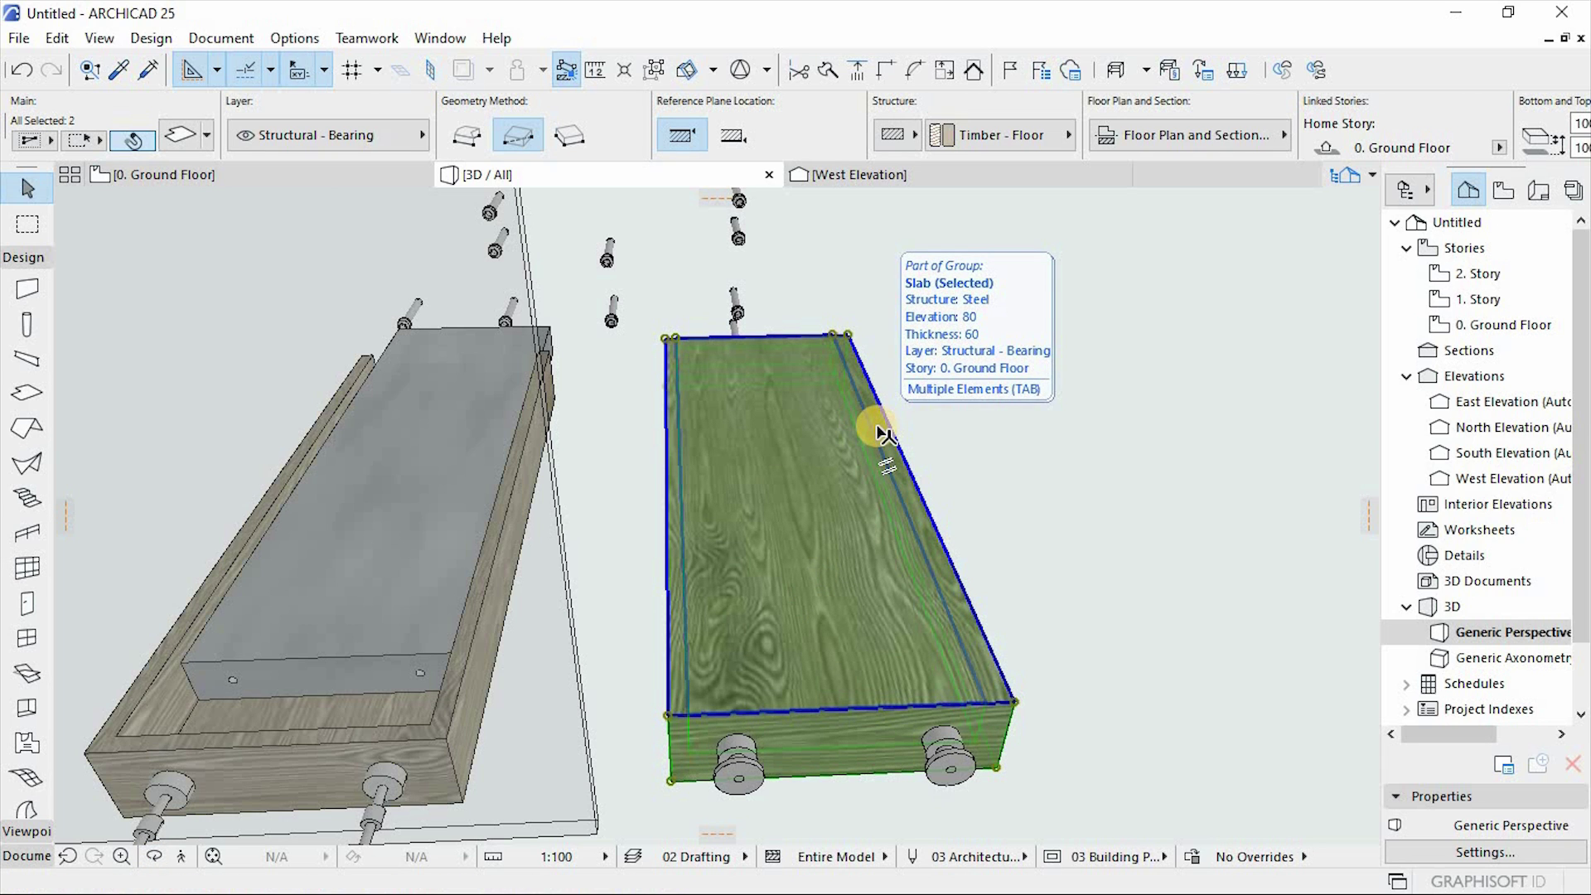
On the ground floor plan, draw a straight vertical stair with 20 risers, 150 mm rise and 300 mm going, left of the tread assemblies.
{"action": "left_click", "coordinate": [161, 175]}
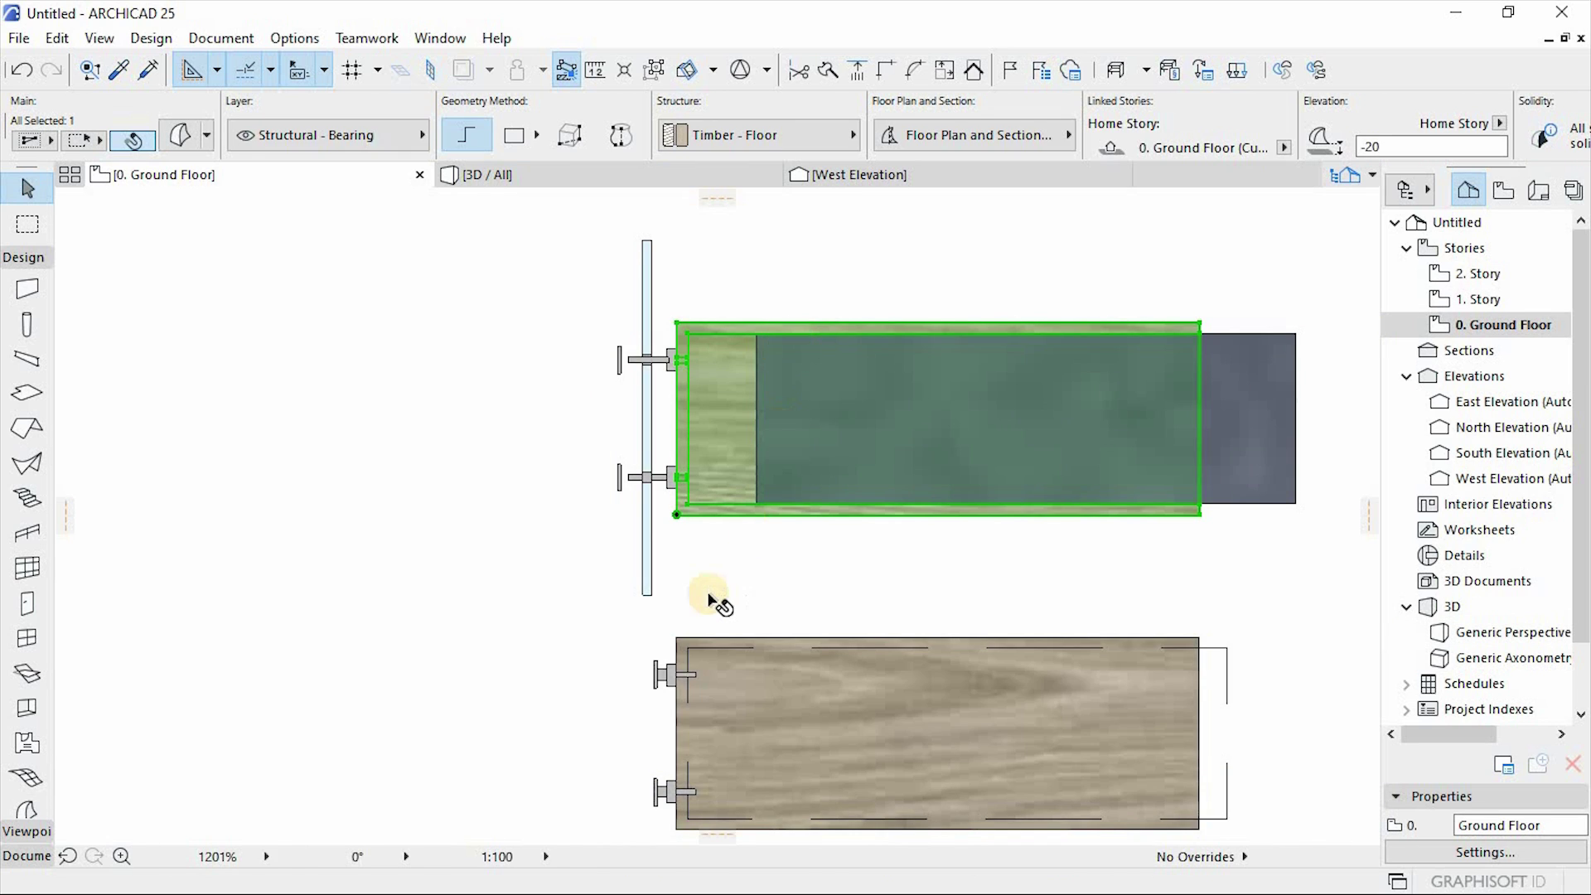
{"action": "scroll", "coordinate": [729, 597], "scroll_direction": "down", "scroll_amount": 5}
{"action": "left_click", "coordinate": [1006, 425]}
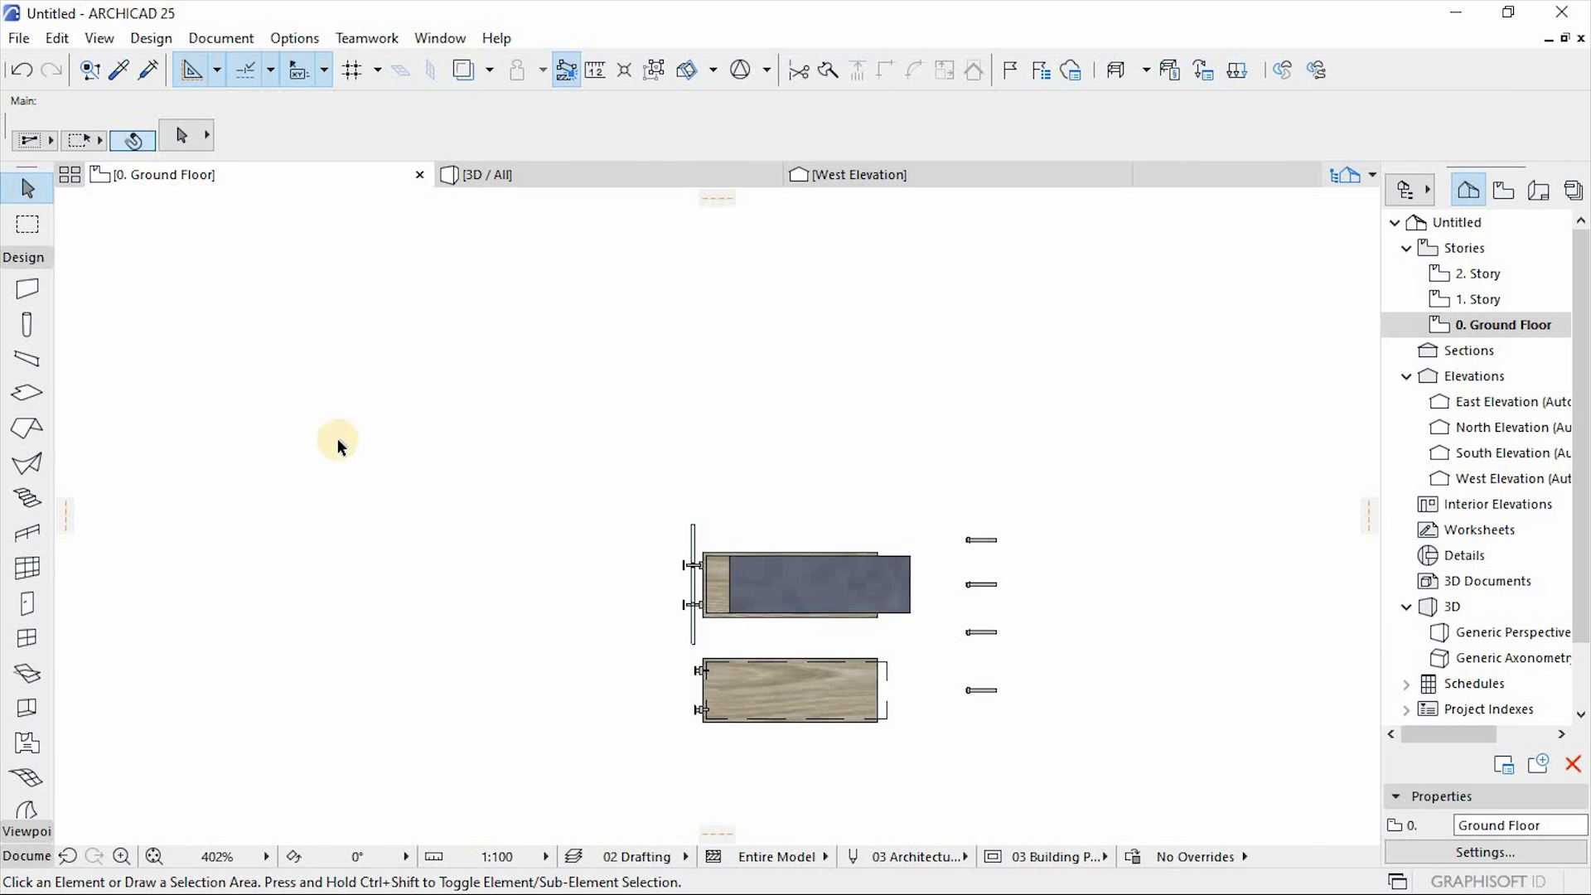
{"action": "scroll", "coordinate": [981, 524], "scroll_direction": "down", "scroll_amount": 2}
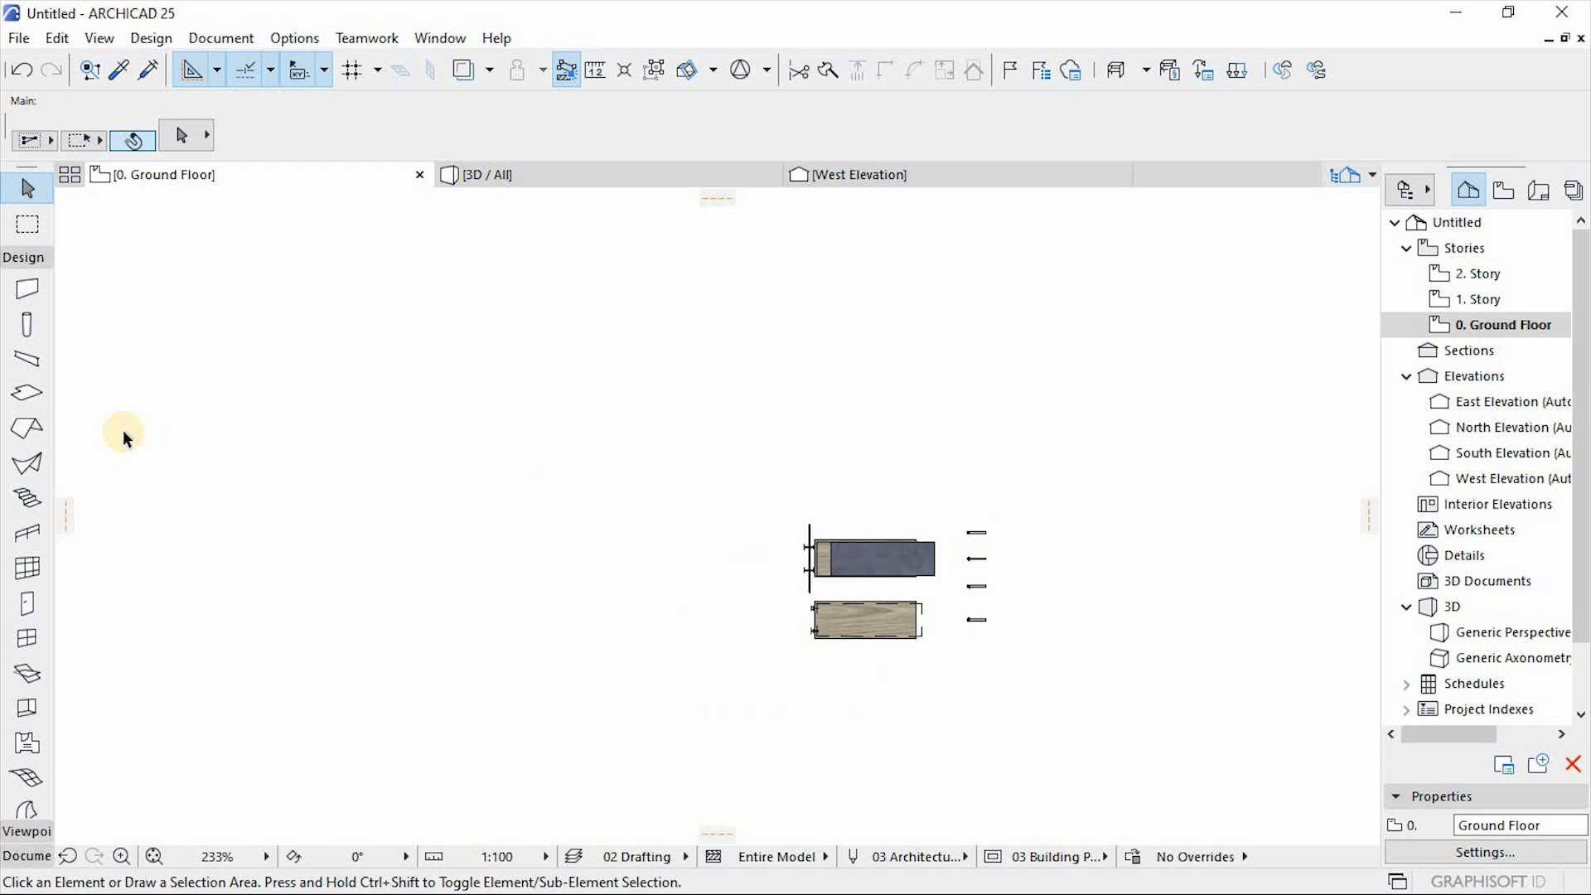
{"action": "left_click", "coordinate": [28, 497]}
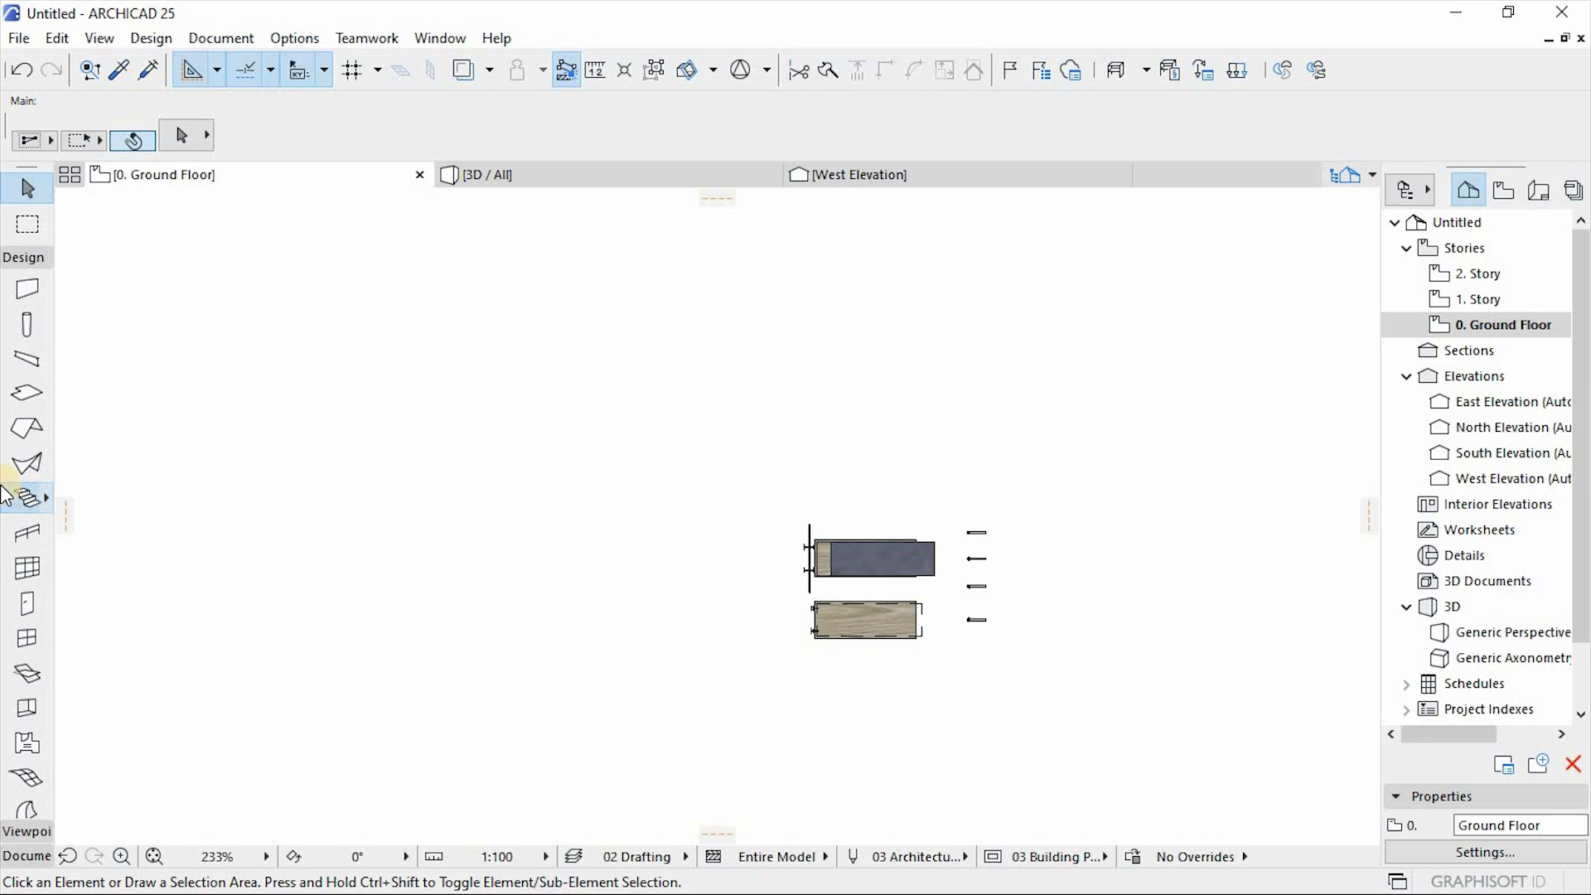
{"action": "left_click", "coordinate": [207, 135]}
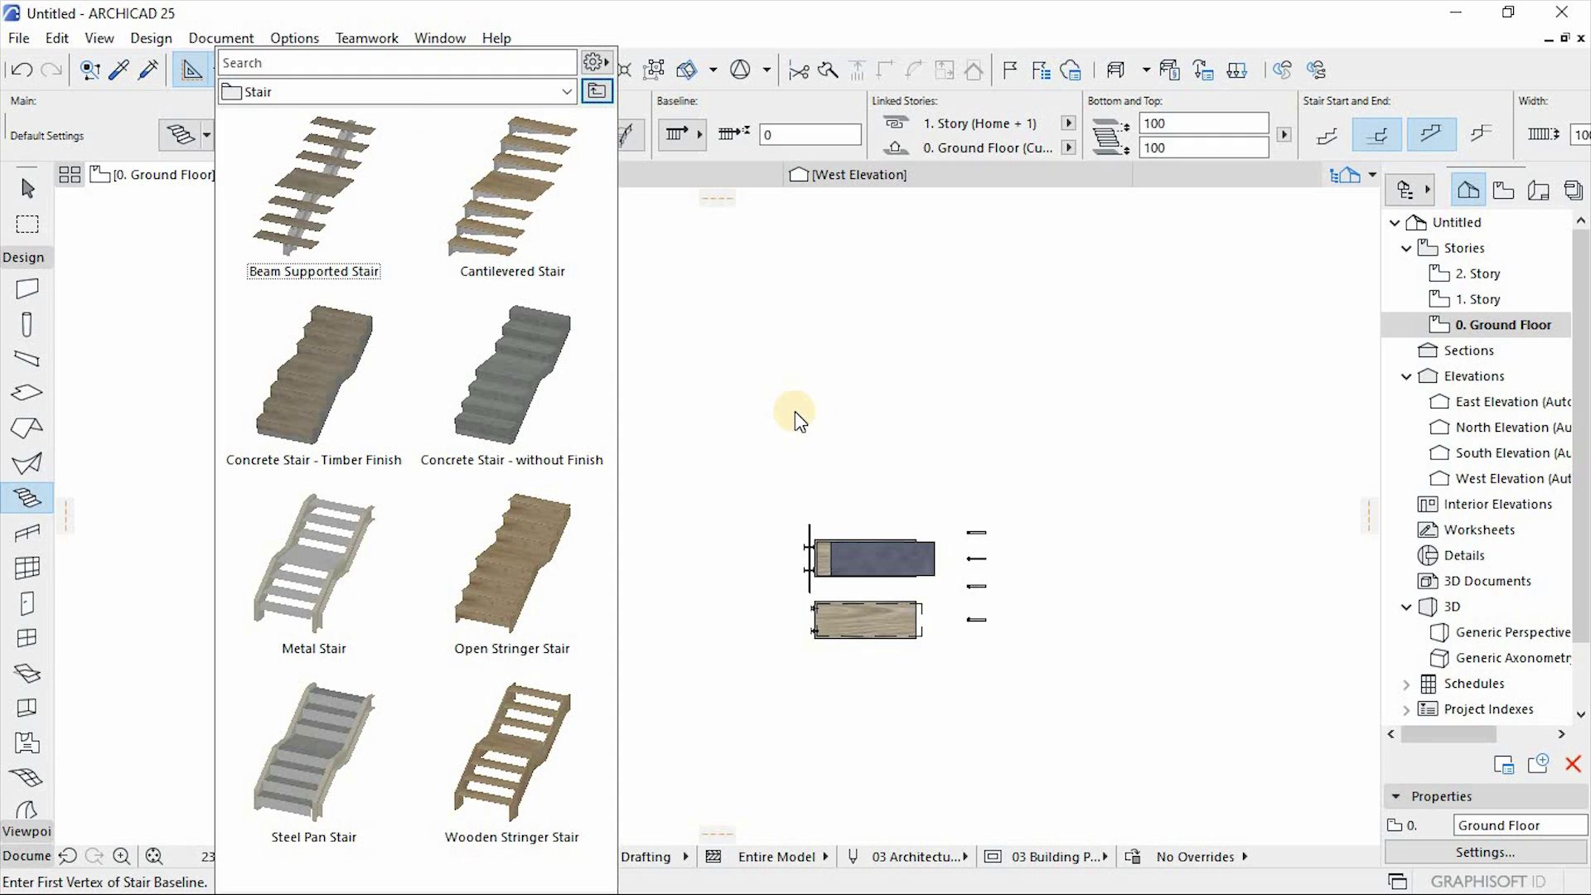
{"action": "left_click", "coordinate": [821, 402]}
{"action": "left_click", "coordinate": [632, 778]}
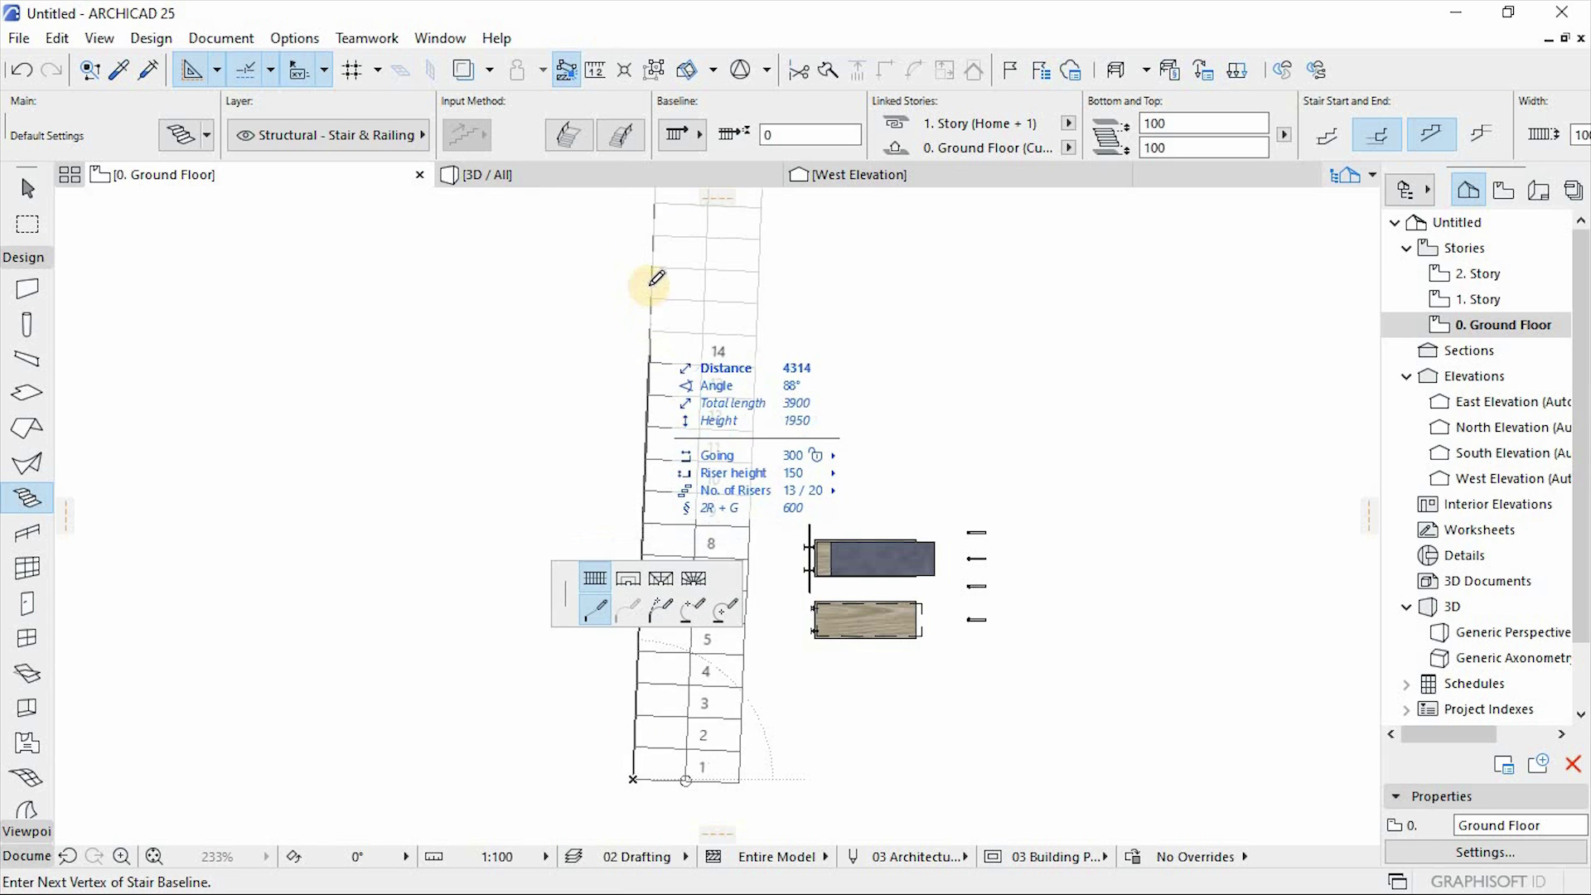
{"action": "left_click", "coordinate": [652, 458]}
{"action": "scroll", "coordinate": [651, 460], "scroll_direction": "down", "scroll_amount": 2}
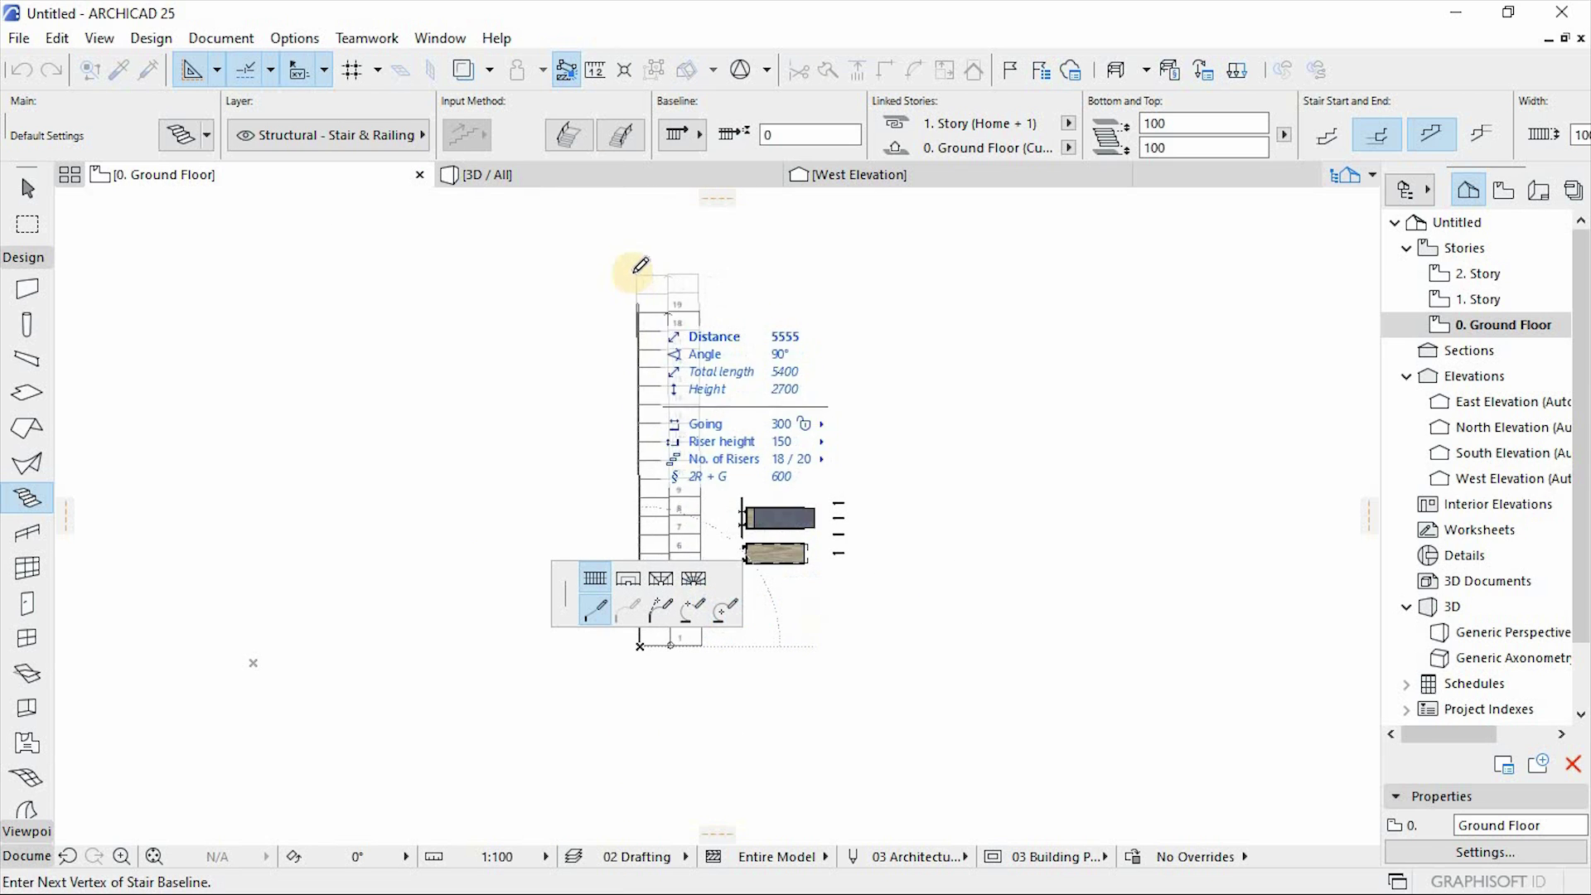
{"action": "scroll", "coordinate": [593, 364], "scroll_direction": "down", "scroll_amount": 2}
{"action": "double_click", "coordinate": [614, 292]}
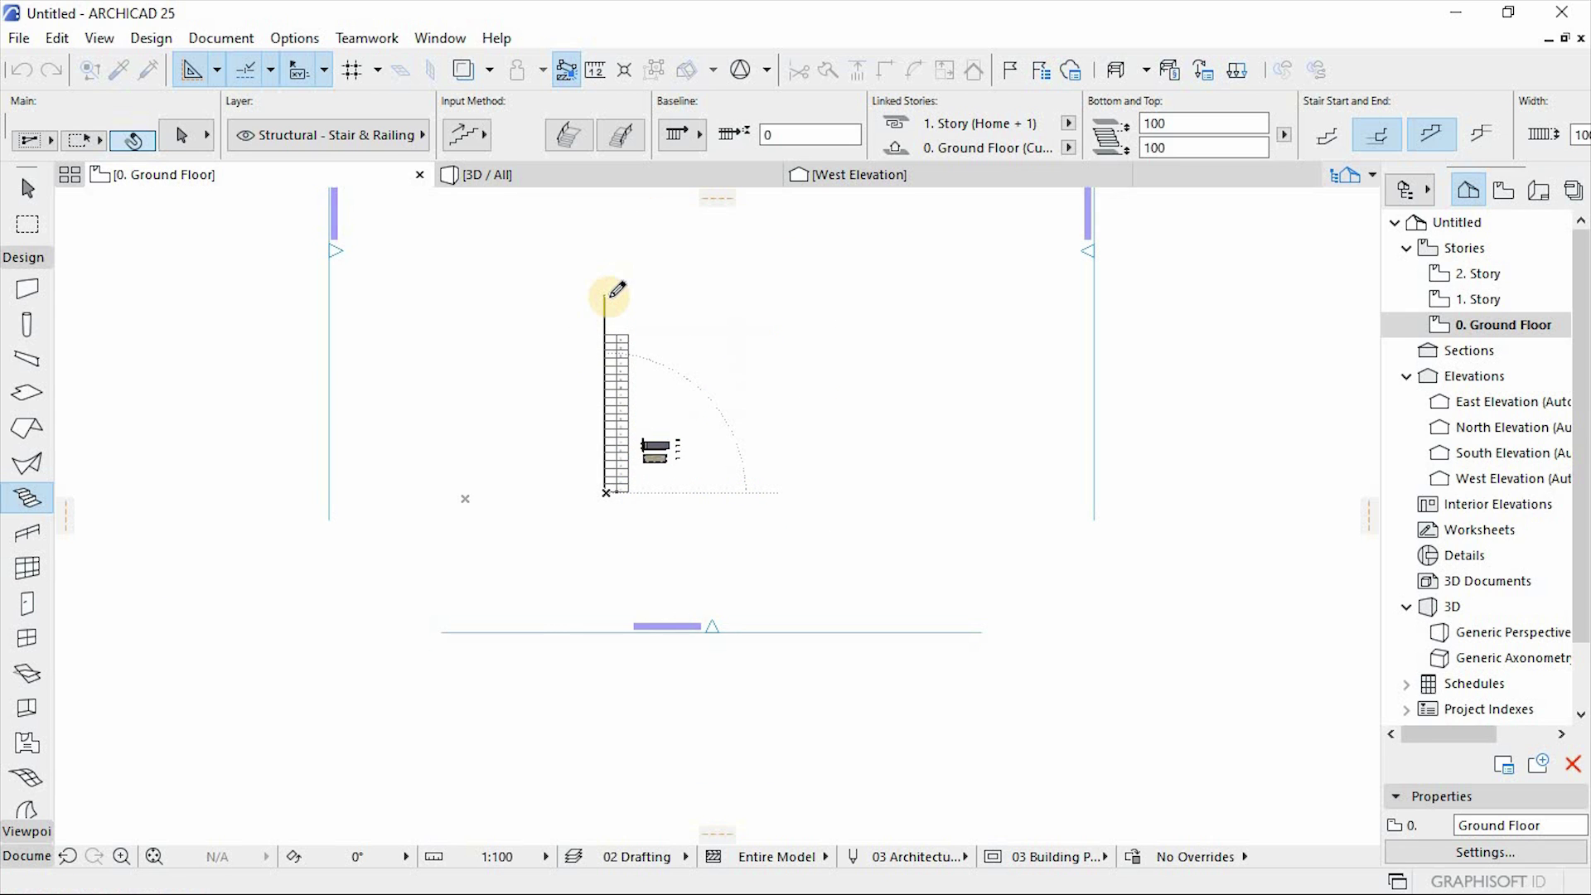
Examine the new stair's steps against the detailed tread assemblies beside it on the plan.
{"action": "scroll", "coordinate": [611, 291], "scroll_direction": "up", "scroll_amount": 3}
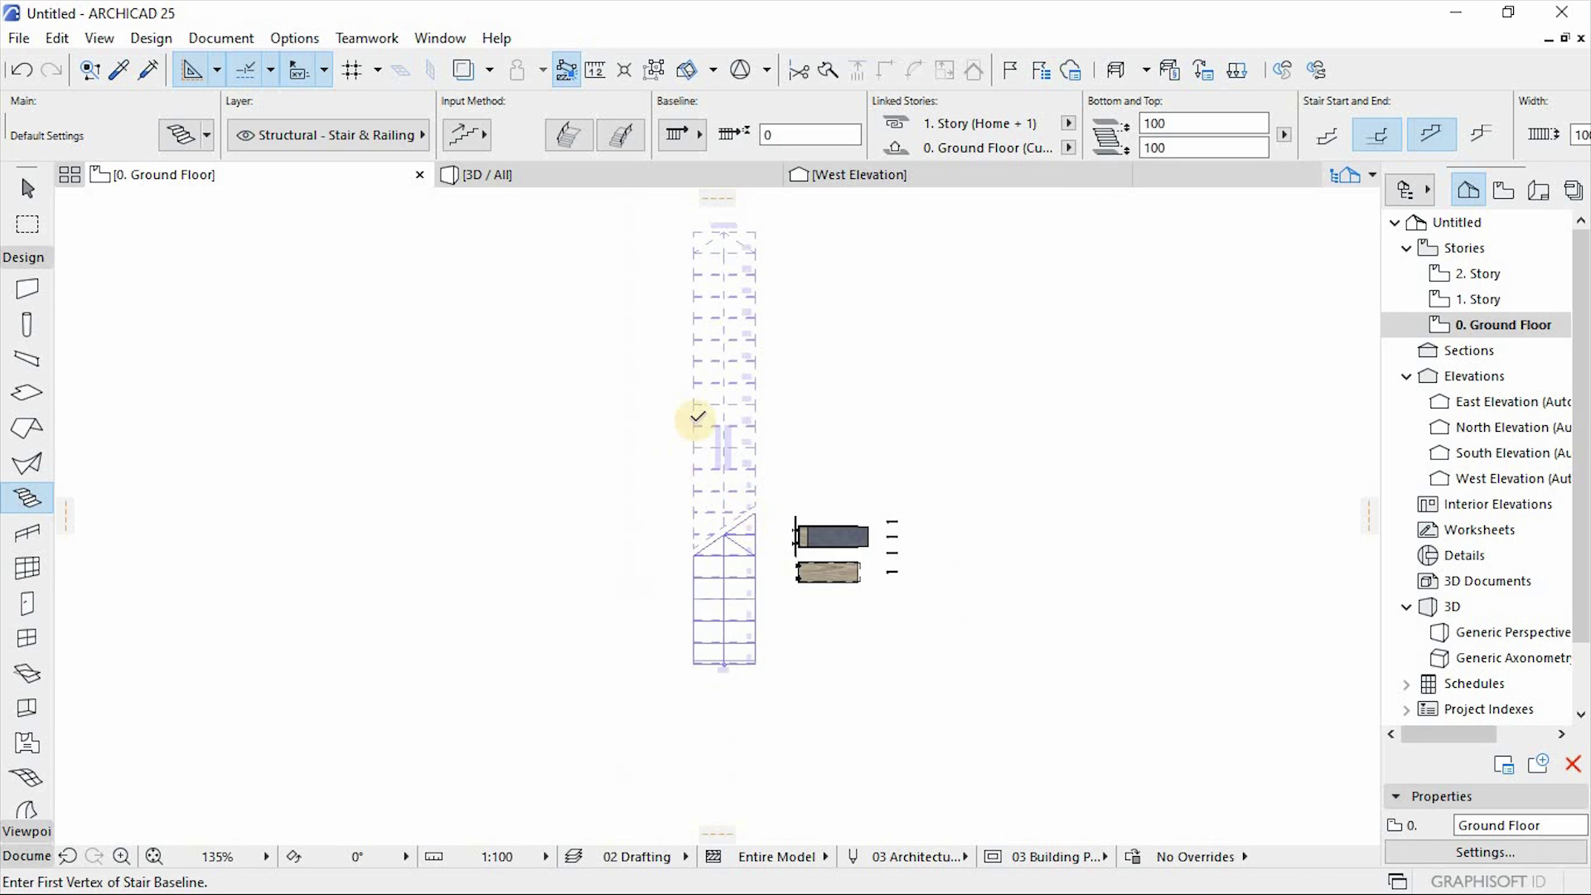
{"action": "scroll", "coordinate": [715, 588], "scroll_direction": "up", "scroll_amount": 1}
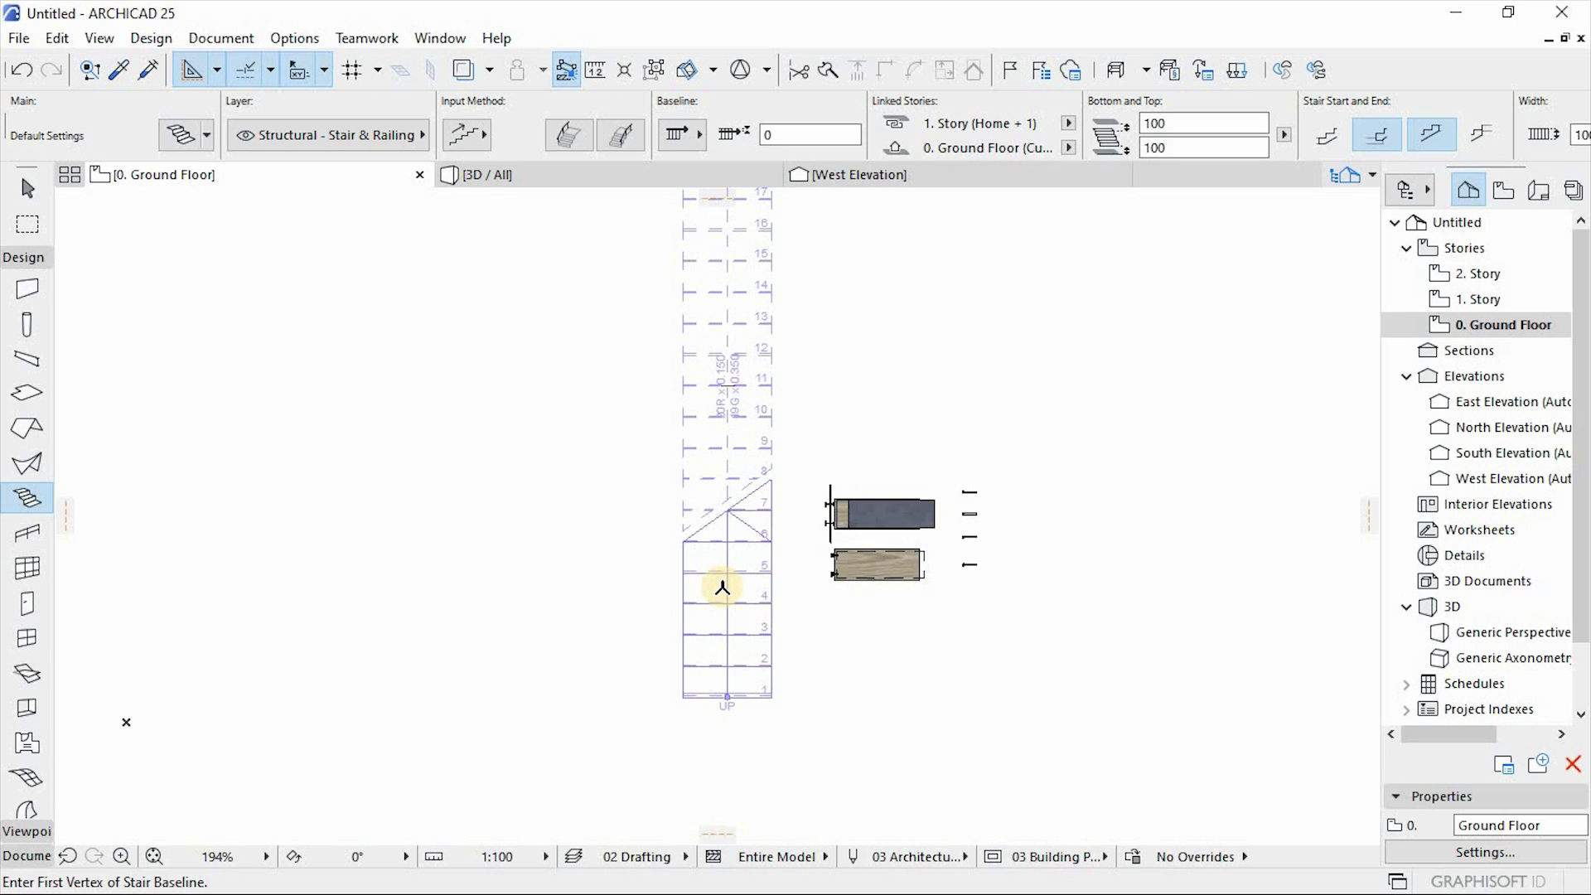
{"action": "scroll", "coordinate": [721, 629], "scroll_direction": "up", "scroll_amount": 3}
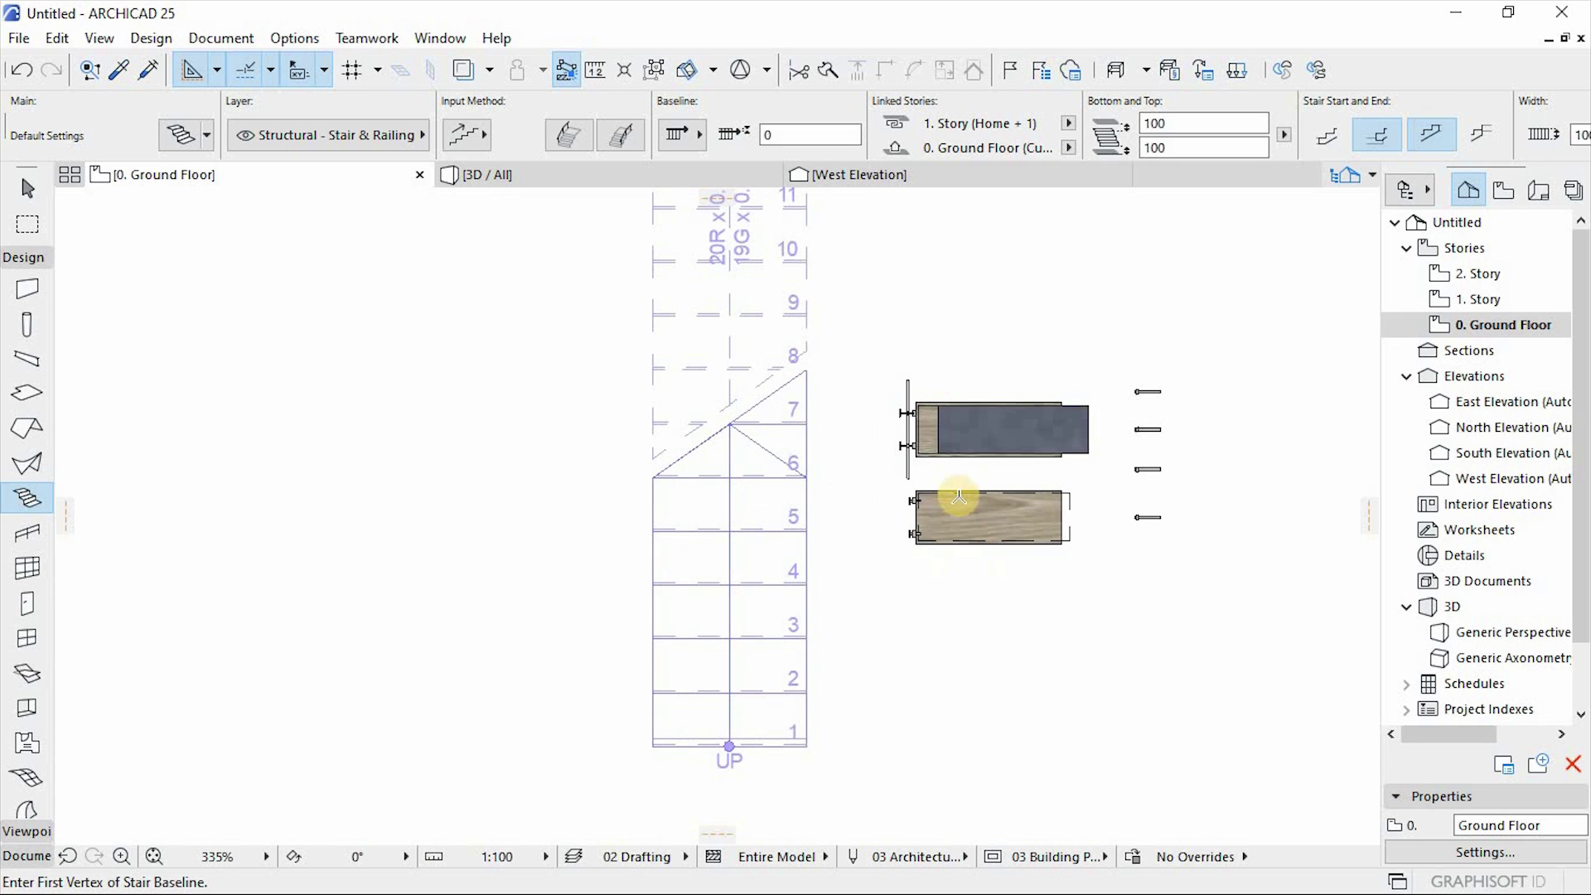
{"action": "scroll", "coordinate": [971, 495], "scroll_direction": "up", "scroll_amount": 2}
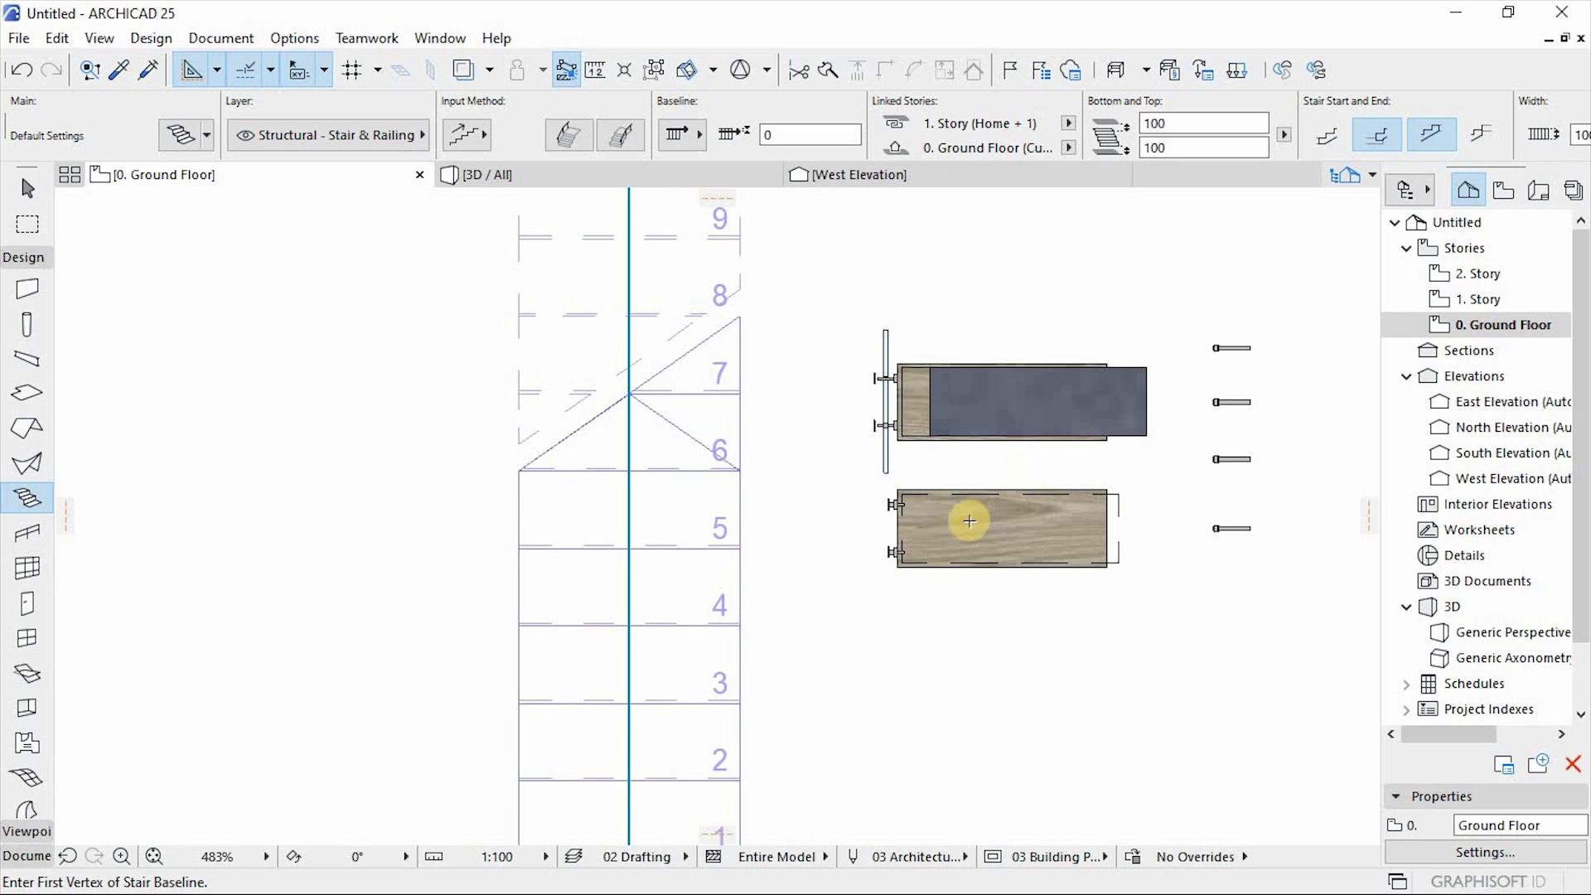
{"action": "scroll", "coordinate": [990, 501], "scroll_direction": "down", "scroll_amount": 1}
{"action": "scroll", "coordinate": [1013, 484], "scroll_direction": "down", "scroll_amount": 1}
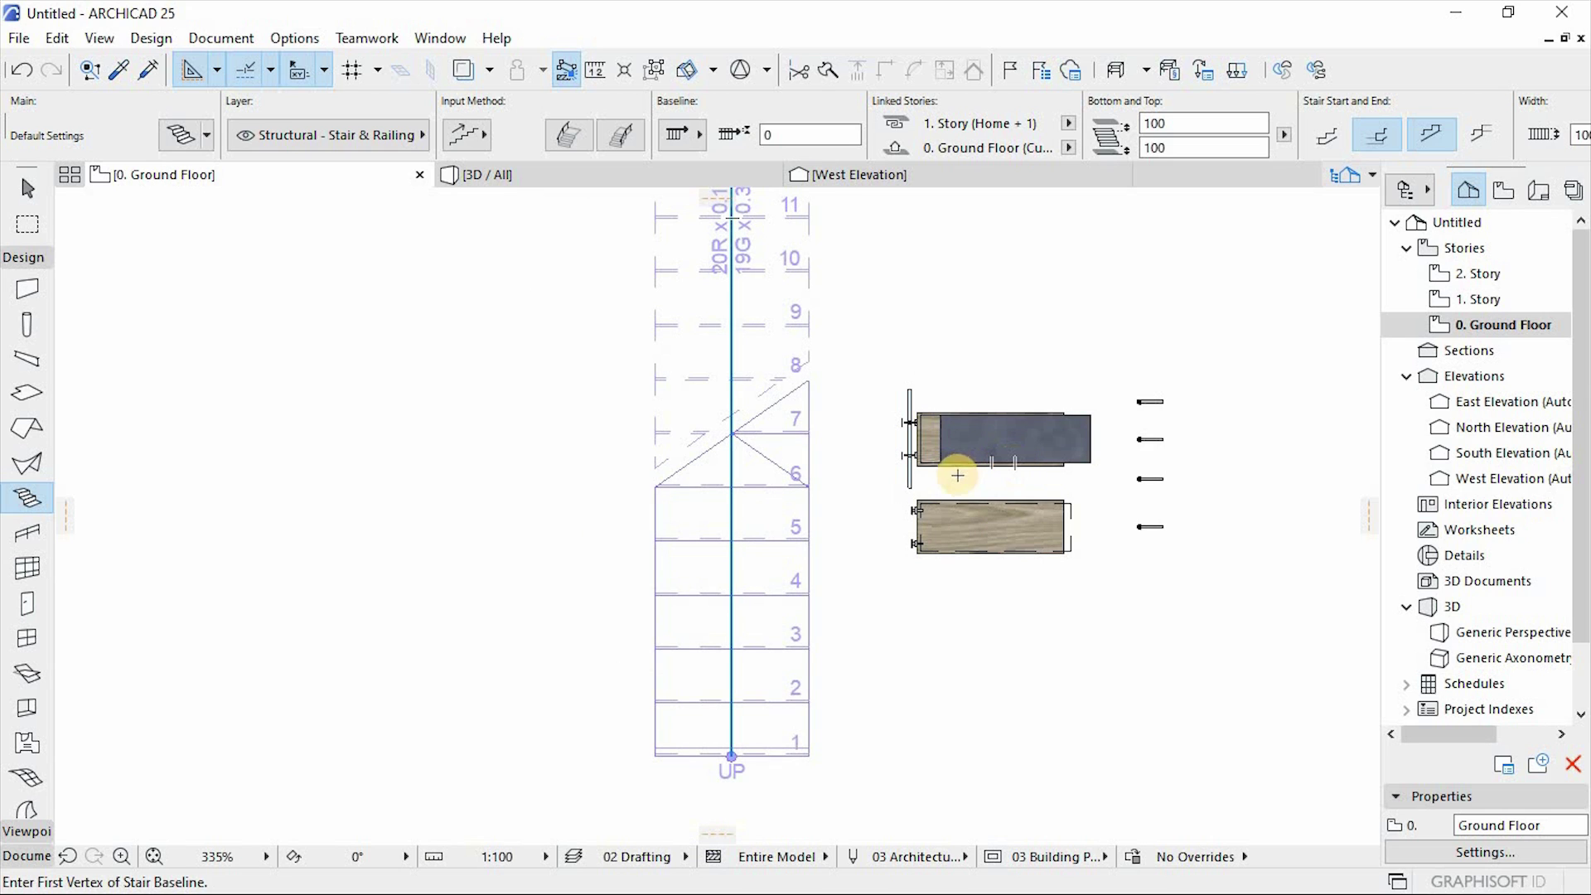
{"action": "scroll", "coordinate": [875, 482], "scroll_direction": "down", "scroll_amount": 1}
{"action": "scroll", "coordinate": [1020, 520], "scroll_direction": "up", "scroll_amount": 2}
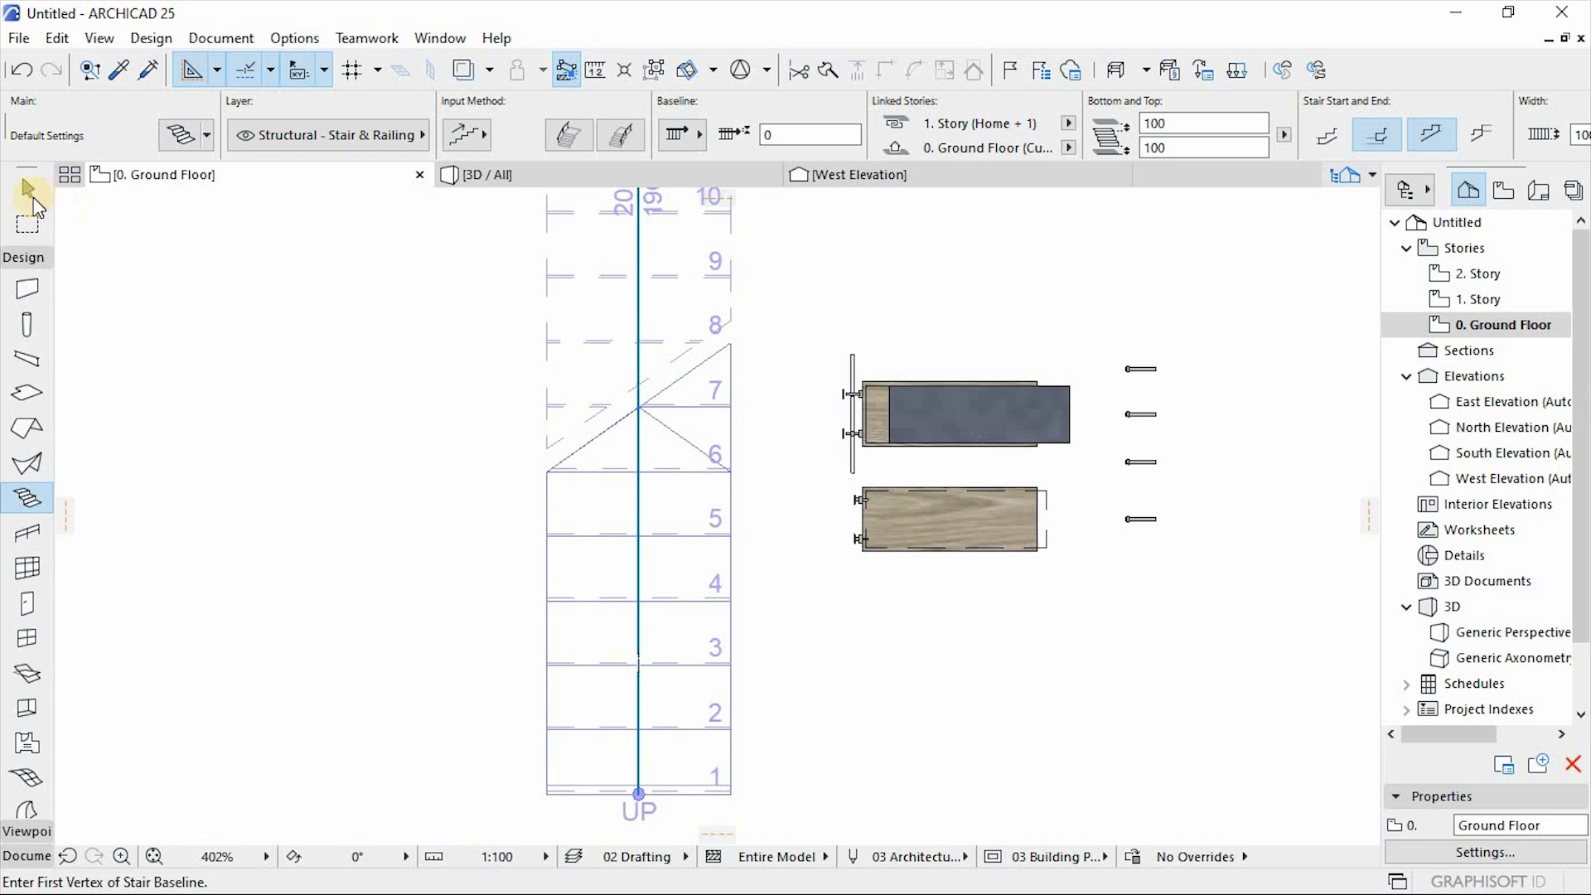
Move the lower tread assembly with its lowest bolts onto the stair's first step, matching the tread's upper-right corner to the step's upper-right corner.
{"action": "left_click", "coordinate": [27, 188]}
{"action": "scroll", "coordinate": [1093, 490], "scroll_direction": "up", "scroll_amount": 2}
{"action": "left_click", "coordinate": [720, 473]}
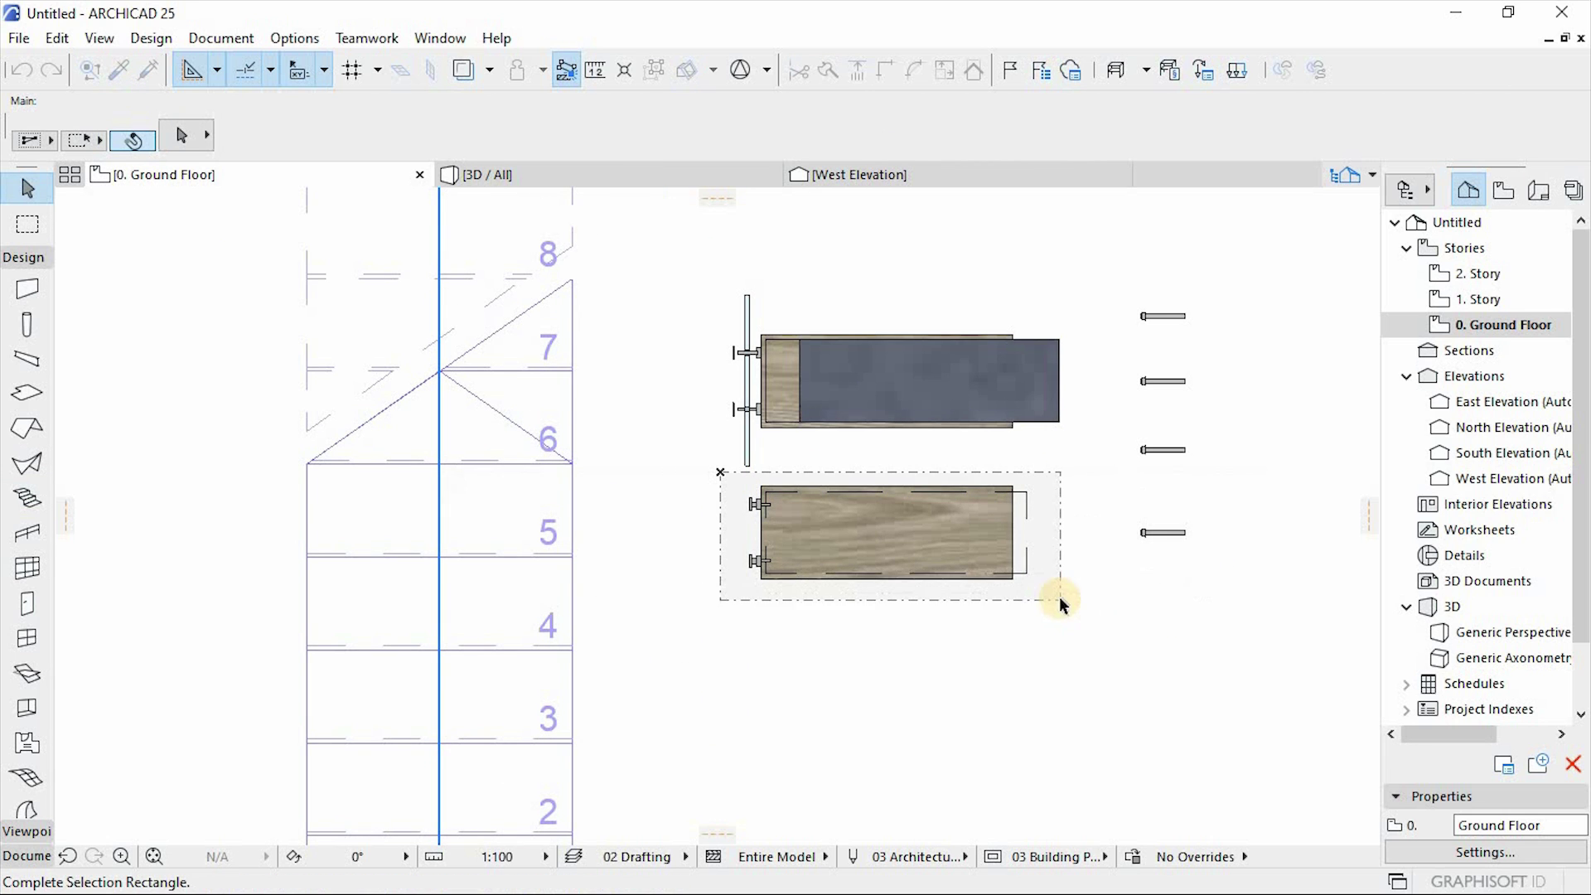
{"action": "left_click", "coordinate": [1059, 595]}
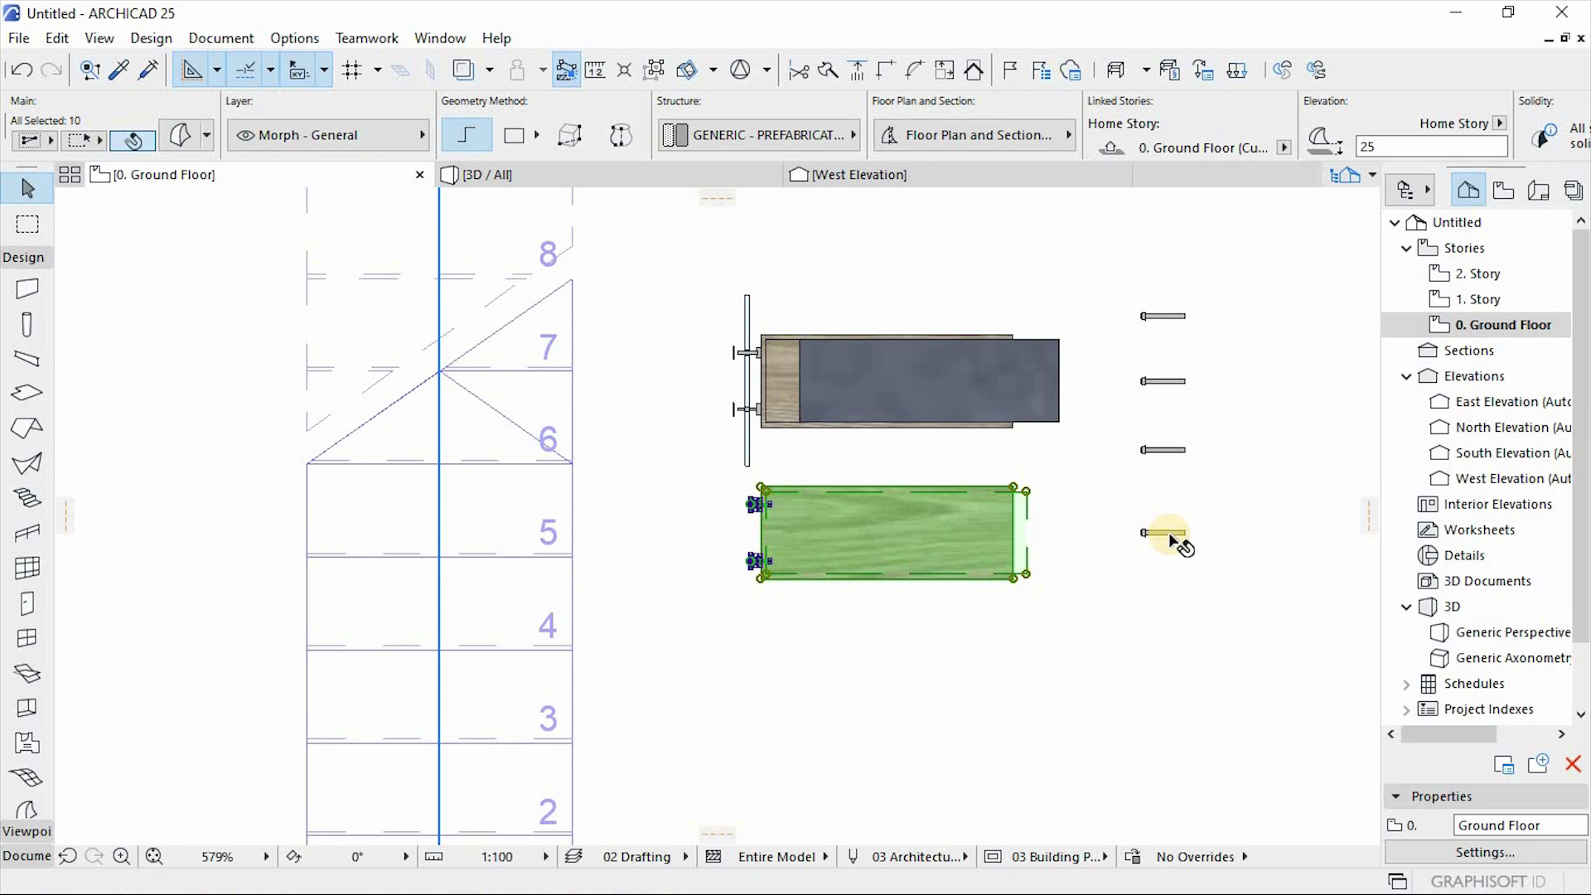
{"action": "scroll", "coordinate": [1160, 539], "scroll_direction": "up", "scroll_amount": 2}
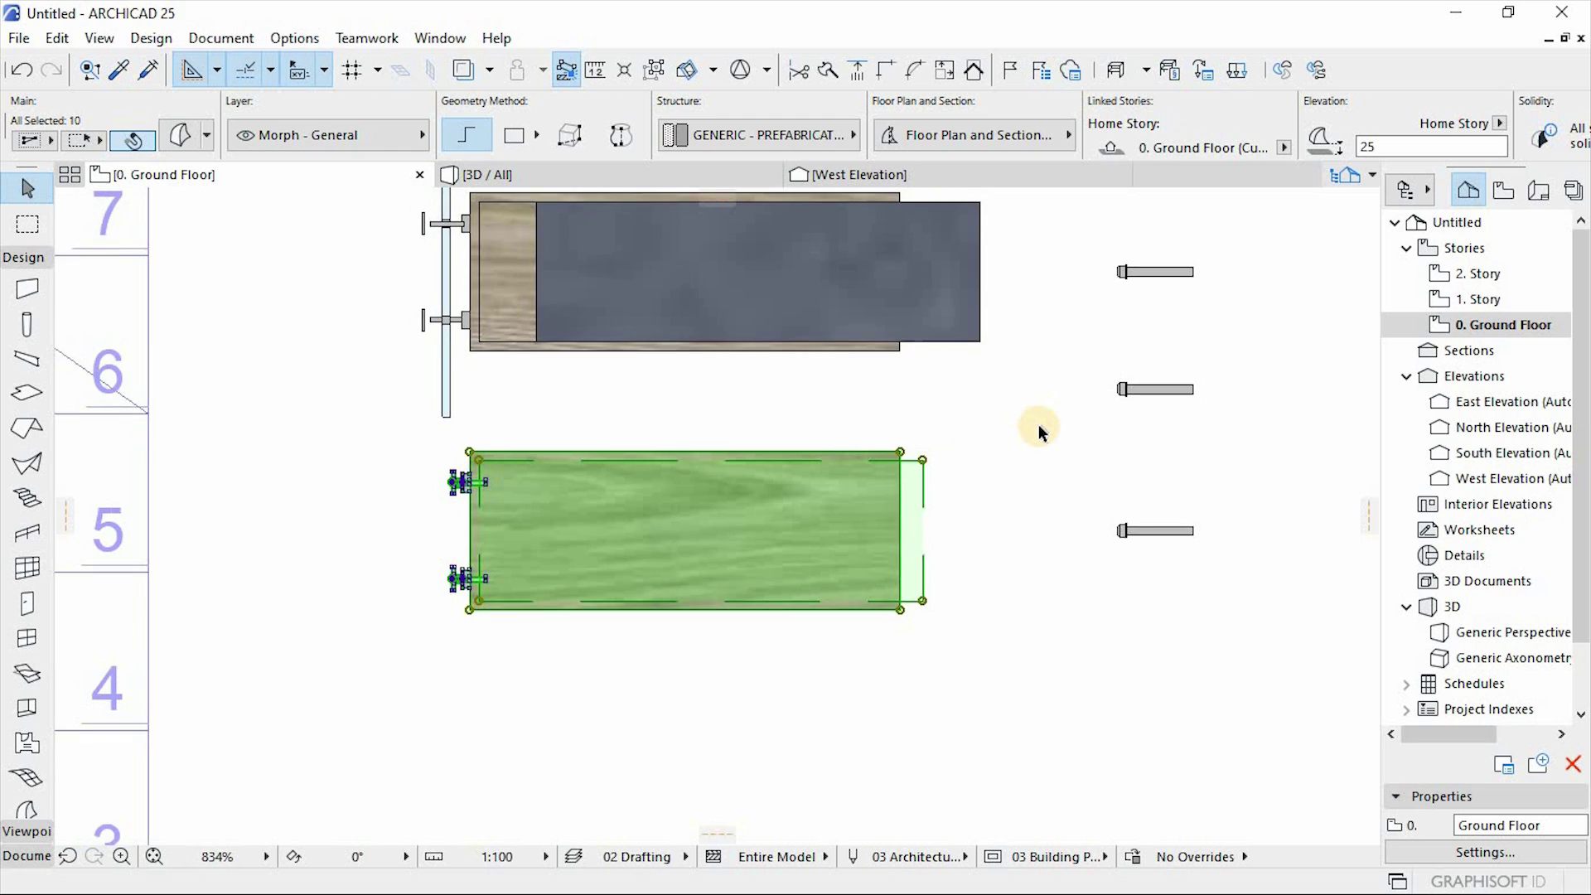
{"action": "scroll", "coordinate": [1038, 425], "scroll_direction": "down", "scroll_amount": 3}
{"action": "left_click", "coordinate": [1092, 502], "text": "shift"}
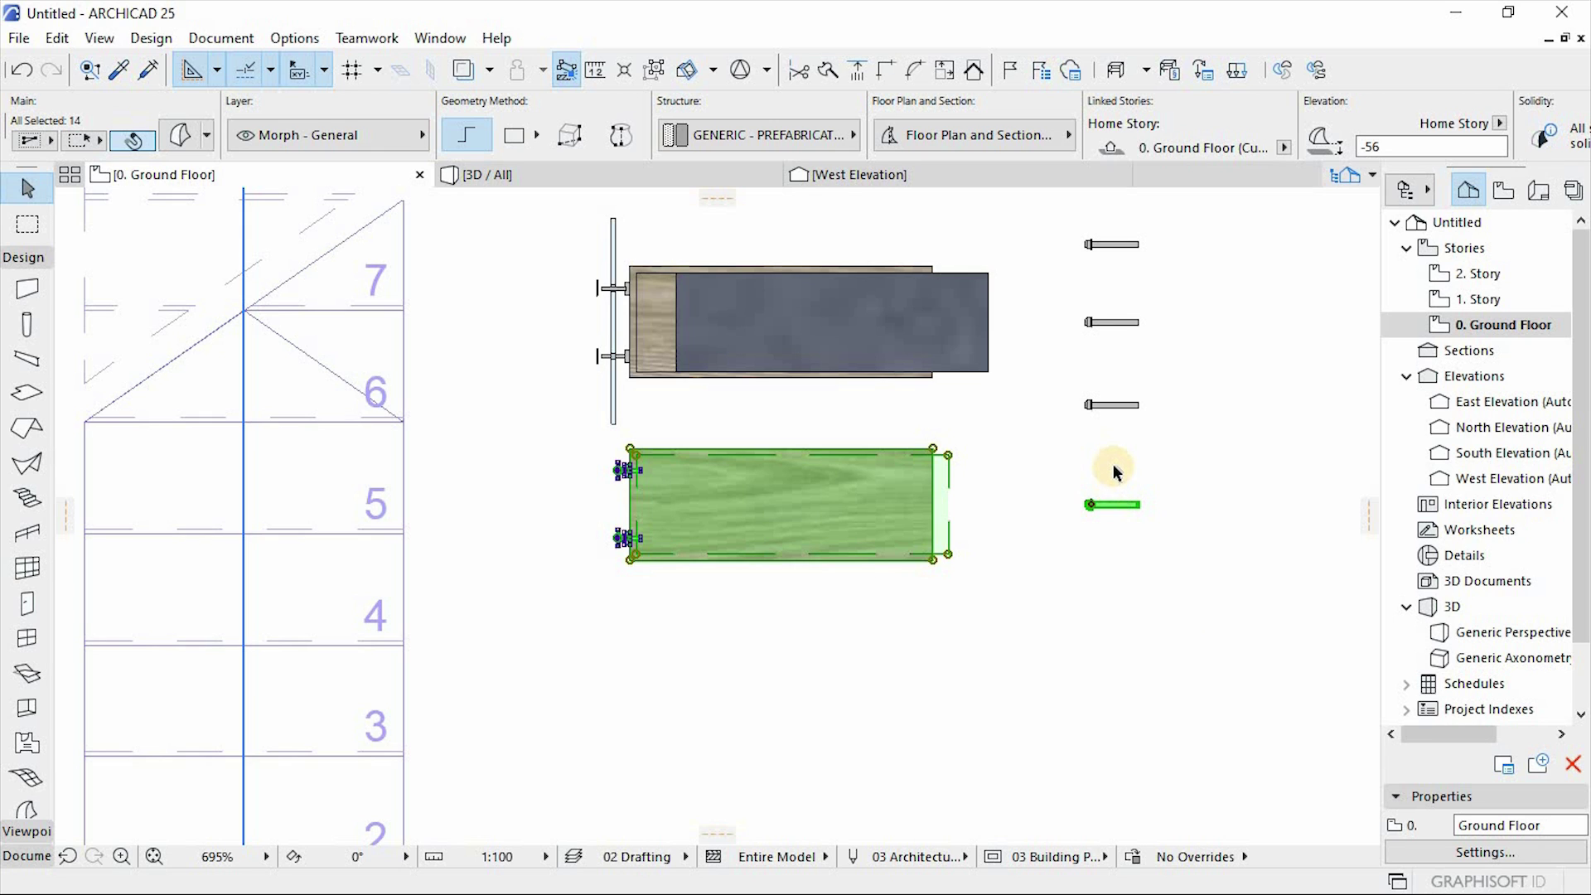
{"action": "scroll", "coordinate": [1082, 370], "scroll_direction": "down", "scroll_amount": 2}
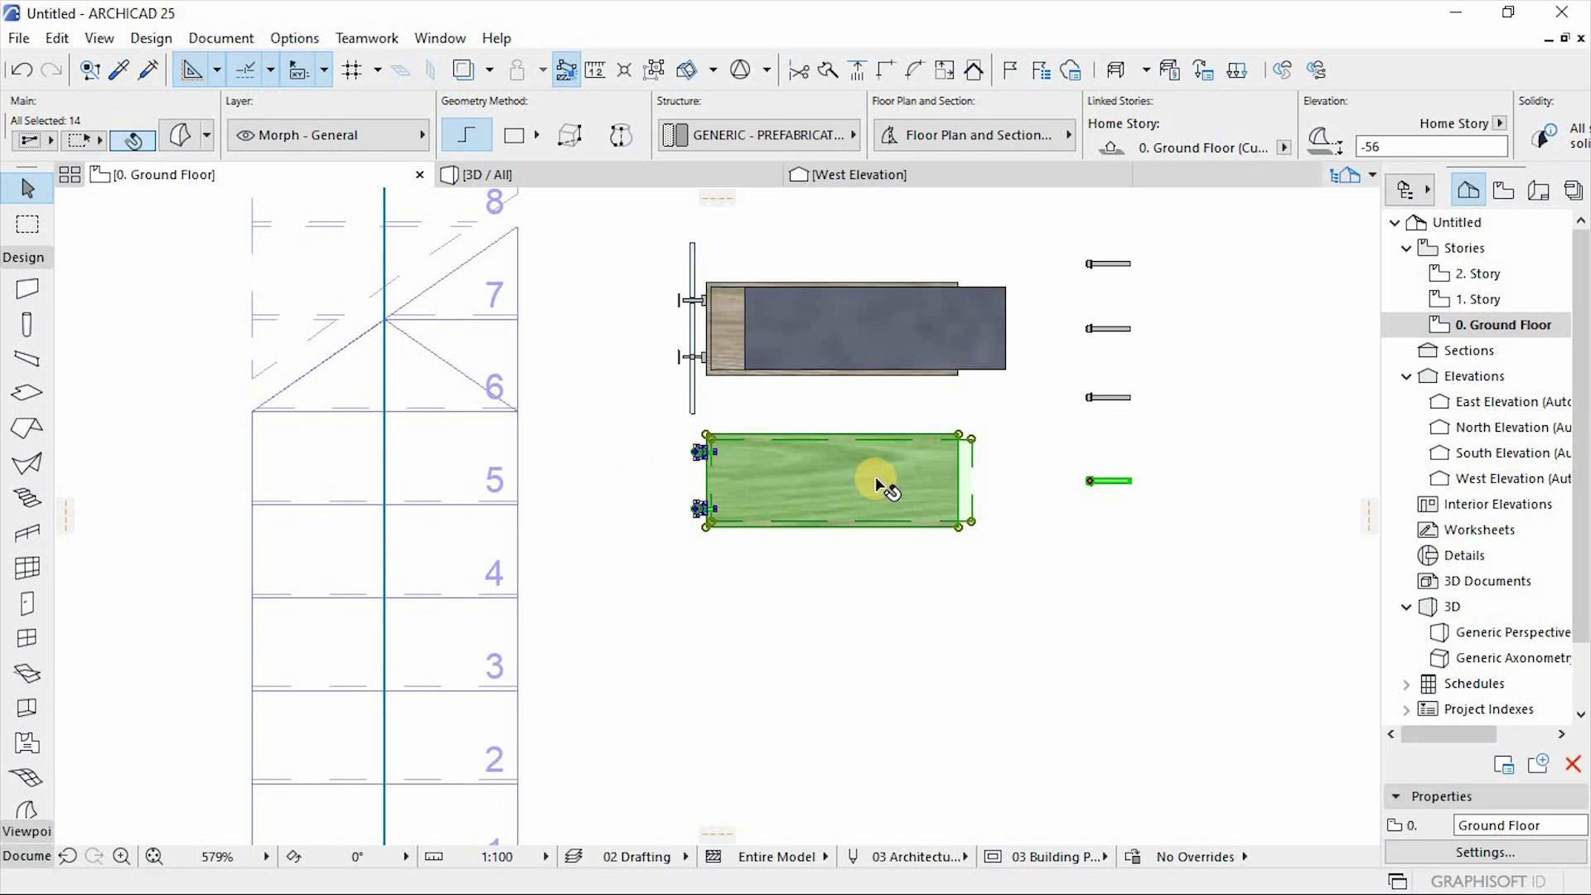
{"action": "key", "text": "ctrl+d"}
{"action": "left_click", "coordinate": [959, 437]}
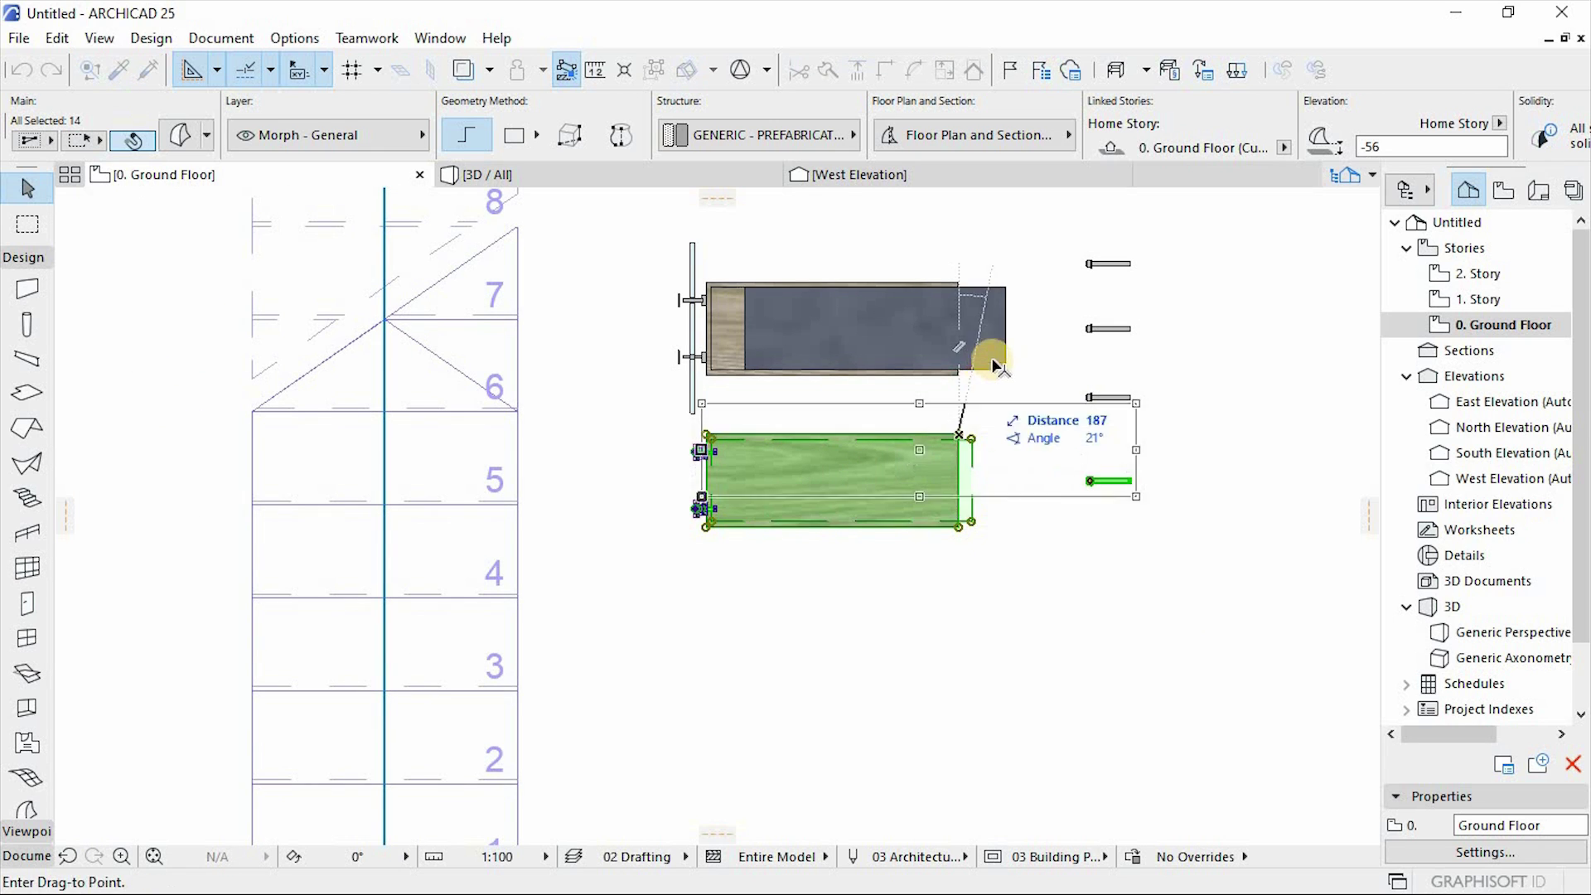
{"action": "scroll", "coordinate": [1007, 355], "scroll_direction": "down", "scroll_amount": 2}
{"action": "scroll", "coordinate": [568, 692], "scroll_direction": "up", "scroll_amount": 5}
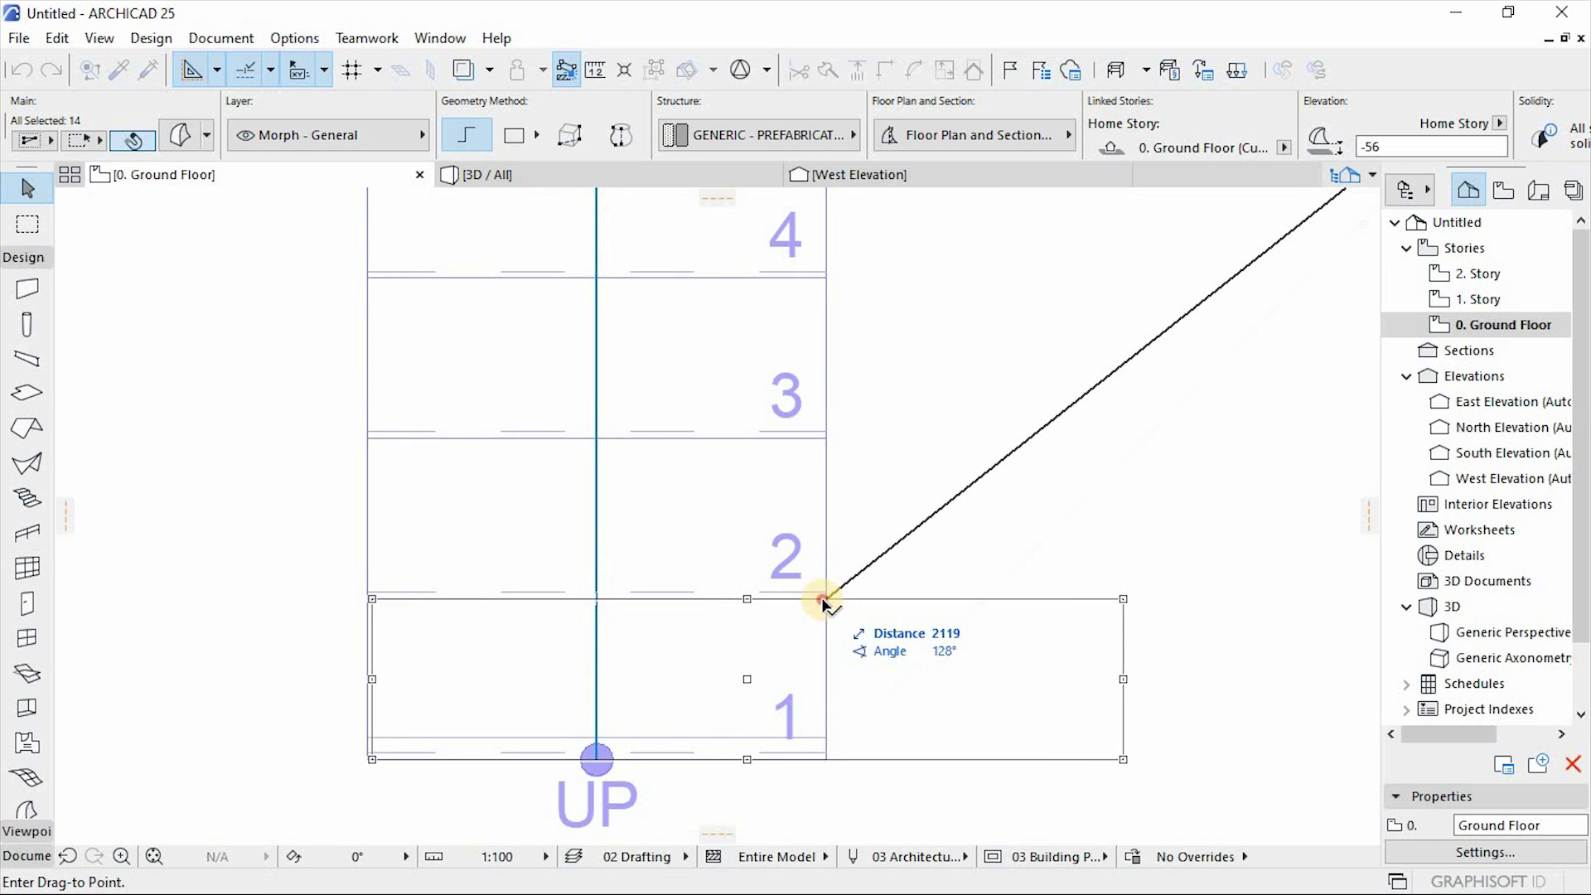
{"action": "left_click", "coordinate": [818, 599]}
{"action": "scroll", "coordinate": [324, 770], "scroll_direction": "up", "scroll_amount": 4}
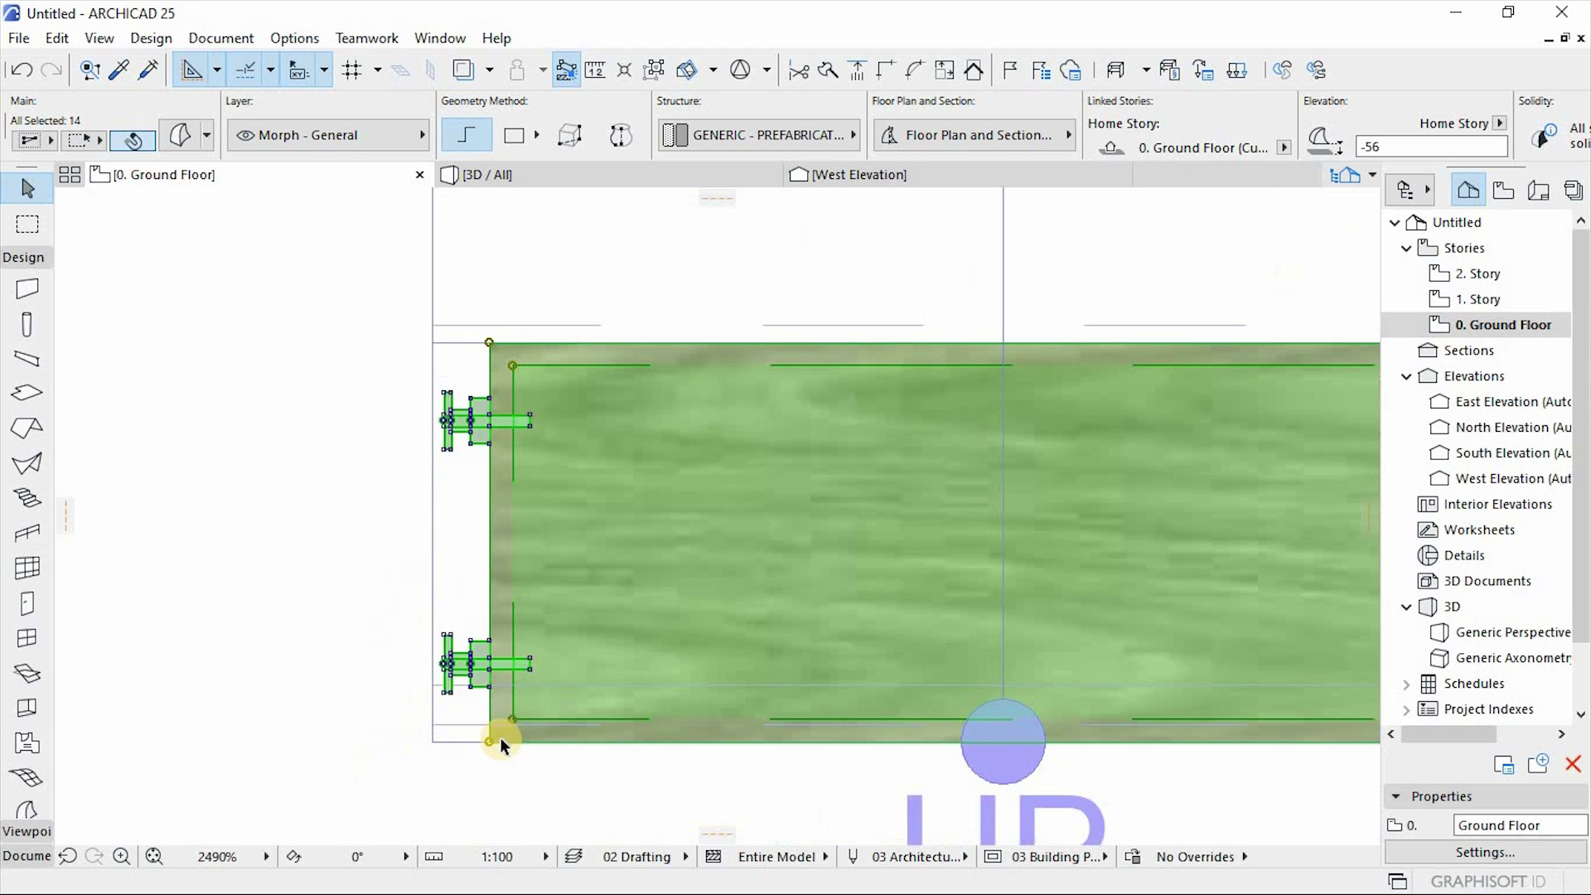
Move the selected tread assembly horizontally so its lower-left corner meets the lower-left corner of the stair's first step.
{"action": "key", "text": "ctrl+d"}
{"action": "left_click", "coordinate": [487, 746]}
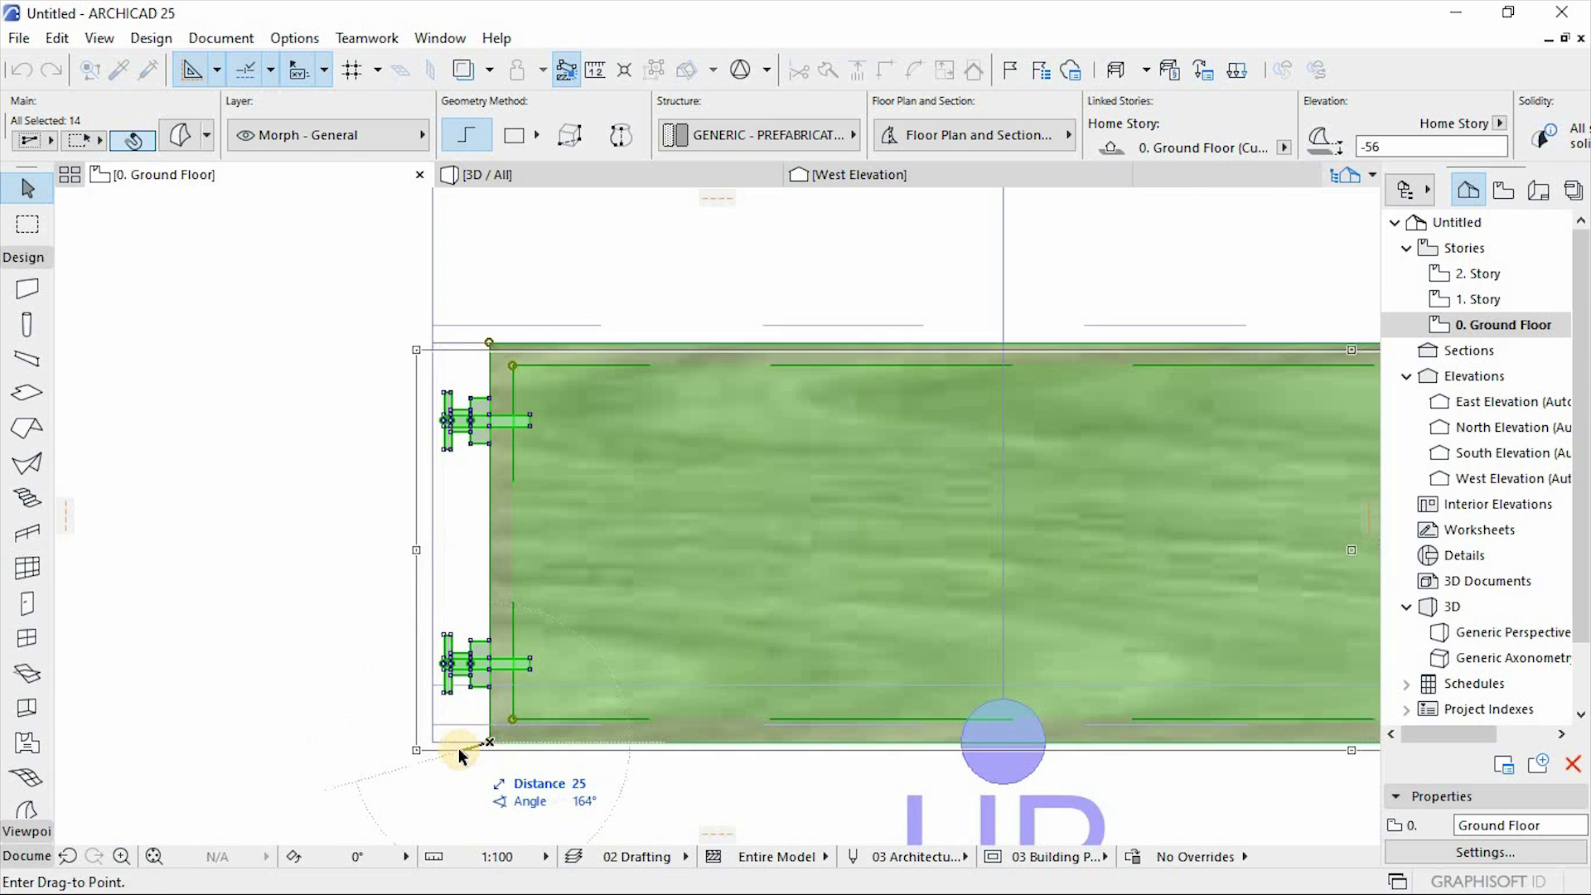
{"action": "left_click", "coordinate": [437, 739]}
{"action": "scroll", "coordinate": [612, 494], "scroll_direction": "down", "scroll_amount": 5}
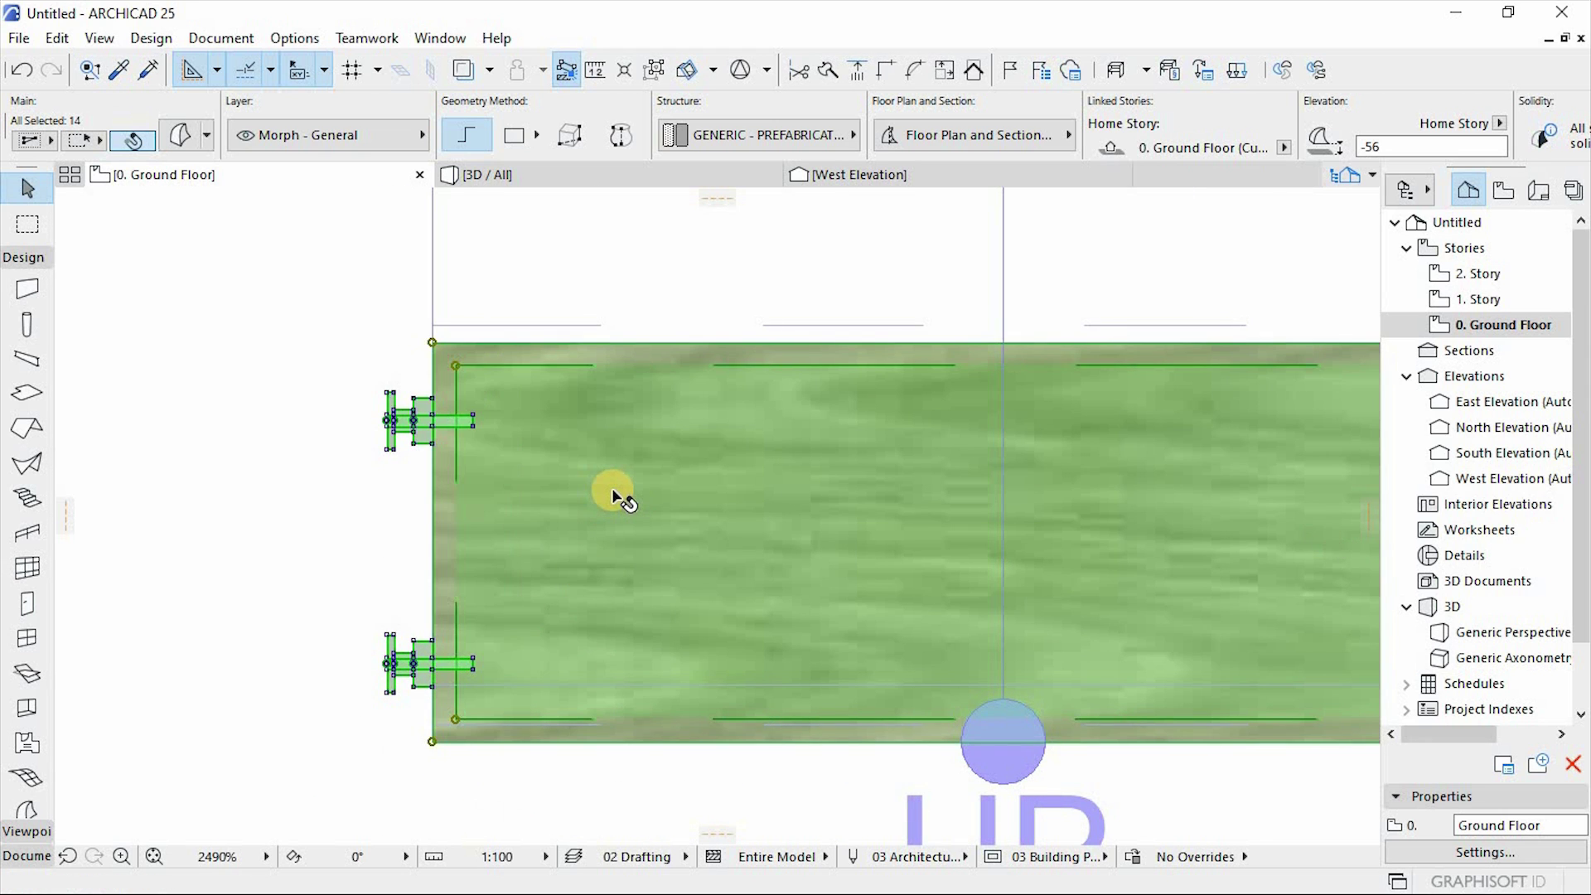
{"action": "scroll", "coordinate": [419, 499], "scroll_direction": "down", "scroll_amount": 1}
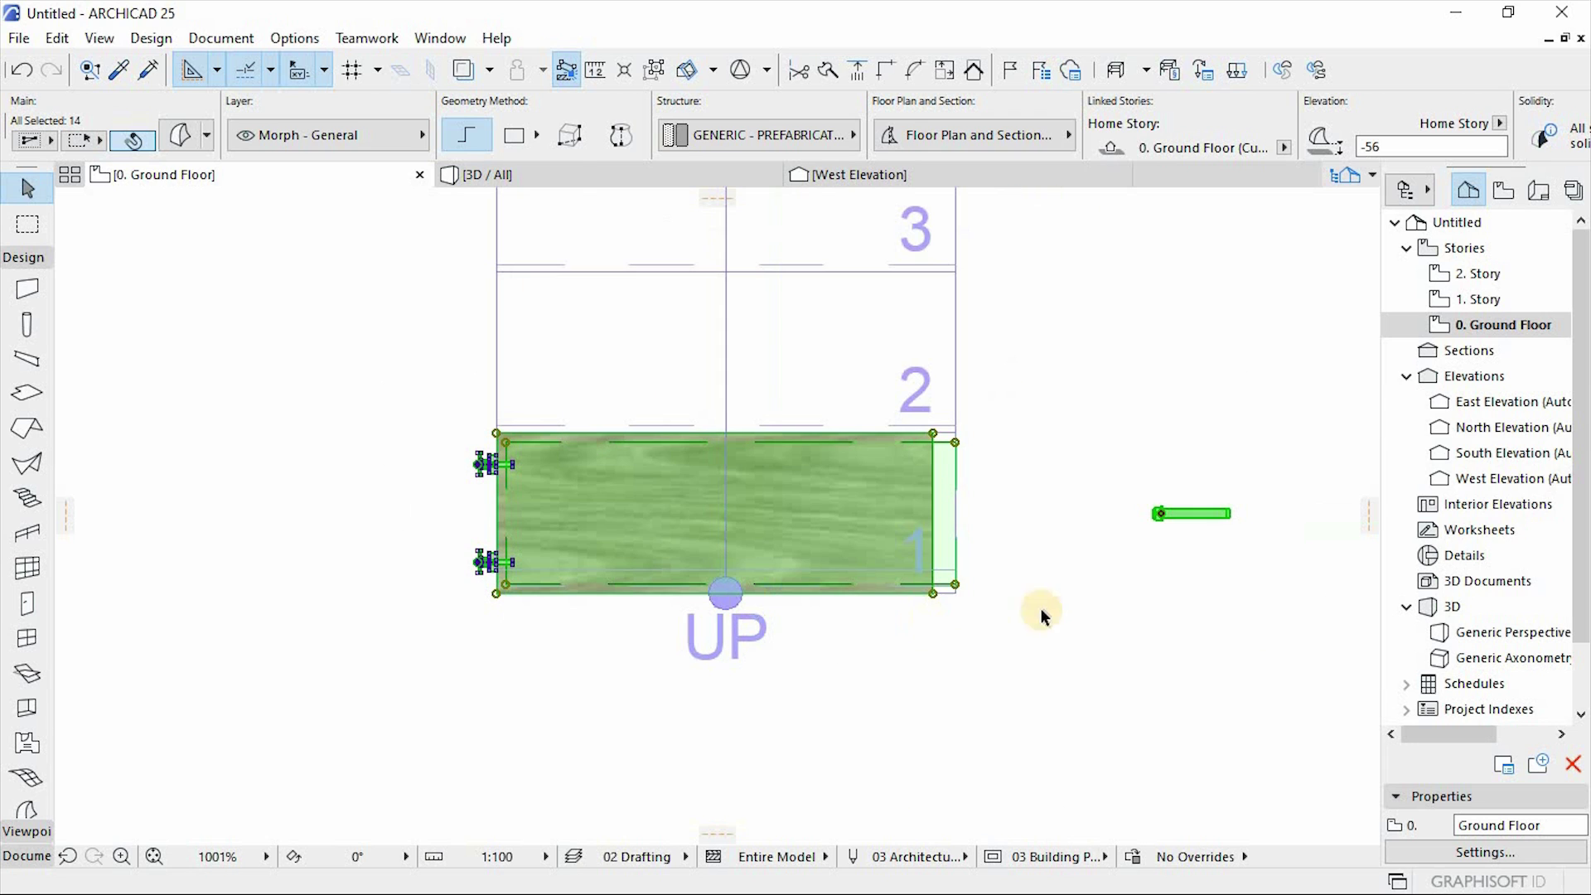
Move the separate bolts beside the first step horizontally so their heads sit on the stair's right edge.
{"action": "left_click", "coordinate": [1170, 592]}
{"action": "left_click", "coordinate": [1274, 466]}
{"action": "left_click", "coordinate": [1114, 569]}
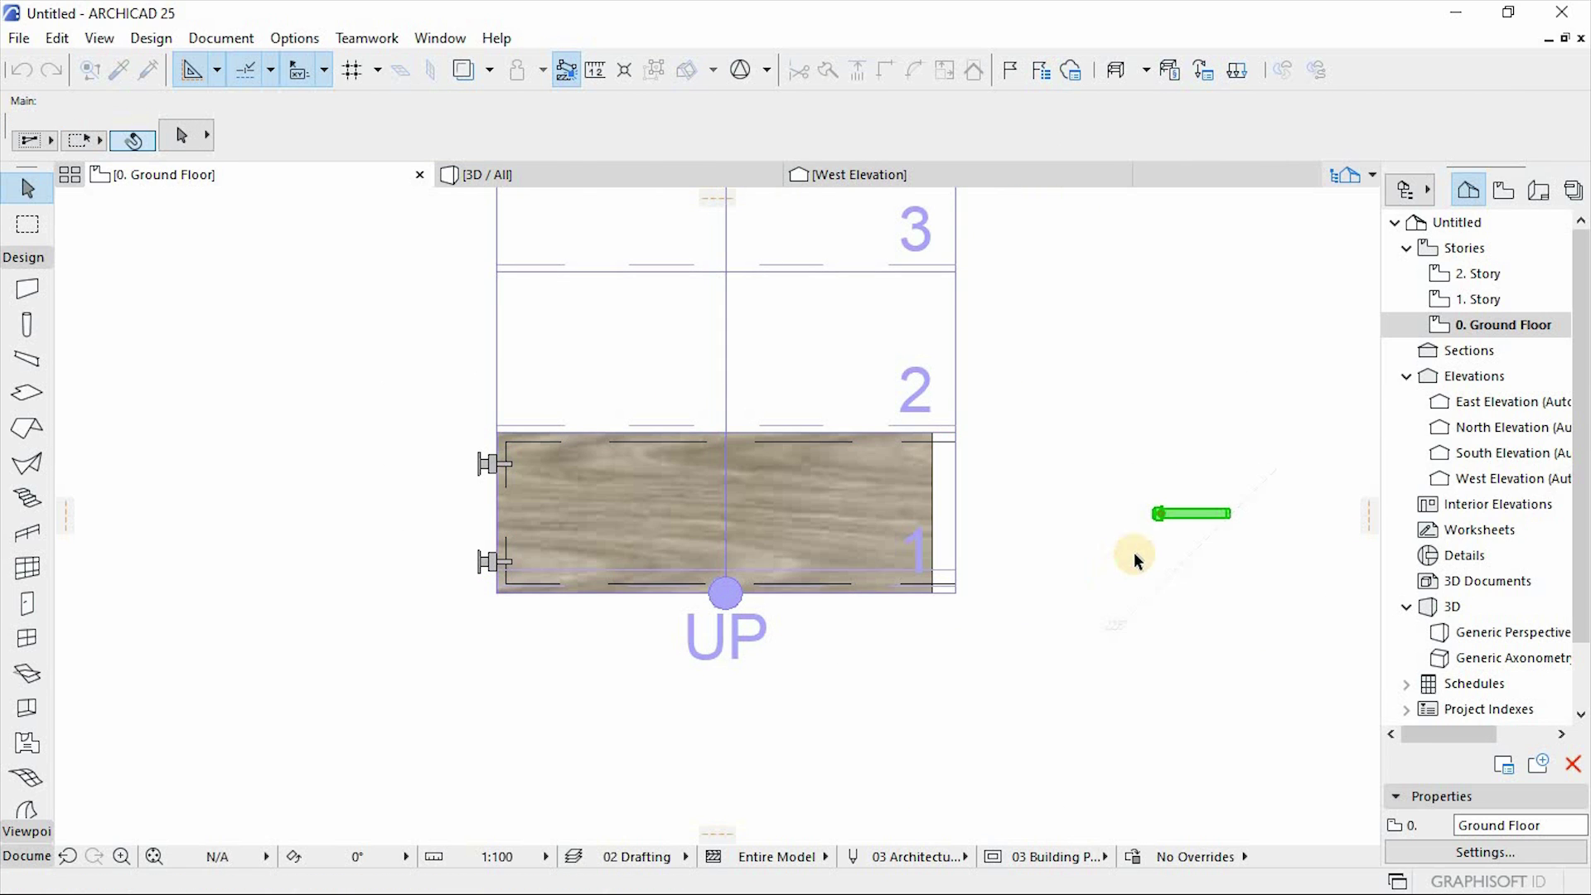
{"action": "left_click", "coordinate": [1162, 514]}
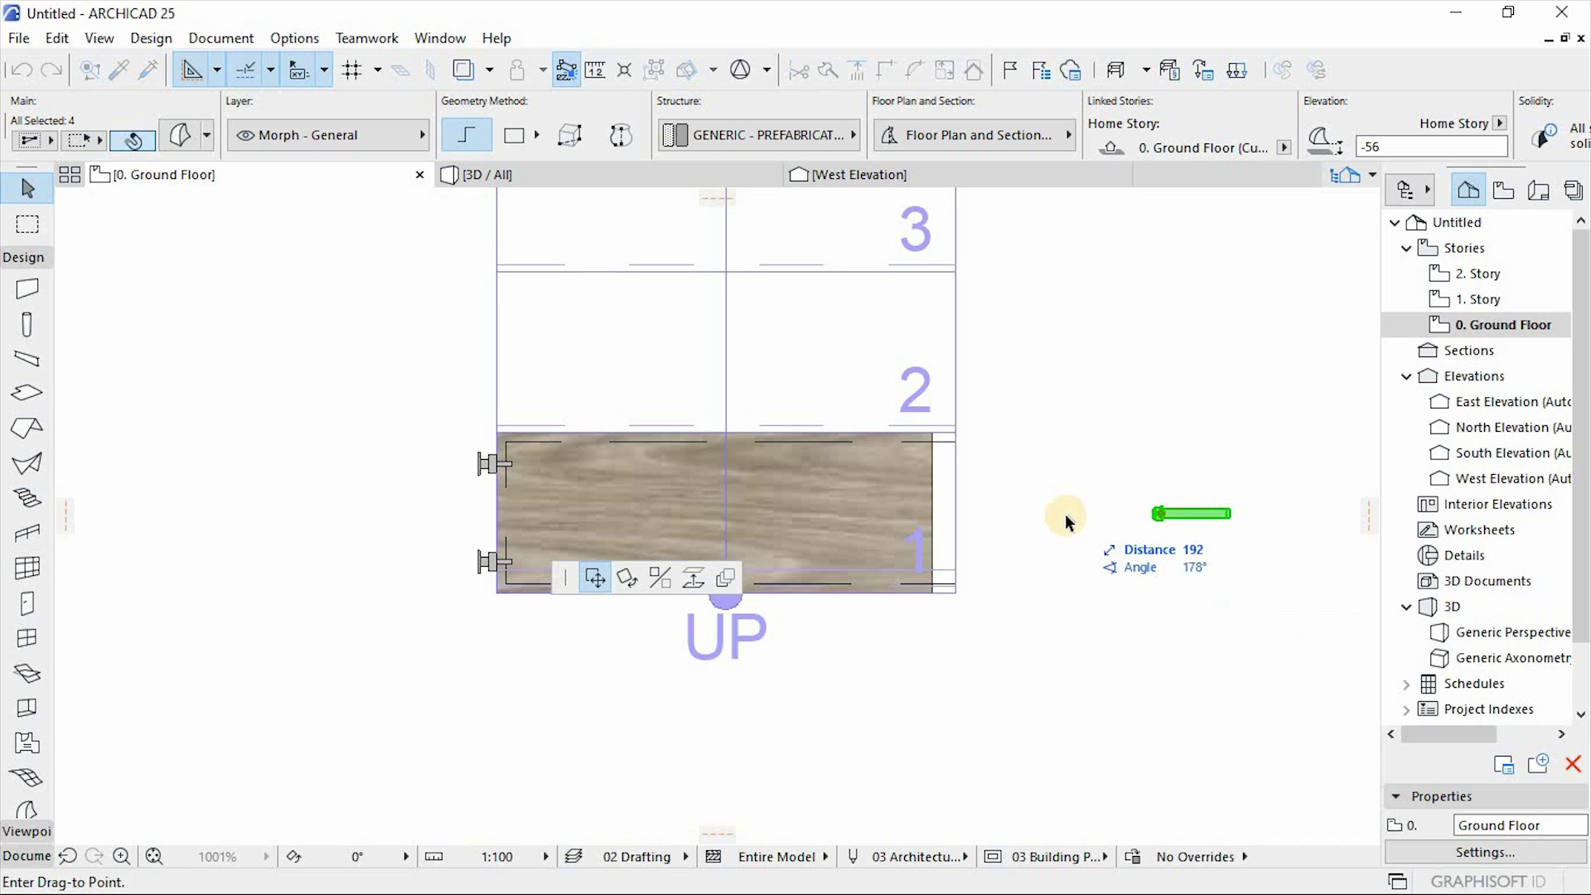
{"action": "scroll", "coordinate": [1020, 514], "scroll_direction": "up", "scroll_amount": 4}
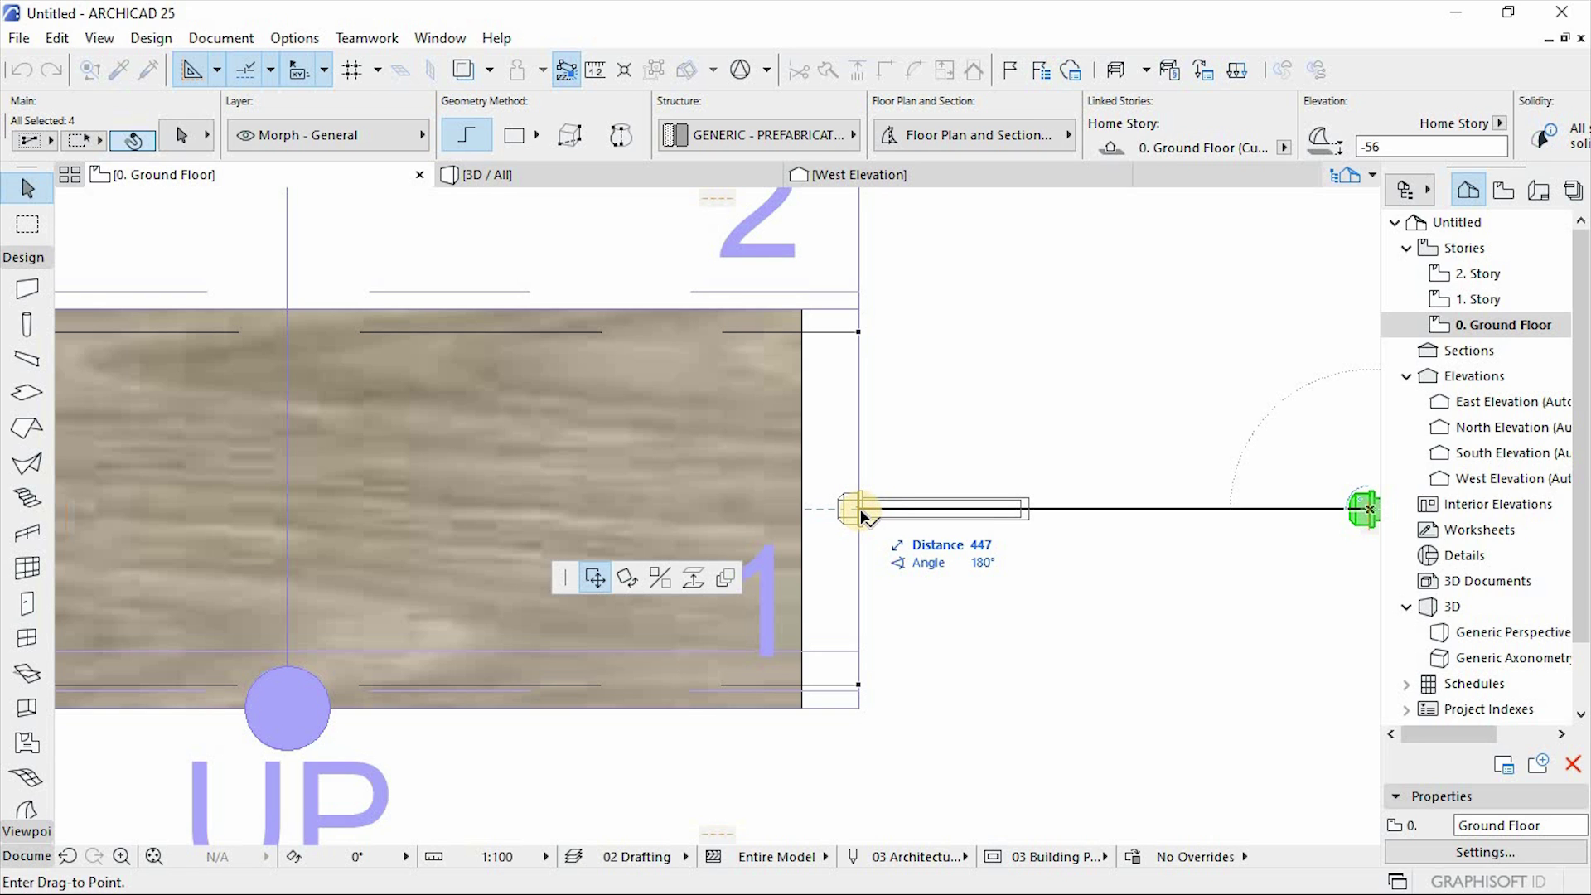
{"action": "scroll", "coordinate": [862, 516], "scroll_direction": "up", "scroll_amount": 3}
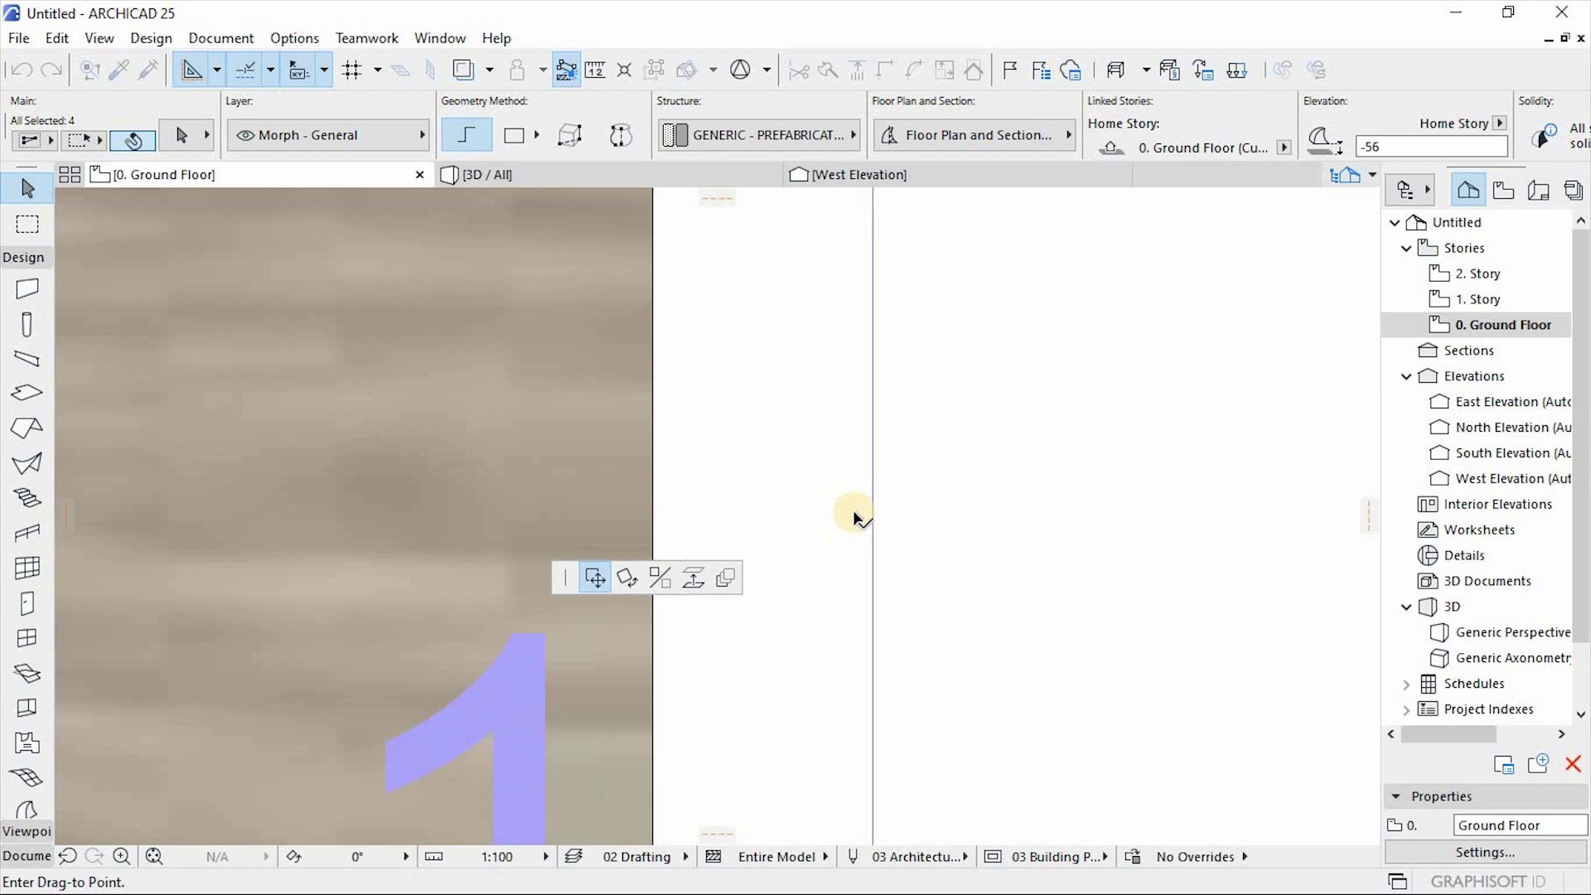
{"action": "left_click", "coordinate": [857, 510]}
{"action": "scroll", "coordinate": [912, 555], "scroll_direction": "down", "scroll_amount": 5}
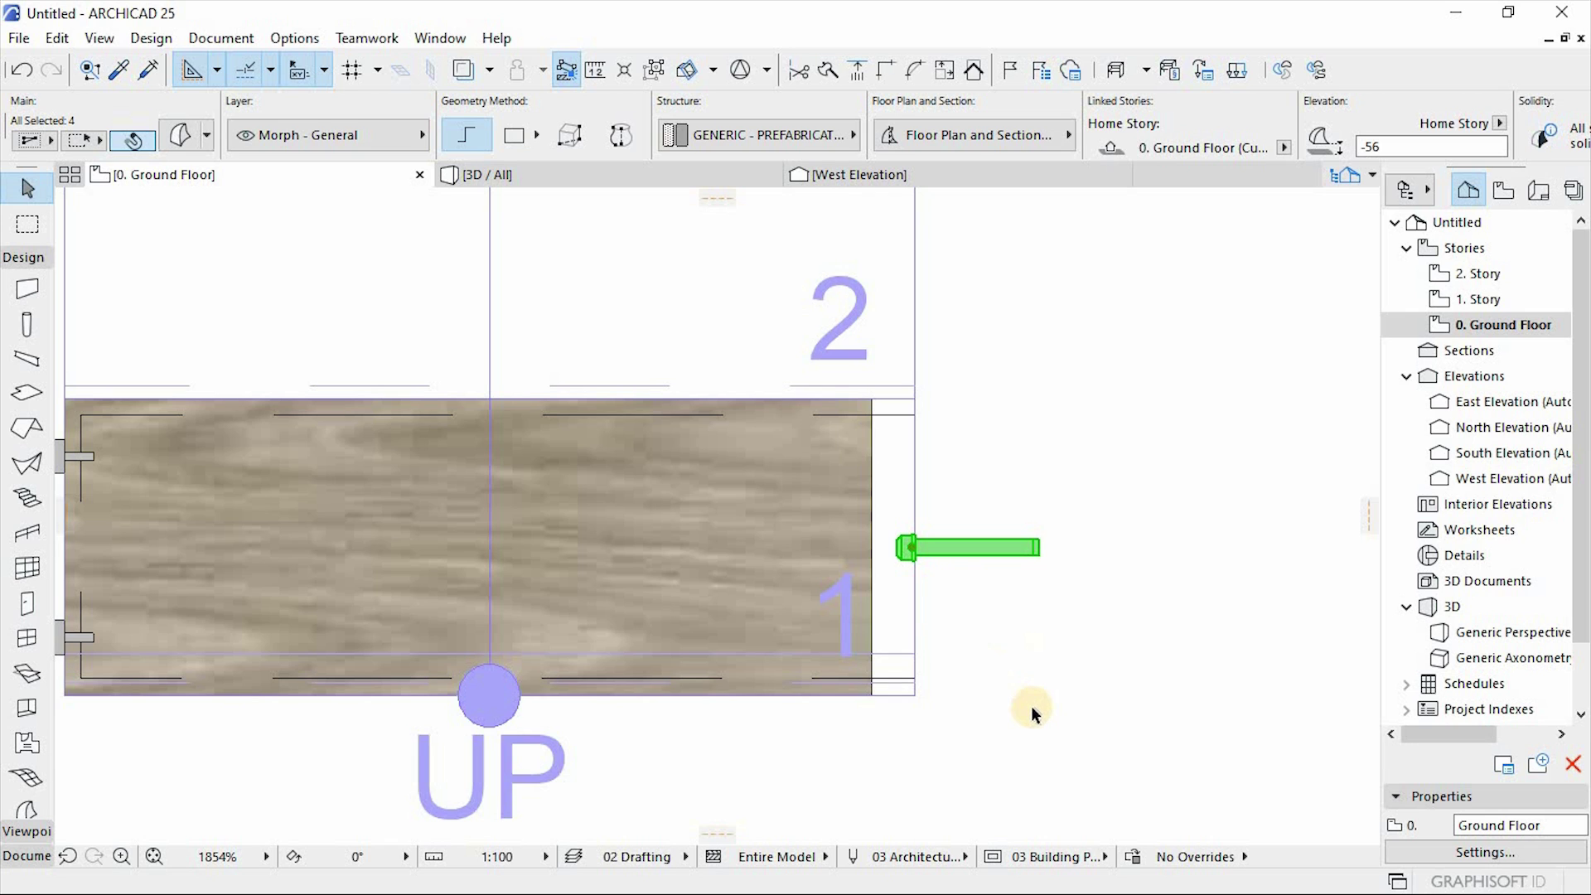
{"action": "scroll", "coordinate": [1035, 704], "scroll_direction": "down", "scroll_amount": 3}
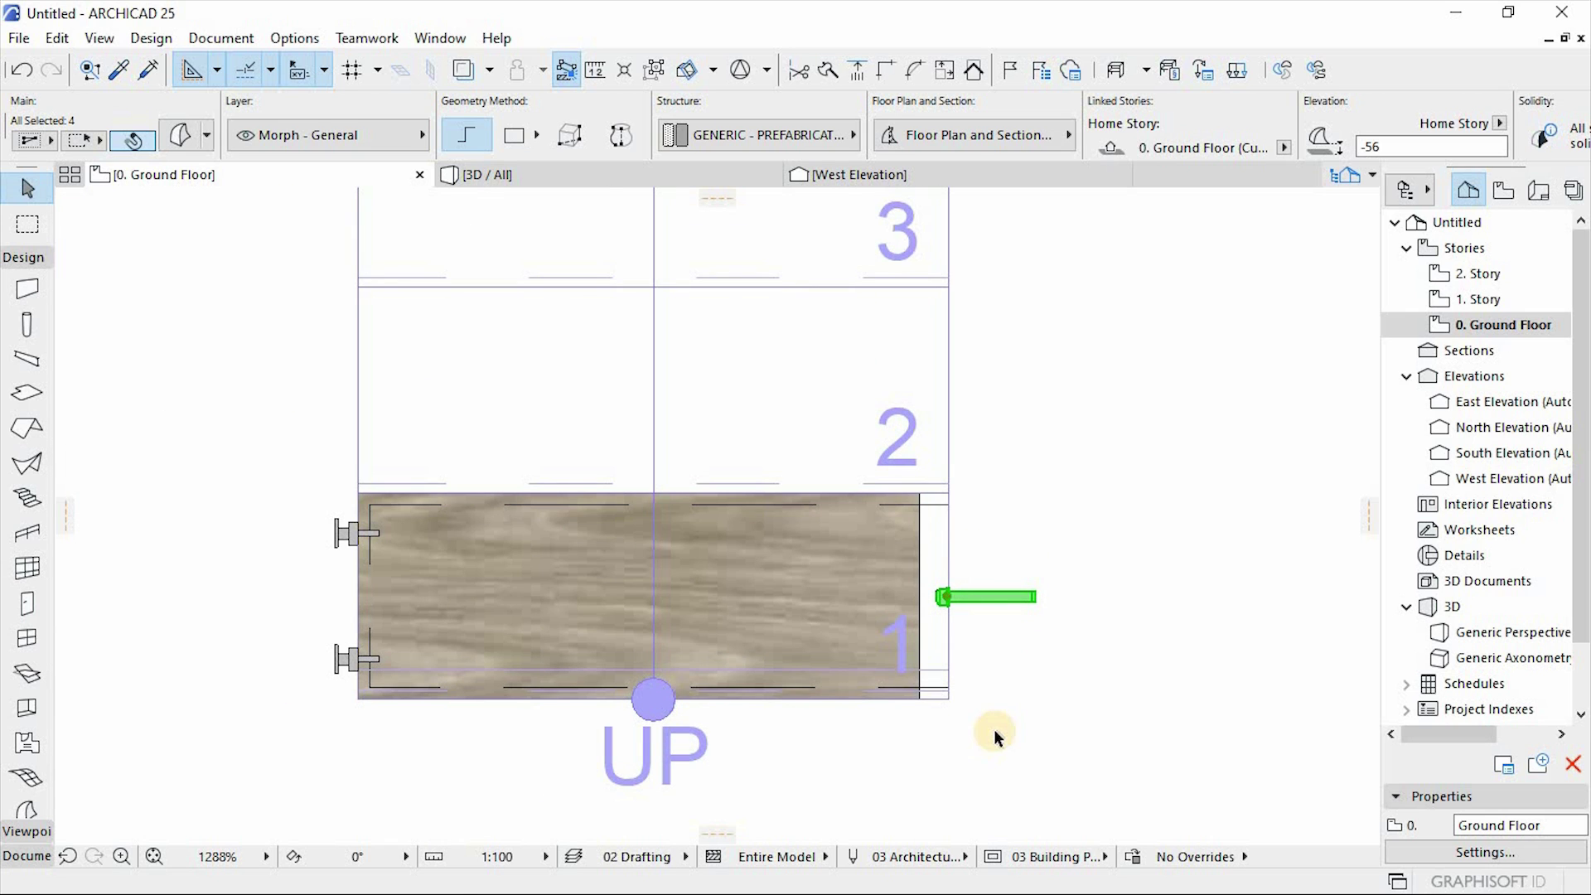
{"action": "key", "text": "Escape"}
{"action": "scroll", "coordinate": [1007, 659], "scroll_direction": "down", "scroll_amount": 2}
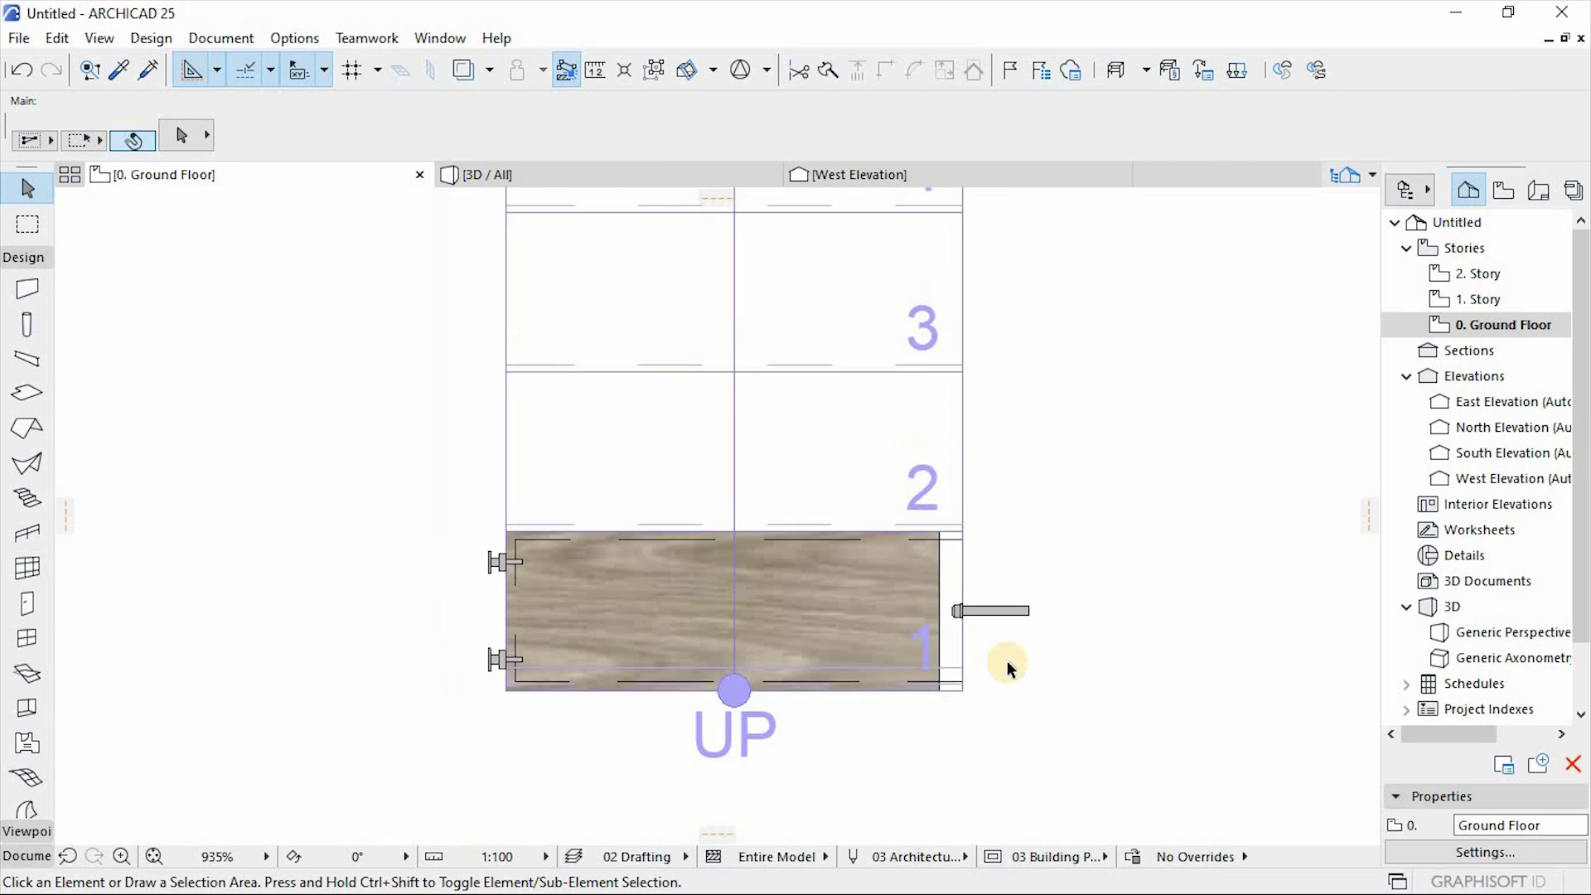
In the 3D view, turn off the monolithic structure in the stair's settings.
{"action": "left_click", "coordinate": [543, 189]}
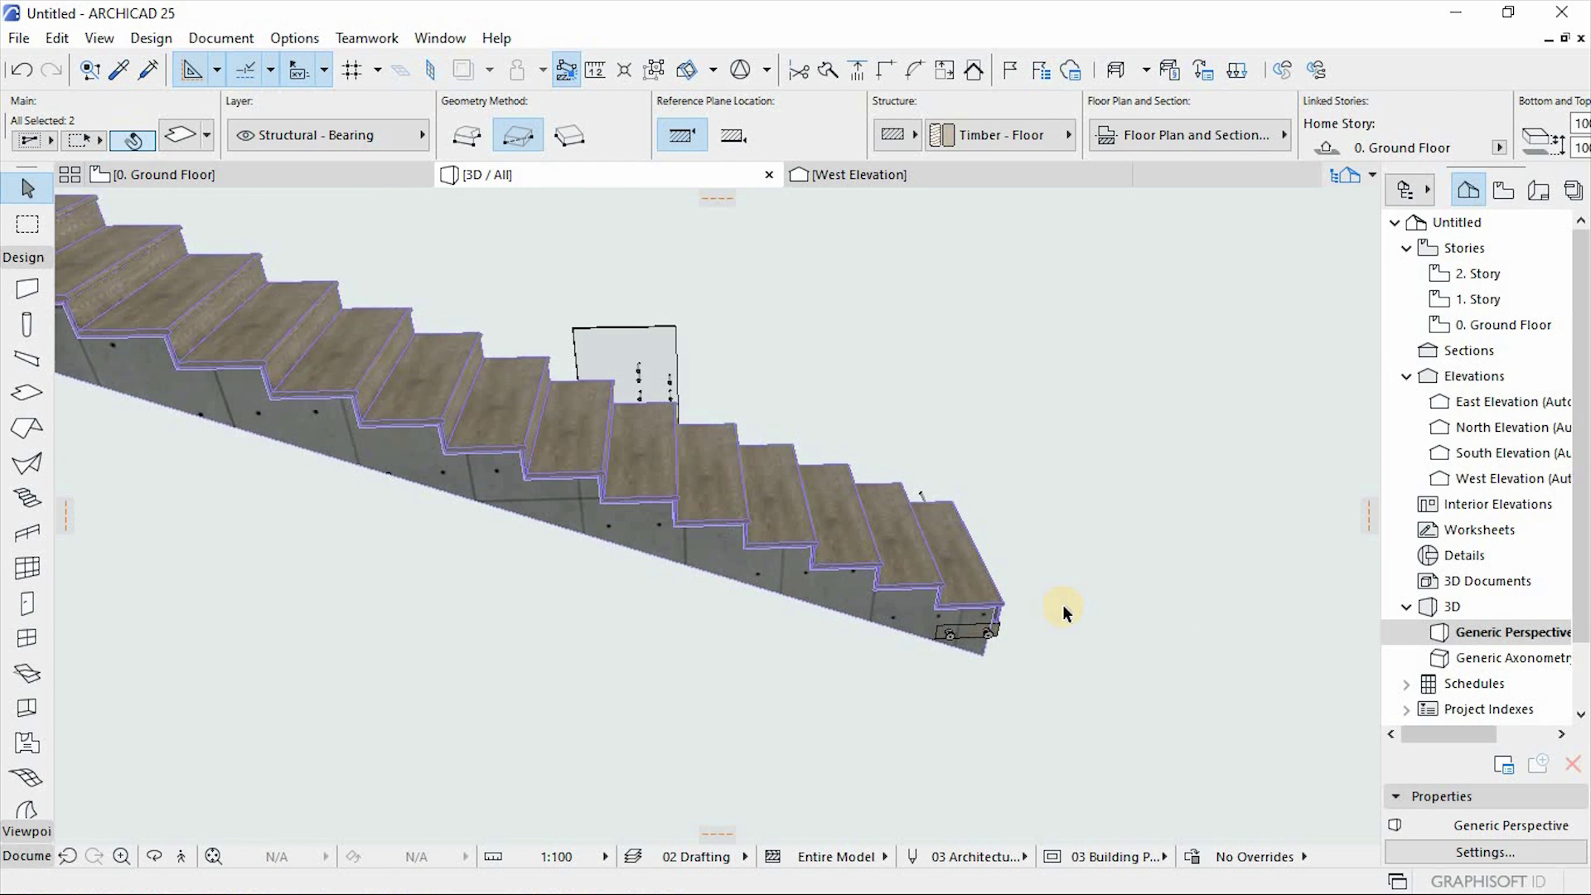
{"action": "middle_click_drag", "start_coordinate": [1058, 639], "coordinate": [1047, 507], "text": "shift"}
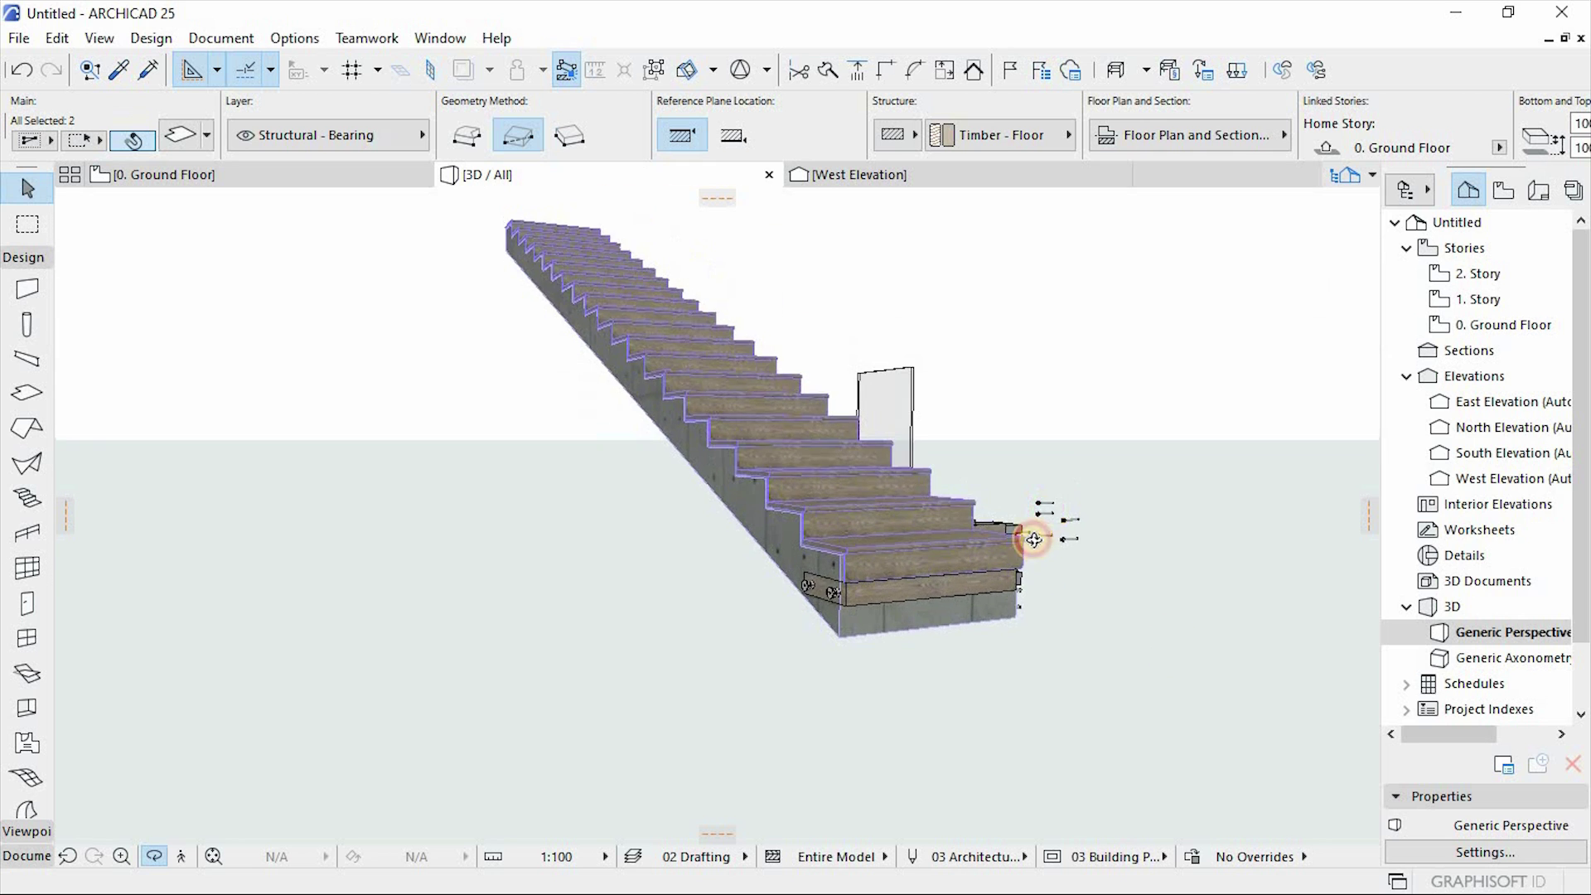
{"action": "scroll", "coordinate": [845, 426], "scroll_direction": "up", "scroll_amount": 5}
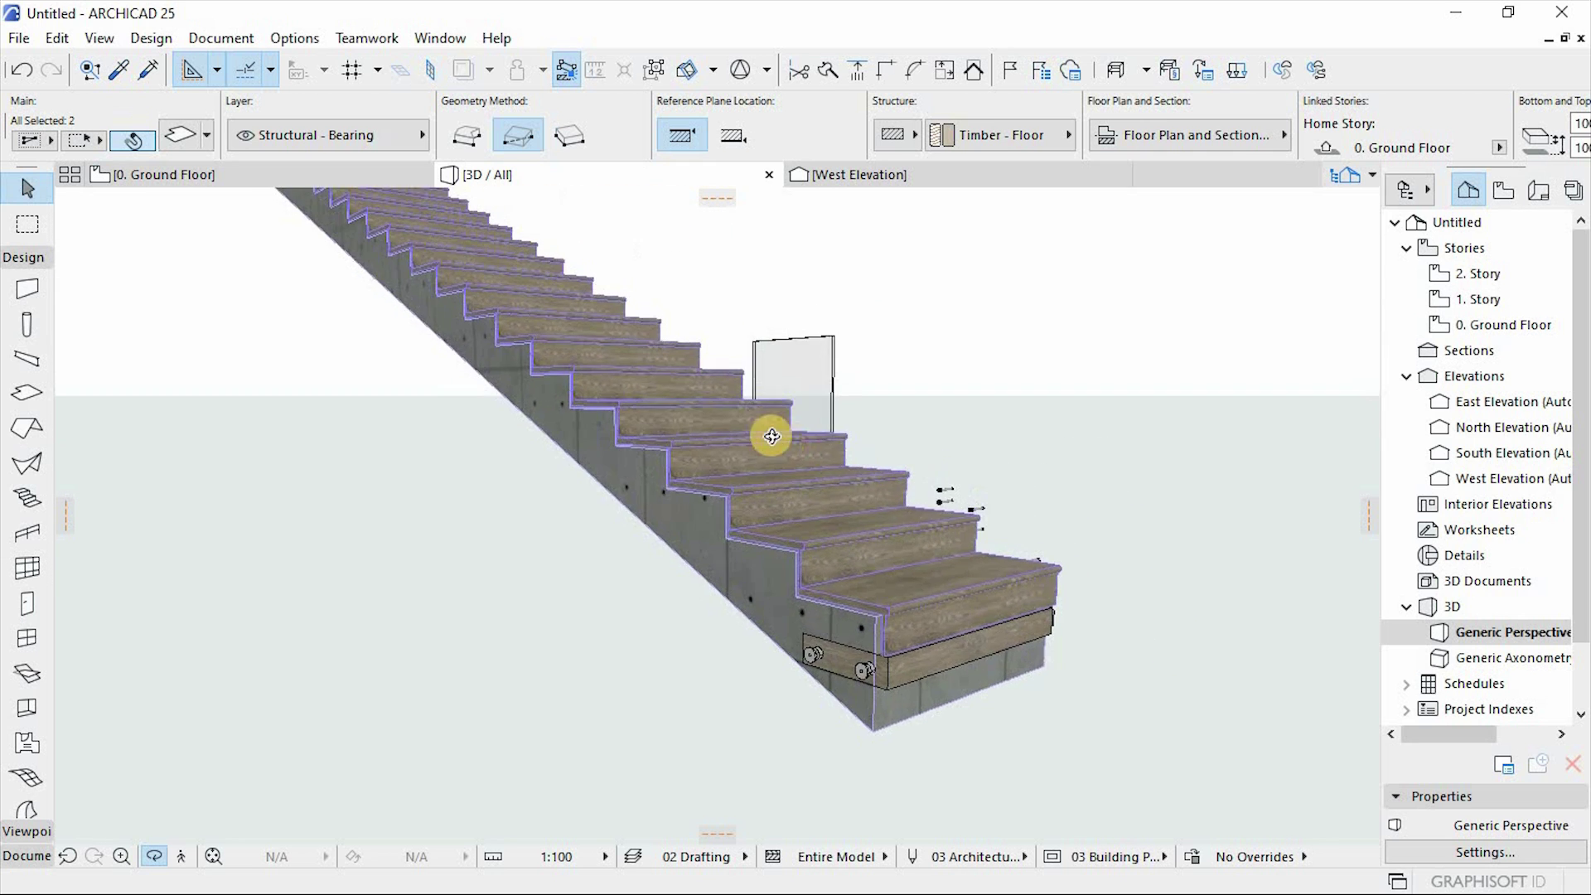
{"action": "scroll", "coordinate": [795, 441], "scroll_direction": "down", "scroll_amount": 5}
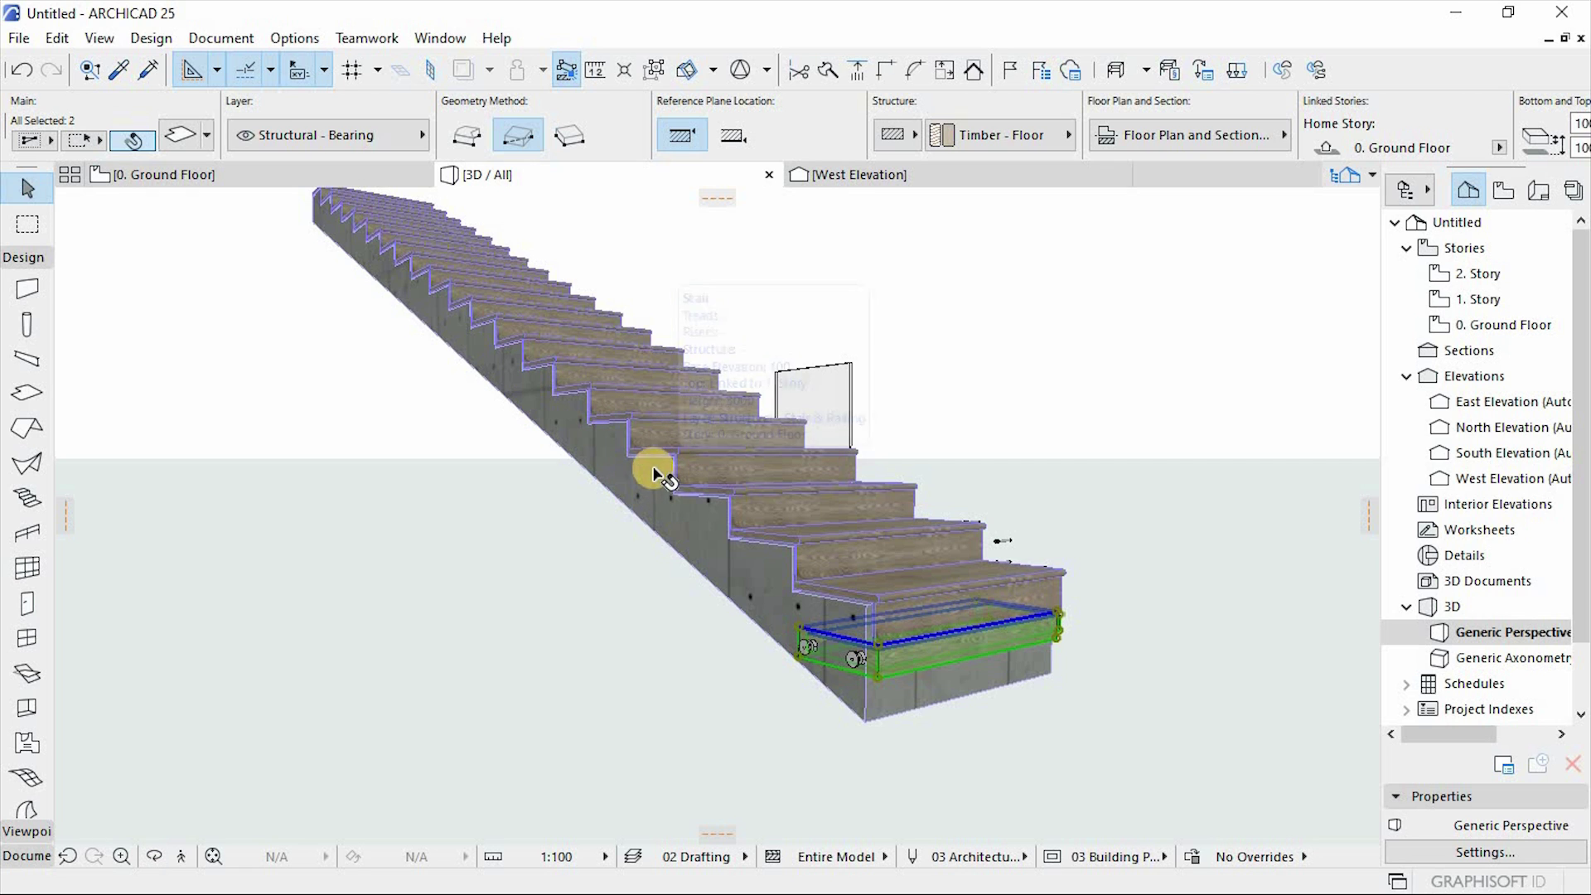
{"action": "left_click", "coordinate": [590, 418]}
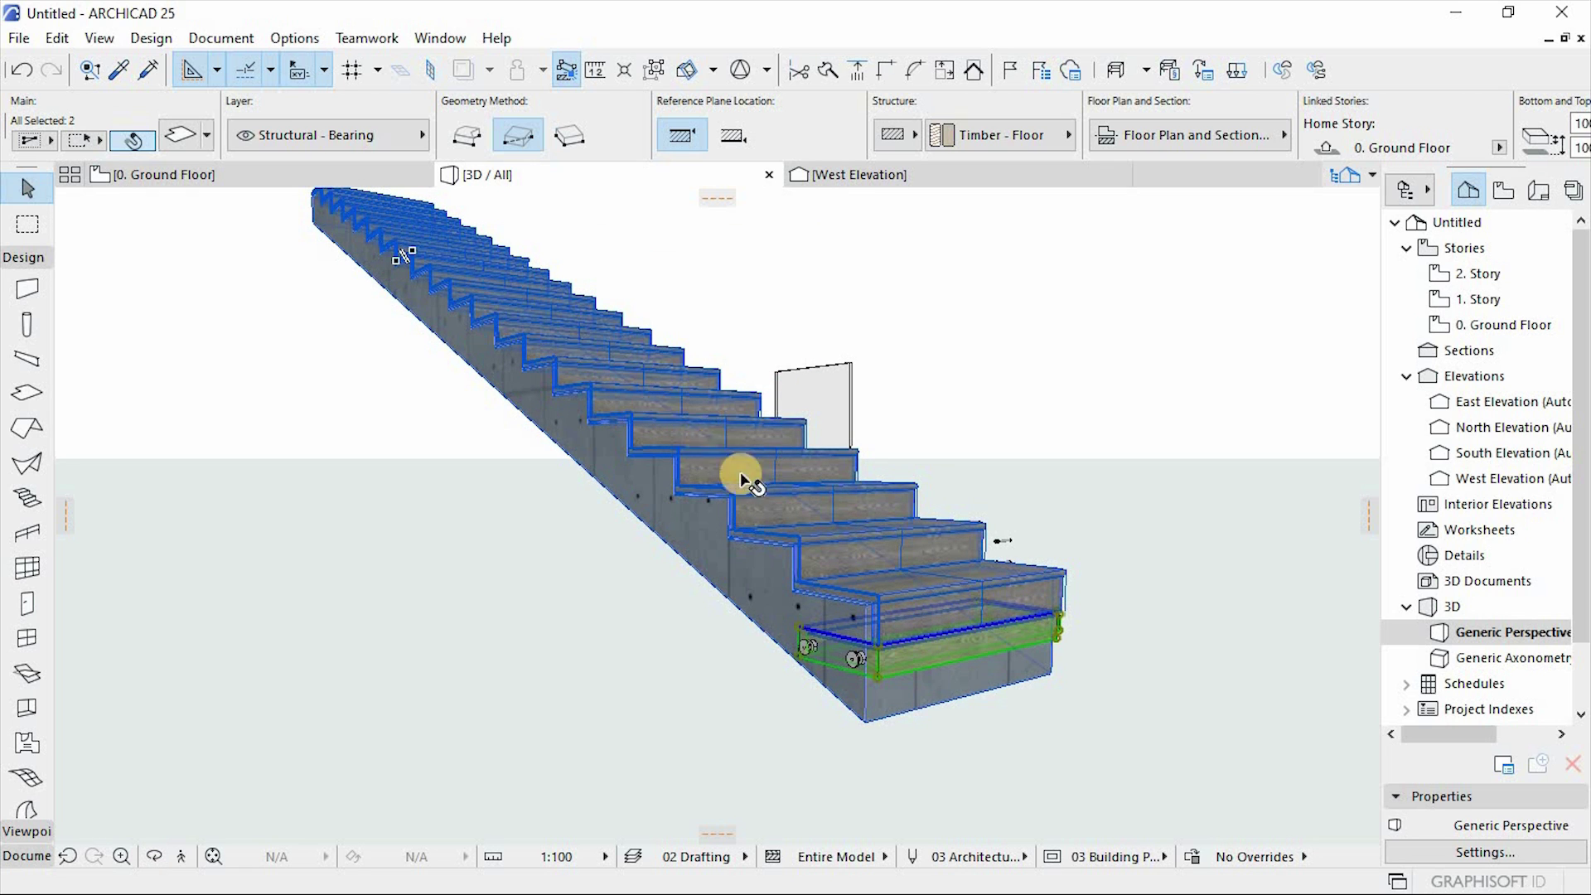
{"action": "left_click", "coordinate": [658, 504]}
{"action": "left_click", "coordinate": [177, 132]}
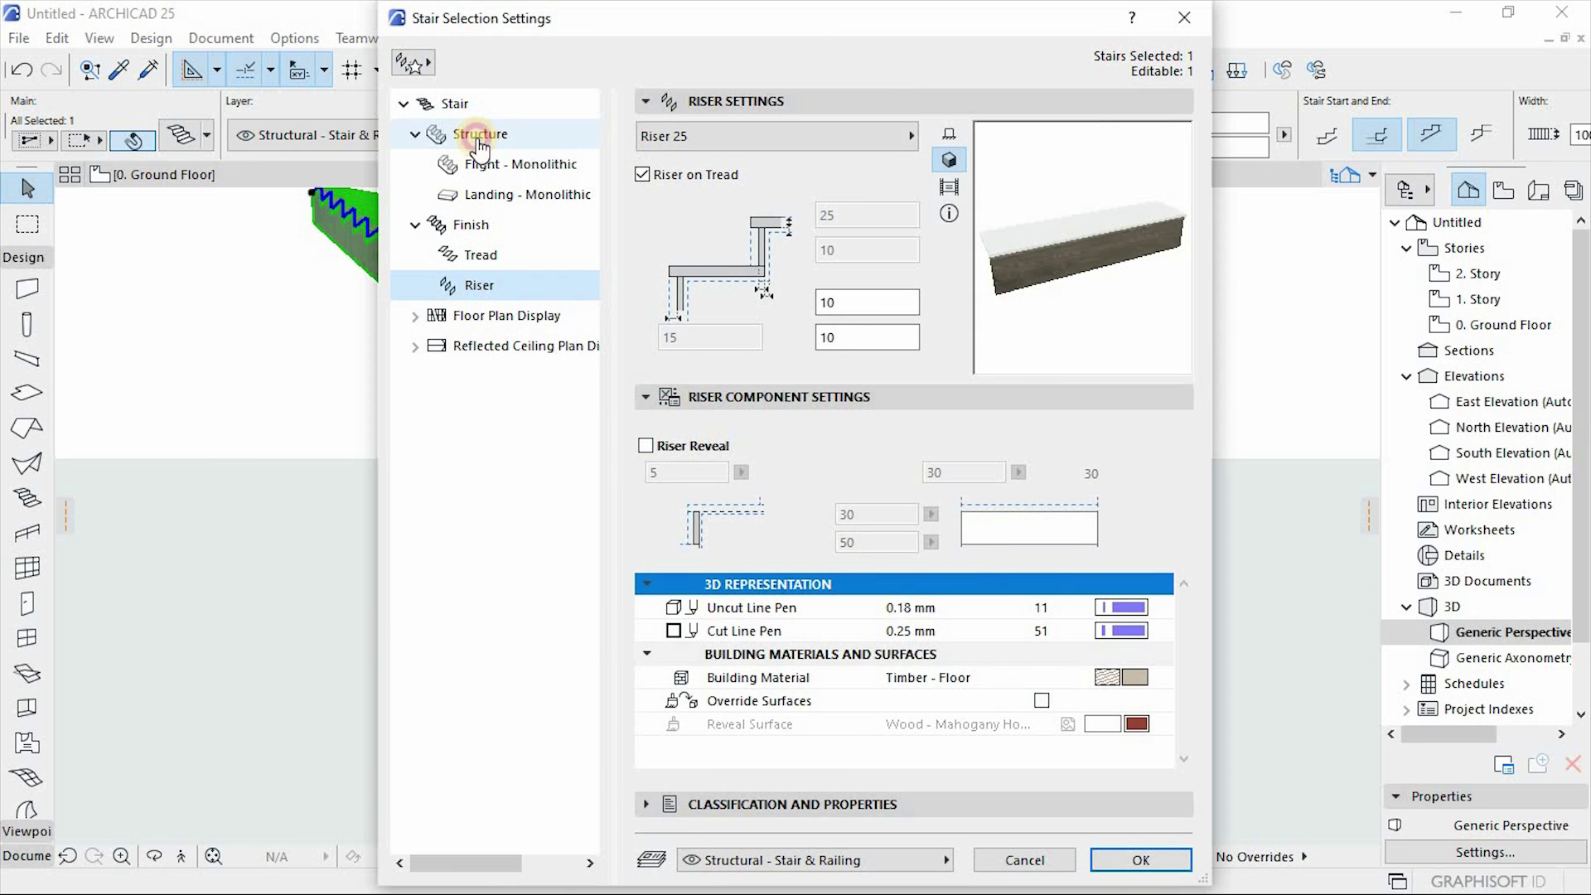
{"action": "left_click", "coordinate": [476, 133]}
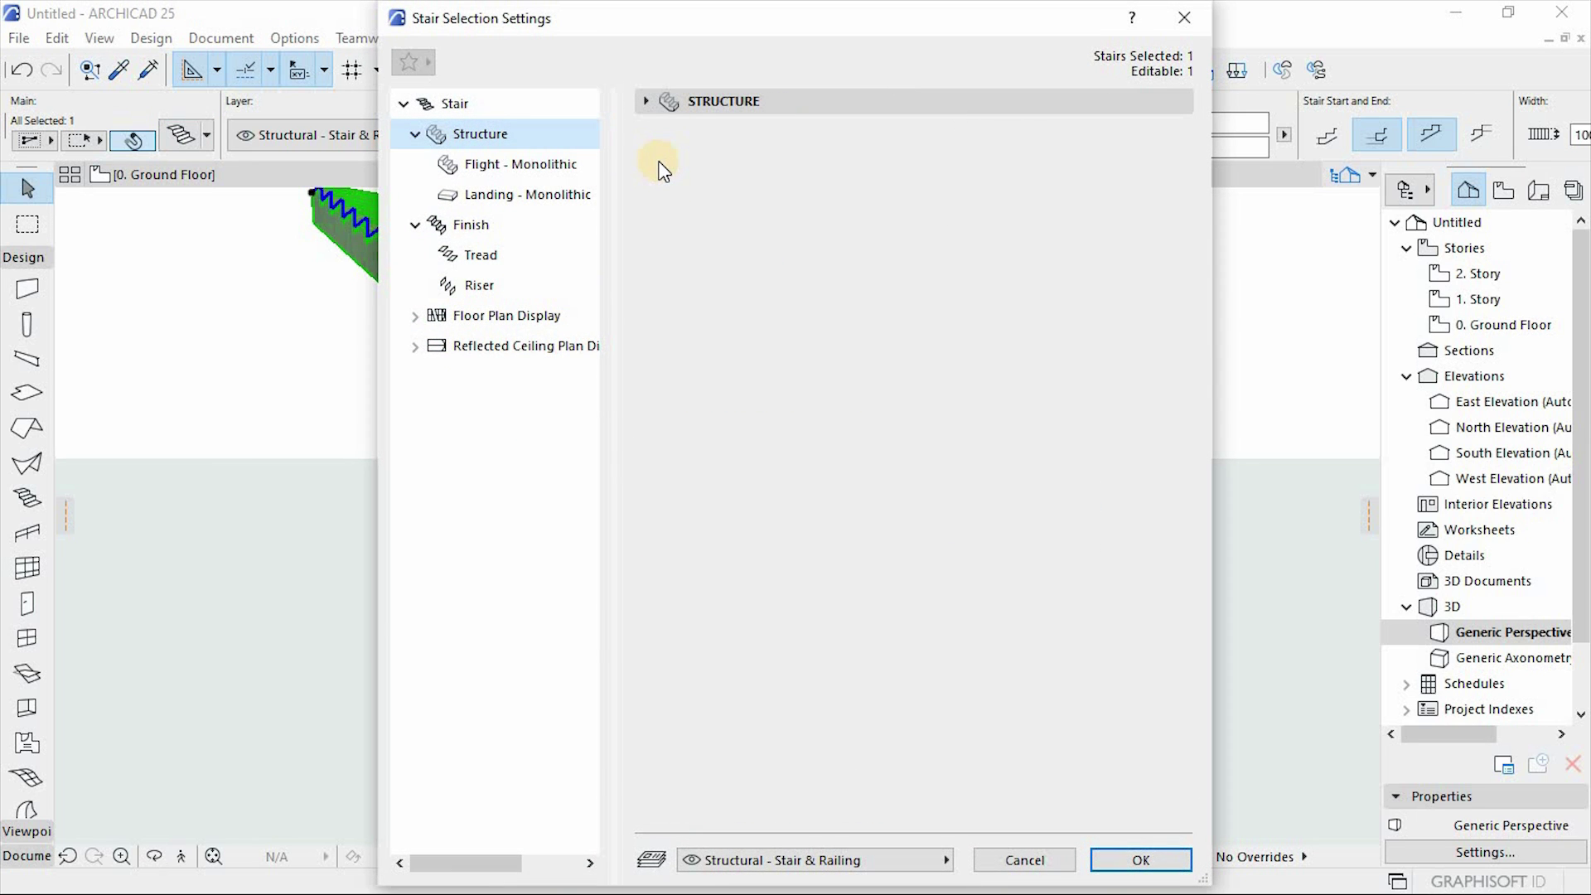
{"action": "left_click", "coordinate": [650, 104]}
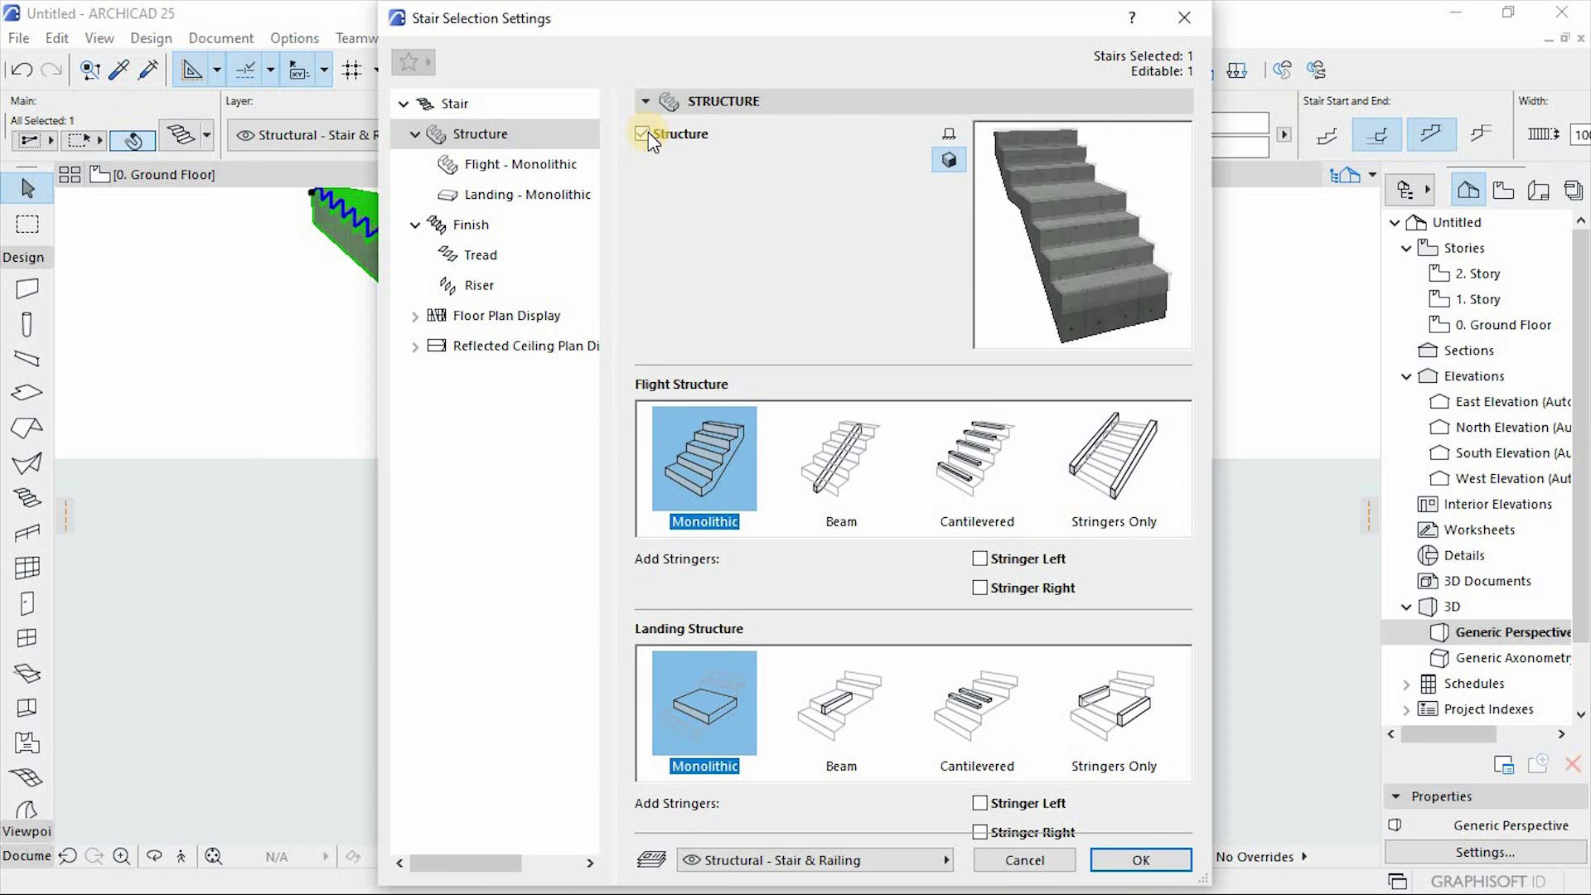
{"action": "left_click", "coordinate": [642, 133]}
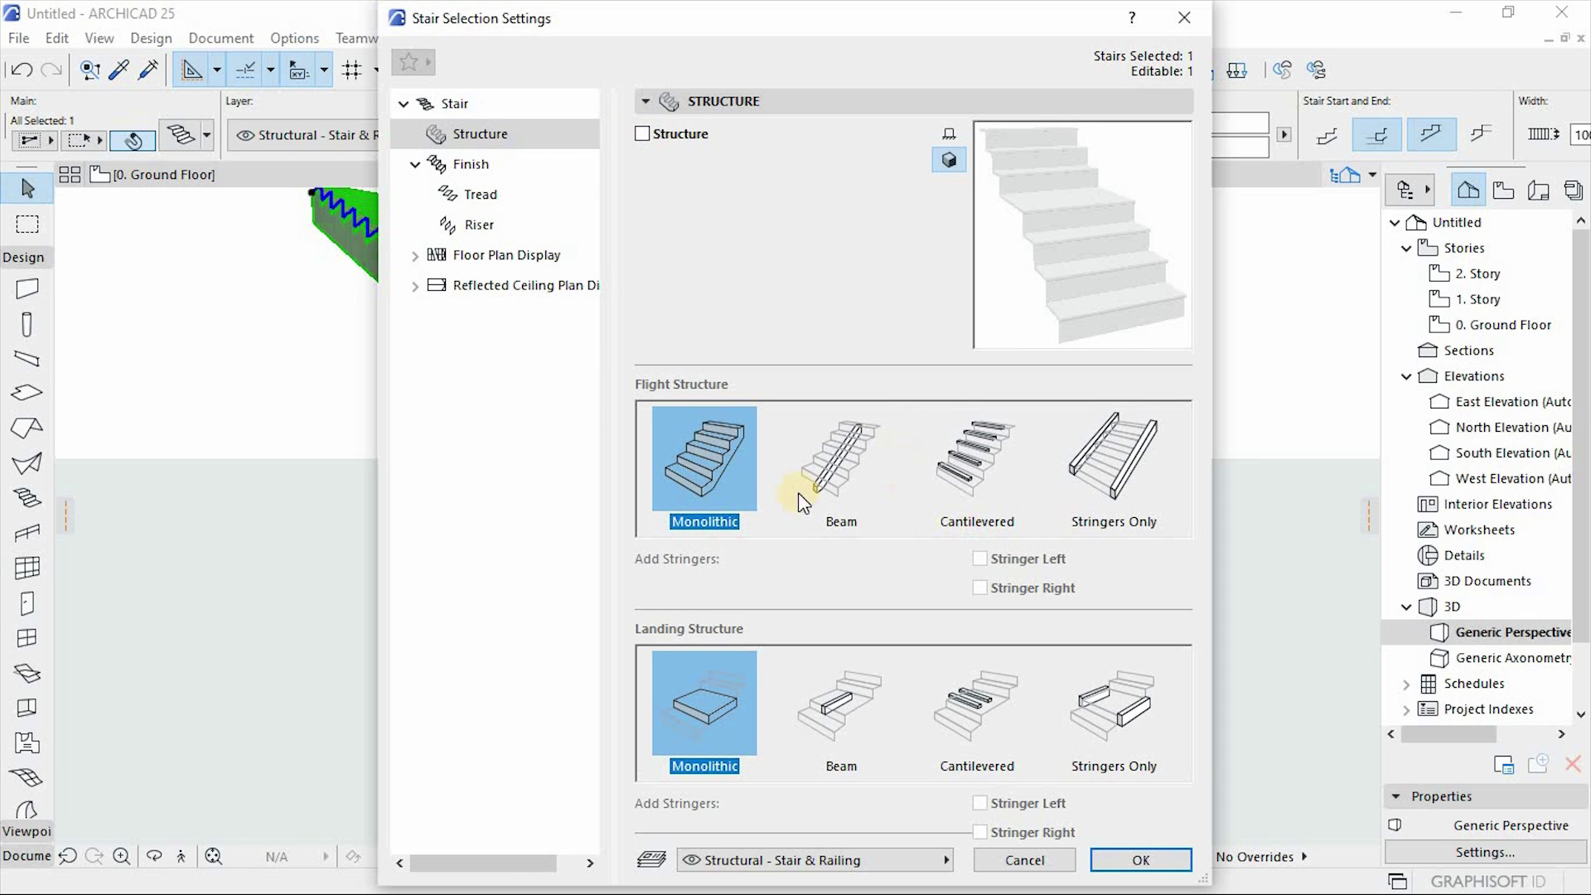
{"action": "left_click", "coordinate": [1134, 860]}
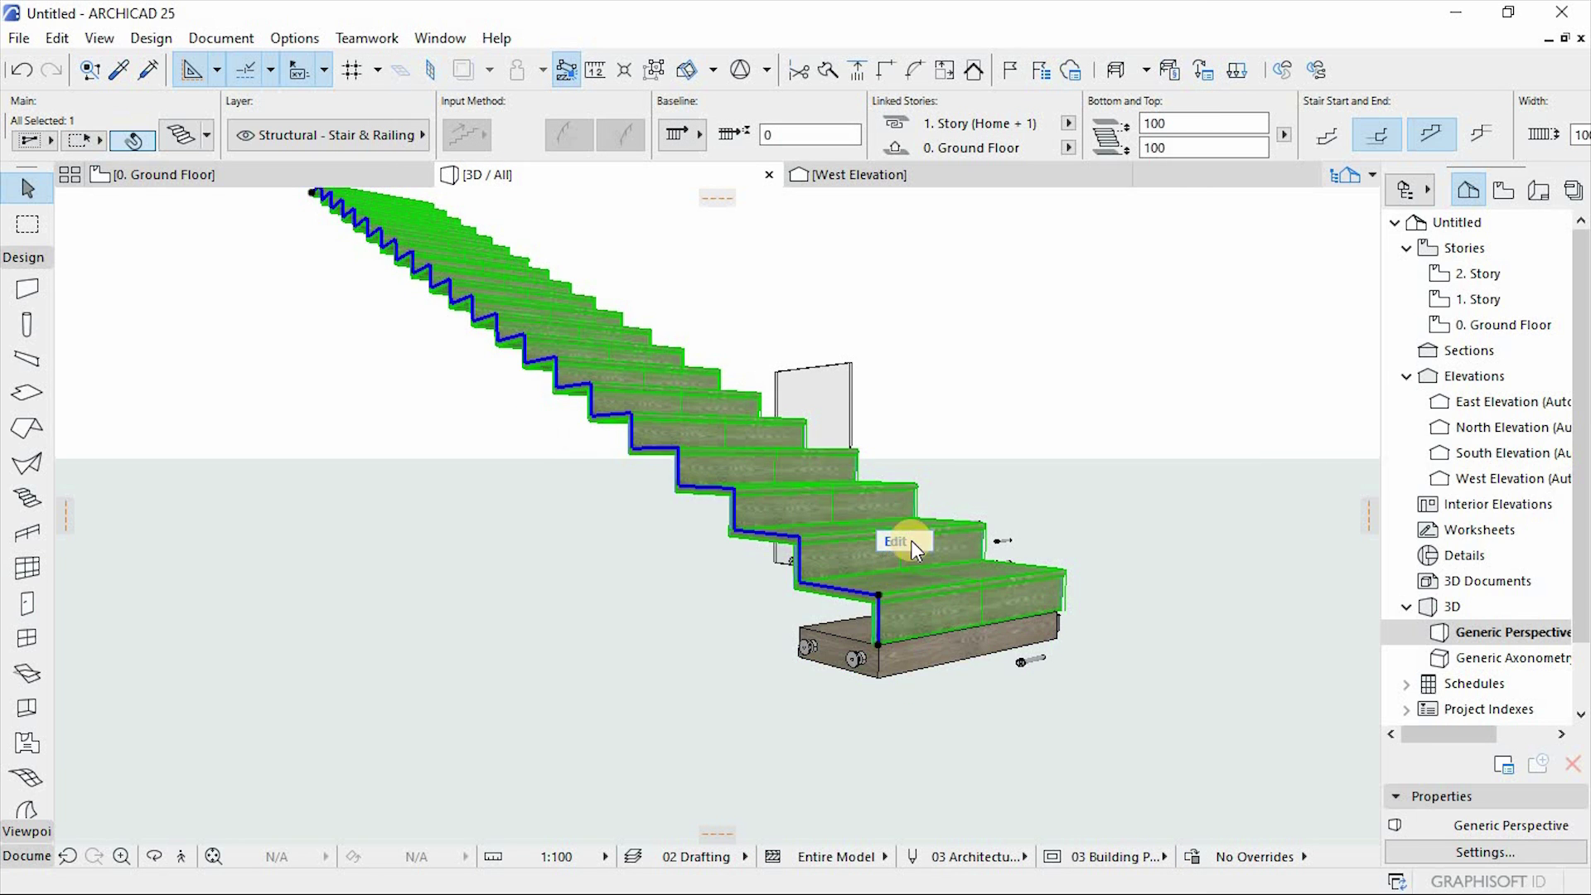
Edit the stair's parts to turn off all of its risers, and leave the stair editing mode.
{"action": "left_click", "coordinate": [905, 538]}
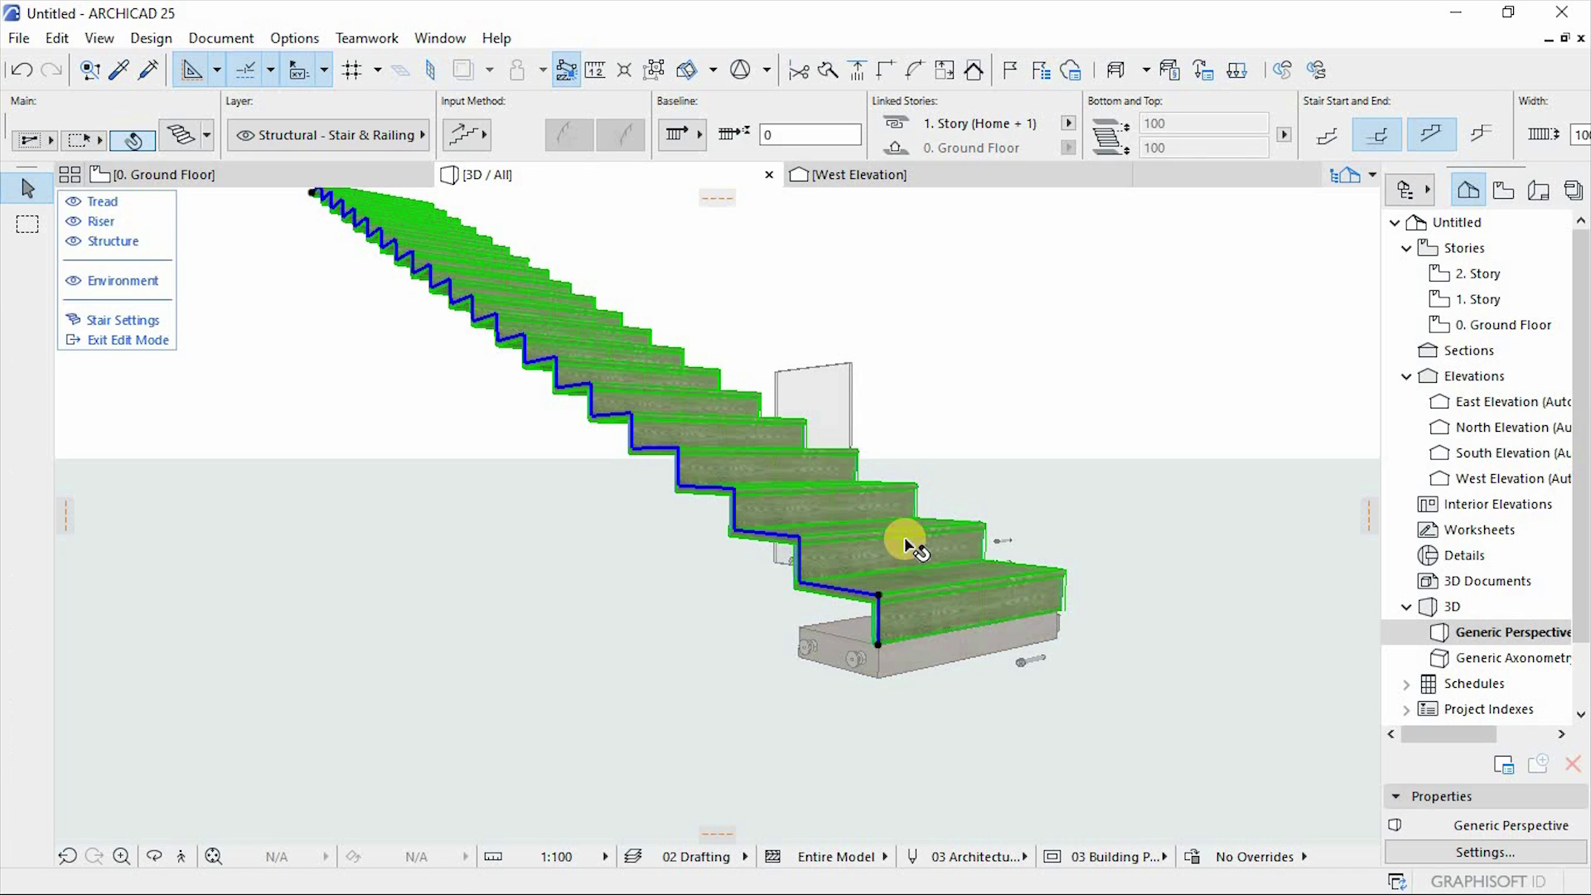
{"action": "left_click", "coordinate": [947, 611]}
{"action": "left_click", "coordinate": [915, 609]}
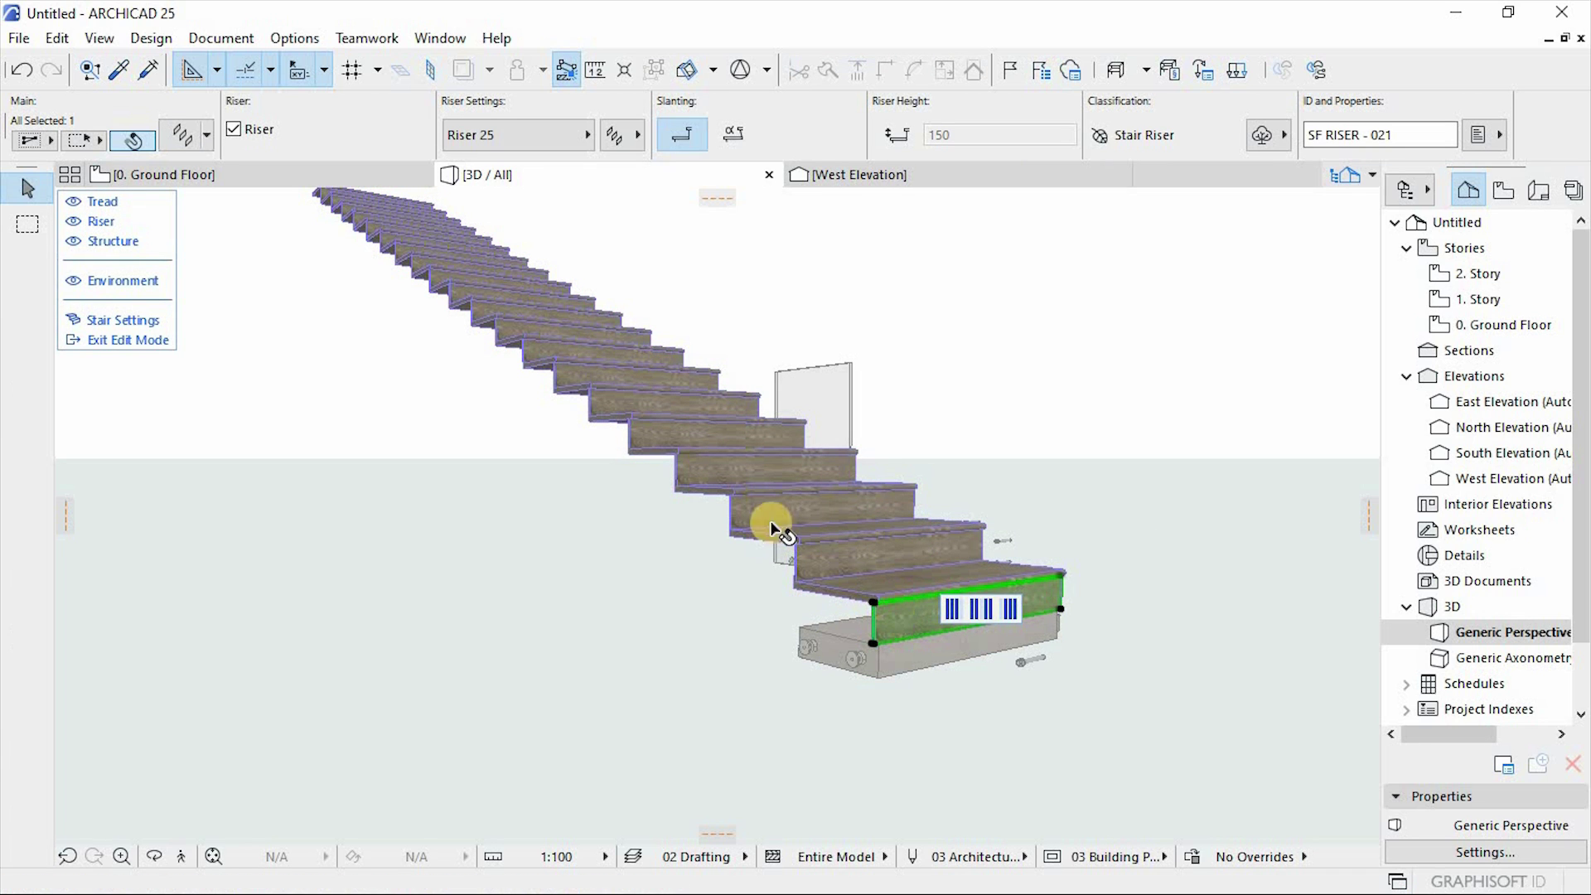
{"action": "left_click", "coordinate": [978, 608]}
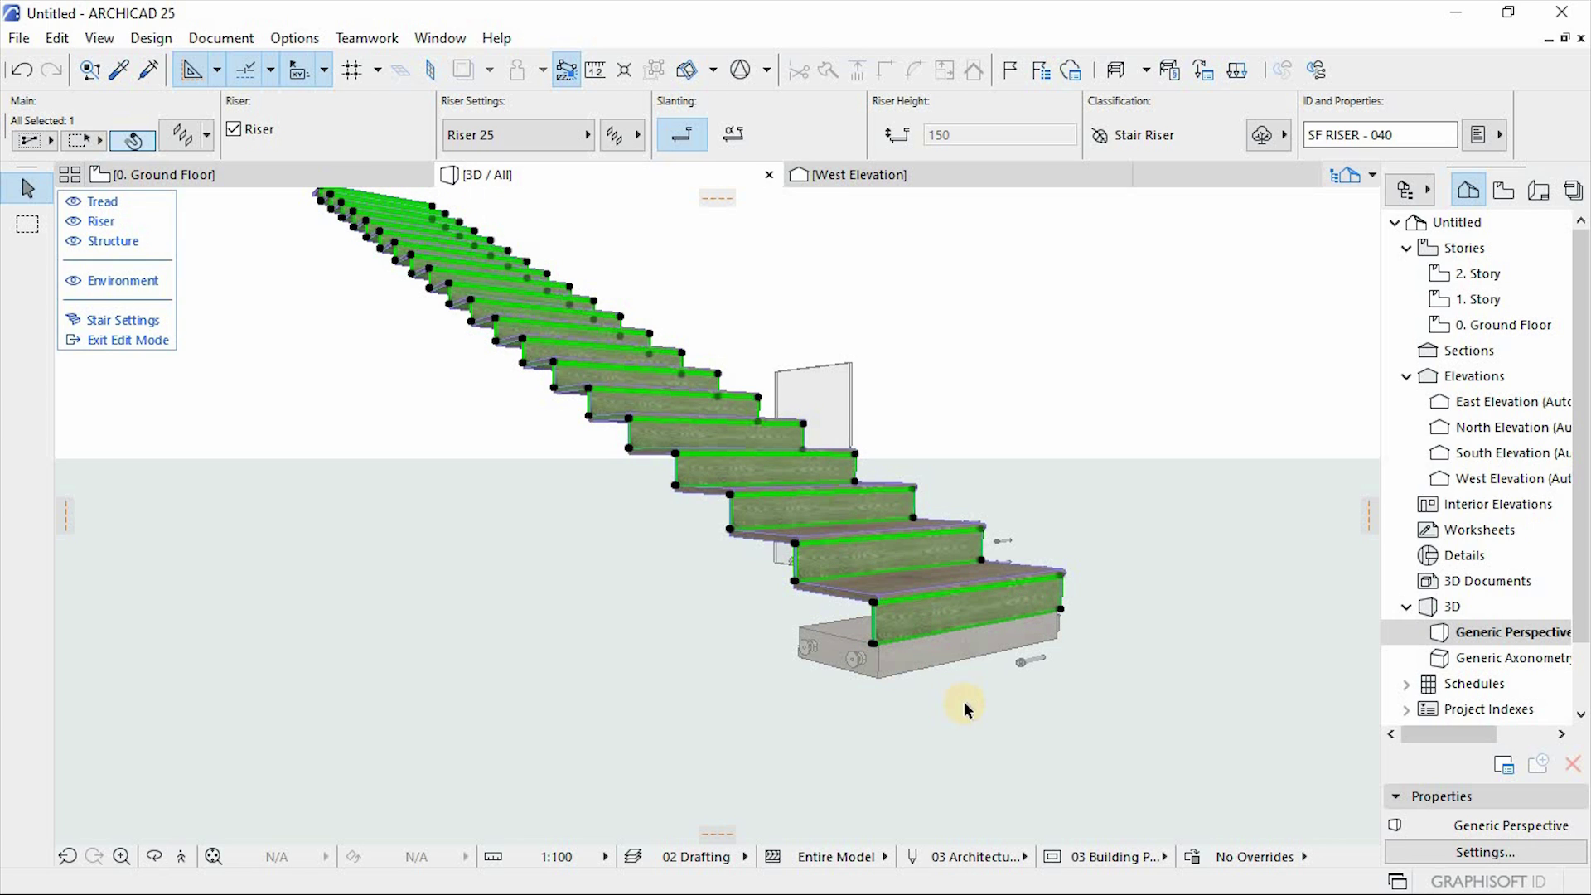
{"action": "left_click", "coordinate": [234, 131]}
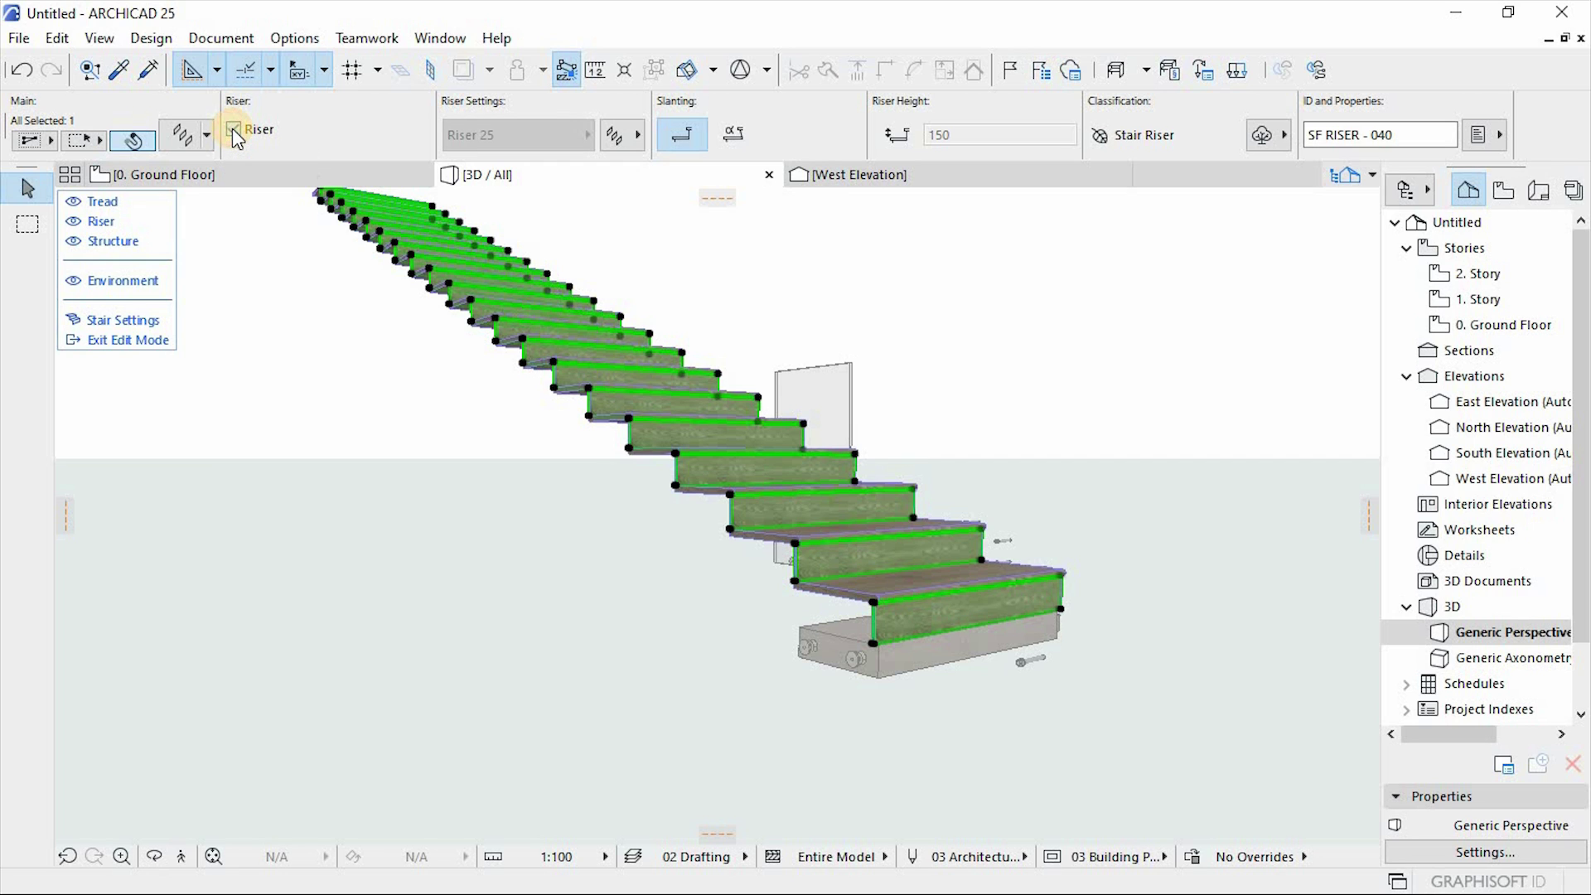
{"action": "left_click", "coordinate": [1133, 461]}
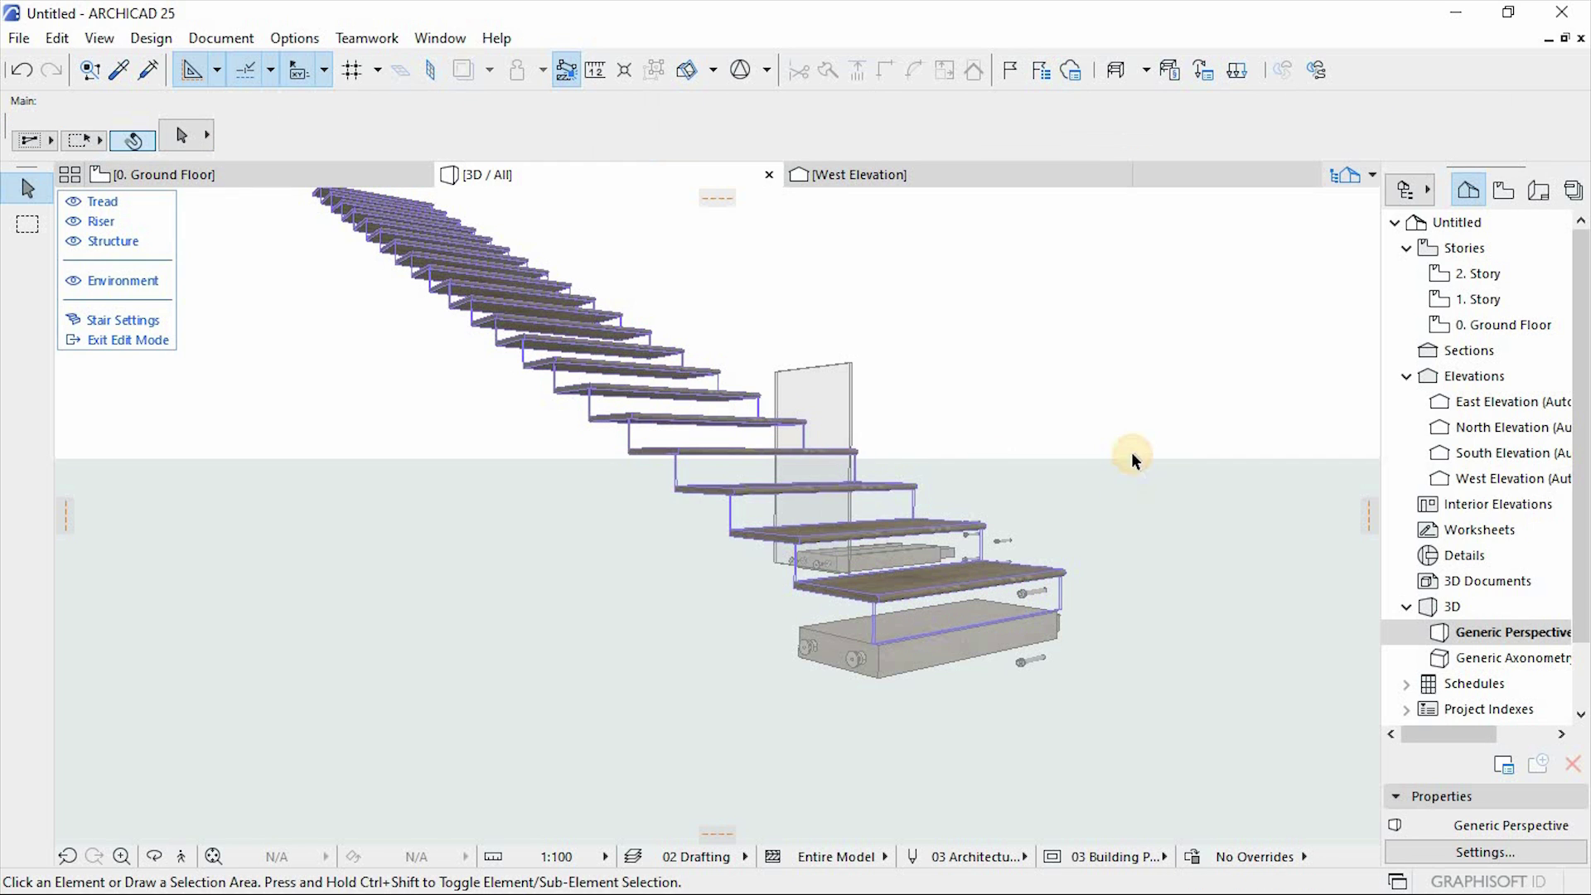
{"action": "left_click", "coordinate": [123, 341]}
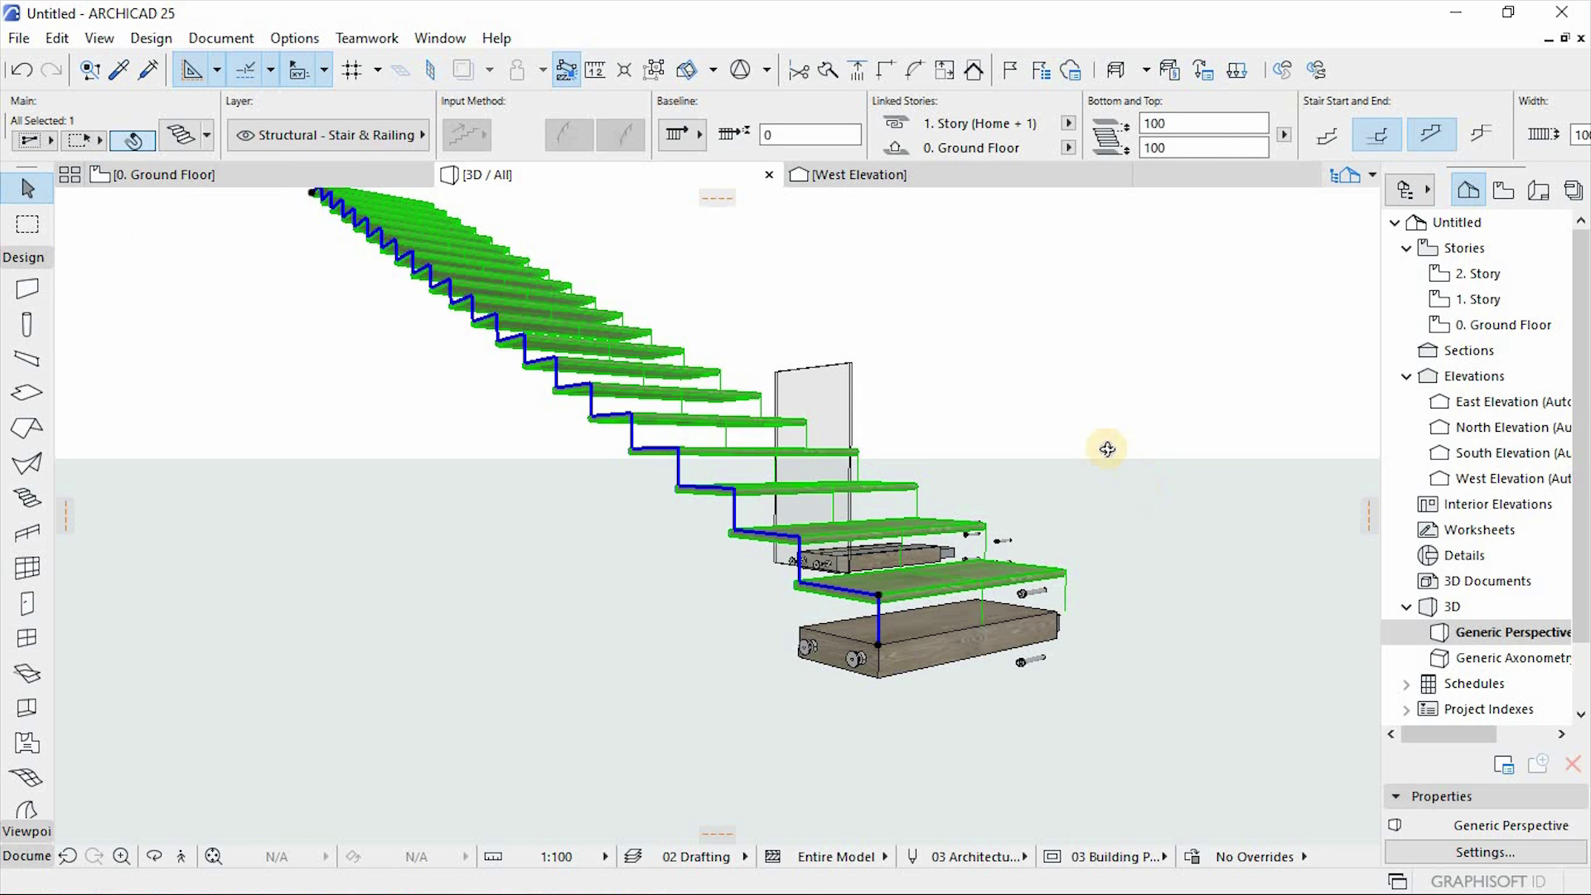
Examine the placed timber tread and its end bolts against the stair's lowest tread in the 3D view.
{"action": "middle_click_drag", "start_coordinate": [1073, 483], "coordinate": [942, 507], "text": "shift"}
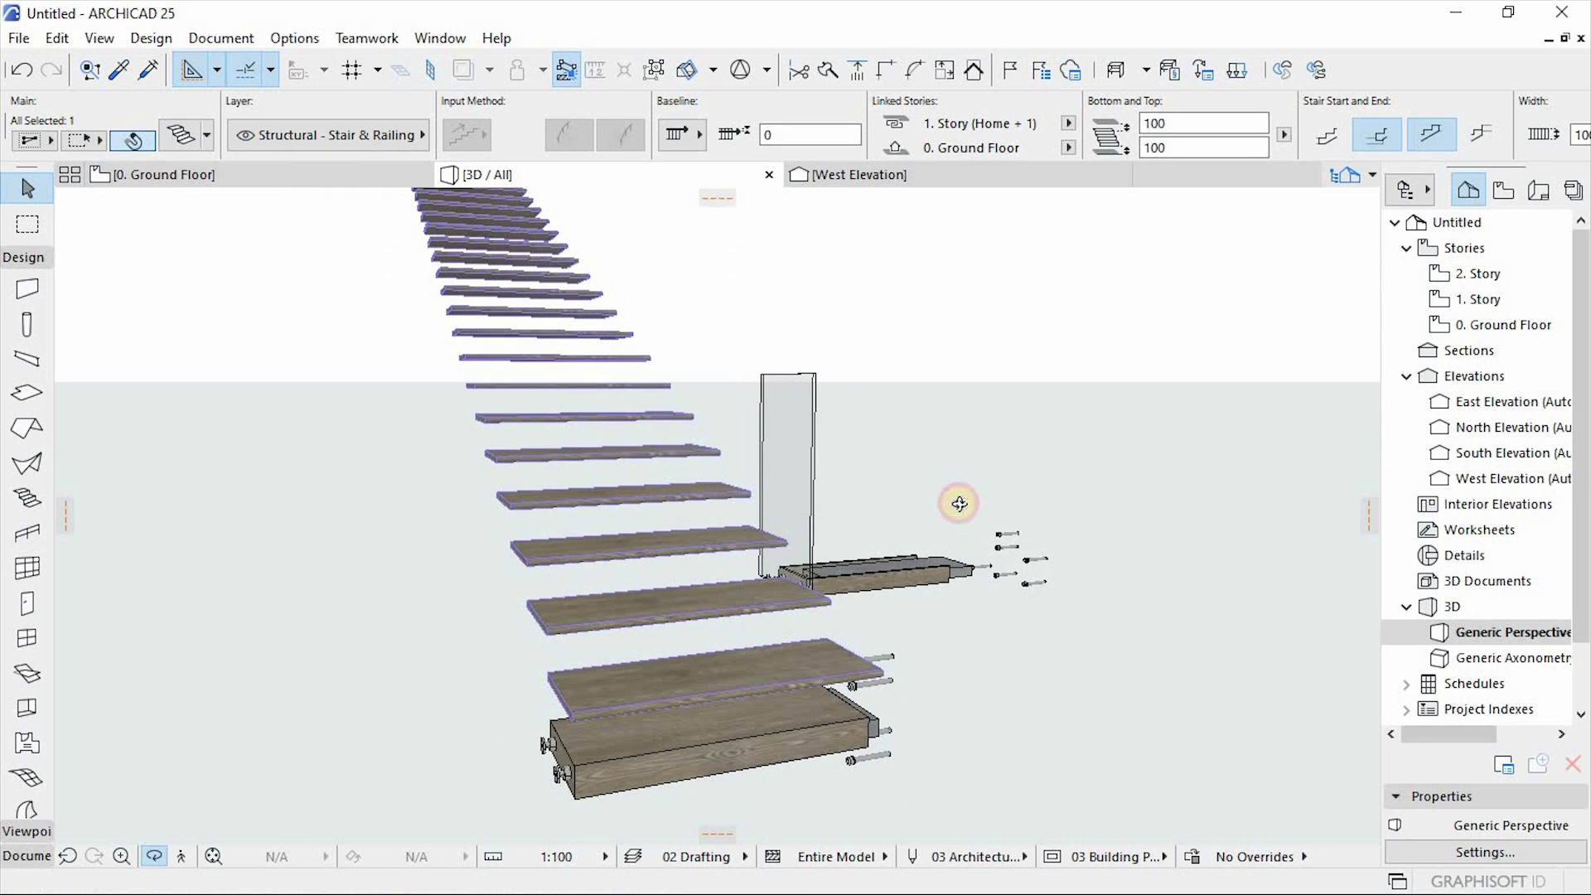
{"action": "middle_click_drag", "start_coordinate": [787, 667], "coordinate": [921, 752], "text": "shift"}
{"action": "left_click", "coordinate": [906, 736]}
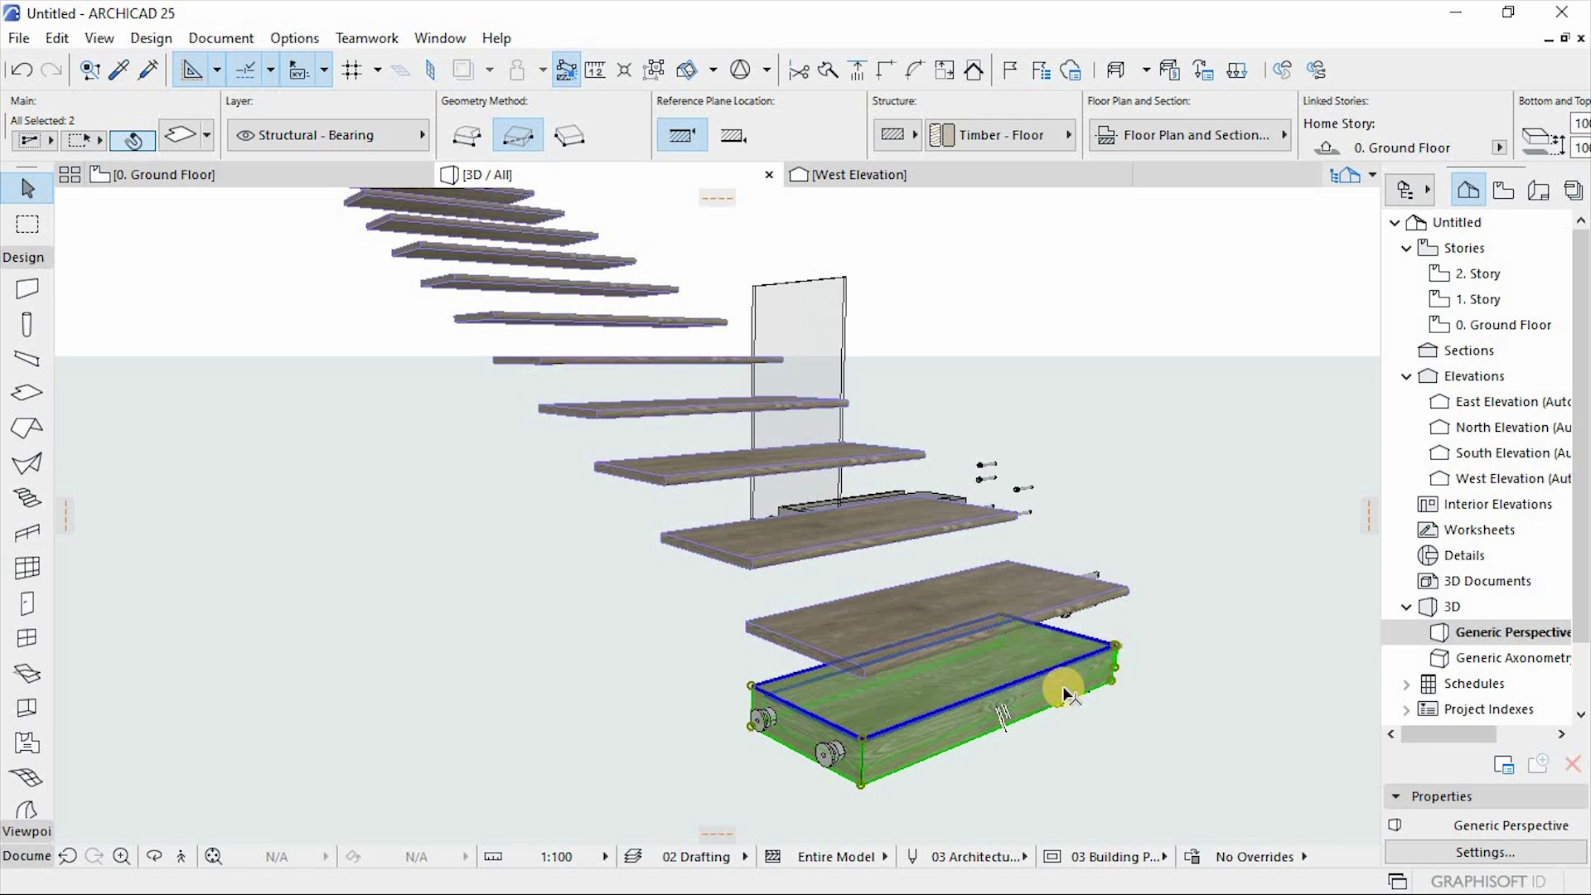
{"action": "left_click", "coordinate": [826, 756]}
{"action": "left_click", "coordinate": [759, 721]}
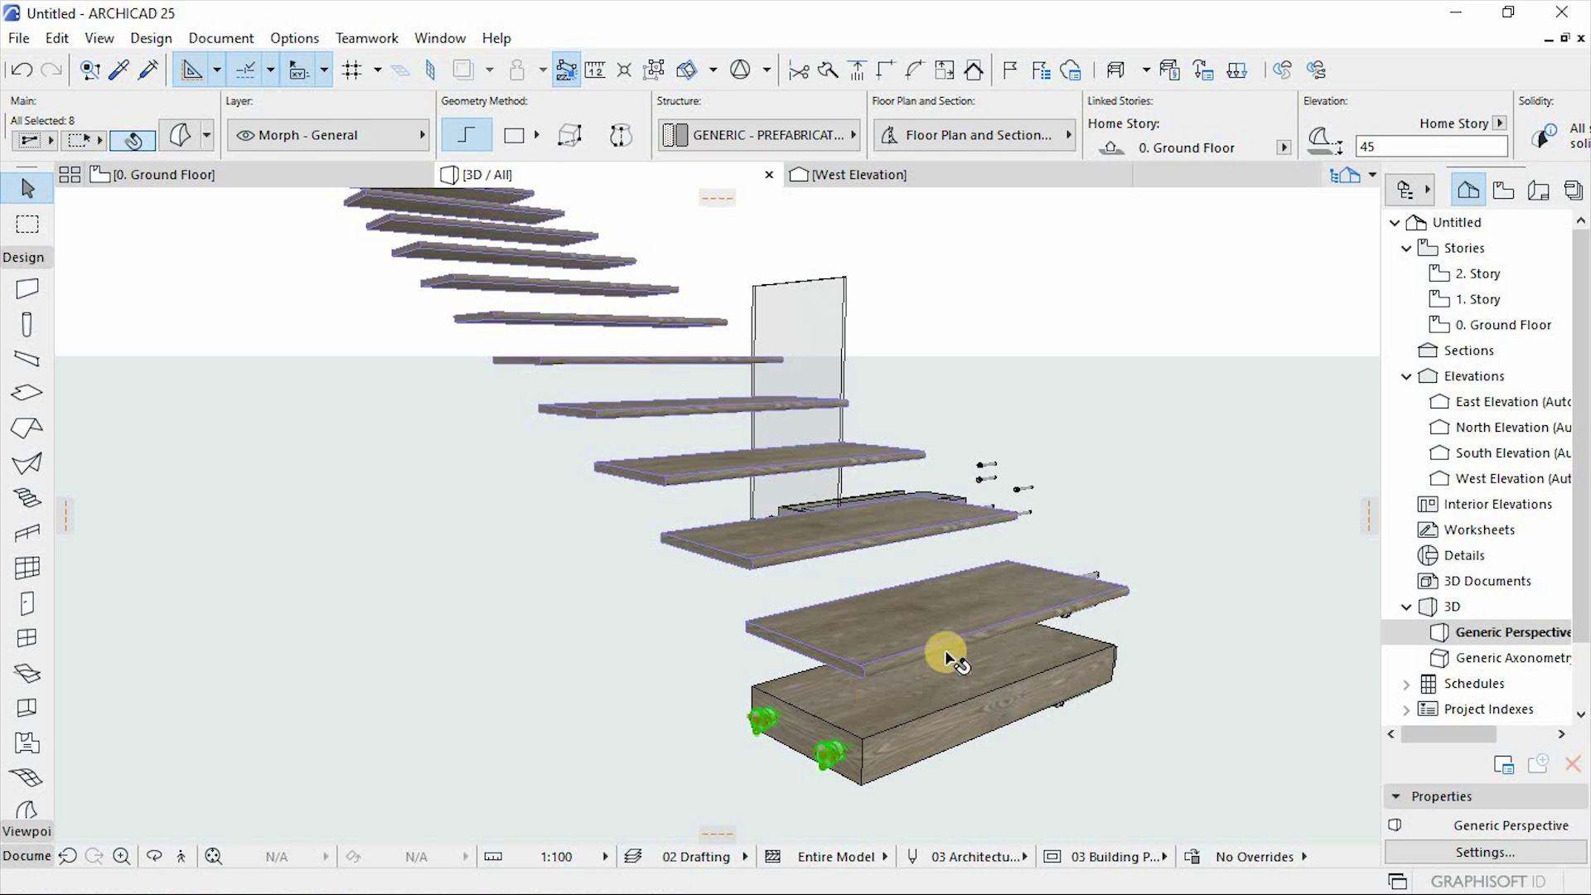
{"action": "left_click", "coordinate": [878, 590]}
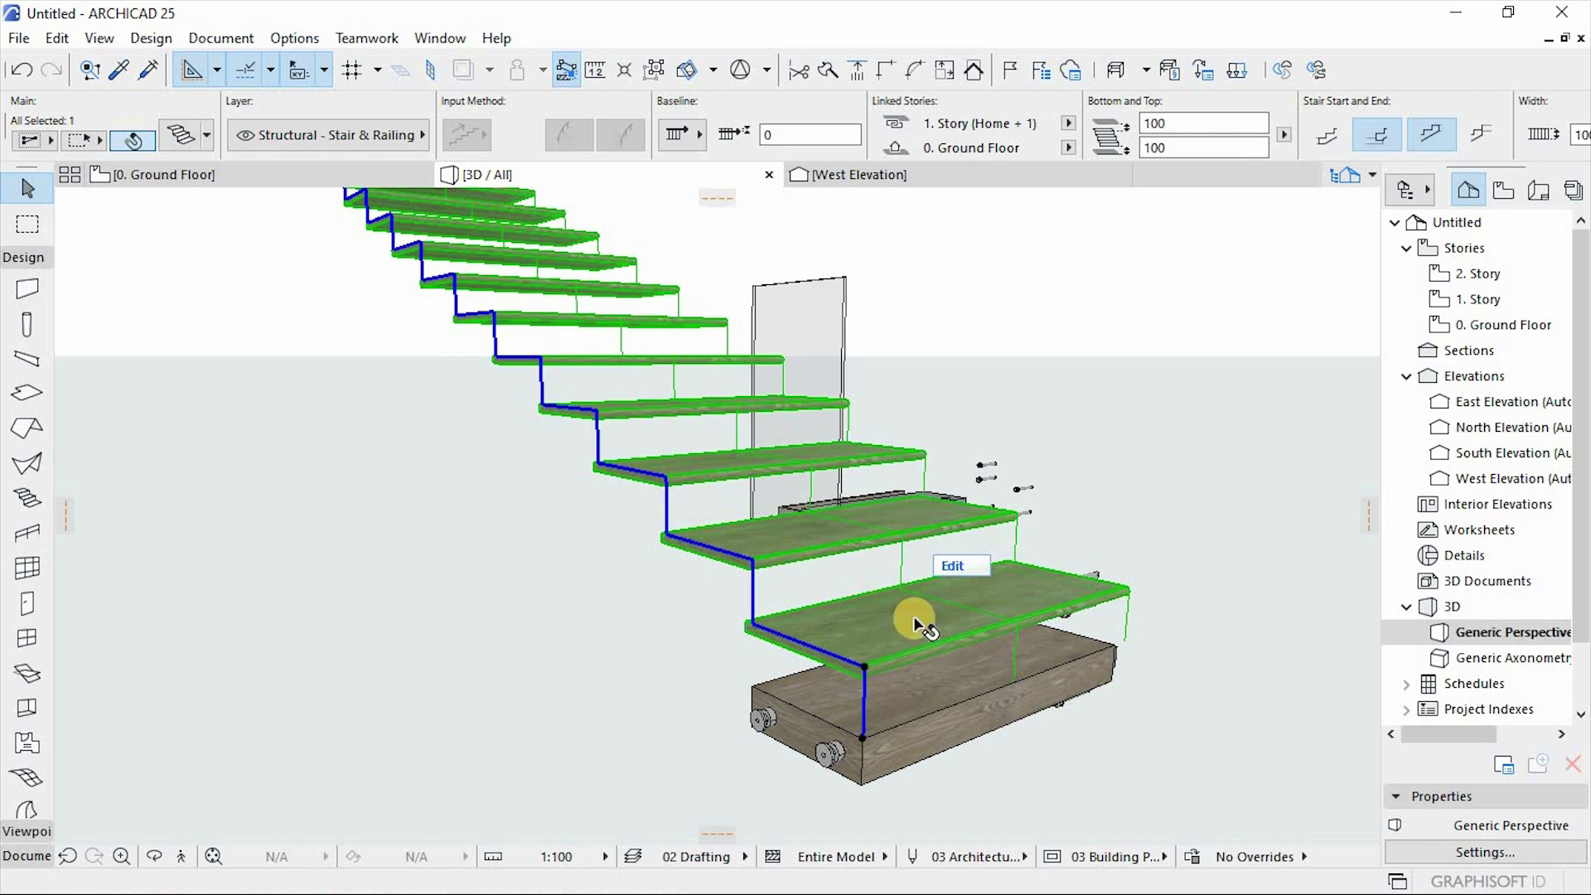
On the ground floor plan, save the whole tread assembly with bolts as a stair tread in the Embedded Library, overwriting New Tread 1.gsm.
{"action": "left_click", "coordinate": [217, 175]}
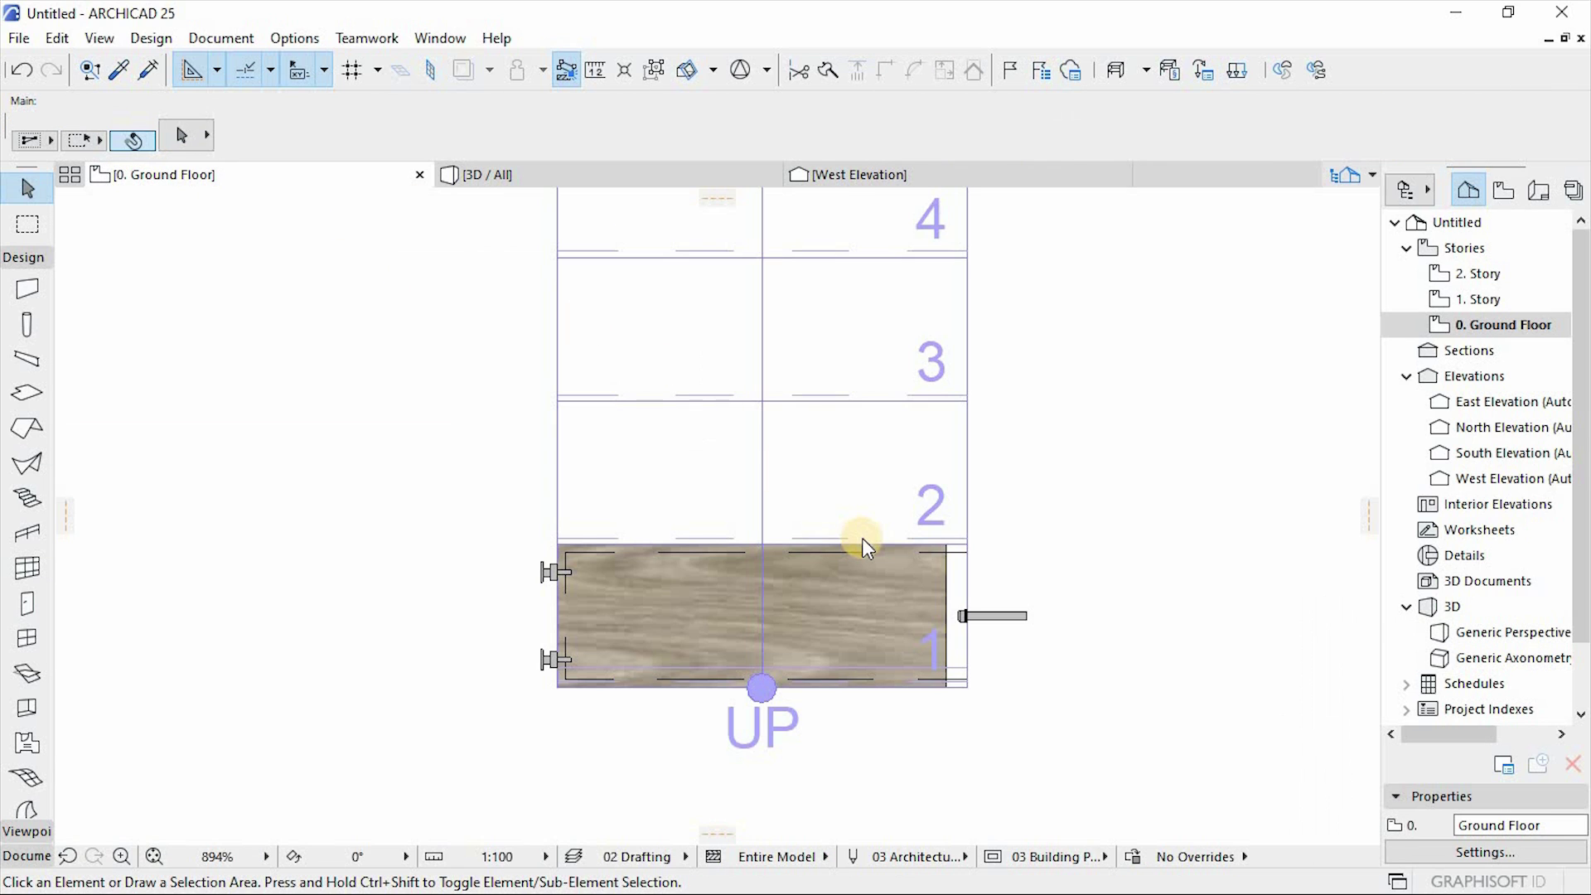
{"action": "scroll", "coordinate": [836, 558], "scroll_direction": "down", "scroll_amount": 2}
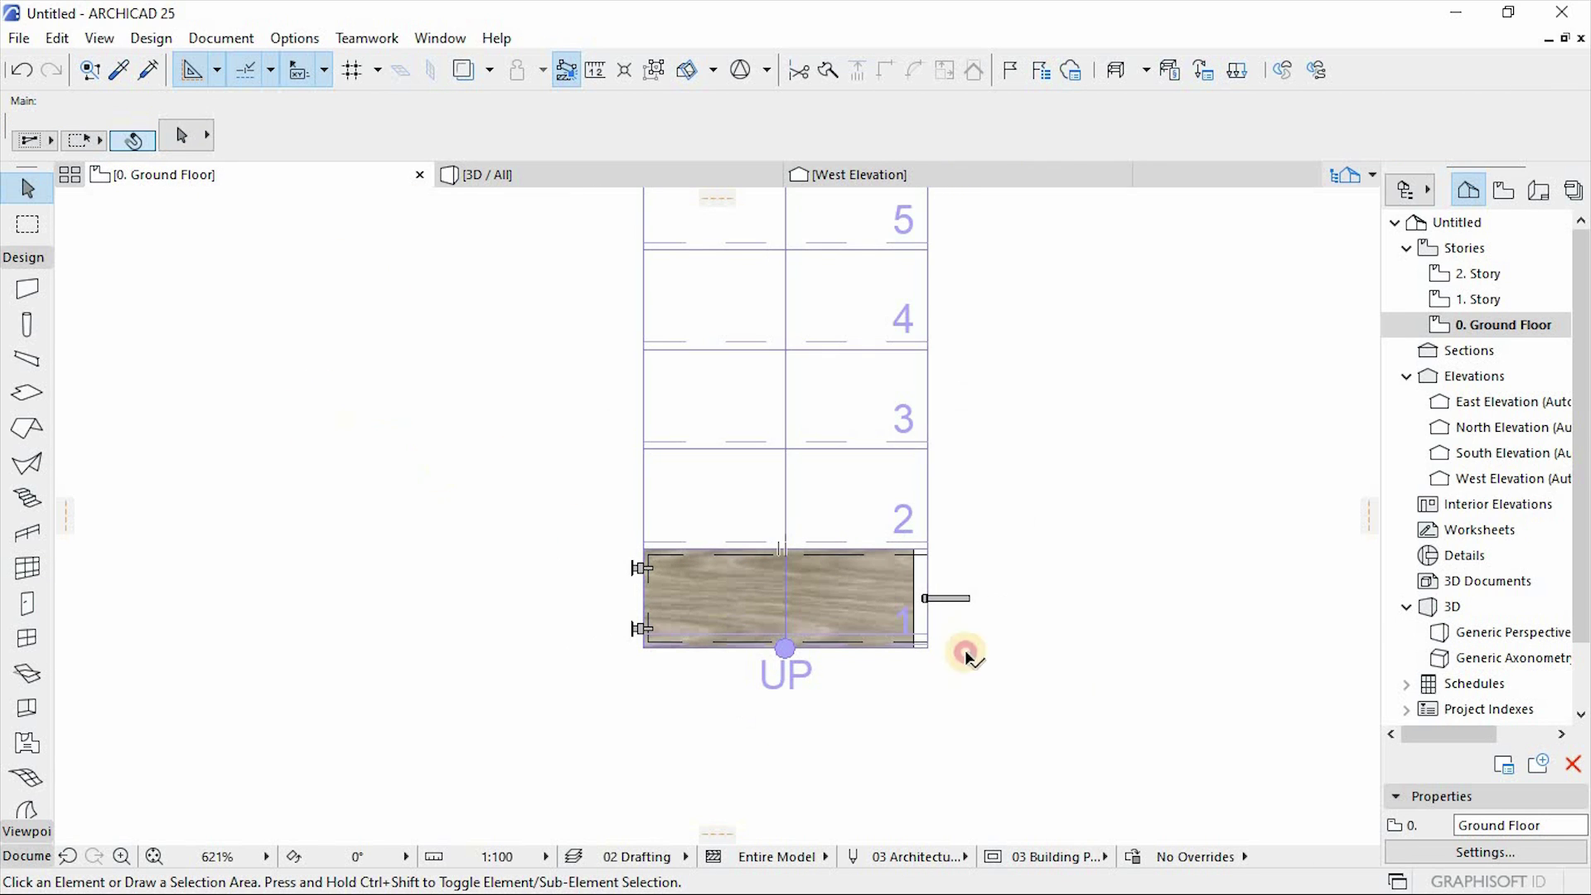
{"action": "left_click", "coordinate": [394, 442]}
{"action": "left_click", "coordinate": [1172, 748]}
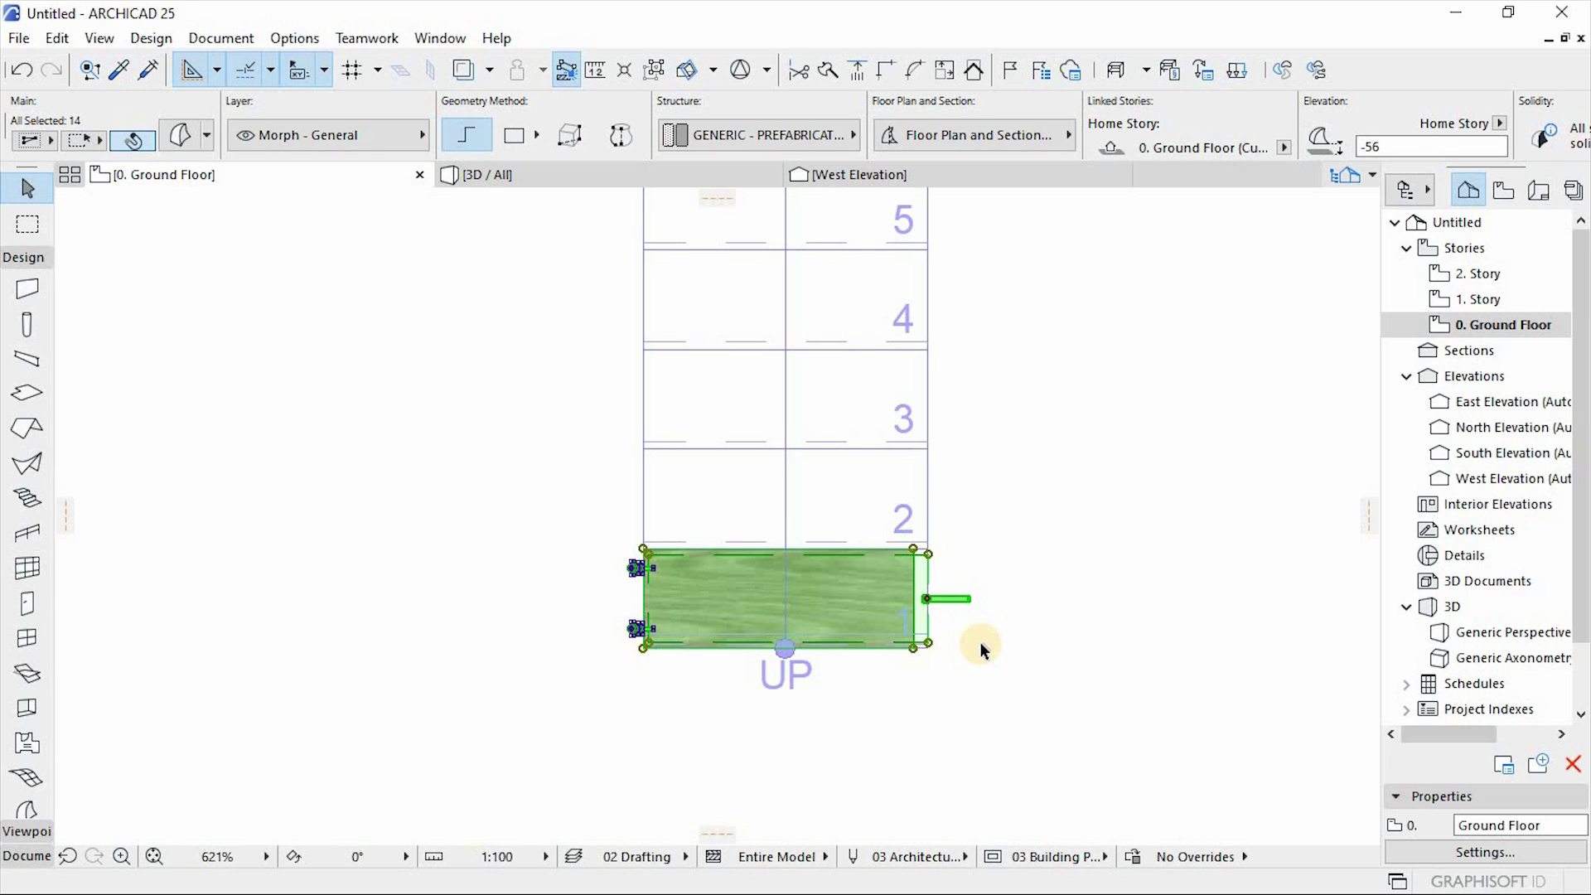
{"action": "left_click", "coordinate": [18, 38]}
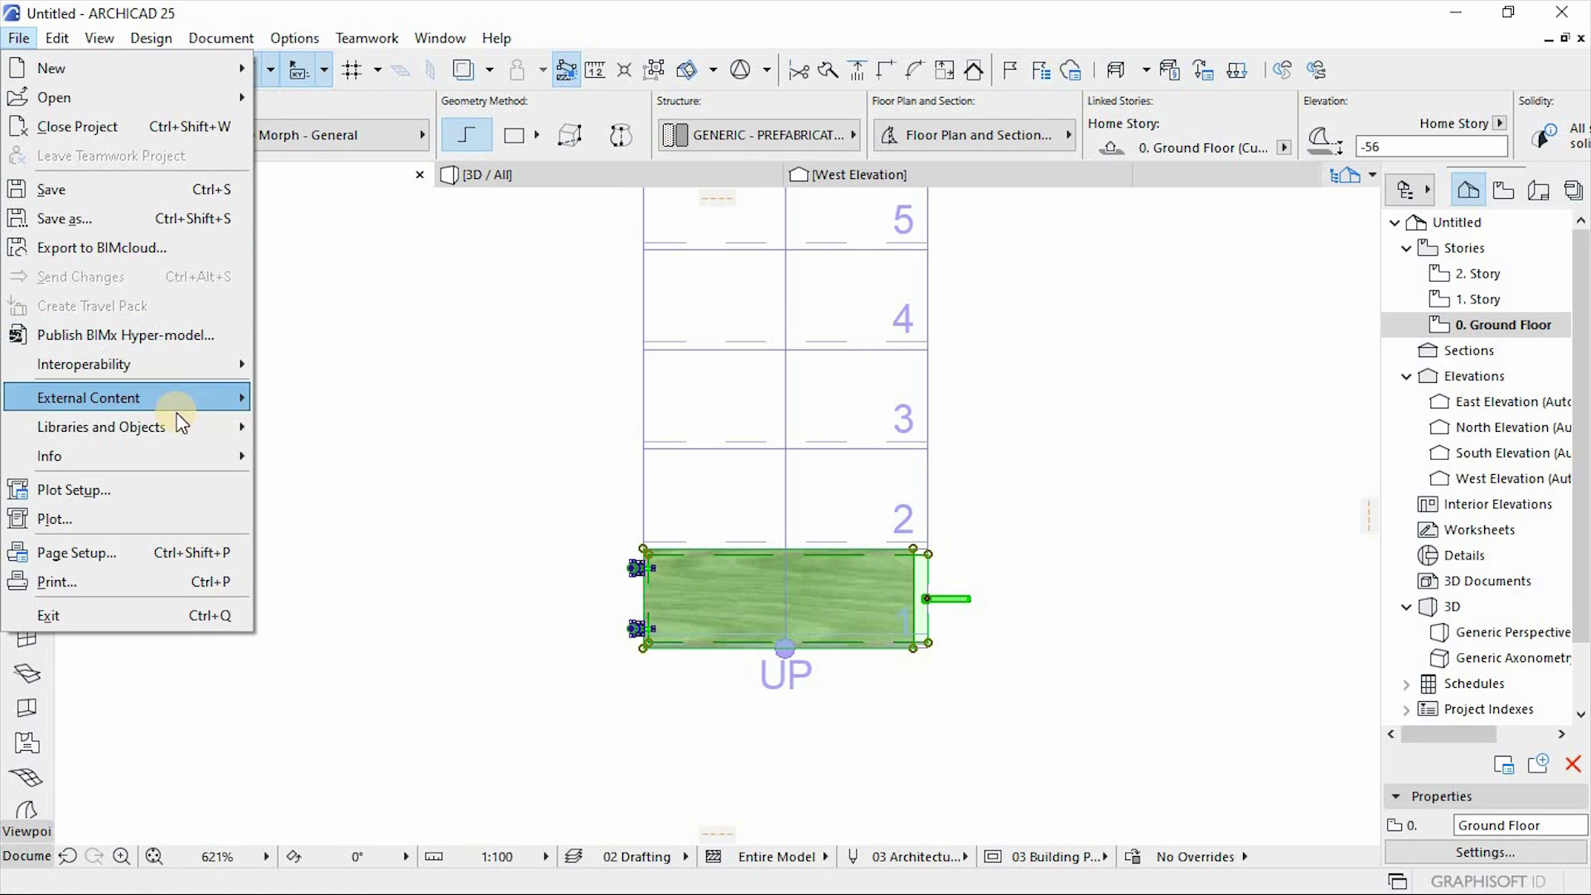
{"action": "mouse_move", "coordinate": [169, 430]}
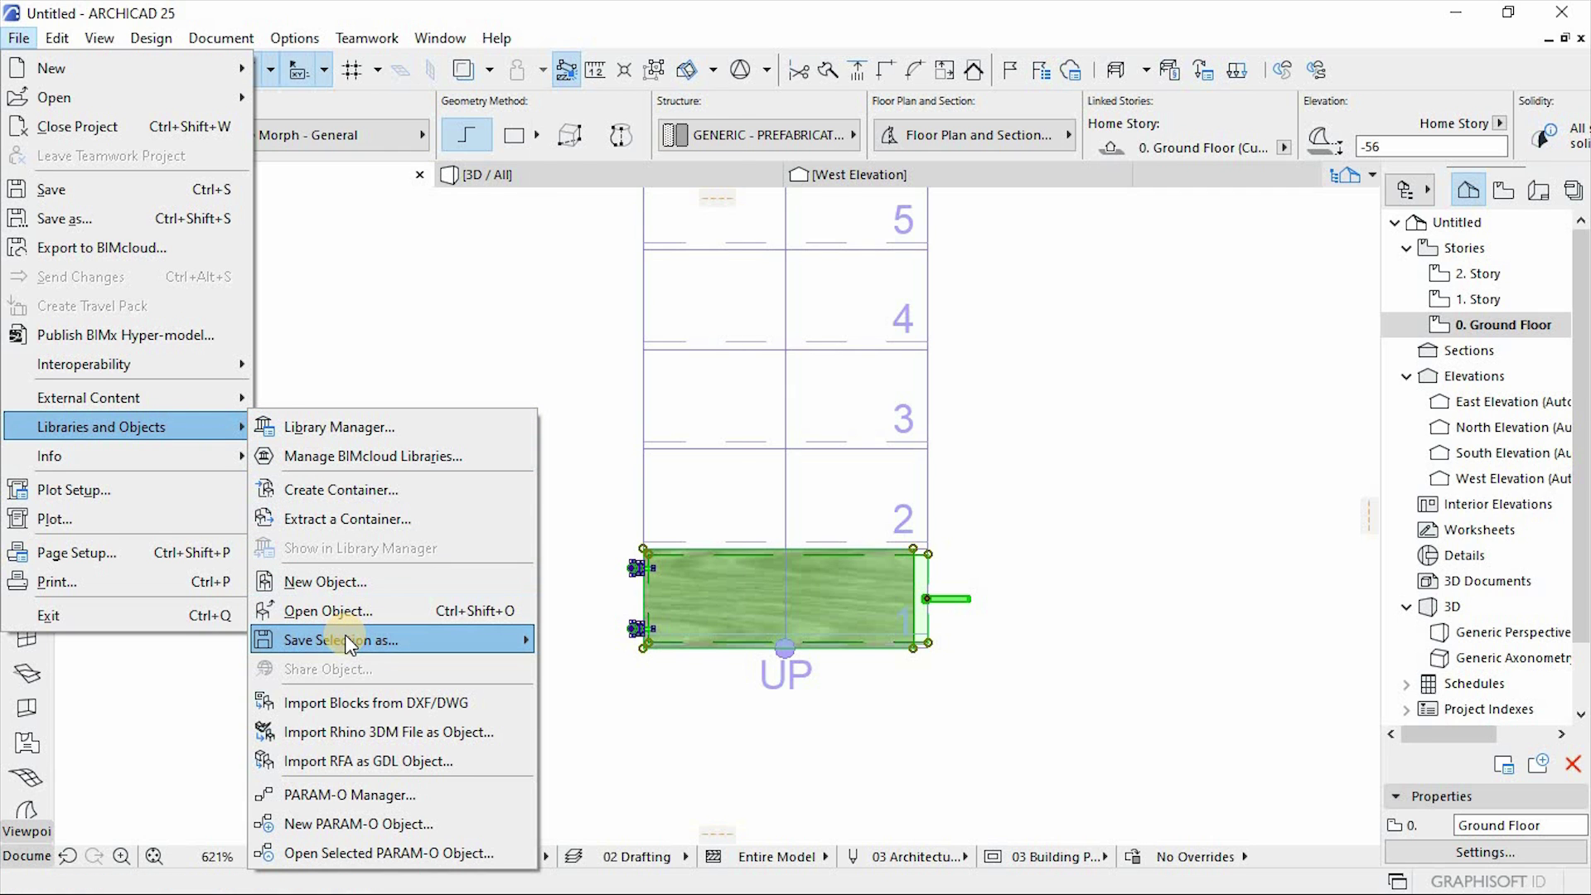
{"action": "mouse_move", "coordinate": [471, 636]}
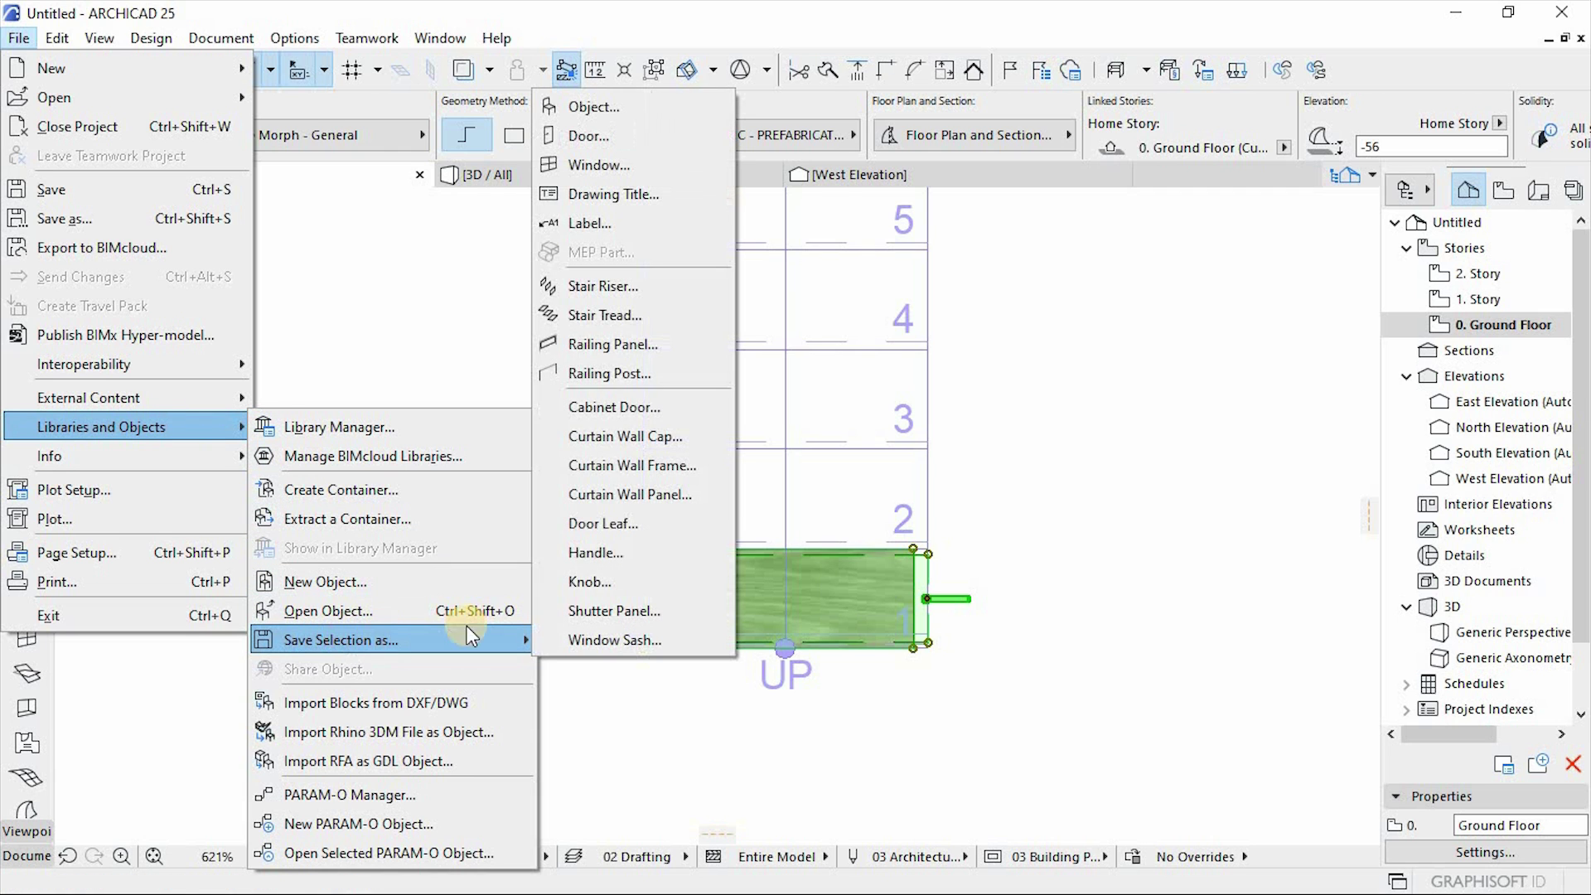
{"action": "left_click", "coordinate": [605, 313]}
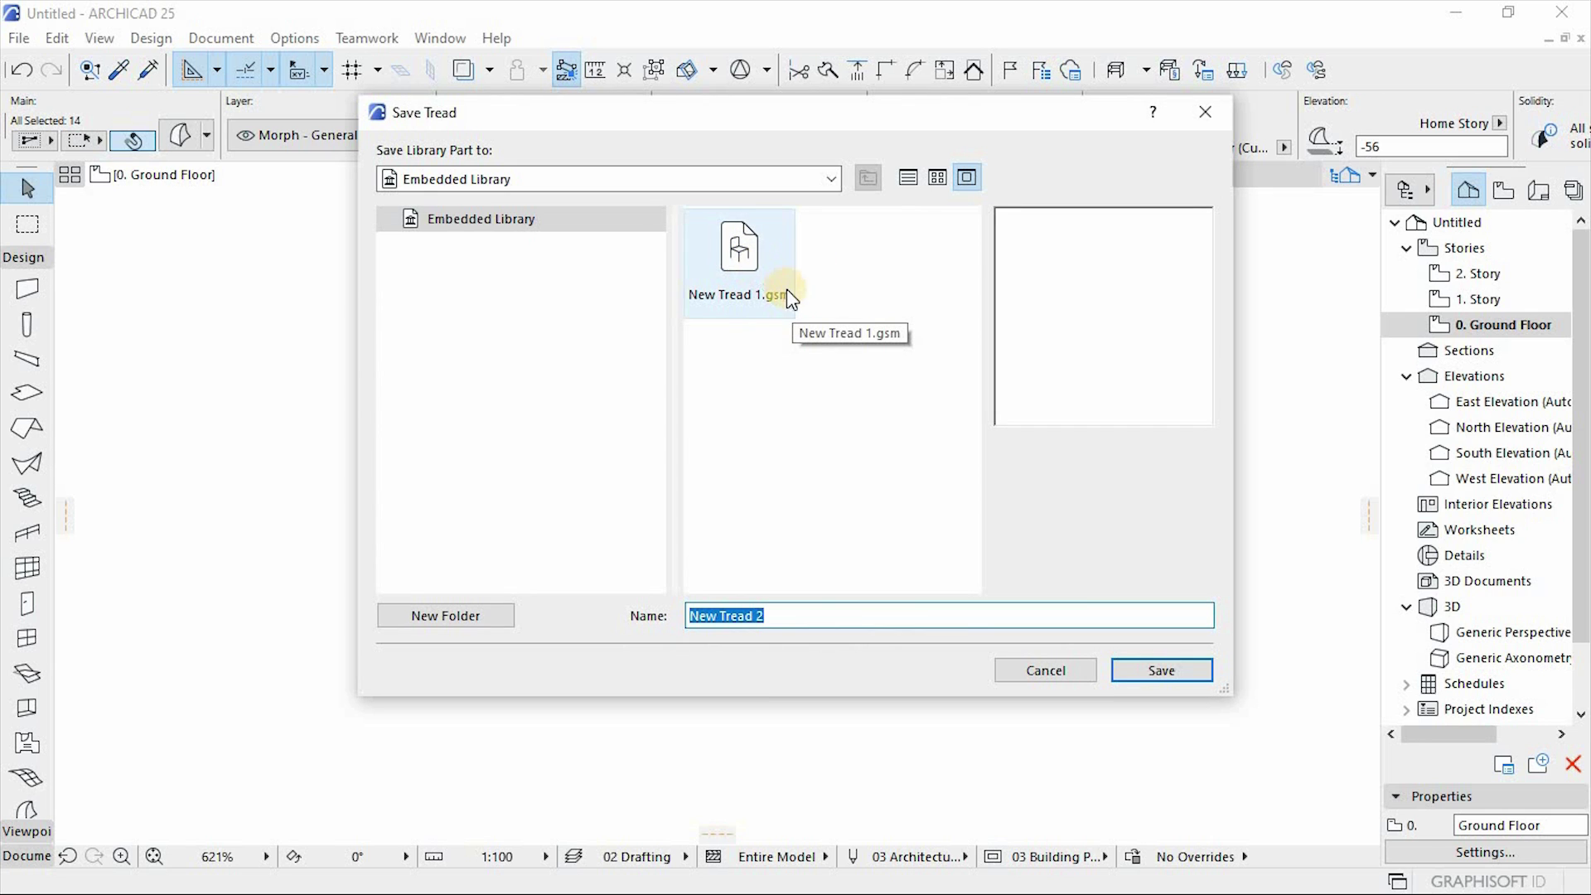
{"action": "left_click", "coordinate": [737, 265]}
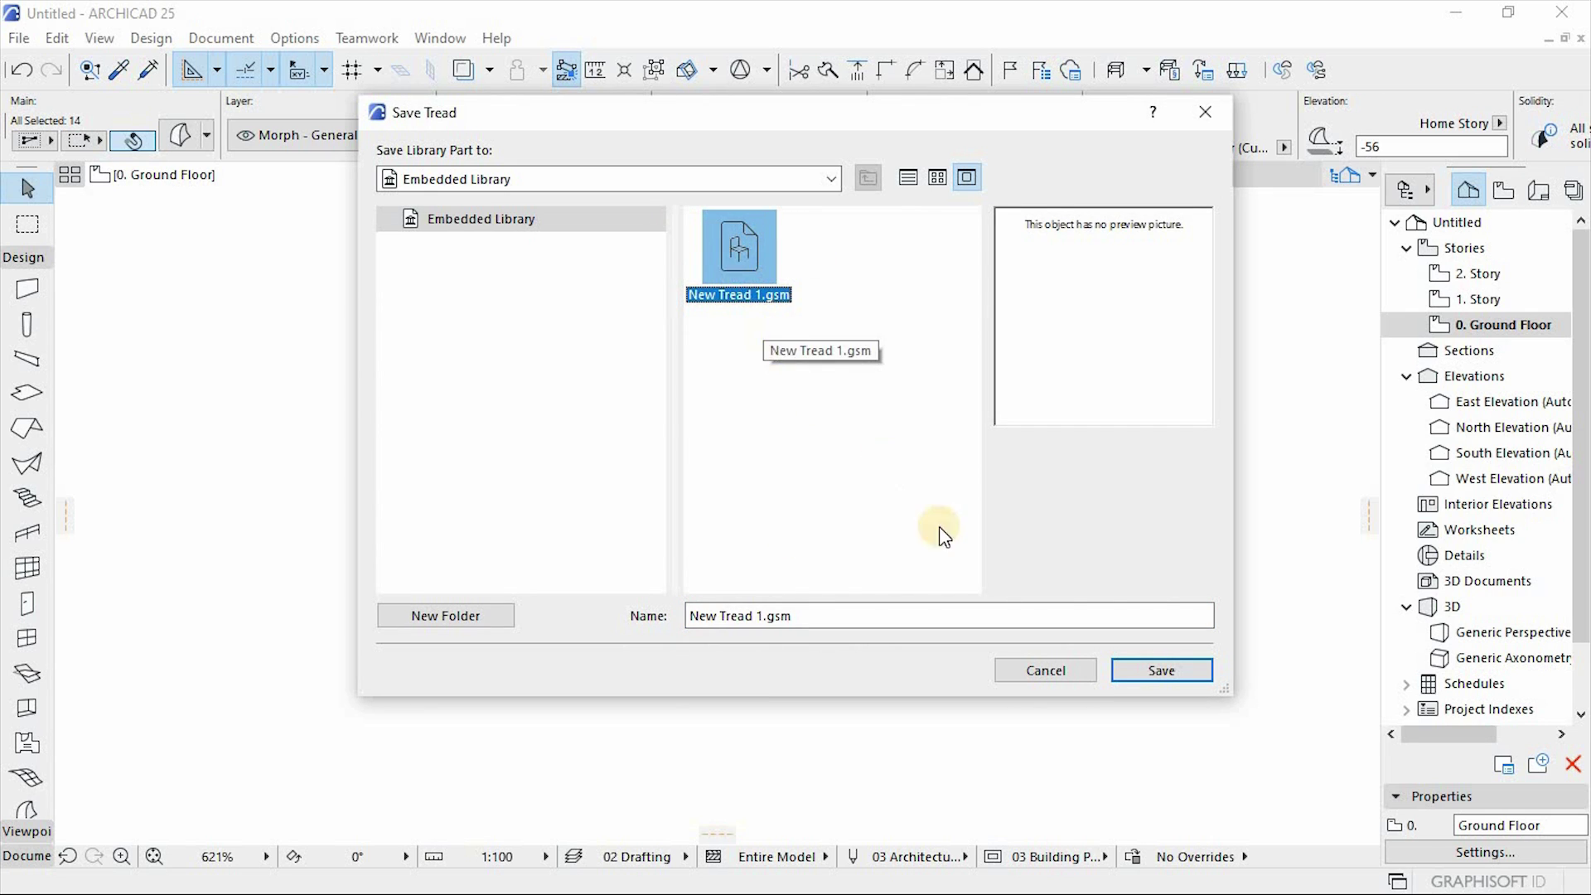
{"action": "left_click", "coordinate": [812, 617]}
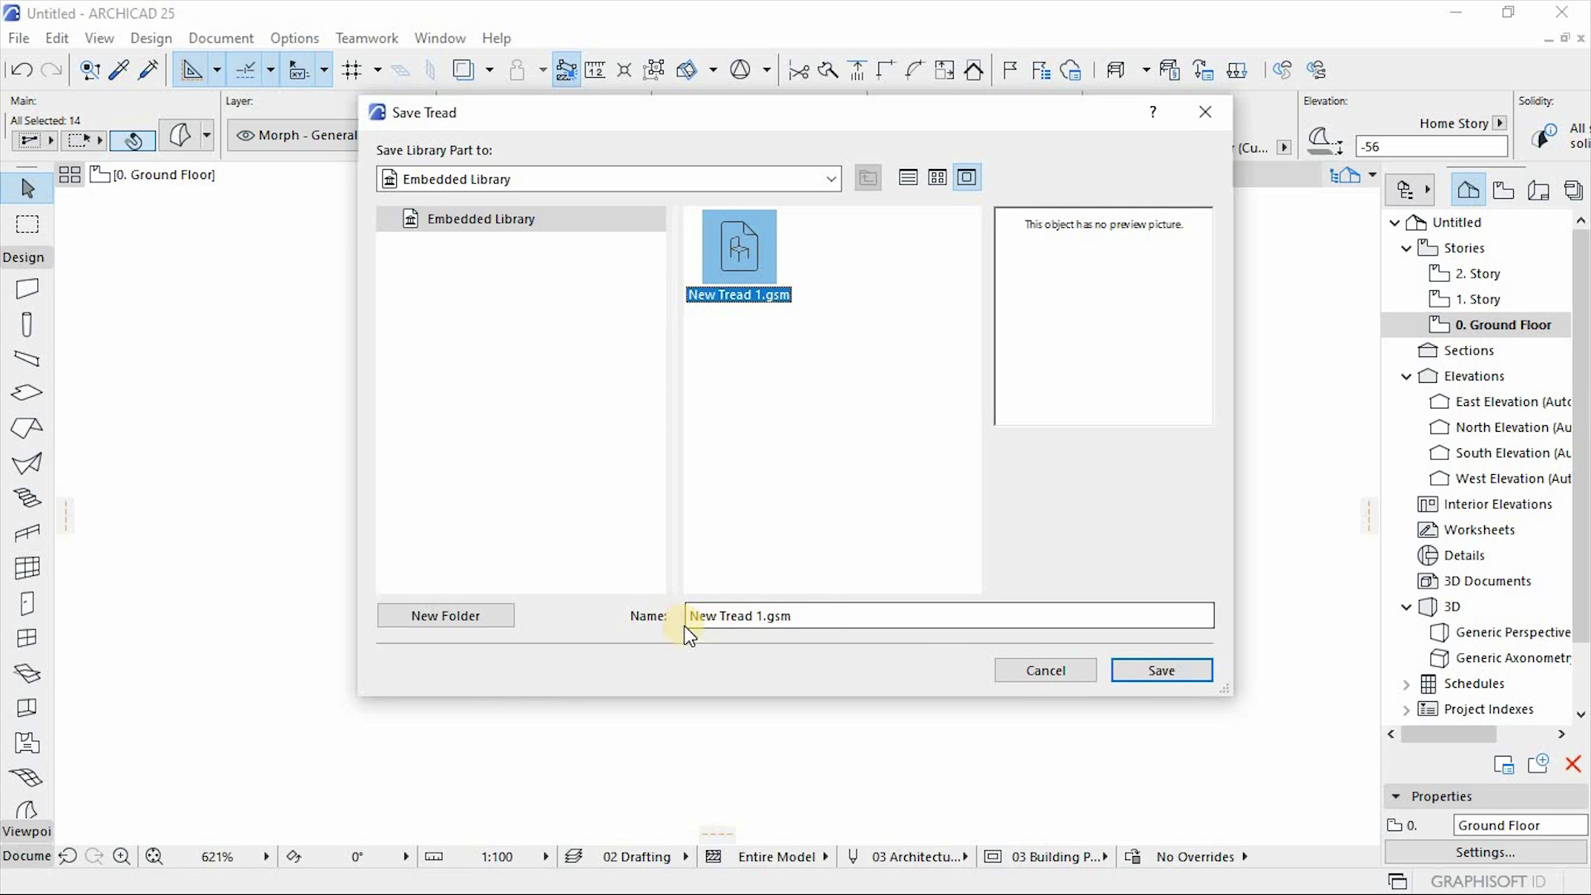
{"action": "left_click", "coordinate": [1156, 664]}
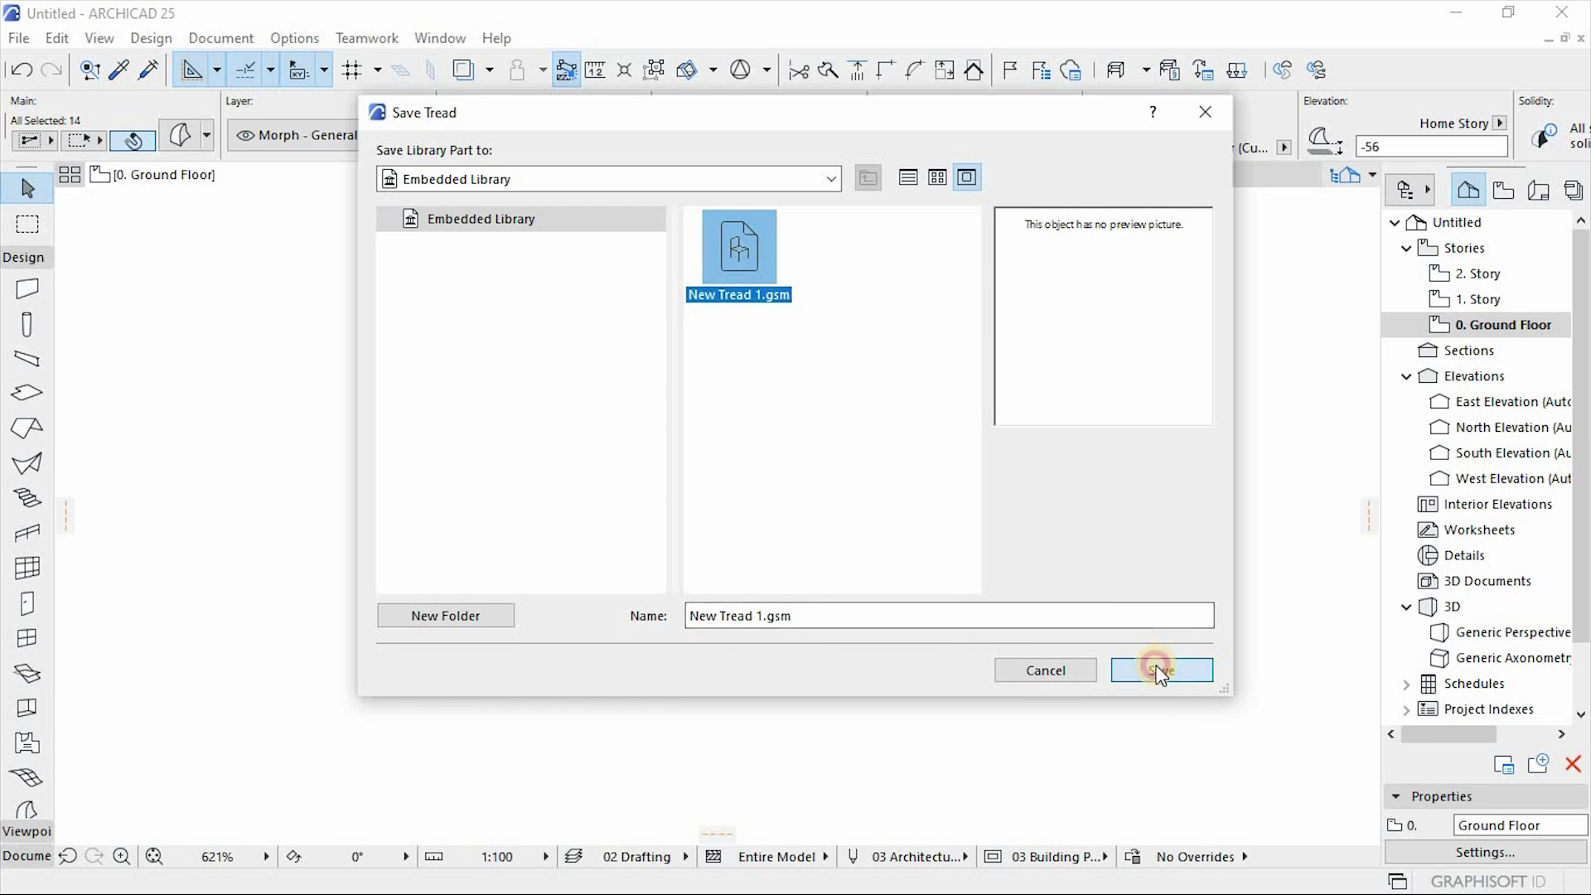
{"action": "left_click", "coordinate": [880, 365]}
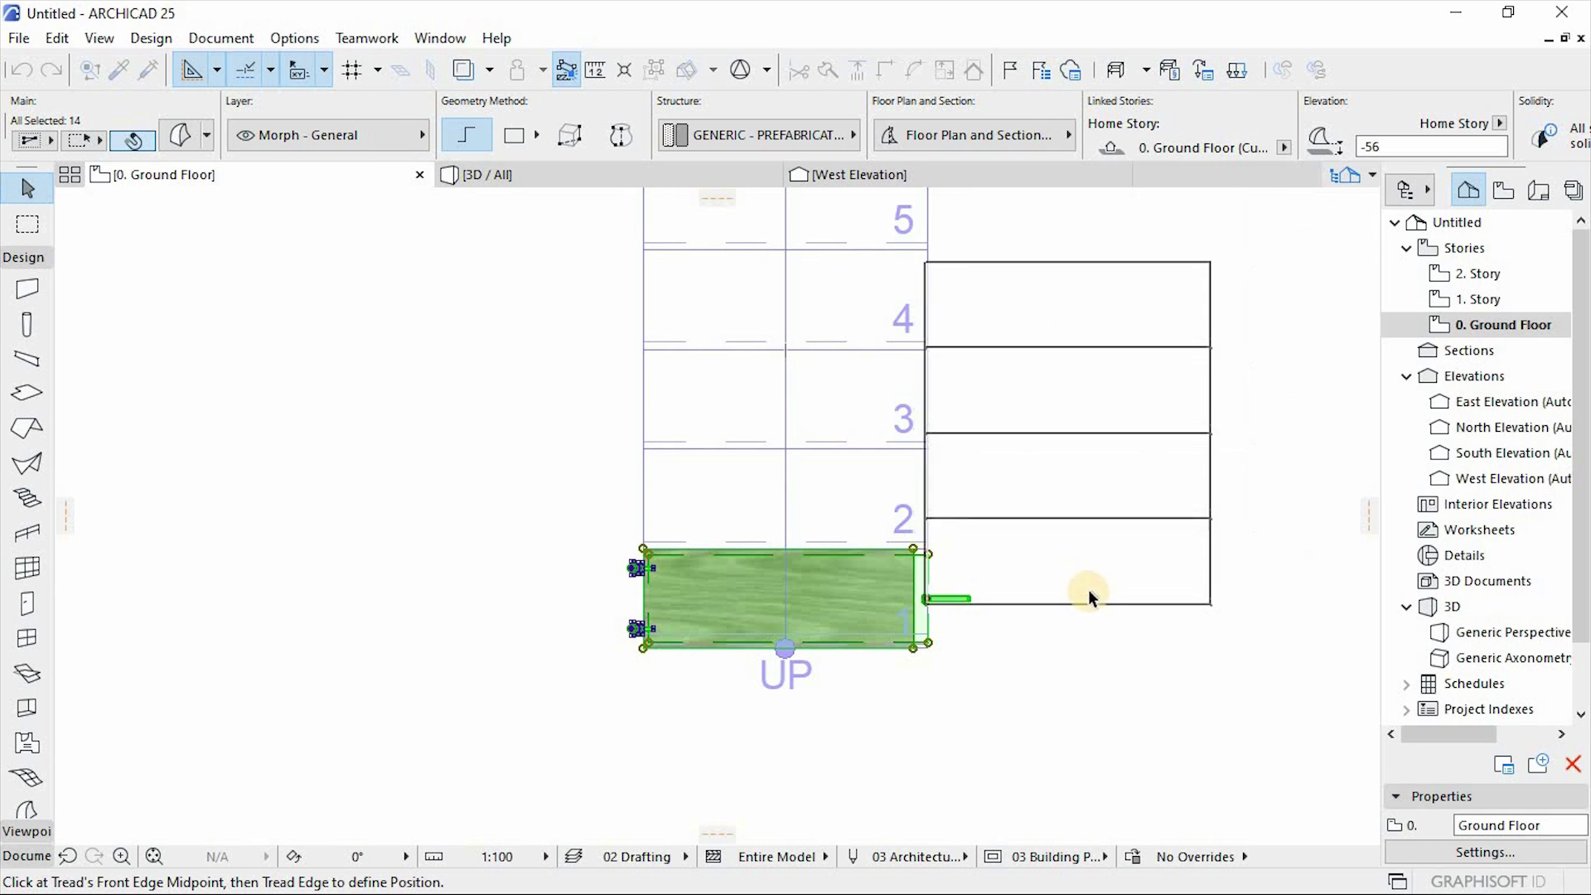
Define the tread's position by the front edge midpoint of the first step and a horizontal edge direction, keeping the basic object settings.
{"action": "scroll", "coordinate": [1092, 640], "scroll_direction": "down", "scroll_amount": 1}
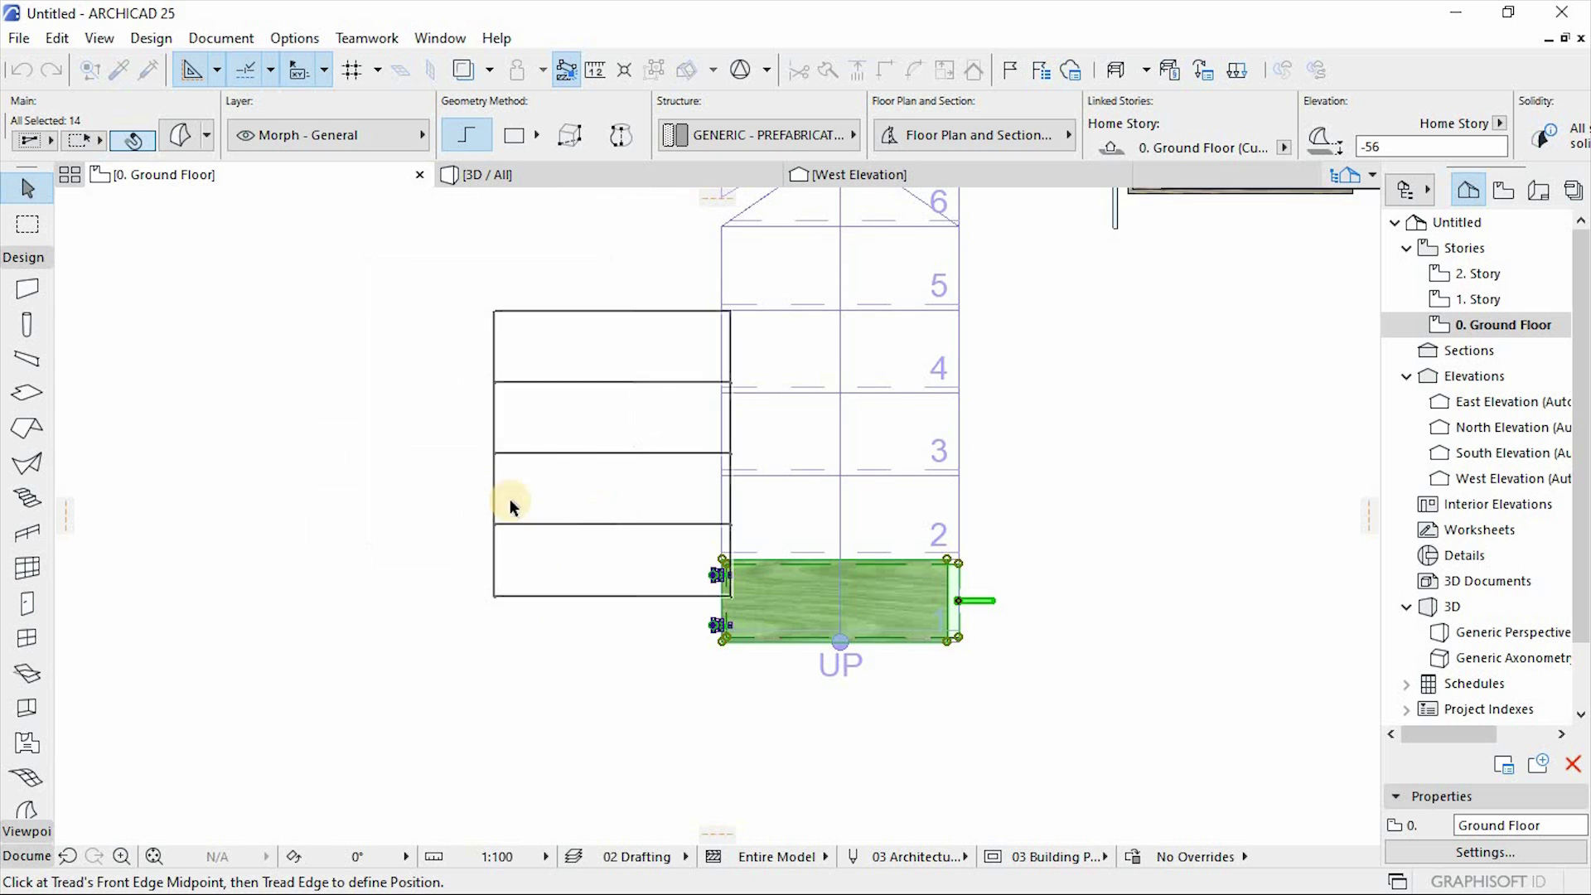
{"action": "left_click", "coordinate": [838, 641]}
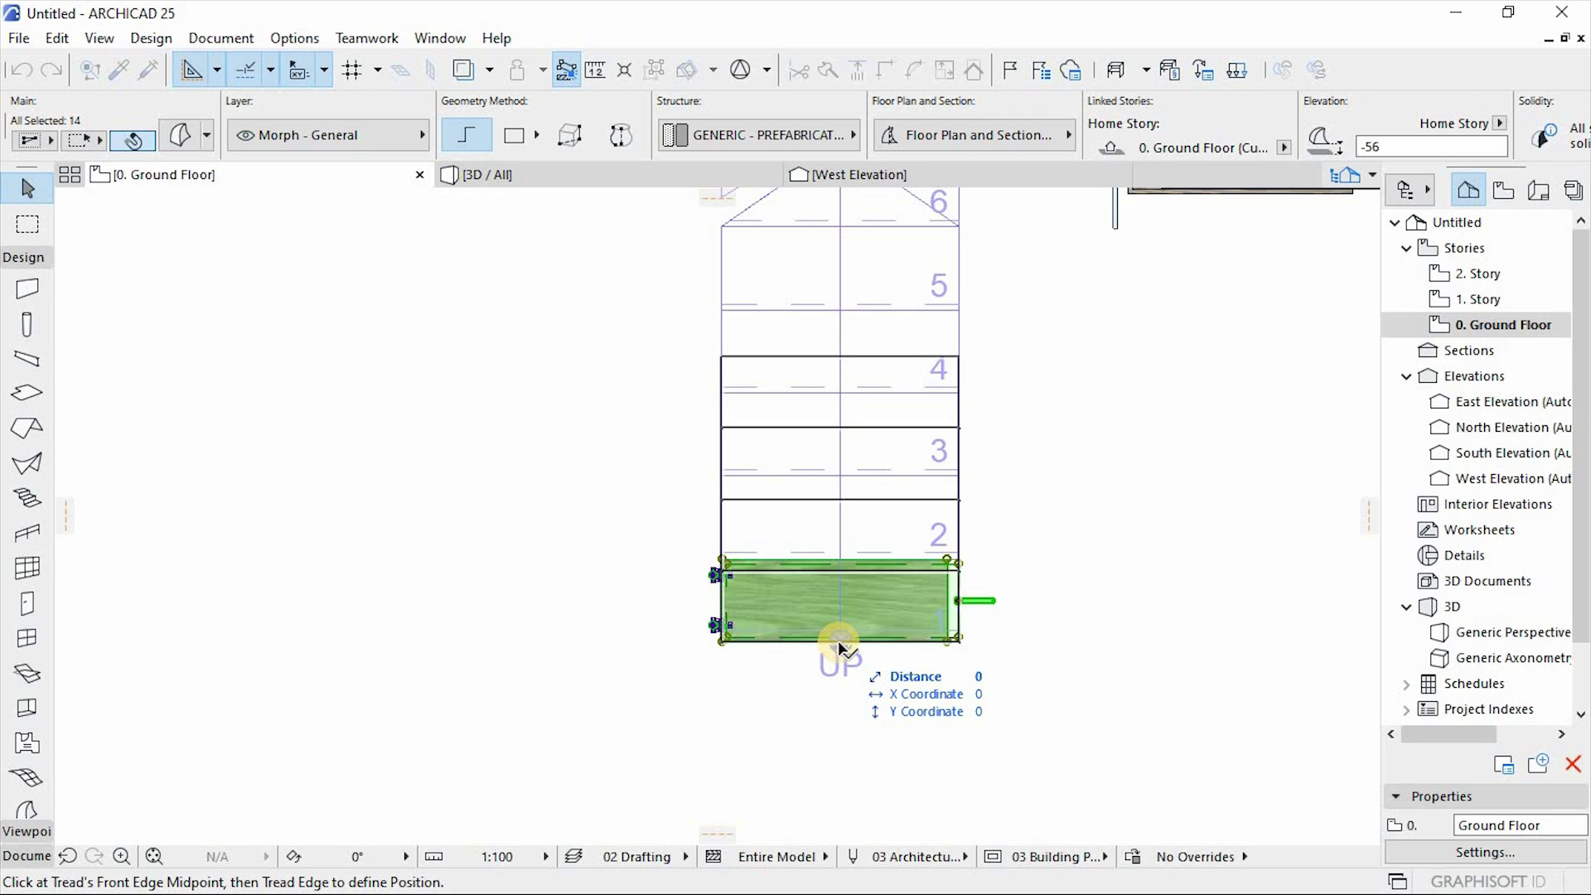
{"action": "left_click", "coordinate": [838, 640]}
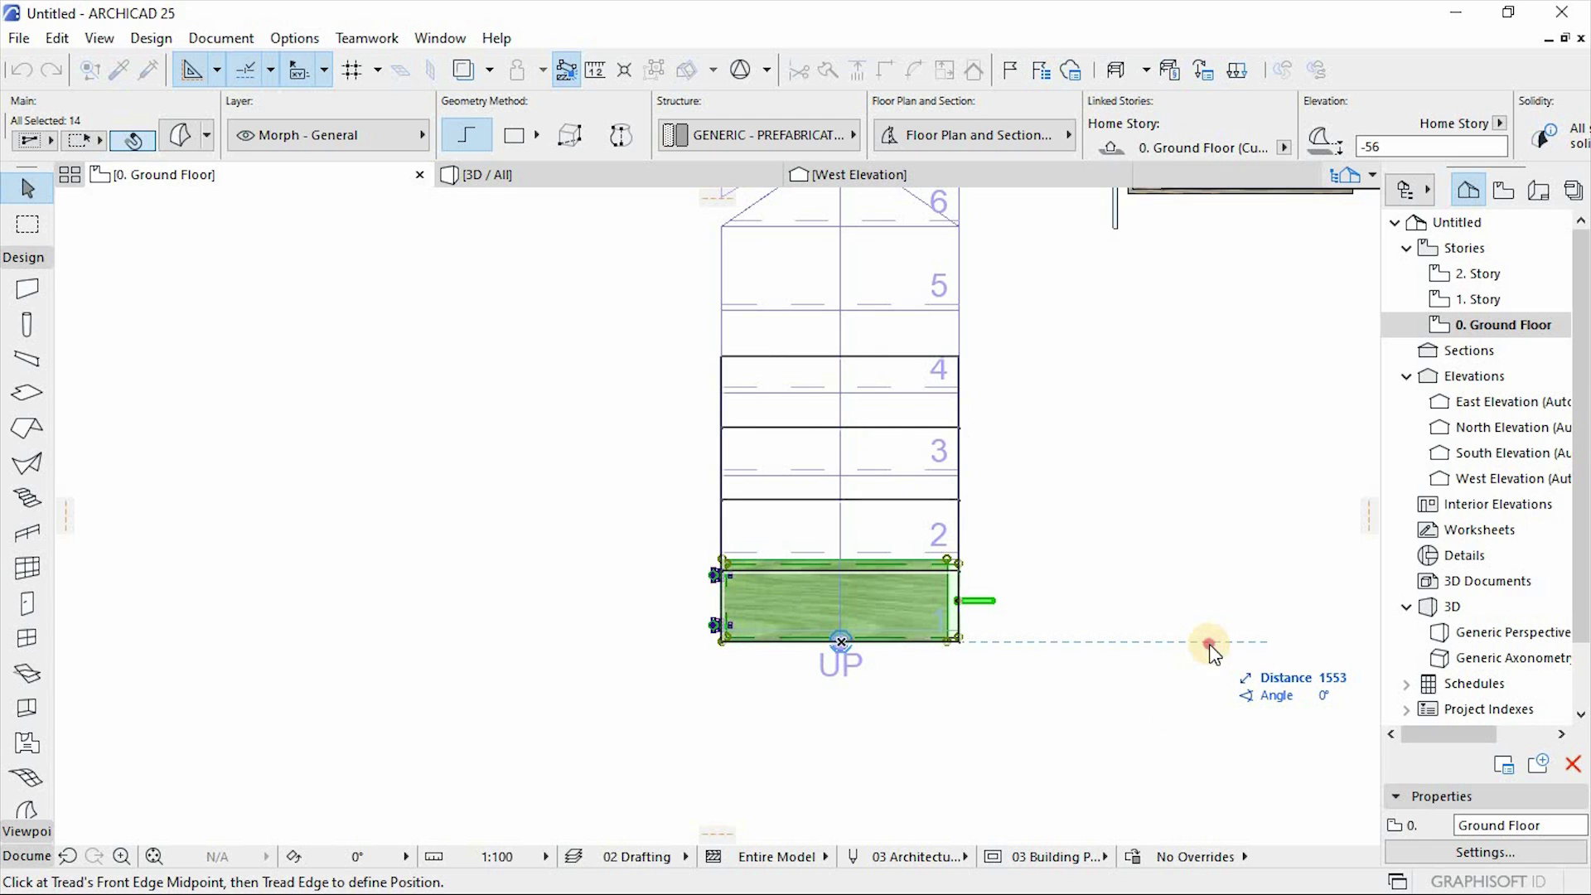
{"action": "left_click", "coordinate": [1213, 651]}
{"action": "left_click_drag", "start_coordinate": [934, 220], "coordinate": [555, 222]}
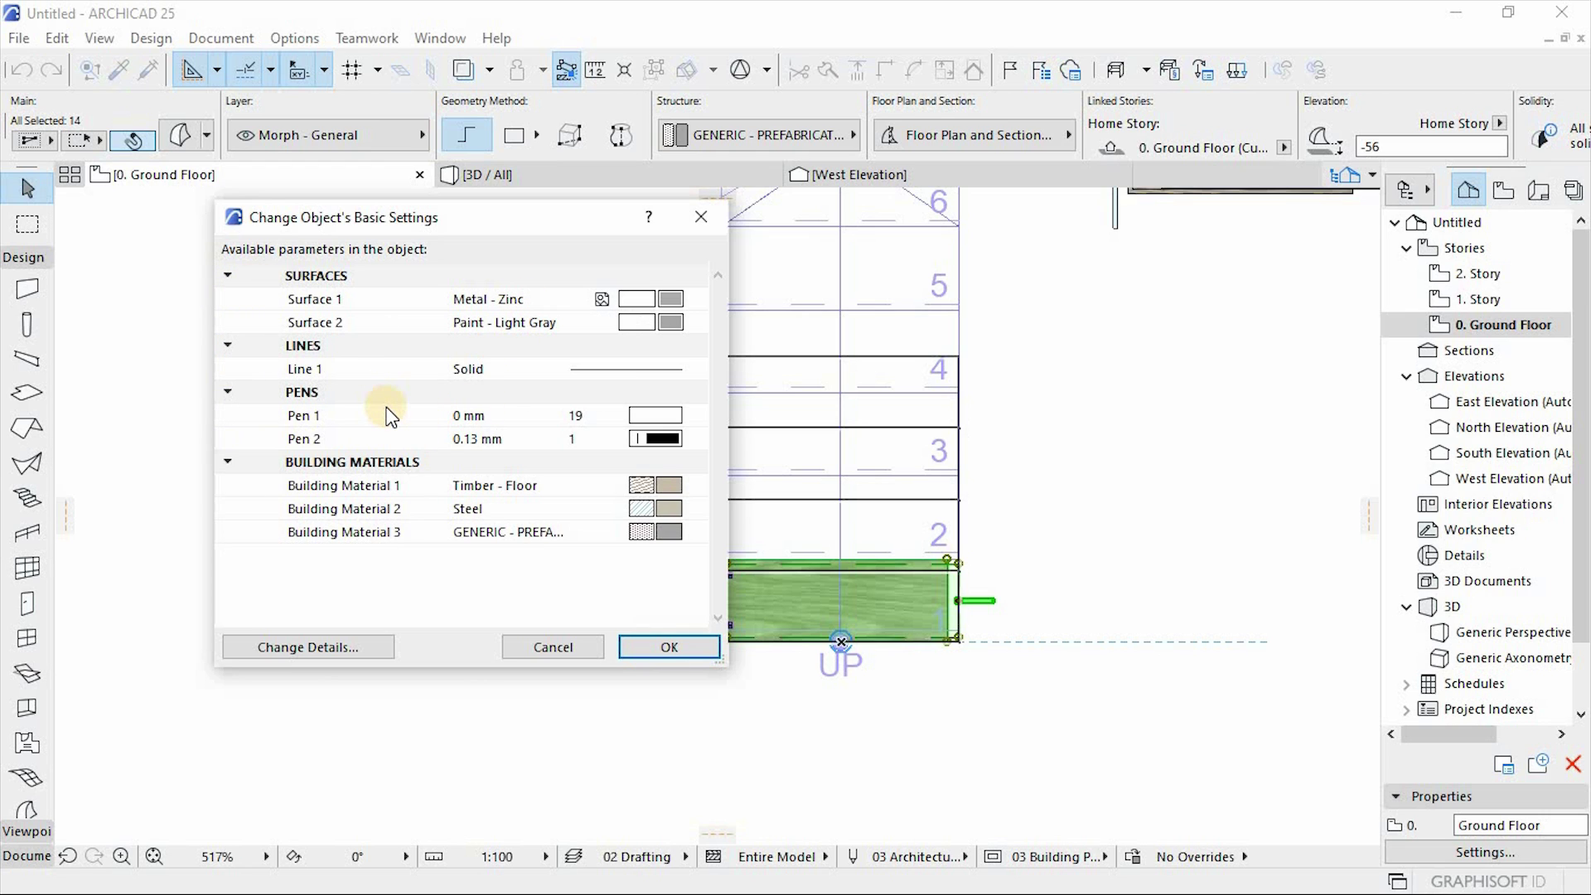
{"action": "left_click", "coordinate": [669, 647]}
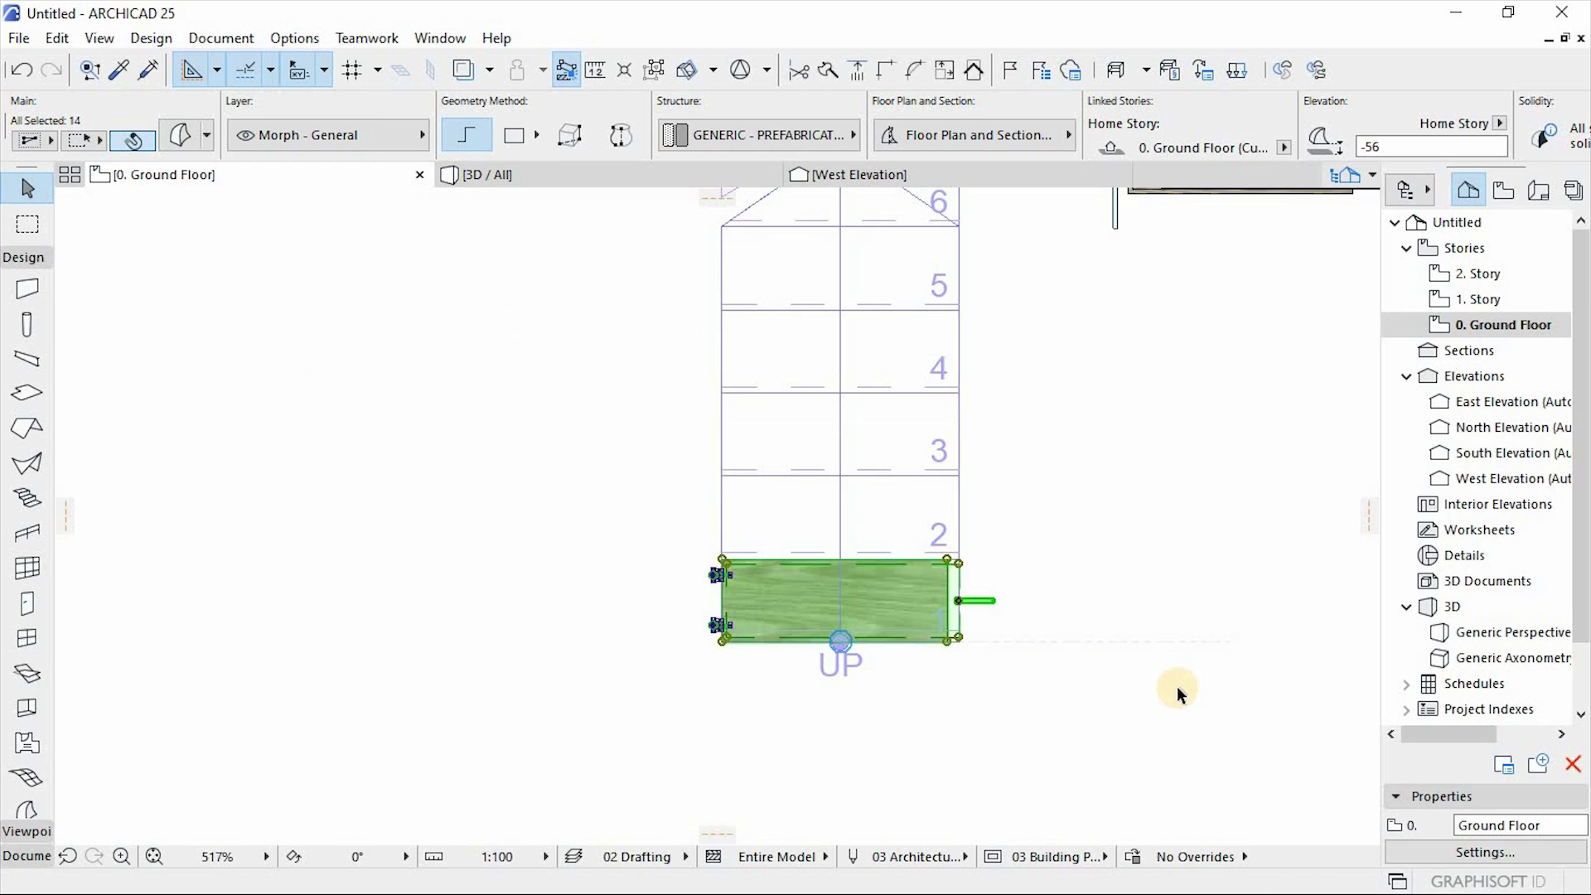
In the 3D view, edit the stair and replace all of its treads with New Tread 1.
{"action": "left_click", "coordinate": [549, 186]}
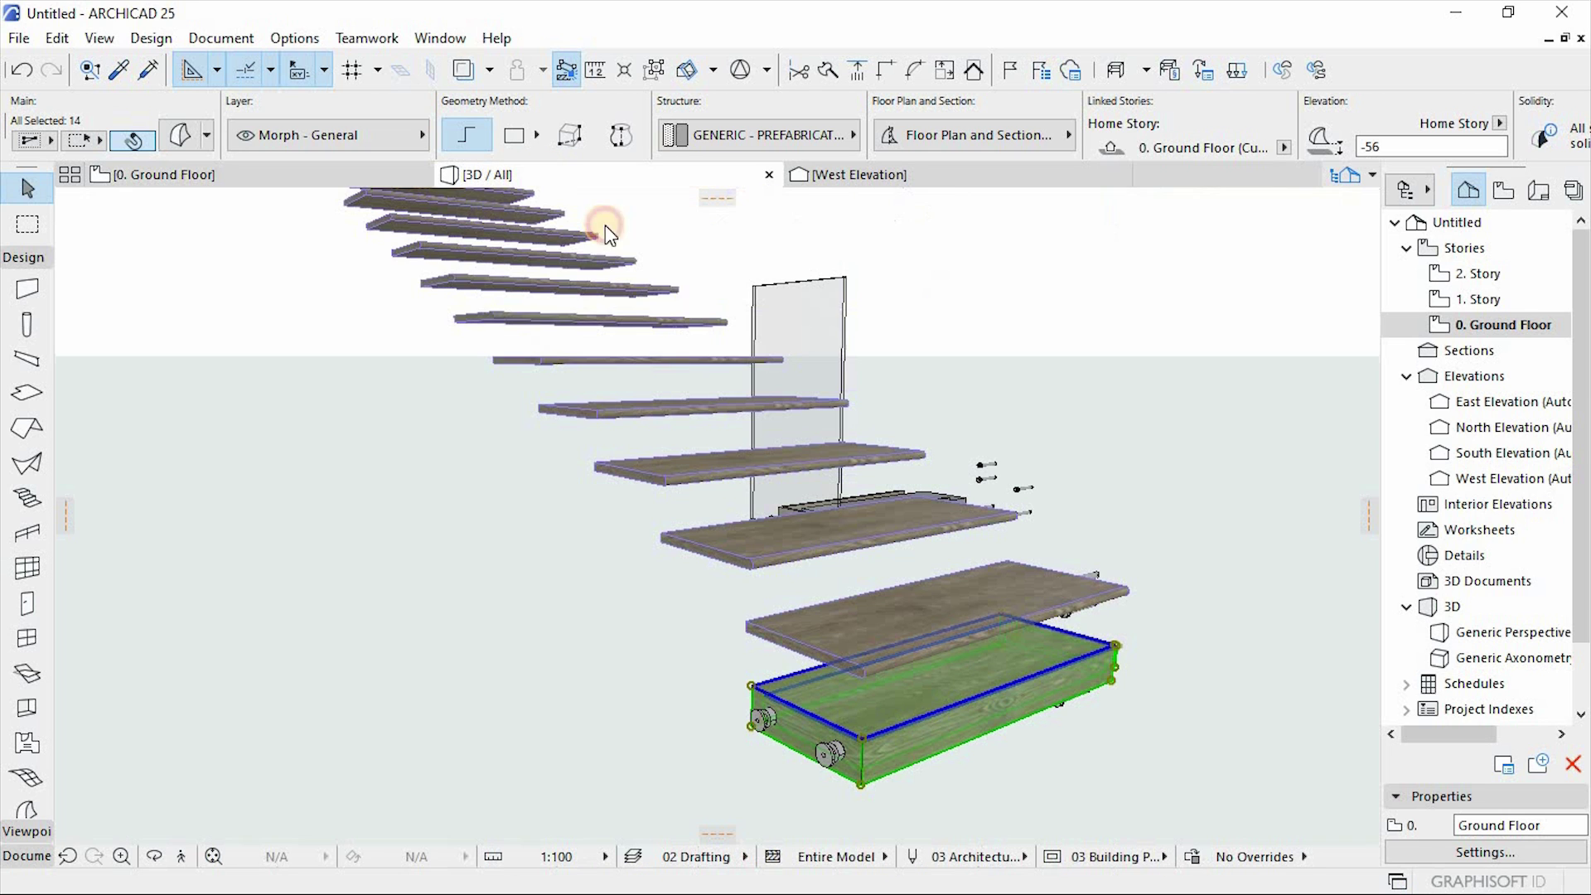
{"action": "left_click", "coordinate": [918, 599]}
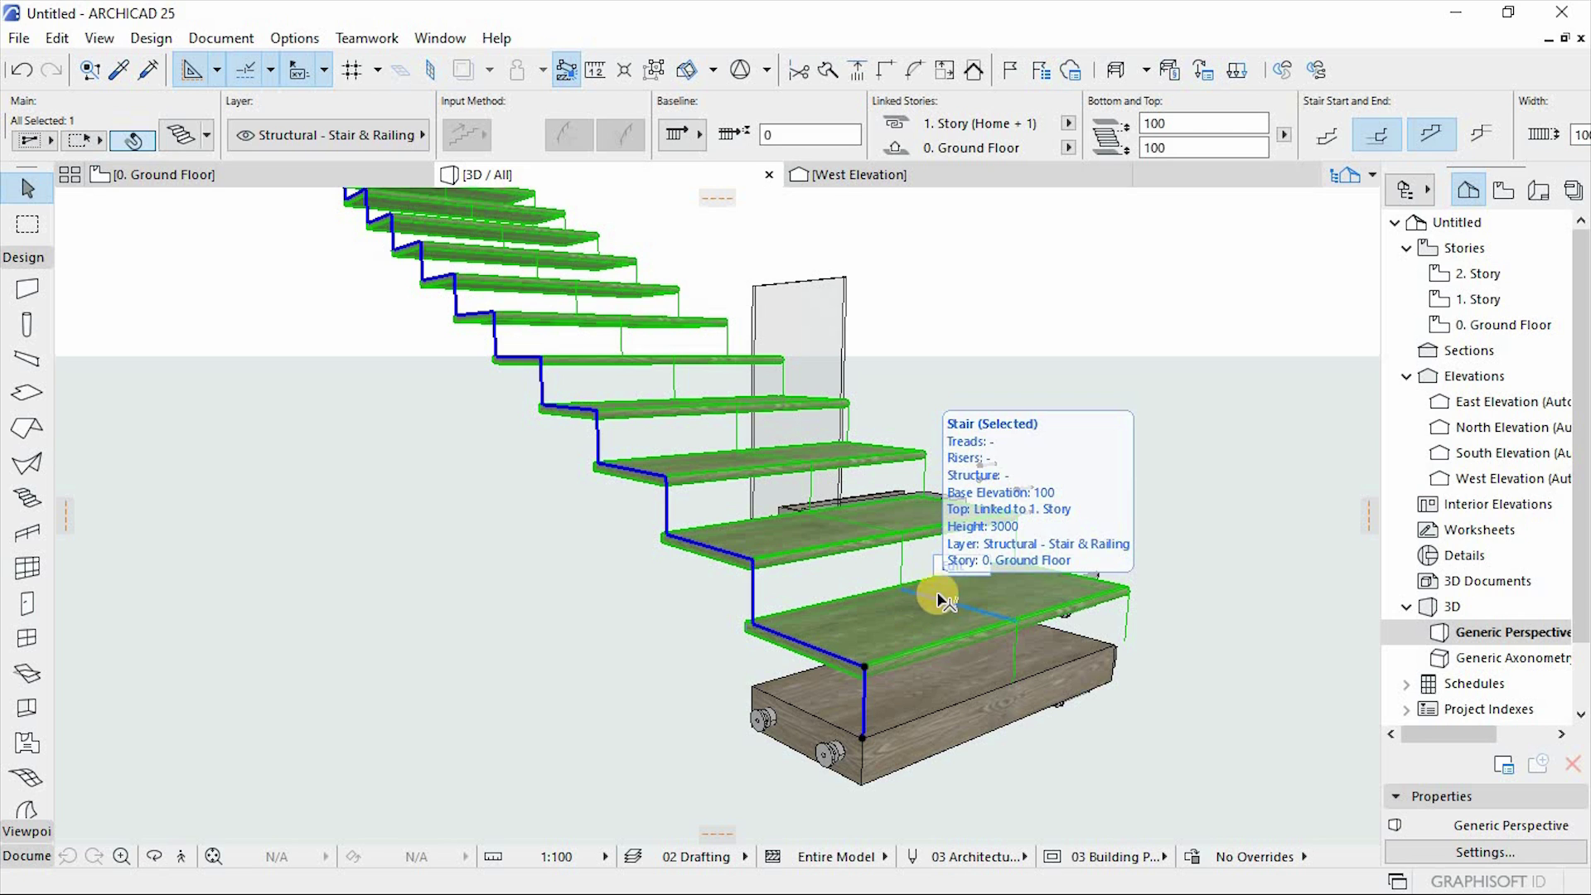
{"action": "mouse_move", "coordinate": [1008, 579]}
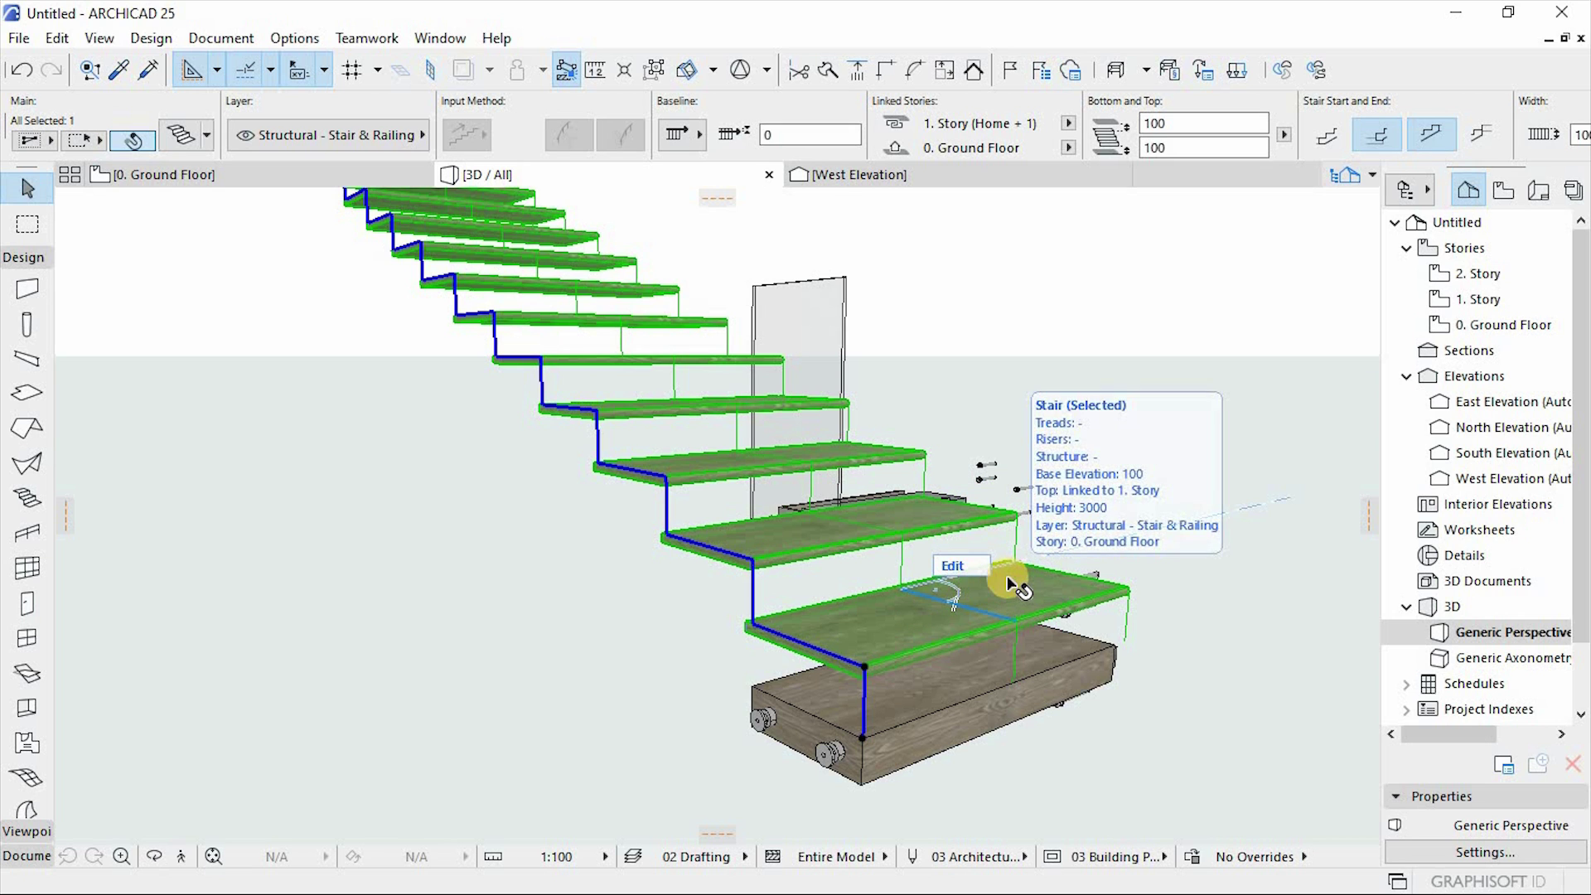
{"action": "left_click", "coordinate": [958, 569]}
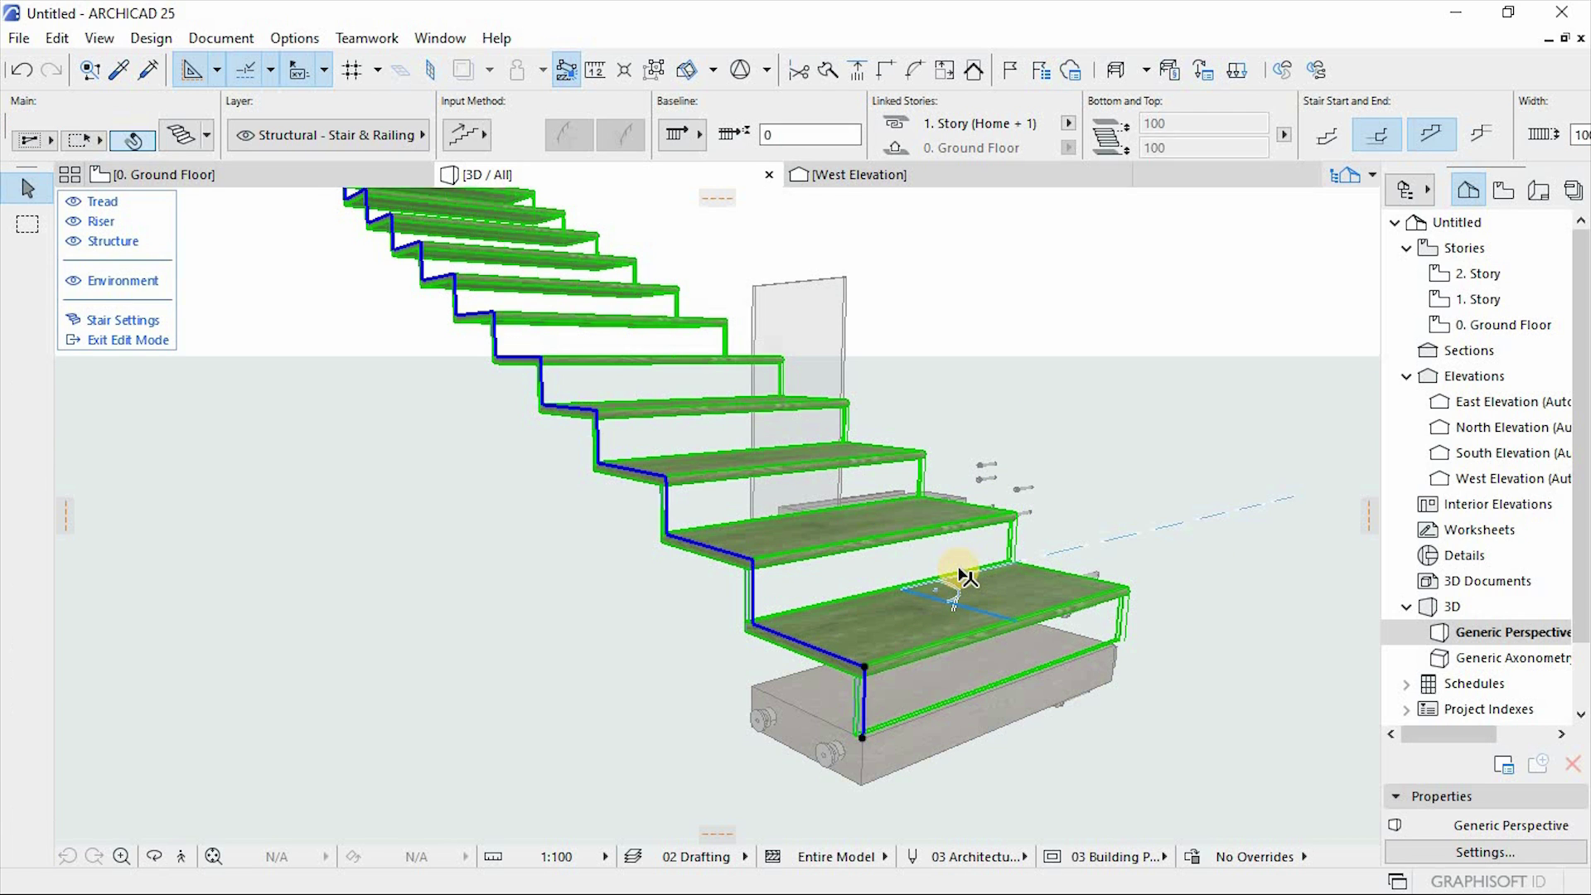
{"action": "left_click", "coordinate": [904, 638]}
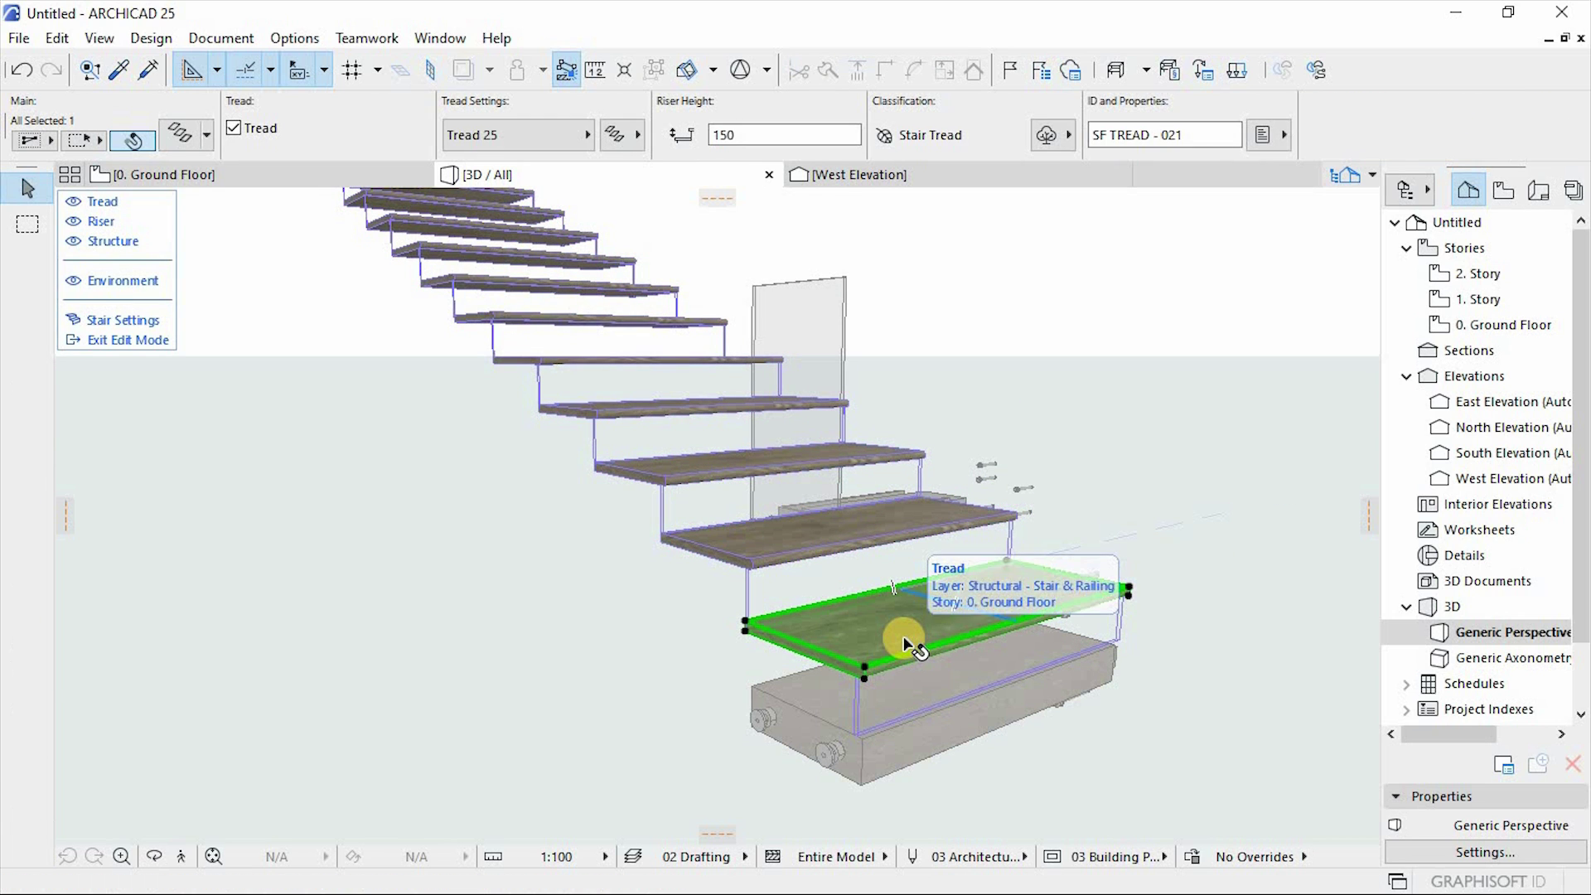
{"action": "left_click", "coordinate": [948, 612]}
{"action": "key", "text": "ctrl+a"}
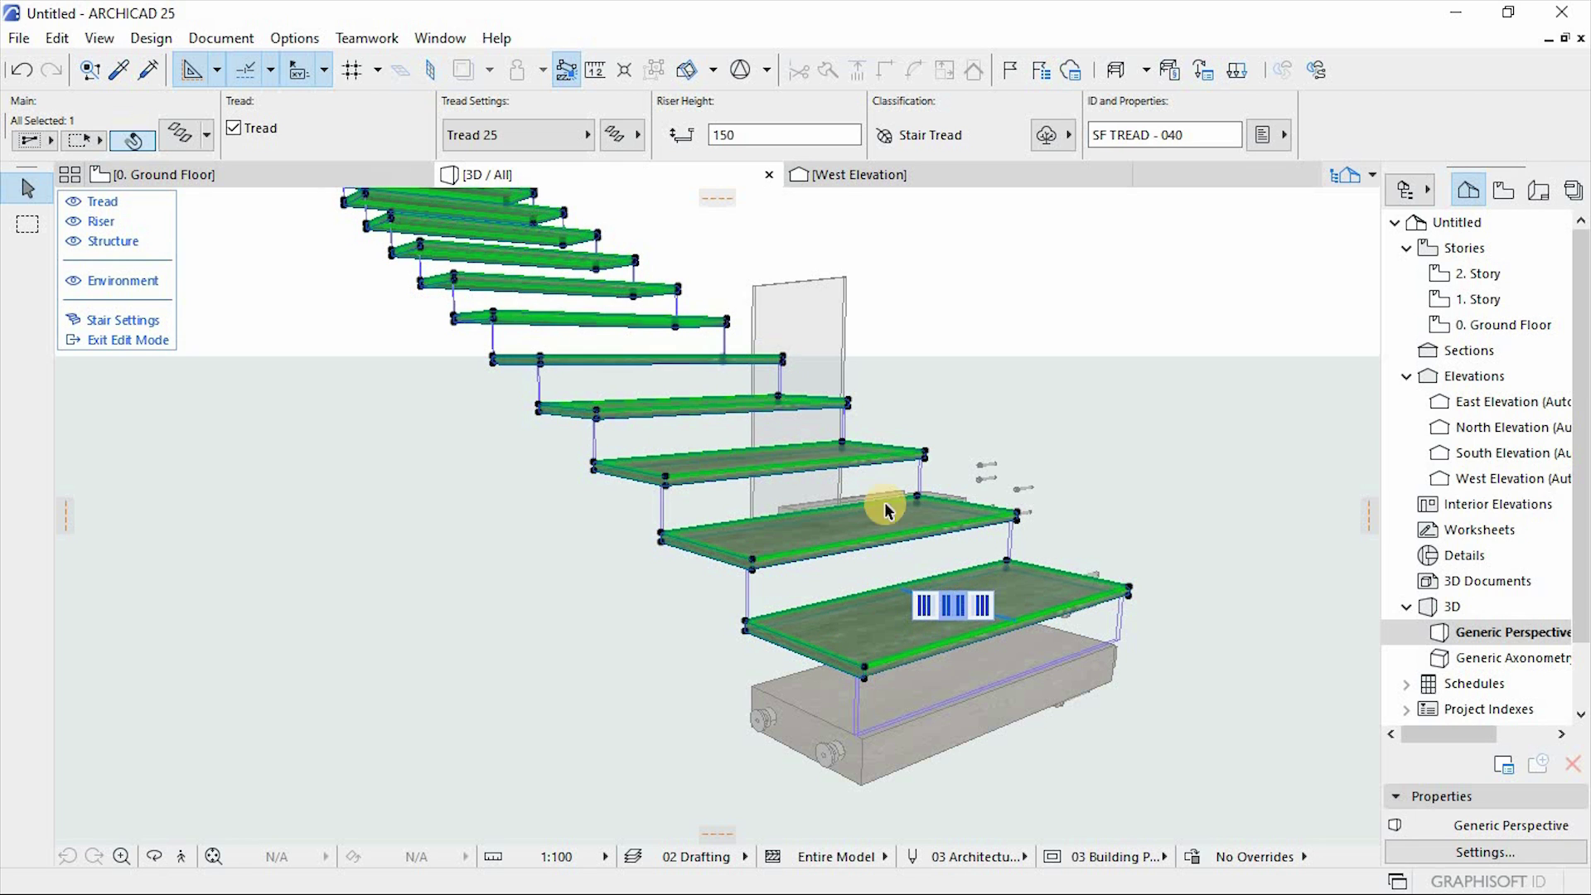
{"action": "left_click", "coordinate": [539, 138]}
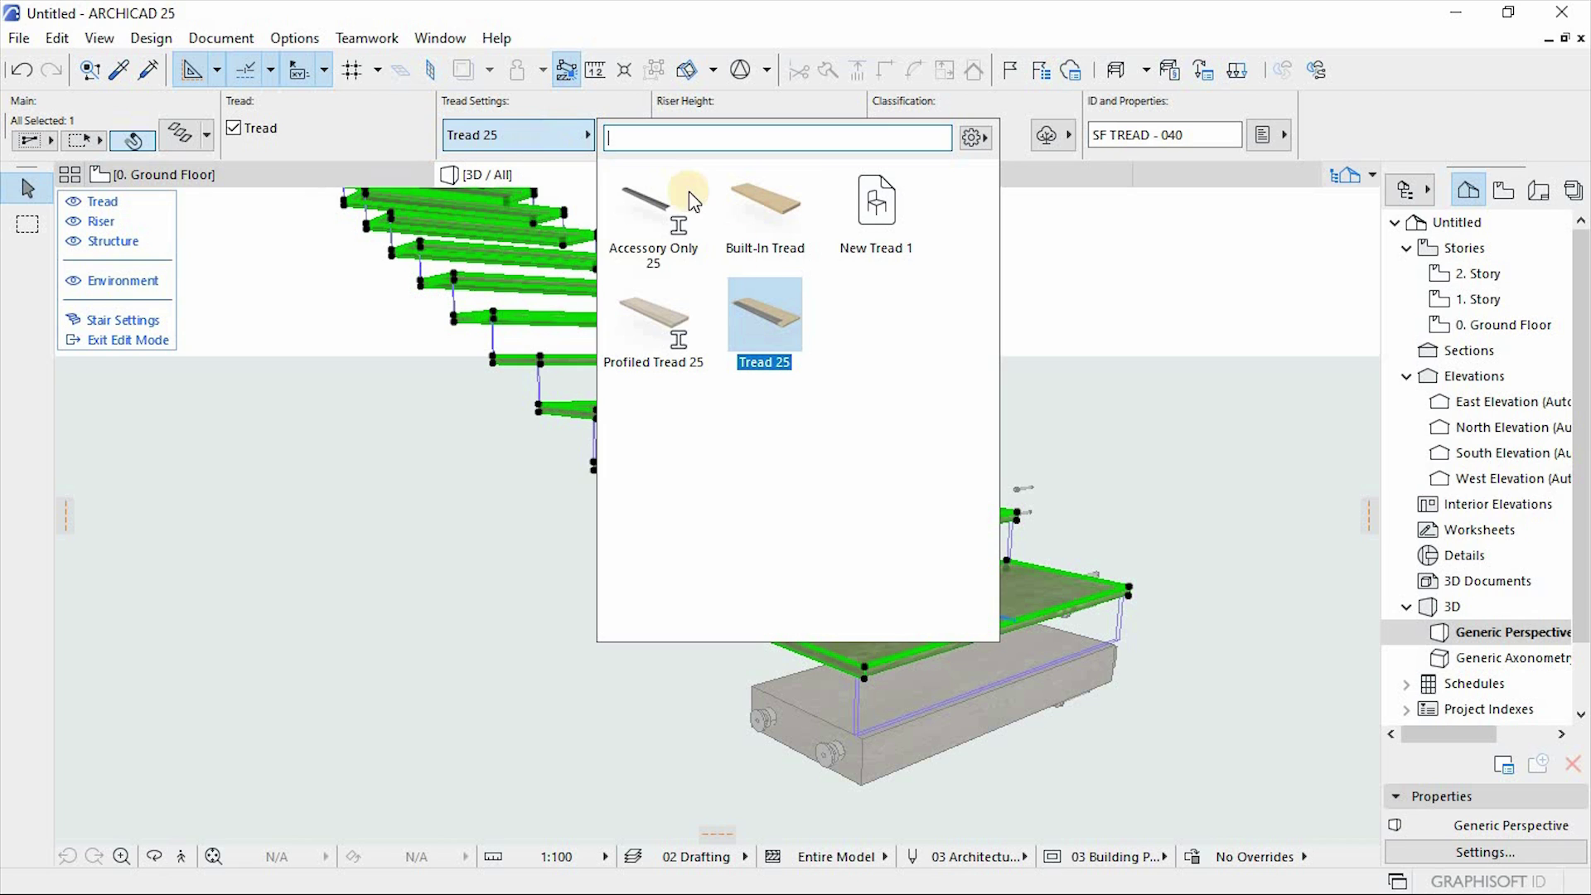
{"action": "left_click", "coordinate": [870, 206]}
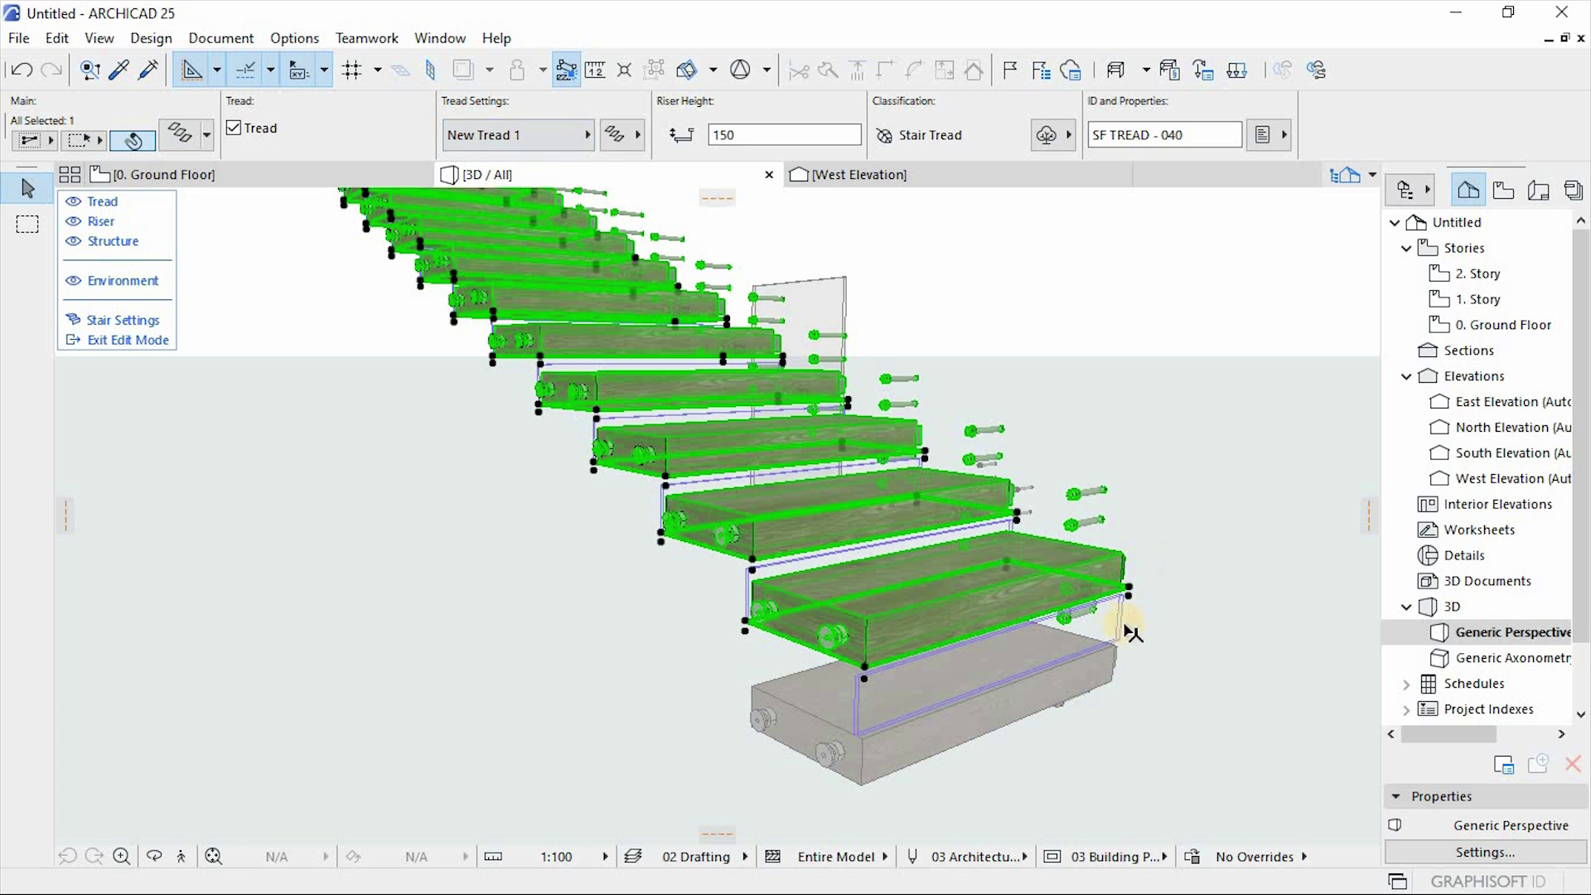
Deselect the replaced treads, leave the stair editing mode and clear the stair's selection.
{"action": "left_click", "coordinate": [1204, 461]}
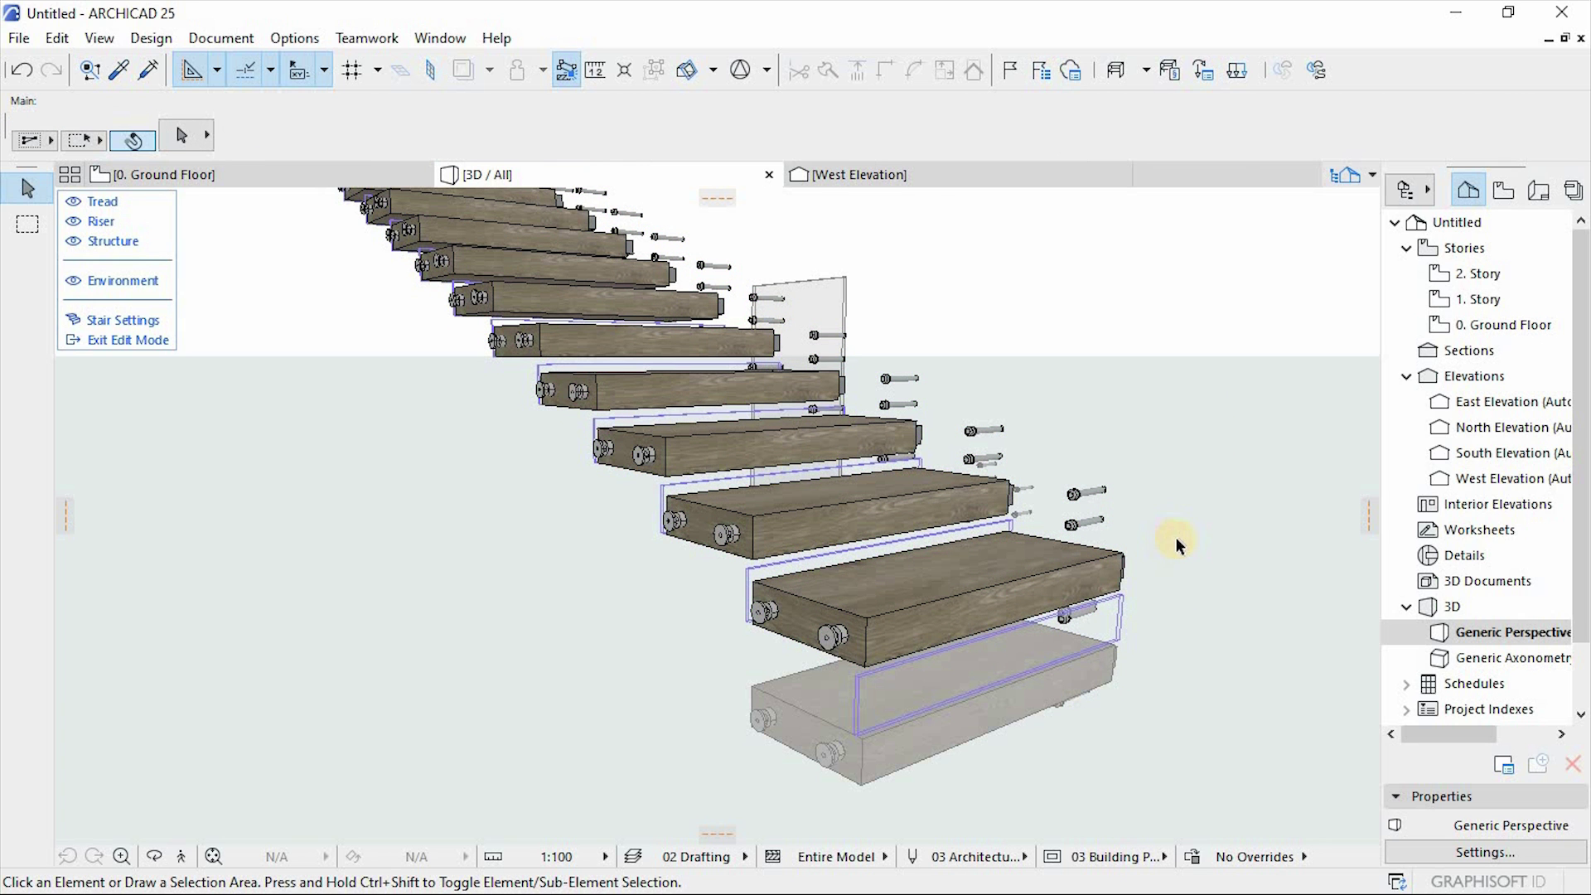
{"action": "middle_click_drag", "start_coordinate": [1169, 540], "coordinate": [814, 671], "text": "shift"}
{"action": "scroll", "coordinate": [539, 688], "scroll_direction": "up", "scroll_amount": 5}
{"action": "scroll", "coordinate": [548, 642], "scroll_direction": "down", "scroll_amount": 6}
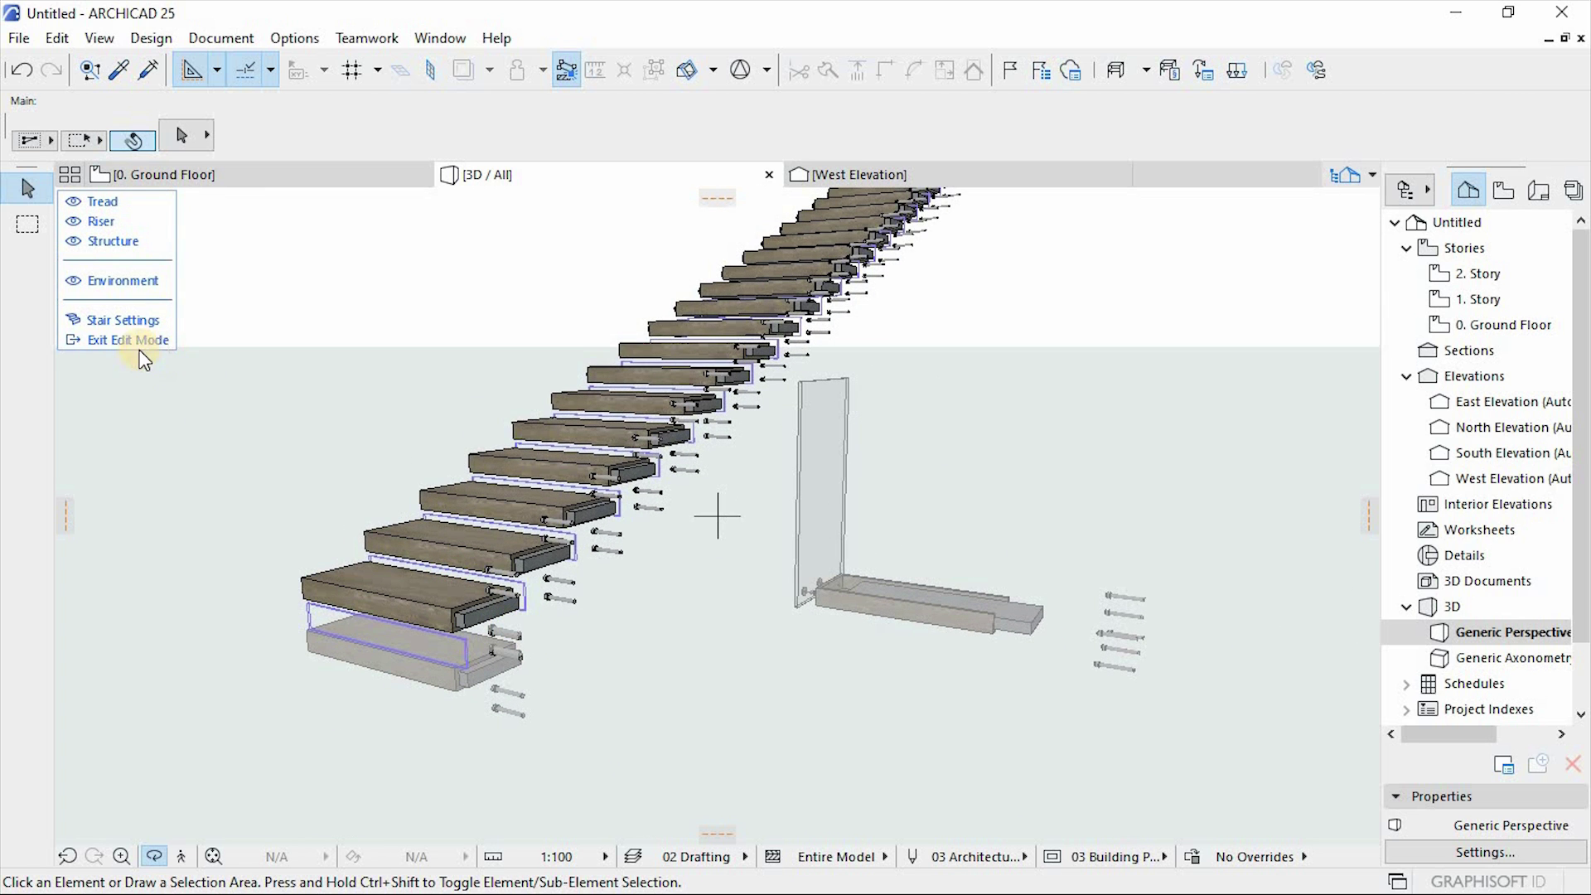
{"action": "left_click", "coordinate": [142, 358]}
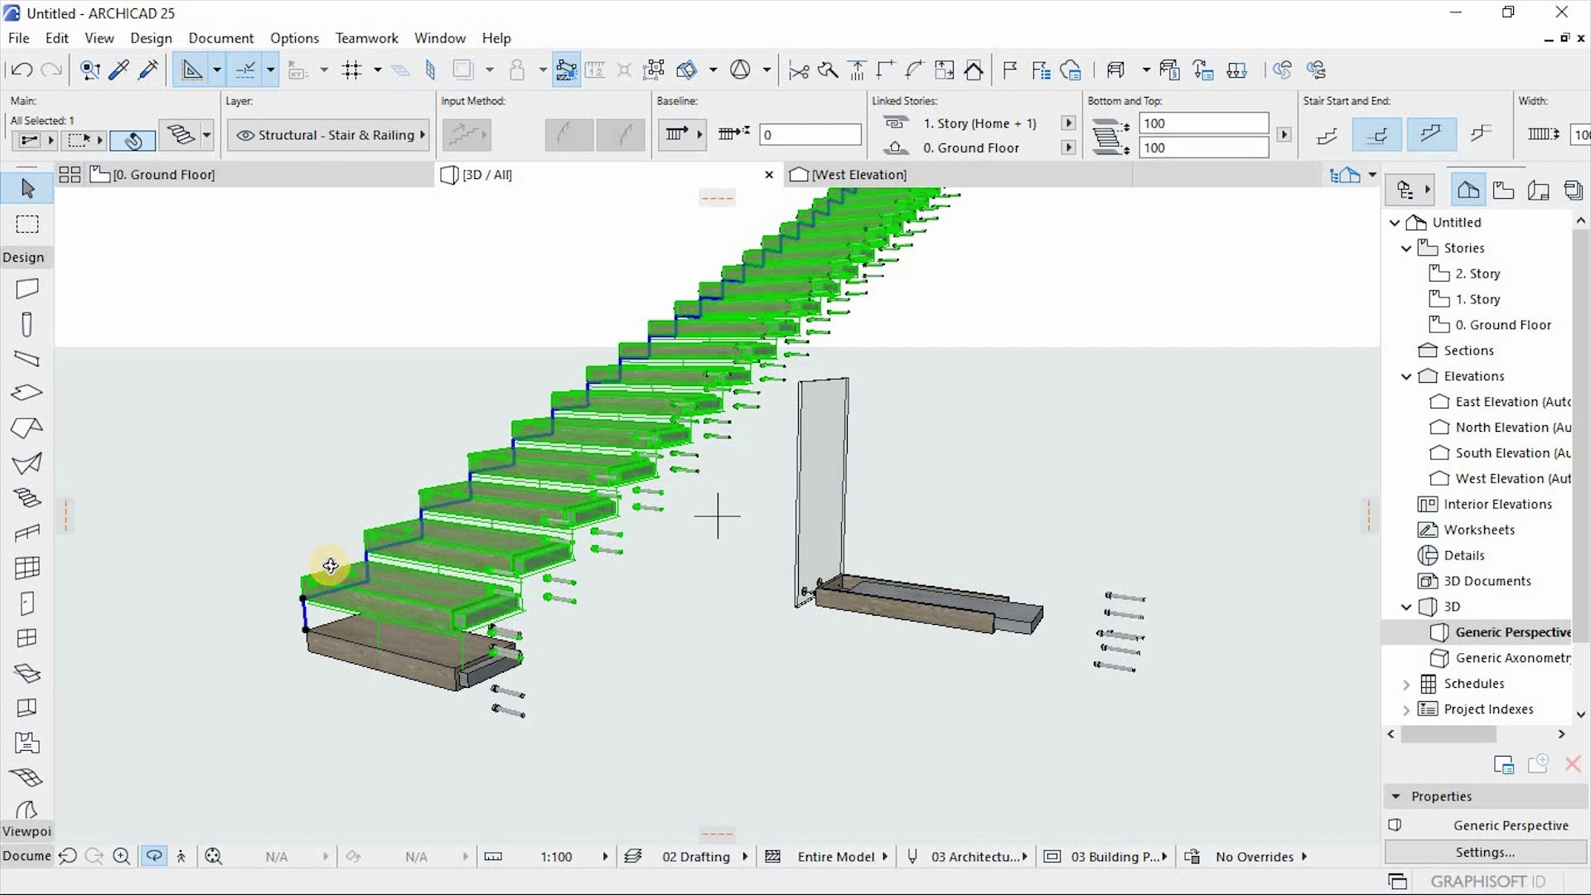
{"action": "left_click", "coordinate": [274, 555]}
Examine the replaced treads and the bolts at their bracket ends in the 3D view.
{"action": "scroll", "coordinate": [675, 550], "scroll_direction": "up", "scroll_amount": 2}
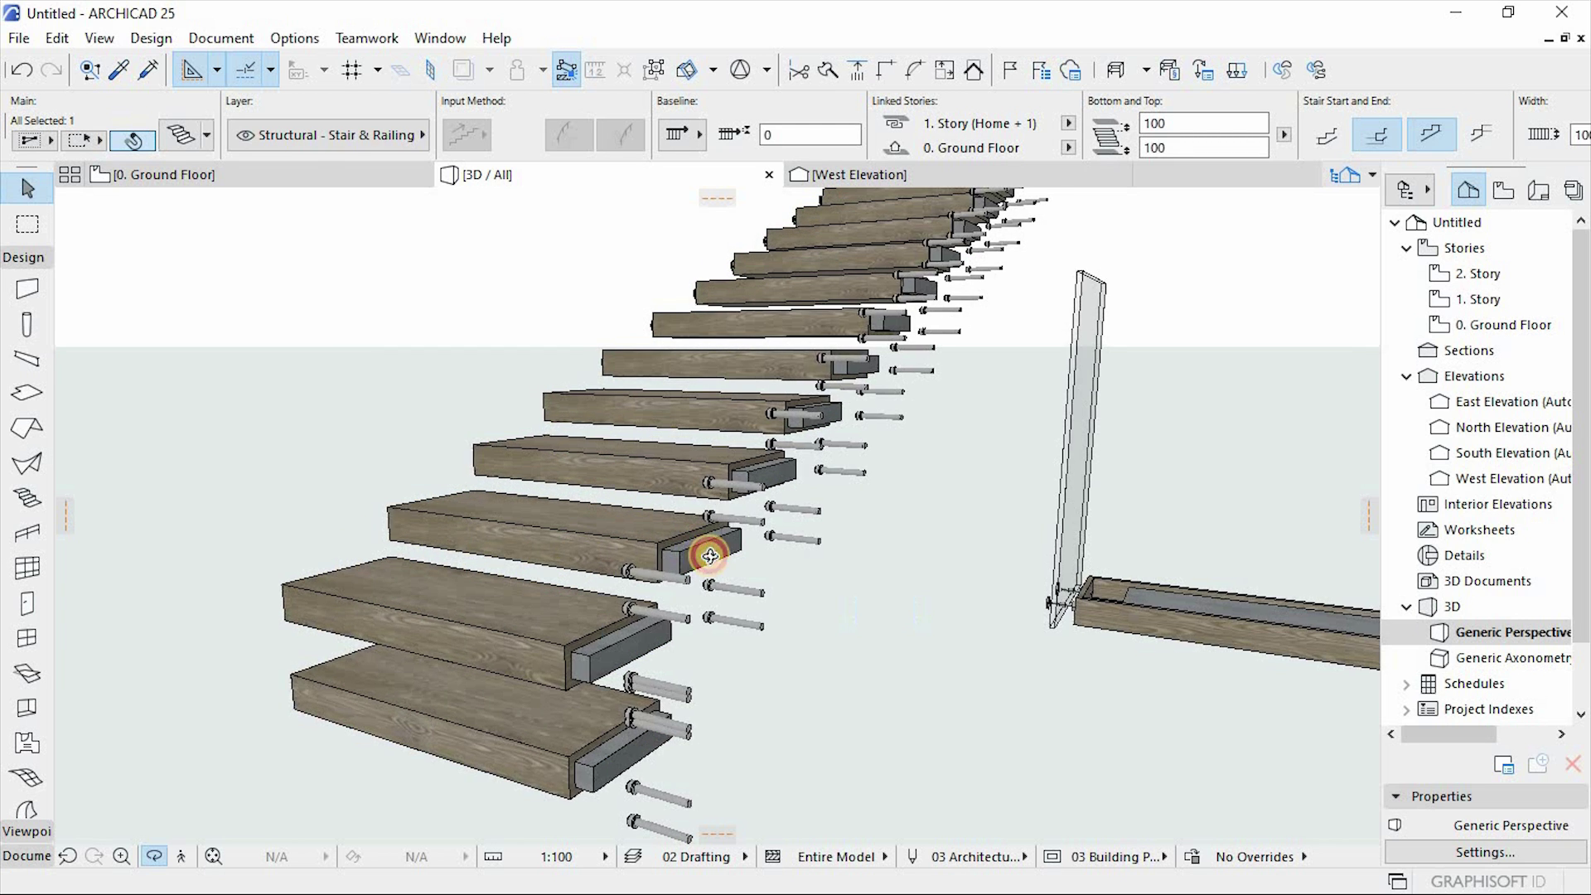
{"action": "scroll", "coordinate": [713, 557], "scroll_direction": "up", "scroll_amount": 3}
{"action": "middle_click_drag", "start_coordinate": [753, 559], "coordinate": [909, 540], "text": "shift"}
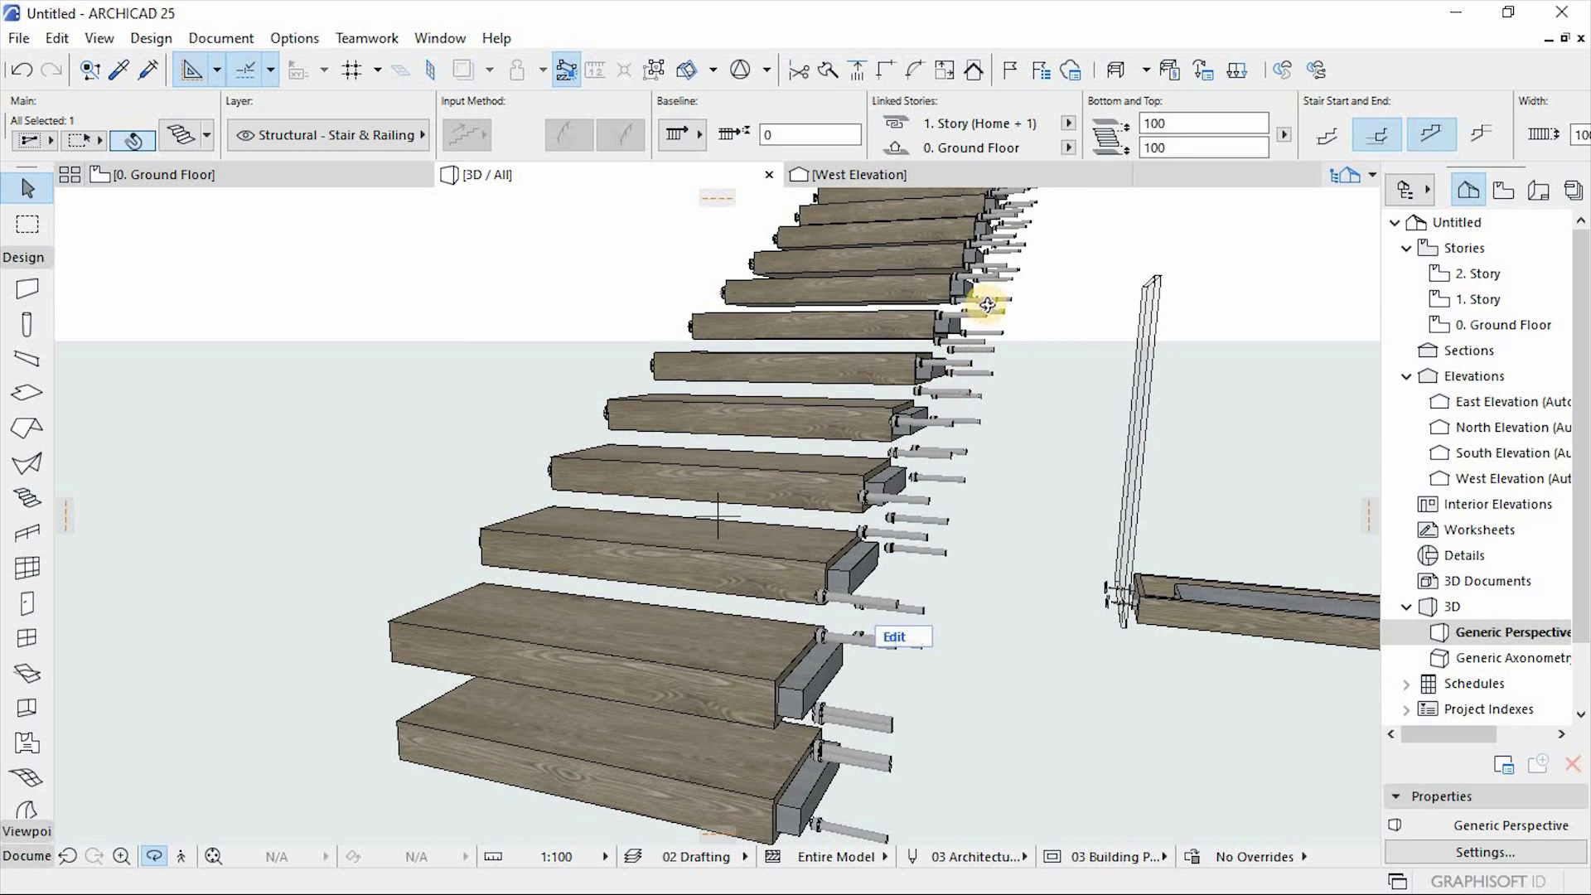
{"action": "middle_click_drag", "start_coordinate": [948, 596], "coordinate": [955, 557], "text": "shift"}
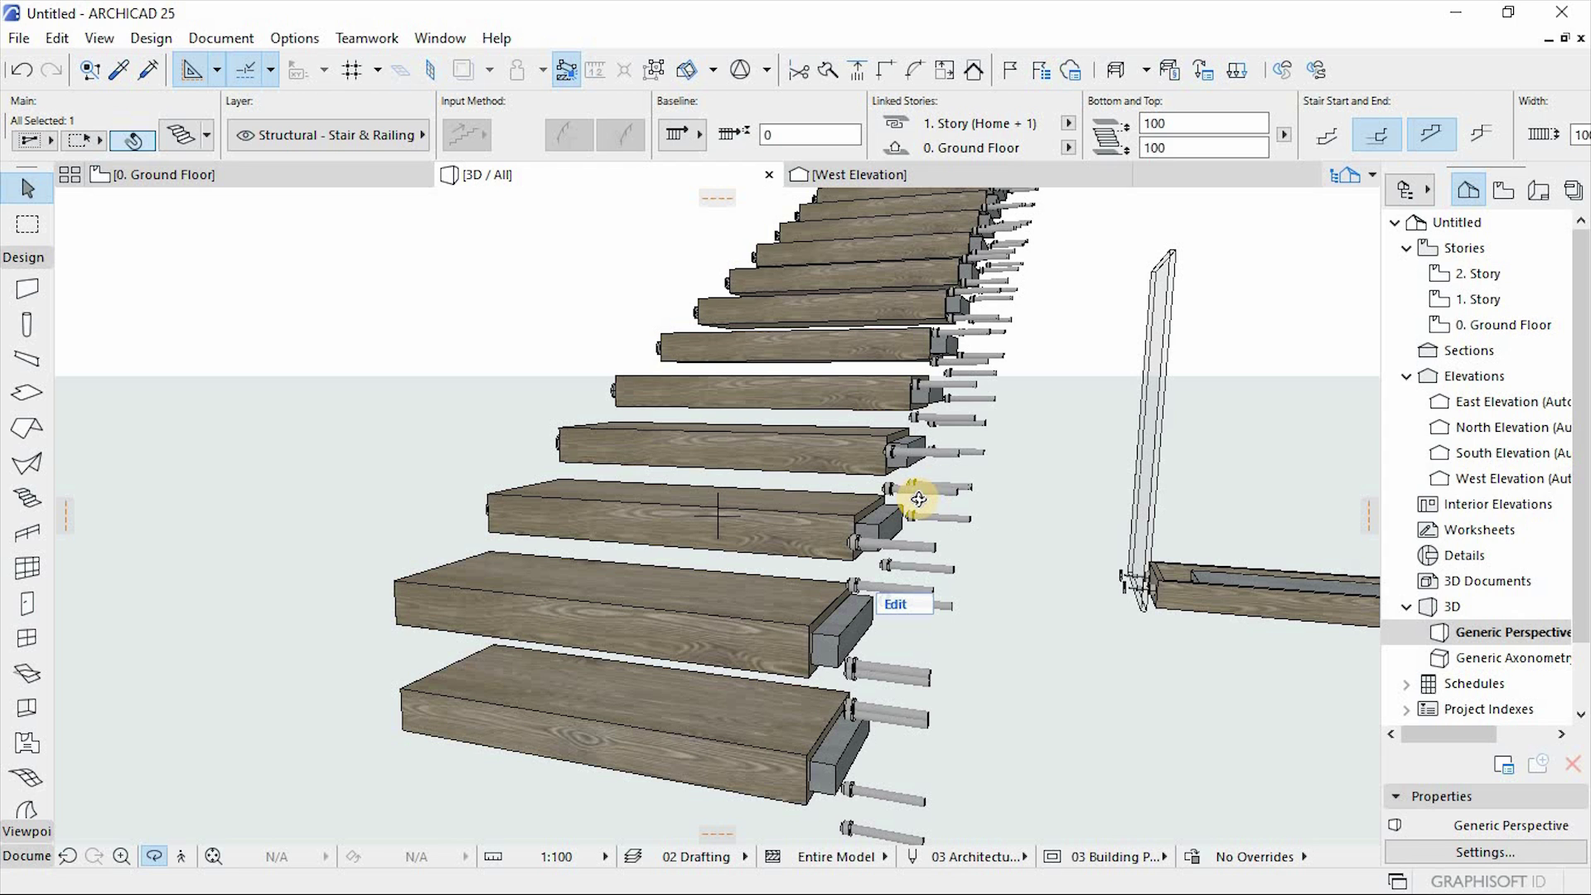
{"action": "middle_click_drag", "start_coordinate": [899, 536], "coordinate": [700, 533], "text": "shift"}
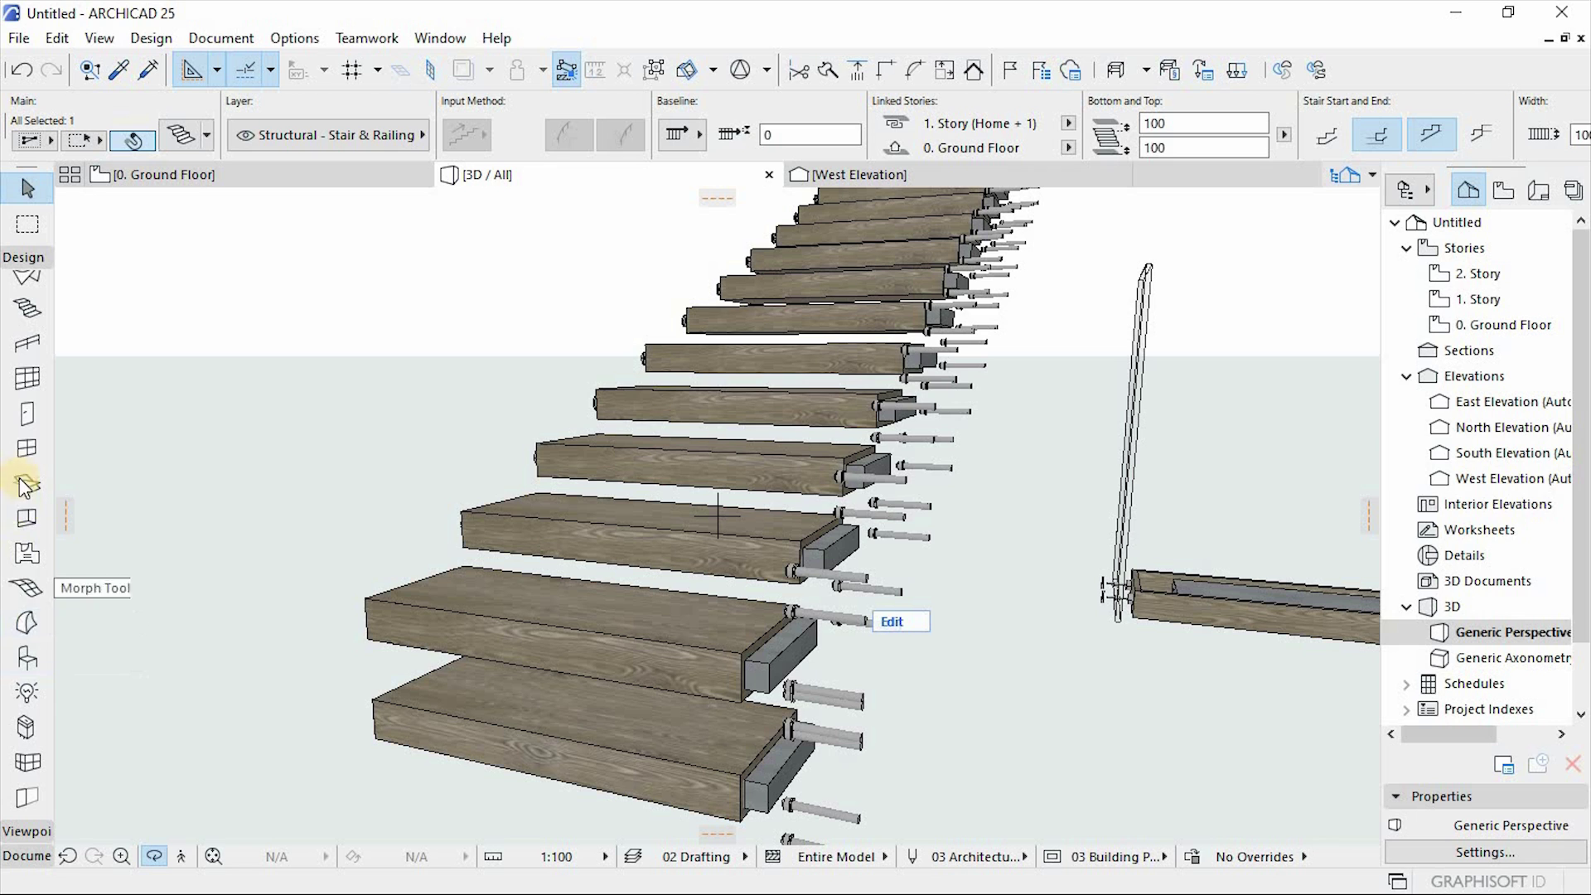
Add a railing along the stair's bracket-side edge using the Frameless Glass Railing favorite.
{"action": "scroll", "coordinate": [23, 443], "scroll_direction": "down", "scroll_amount": 3}
{"action": "left_click", "coordinate": [25, 426]}
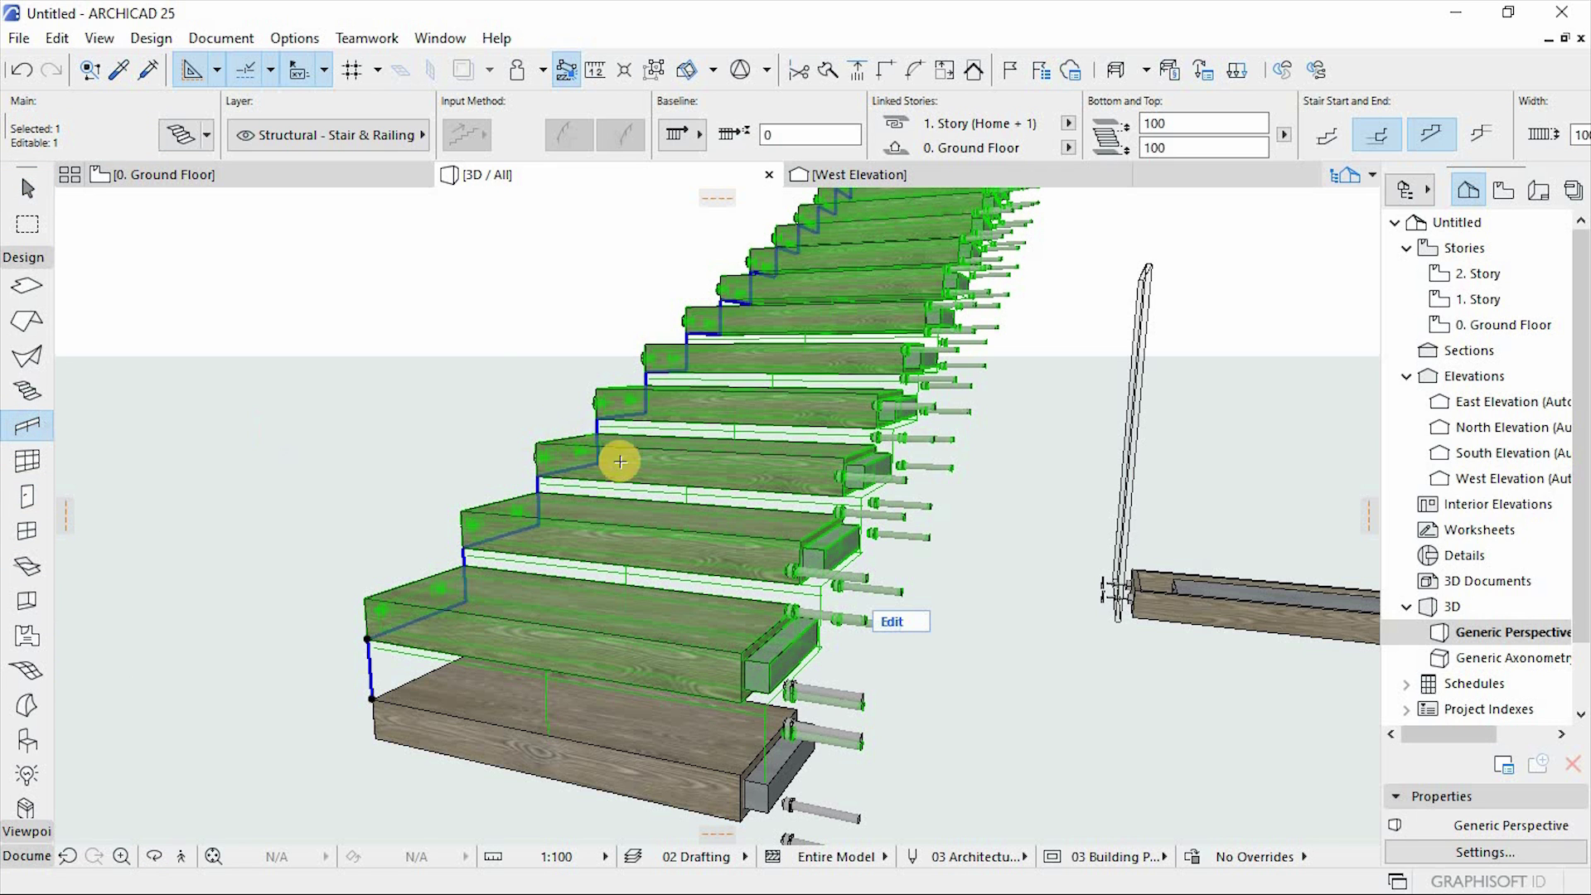
{"action": "left_click", "coordinate": [207, 134]}
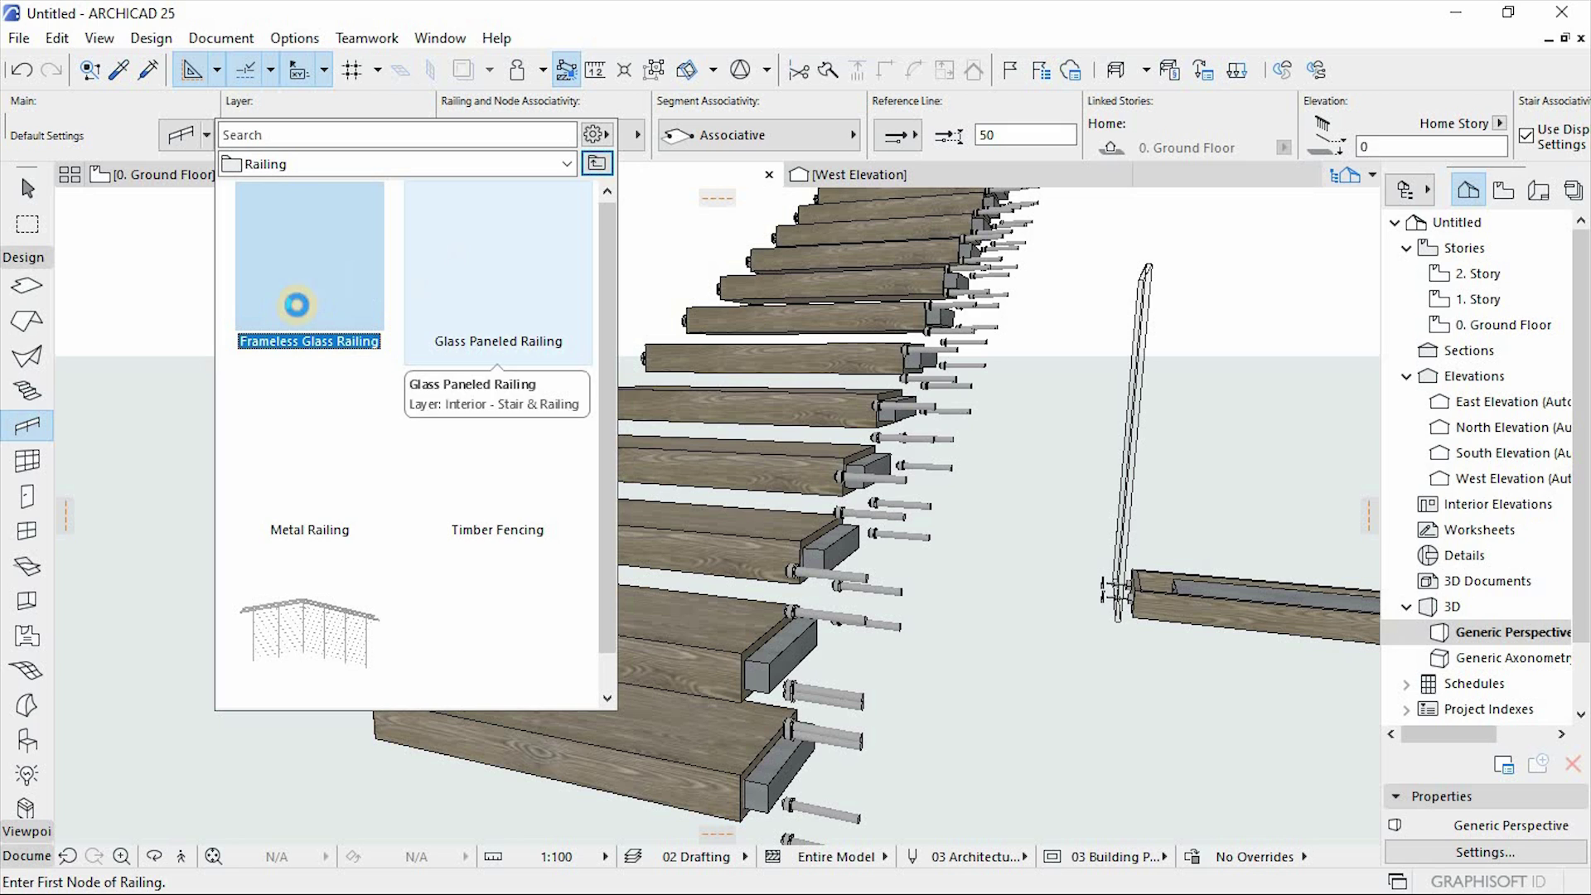
{"action": "left_click", "coordinate": [203, 365]}
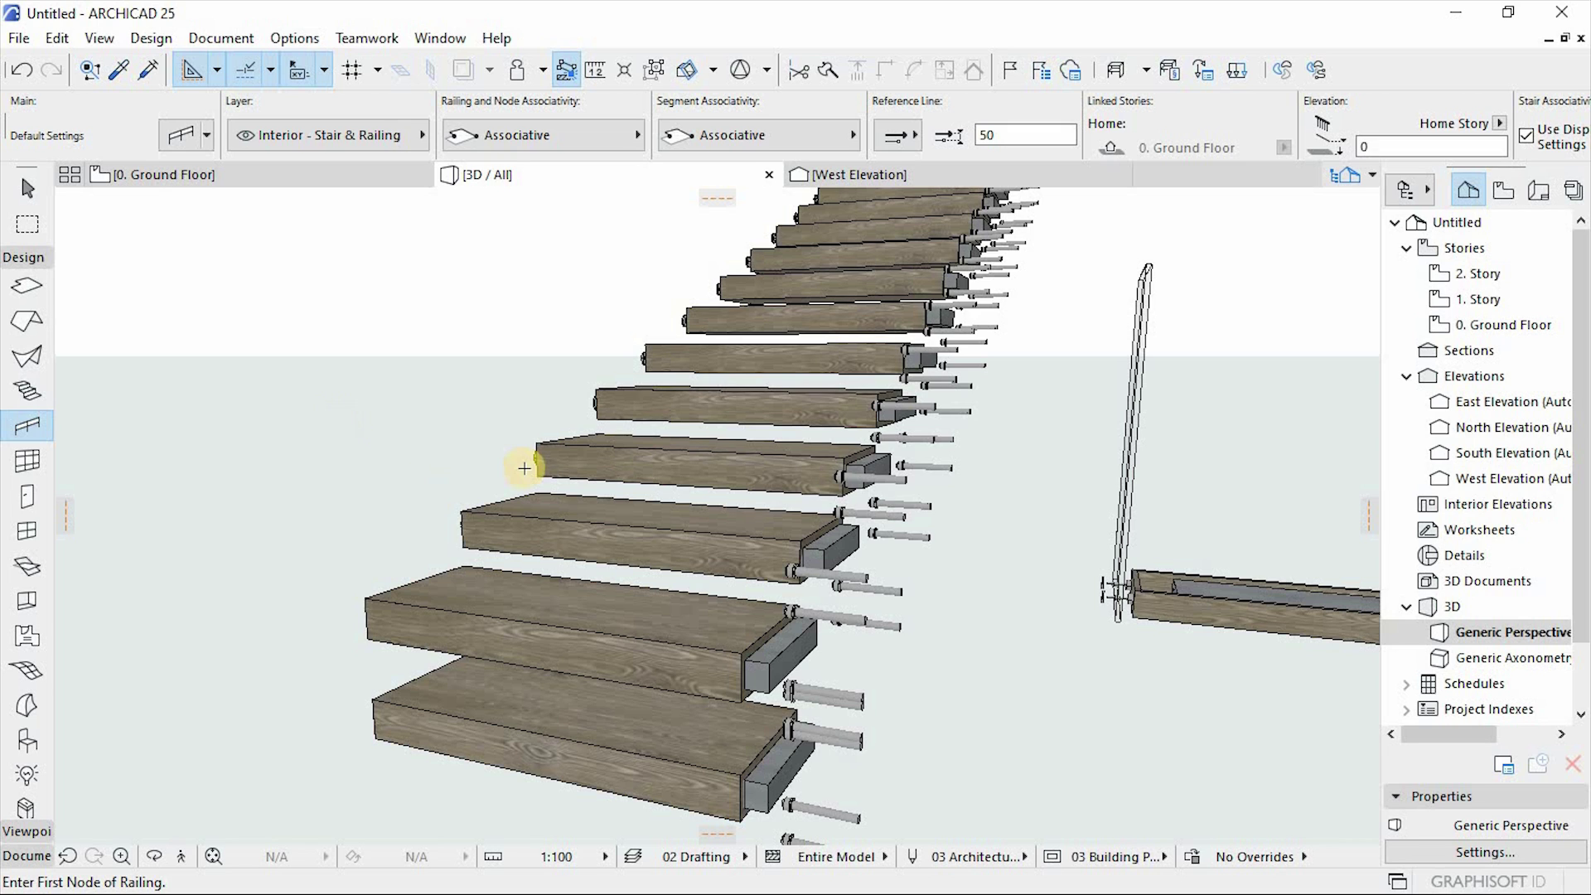
{"action": "scroll", "coordinate": [757, 498], "scroll_direction": "down", "scroll_amount": 1}
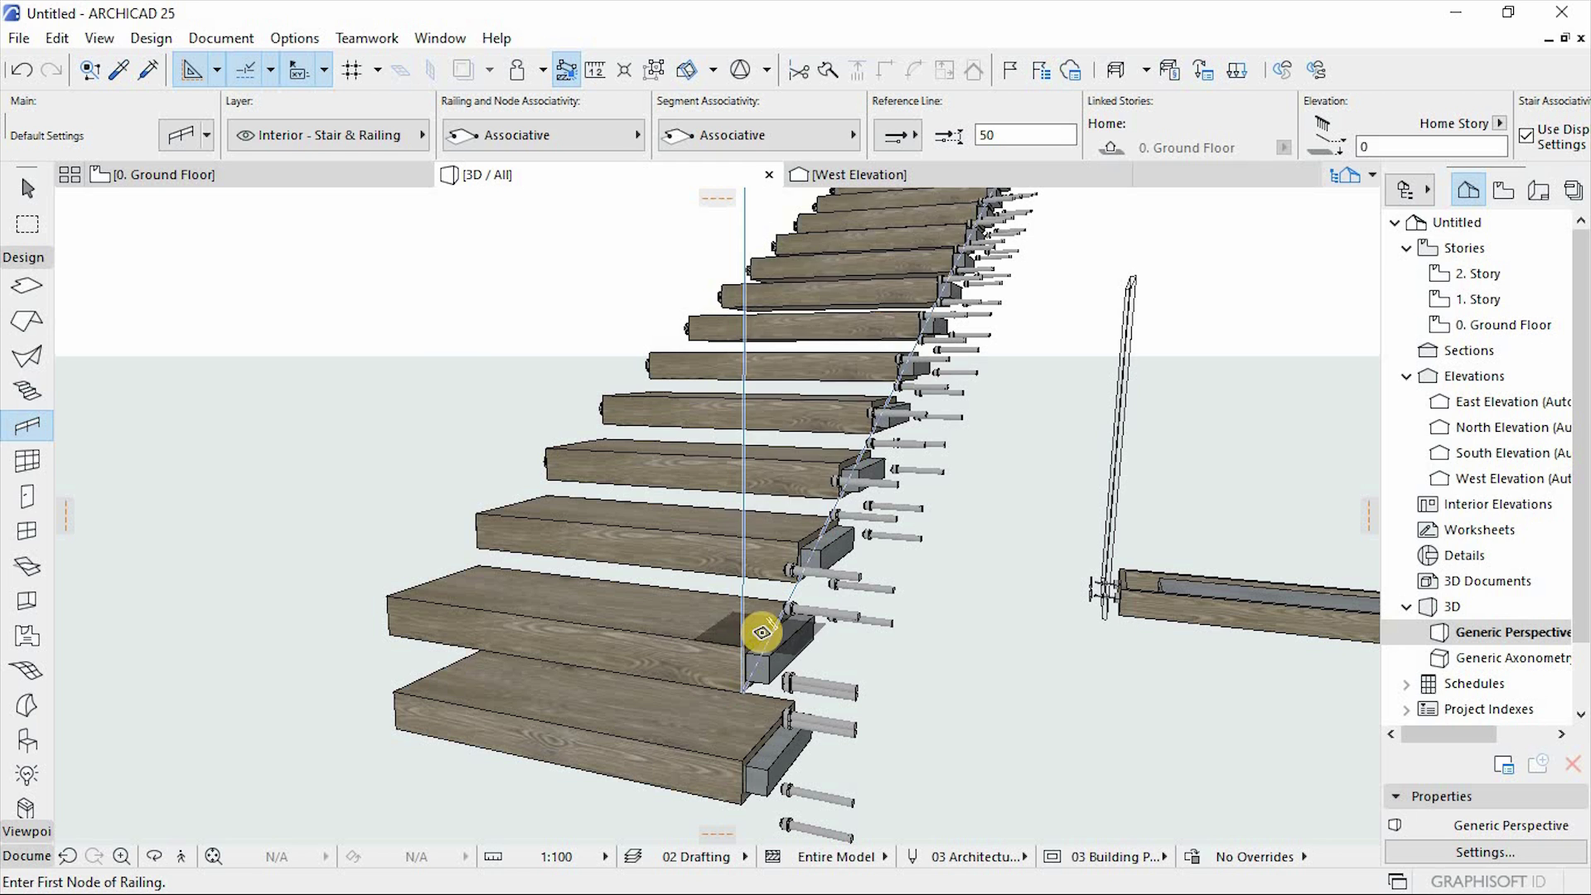
{"action": "left_click", "coordinate": [761, 632]}
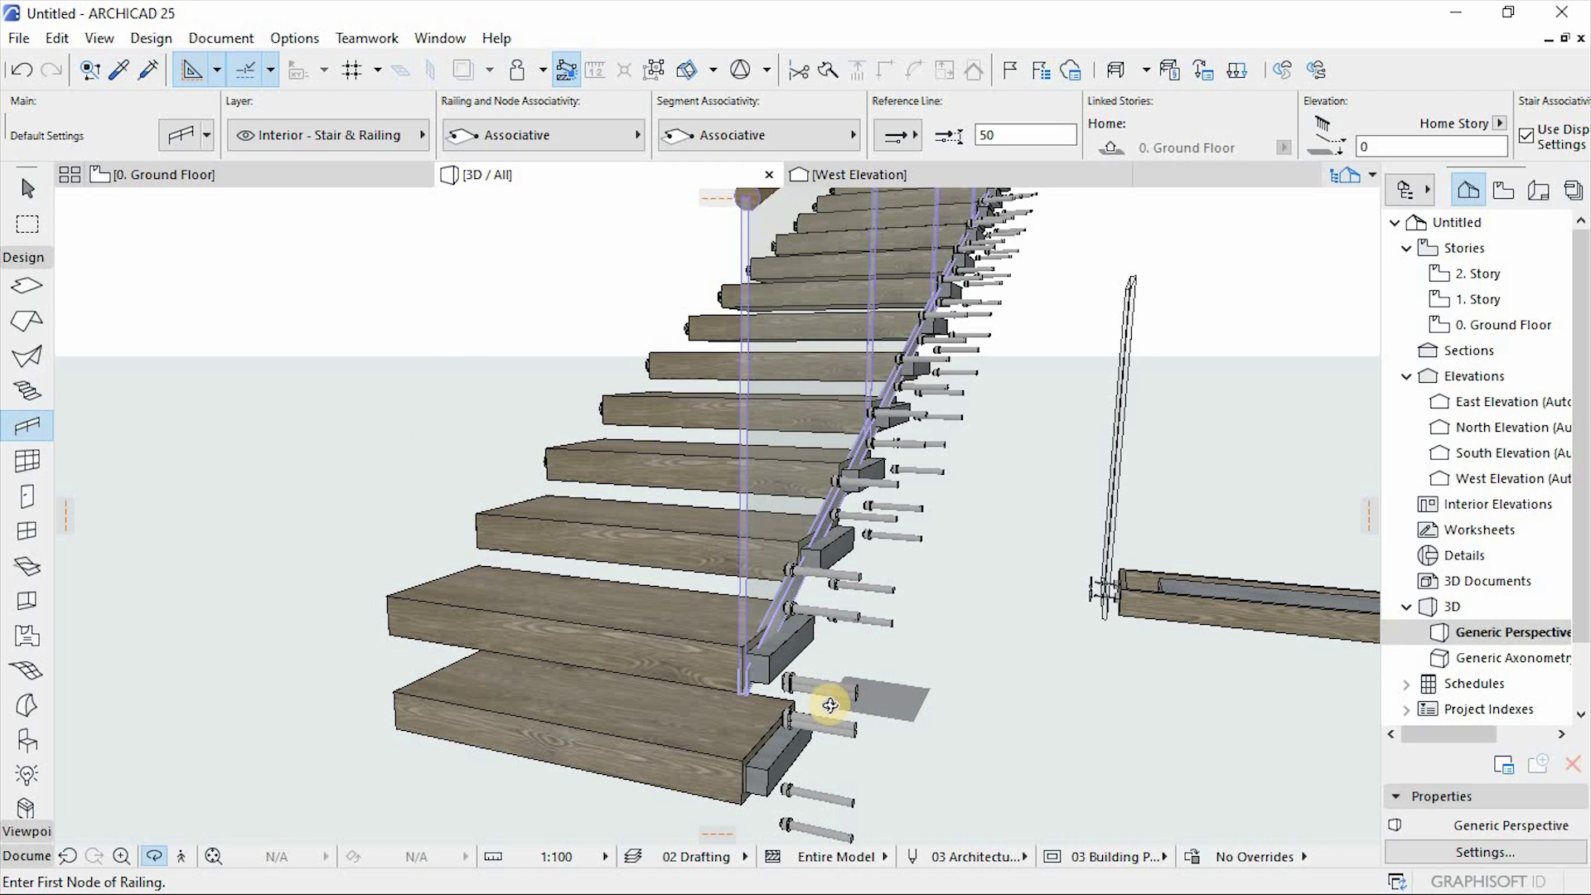
Examine the new glass railing, its handrail and its base along the tread edges in the 3D view.
{"action": "scroll", "coordinate": [829, 700], "scroll_direction": "down", "scroll_amount": 3}
{"action": "scroll", "coordinate": [799, 610], "scroll_direction": "up", "scroll_amount": 5}
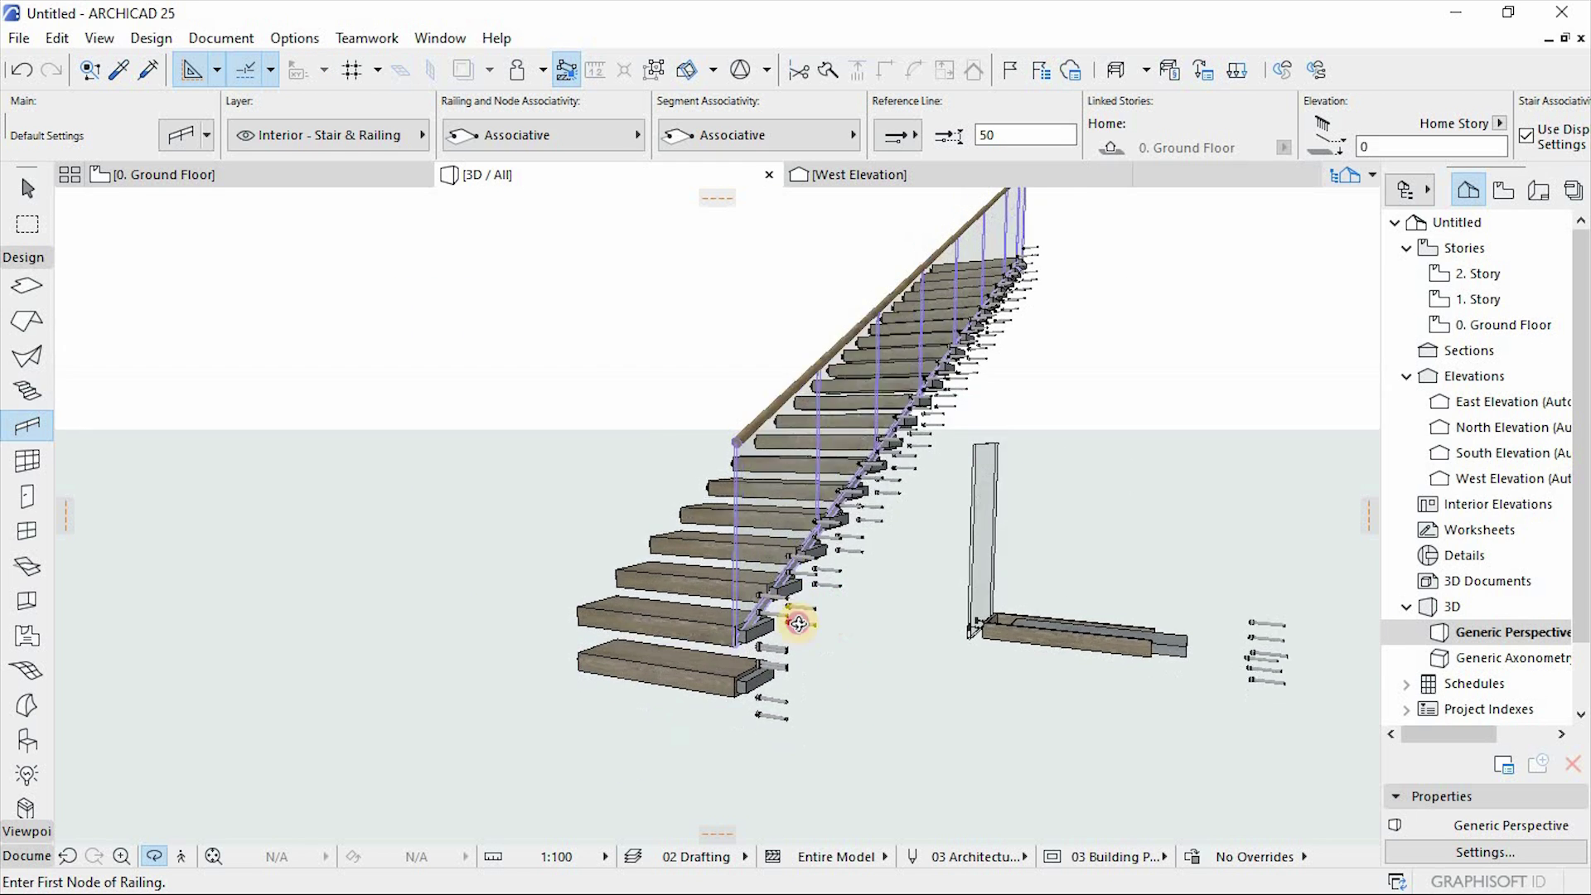
{"action": "scroll", "coordinate": [706, 546], "scroll_direction": "up", "scroll_amount": 2}
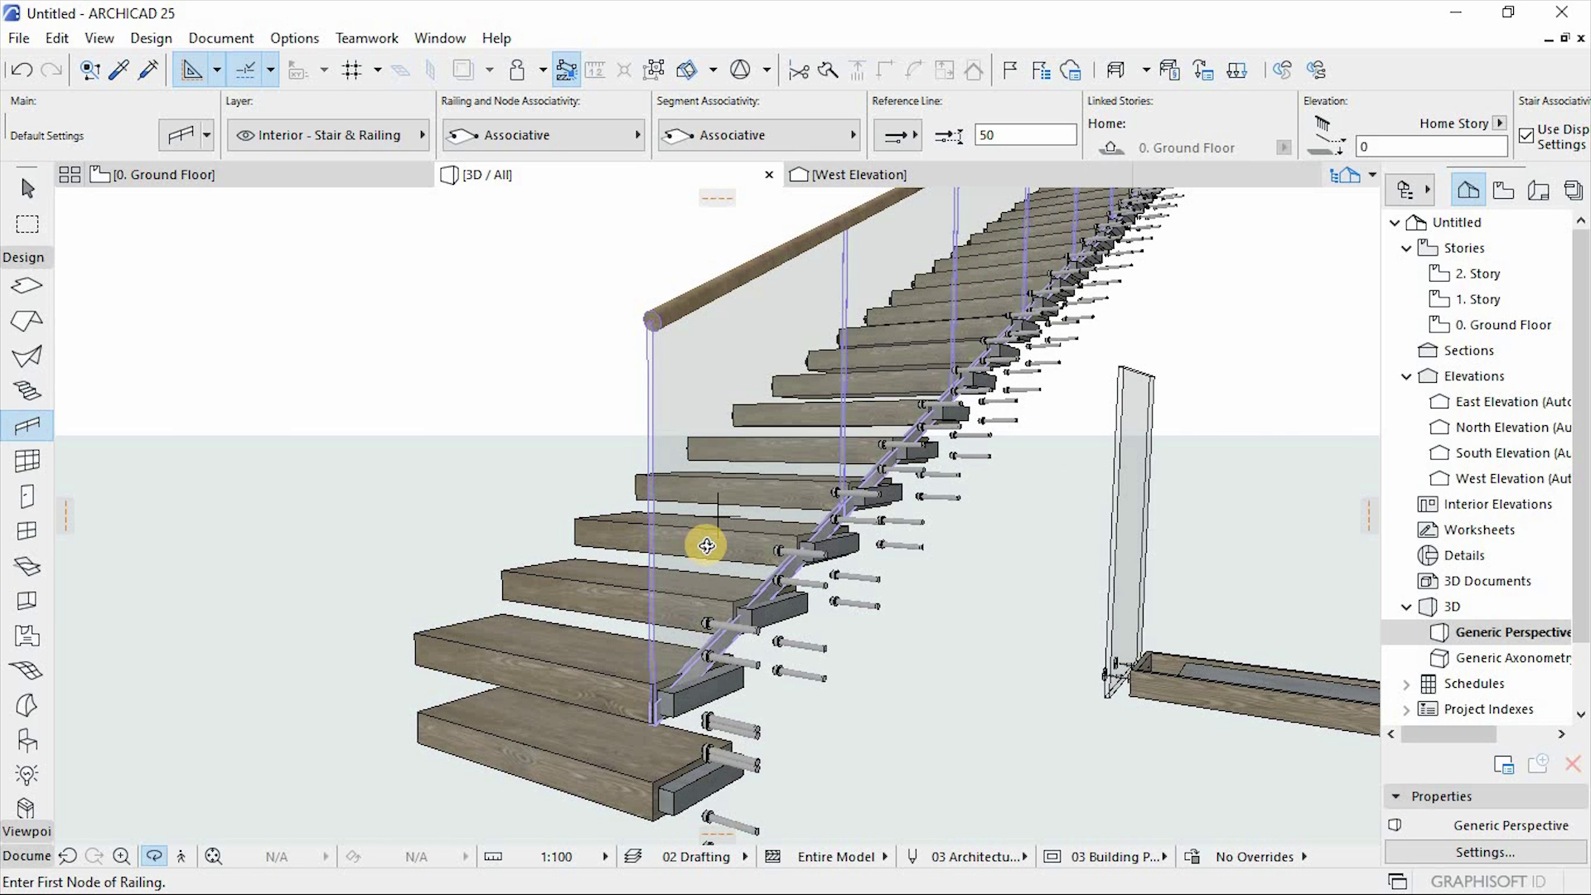
{"action": "middle_click_drag", "start_coordinate": [706, 545], "coordinate": [699, 663], "text": "shift"}
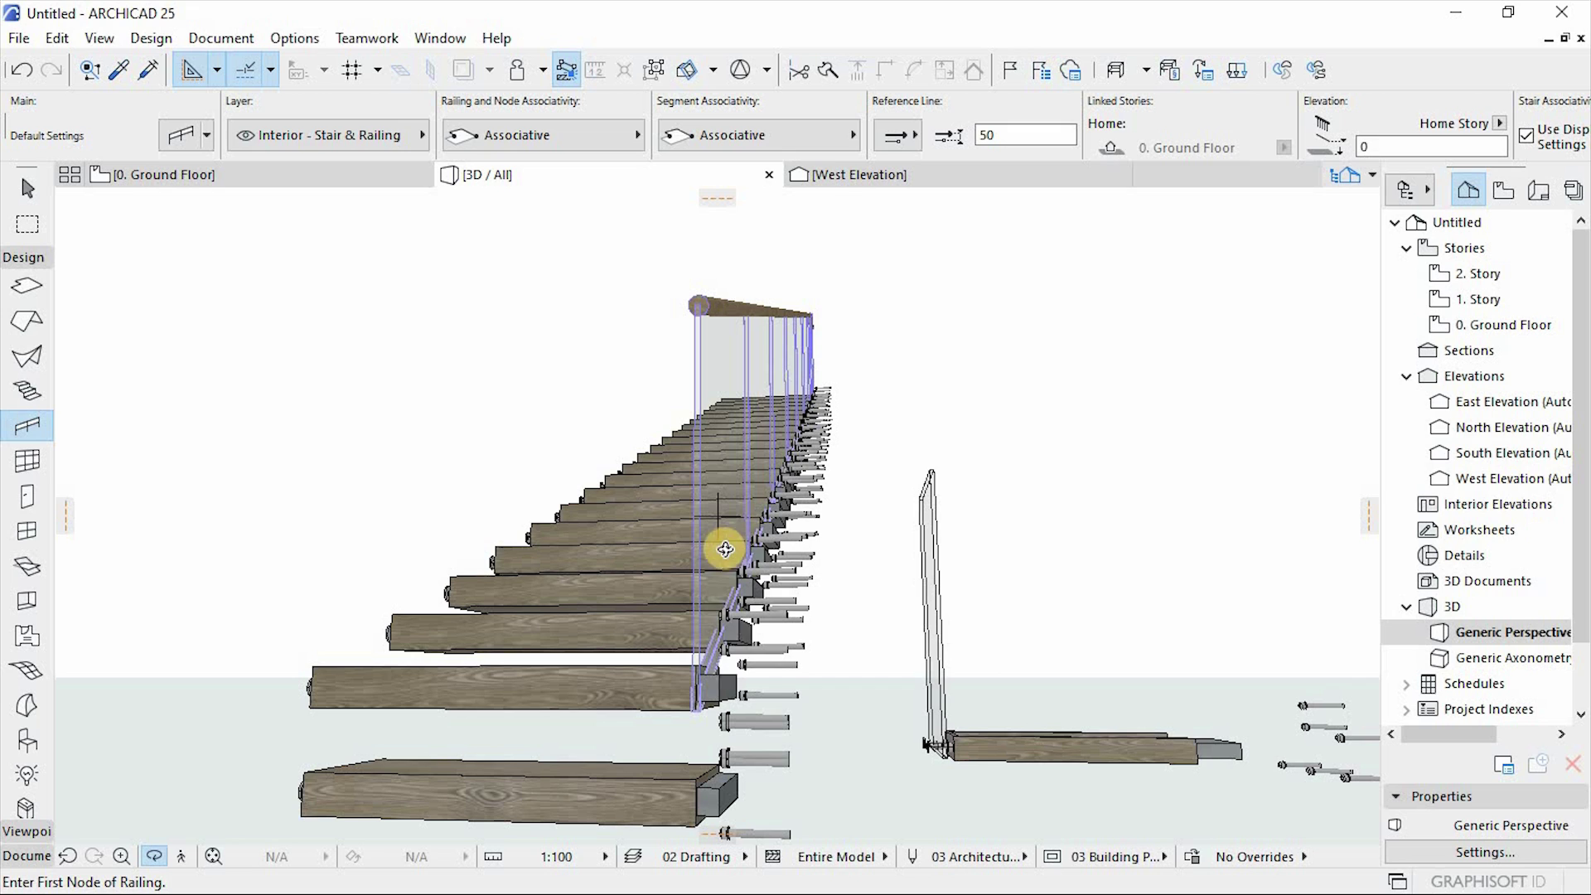
{"action": "left_click", "coordinate": [673, 568]}
{"action": "middle_click_drag", "start_coordinate": [672, 568], "coordinate": [743, 630], "text": "shift"}
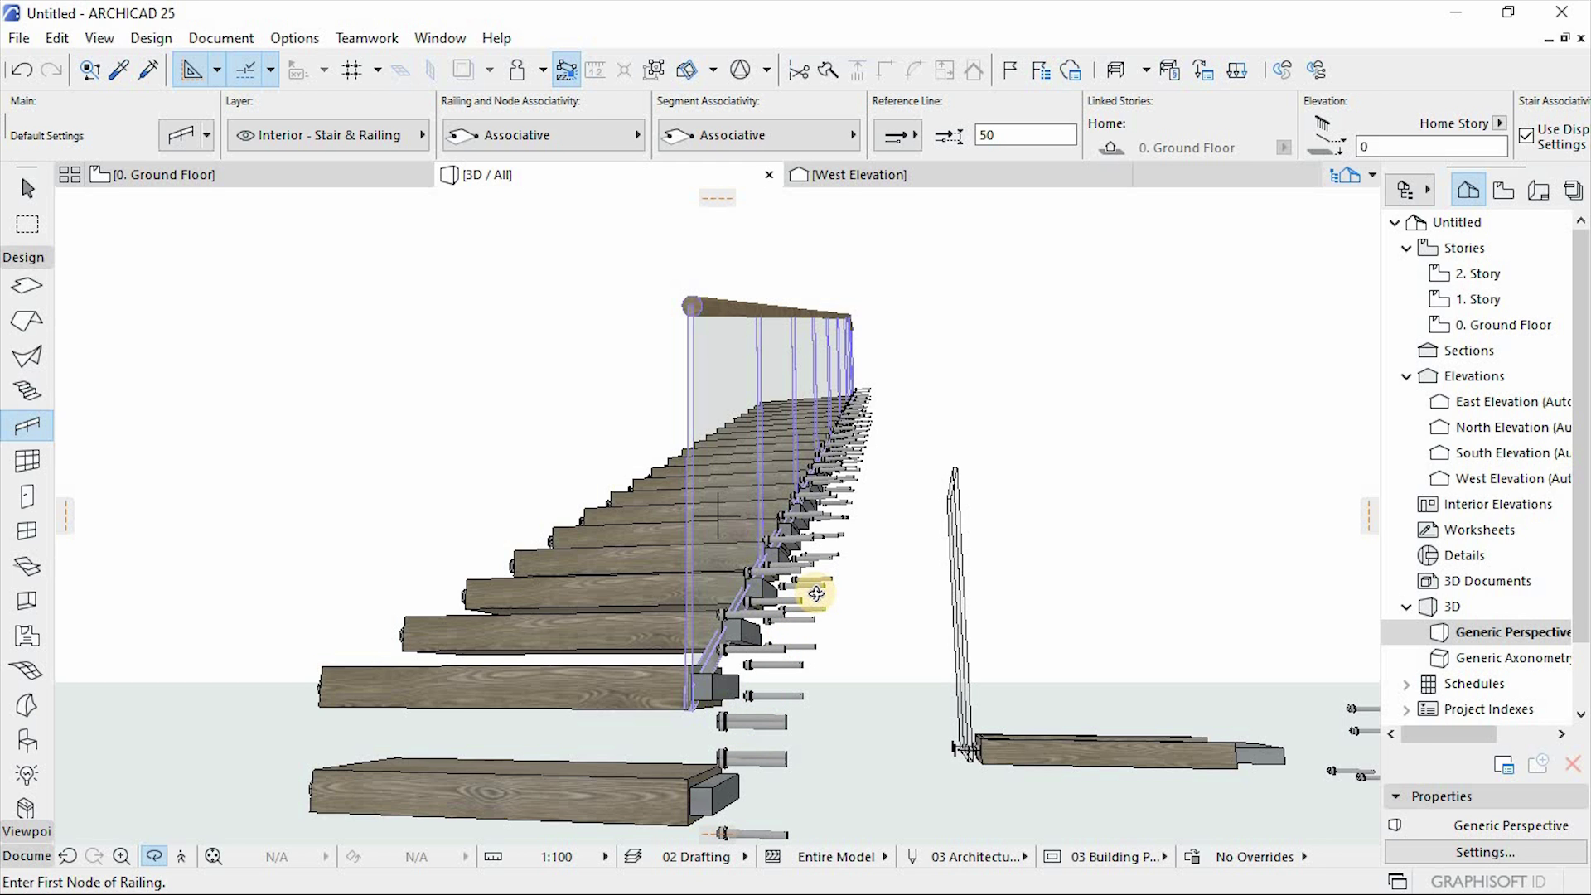
{"action": "middle_click_drag", "start_coordinate": [790, 667], "coordinate": [788, 632], "text": "shift"}
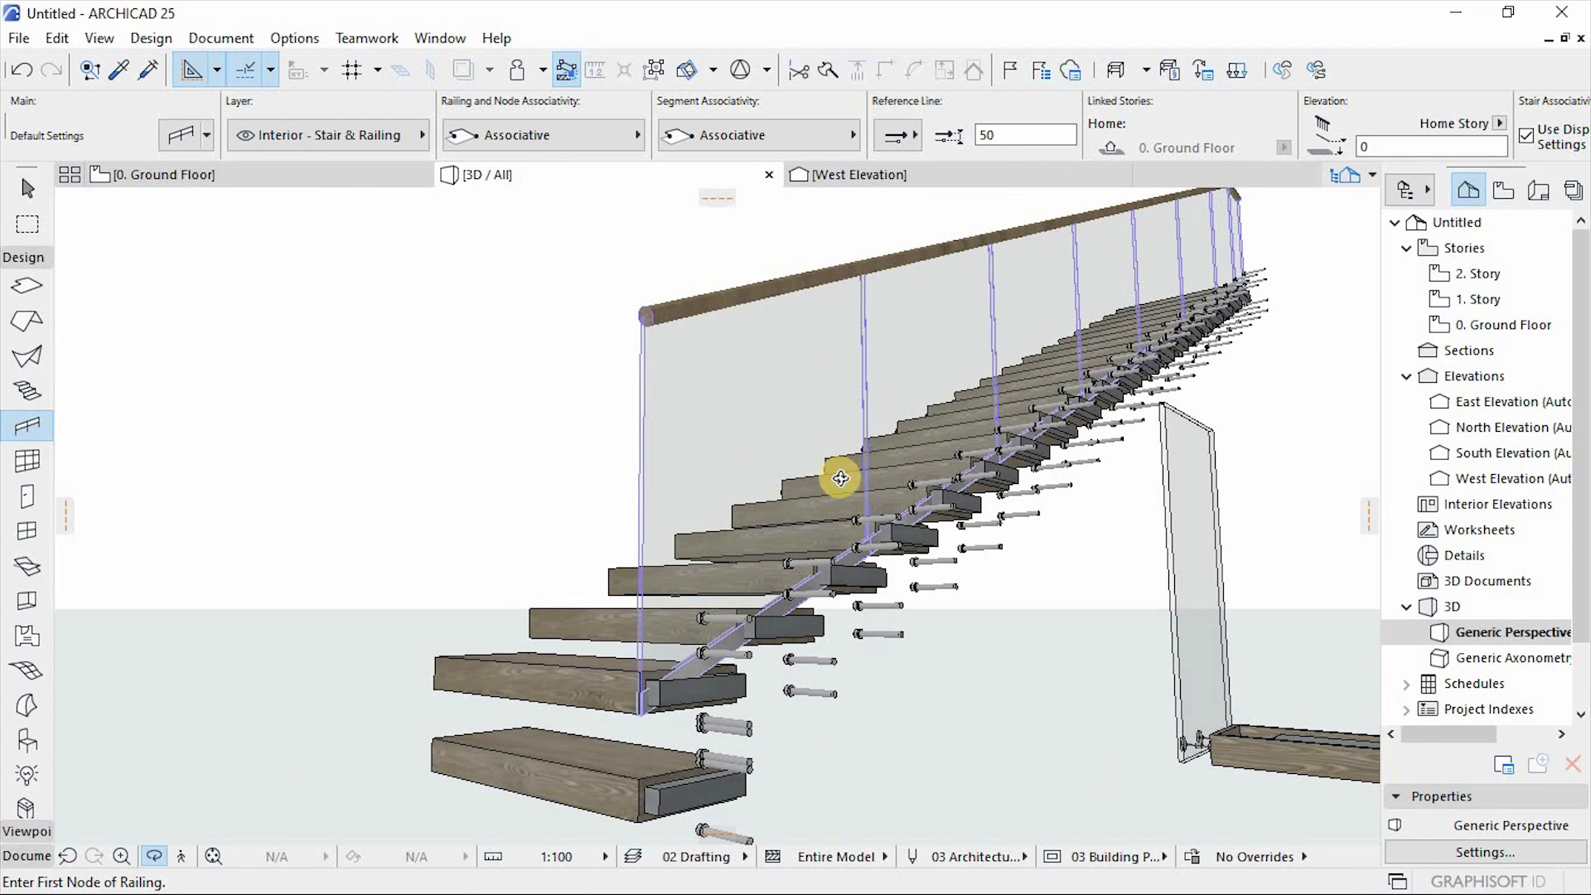
Edit the stair's glass railing and remove its toprail along the whole length.
{"action": "left_click", "coordinate": [722, 313], "text": "shift"}
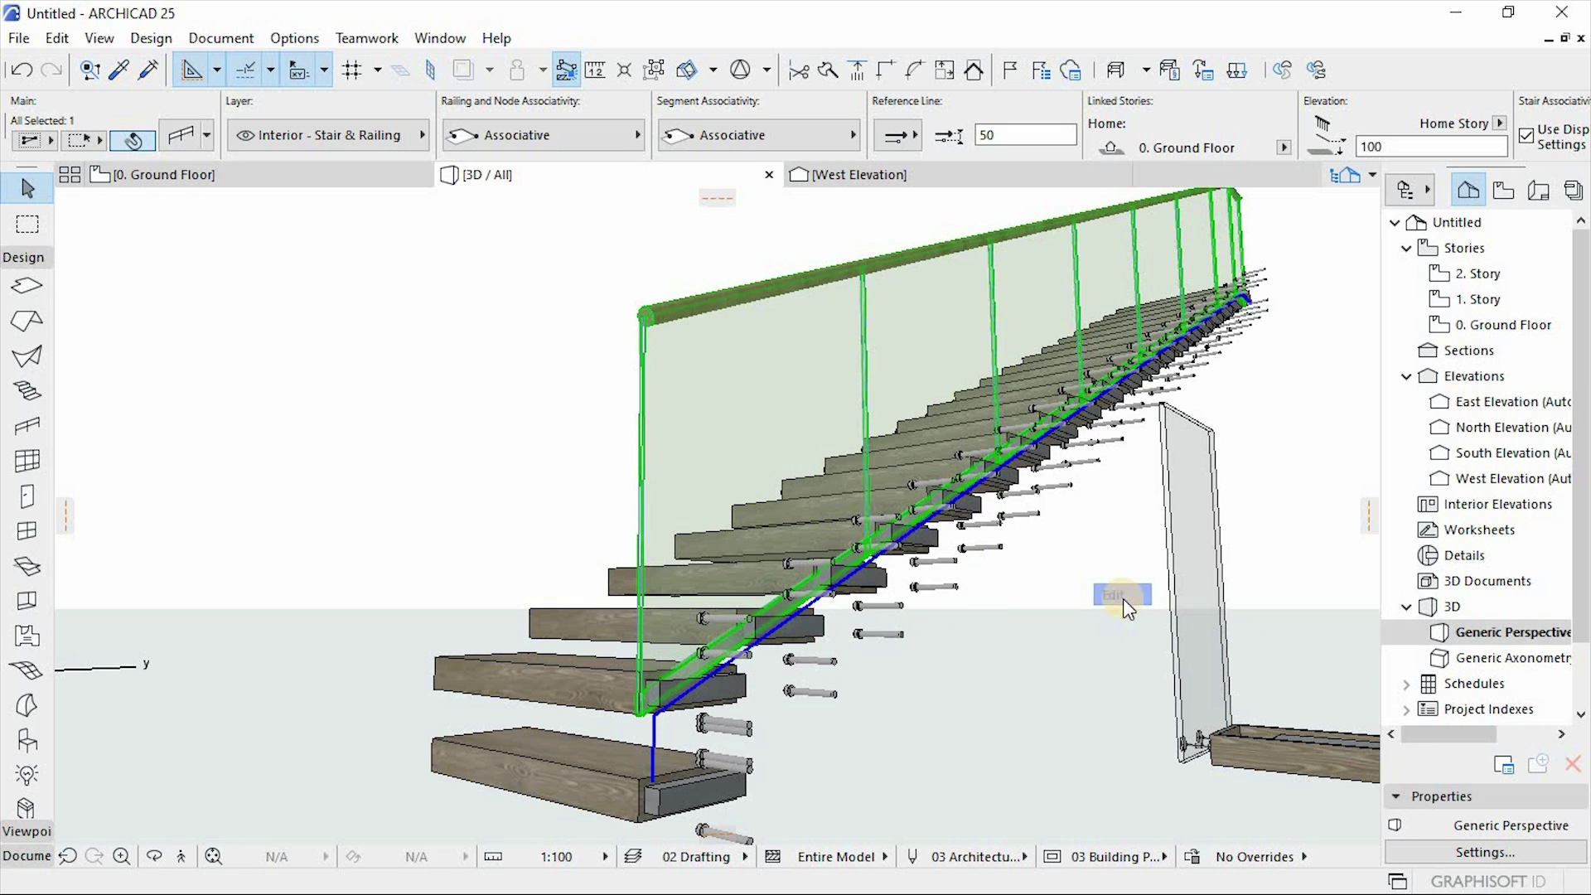
{"action": "left_click", "coordinate": [1101, 595]}
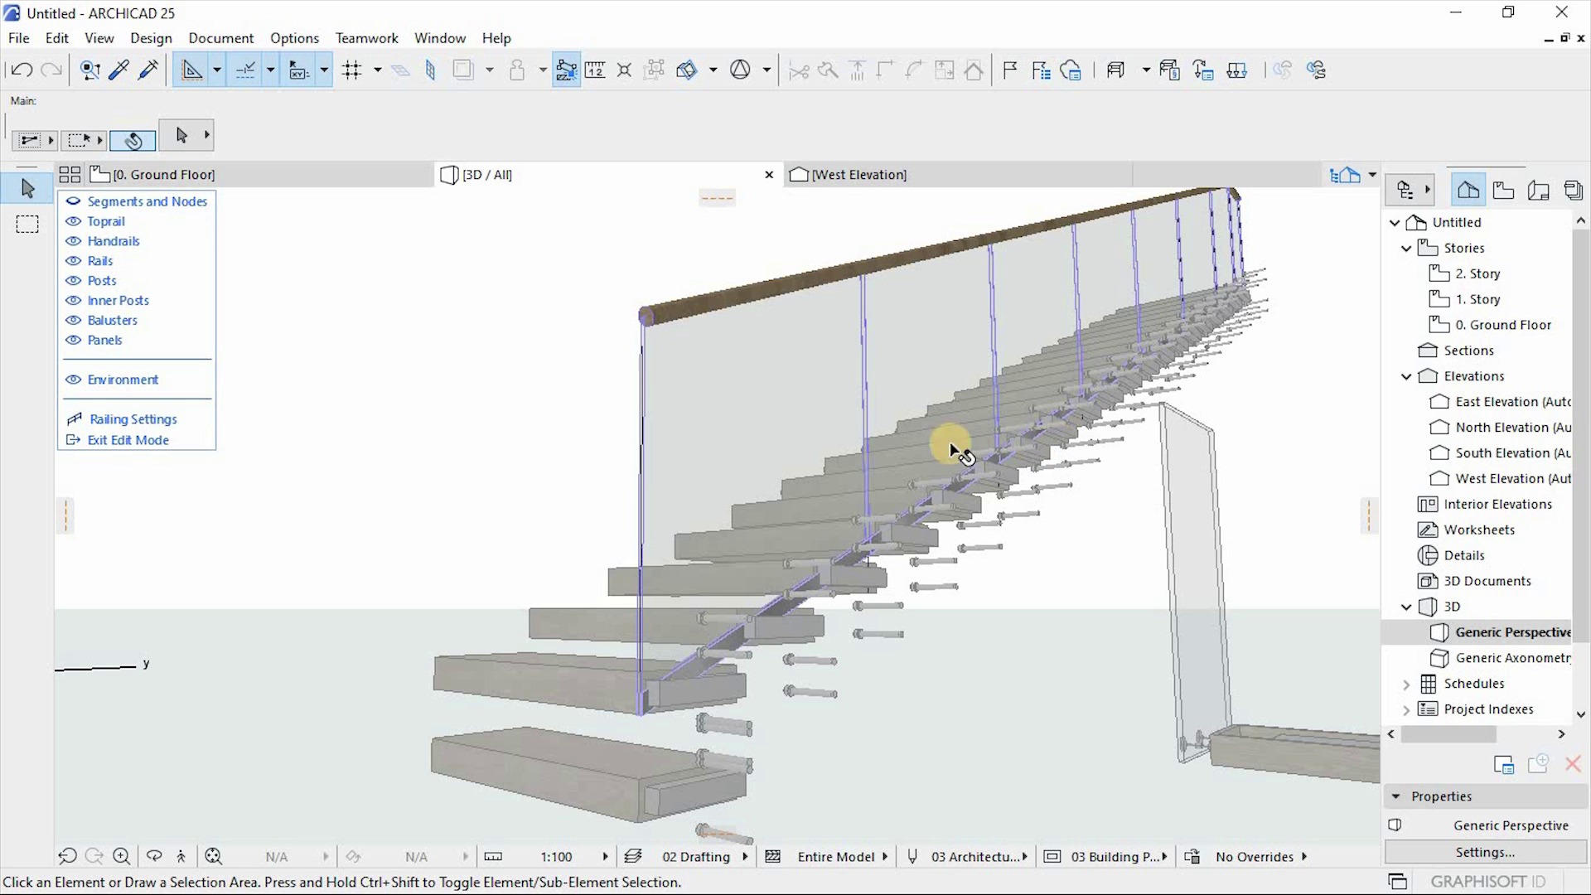
{"action": "left_click", "coordinate": [771, 311]}
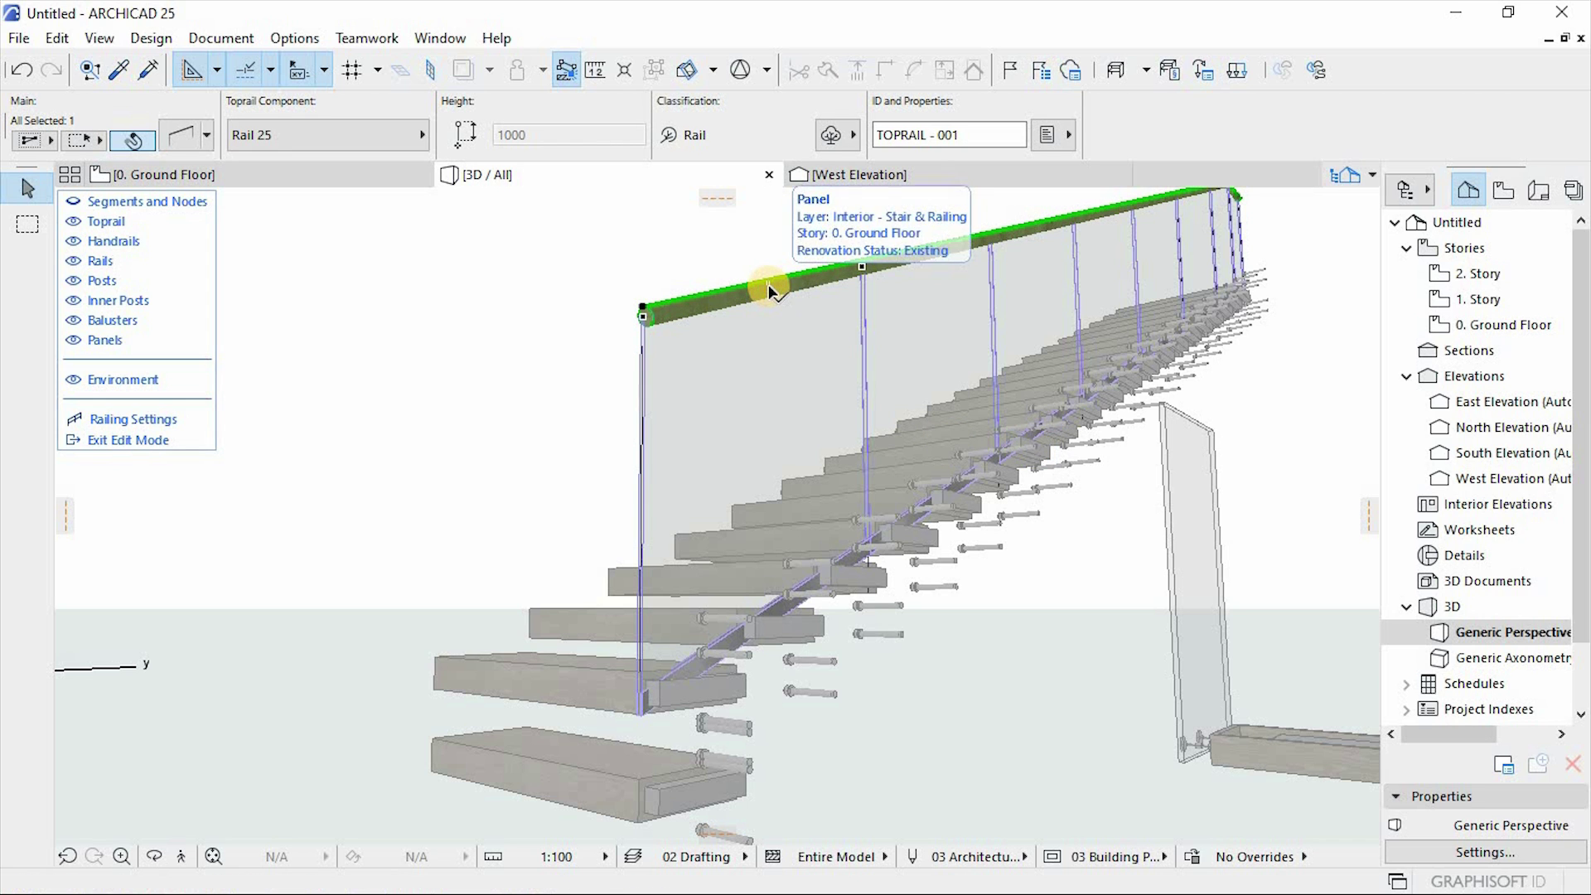
{"action": "left_click", "coordinate": [753, 285]}
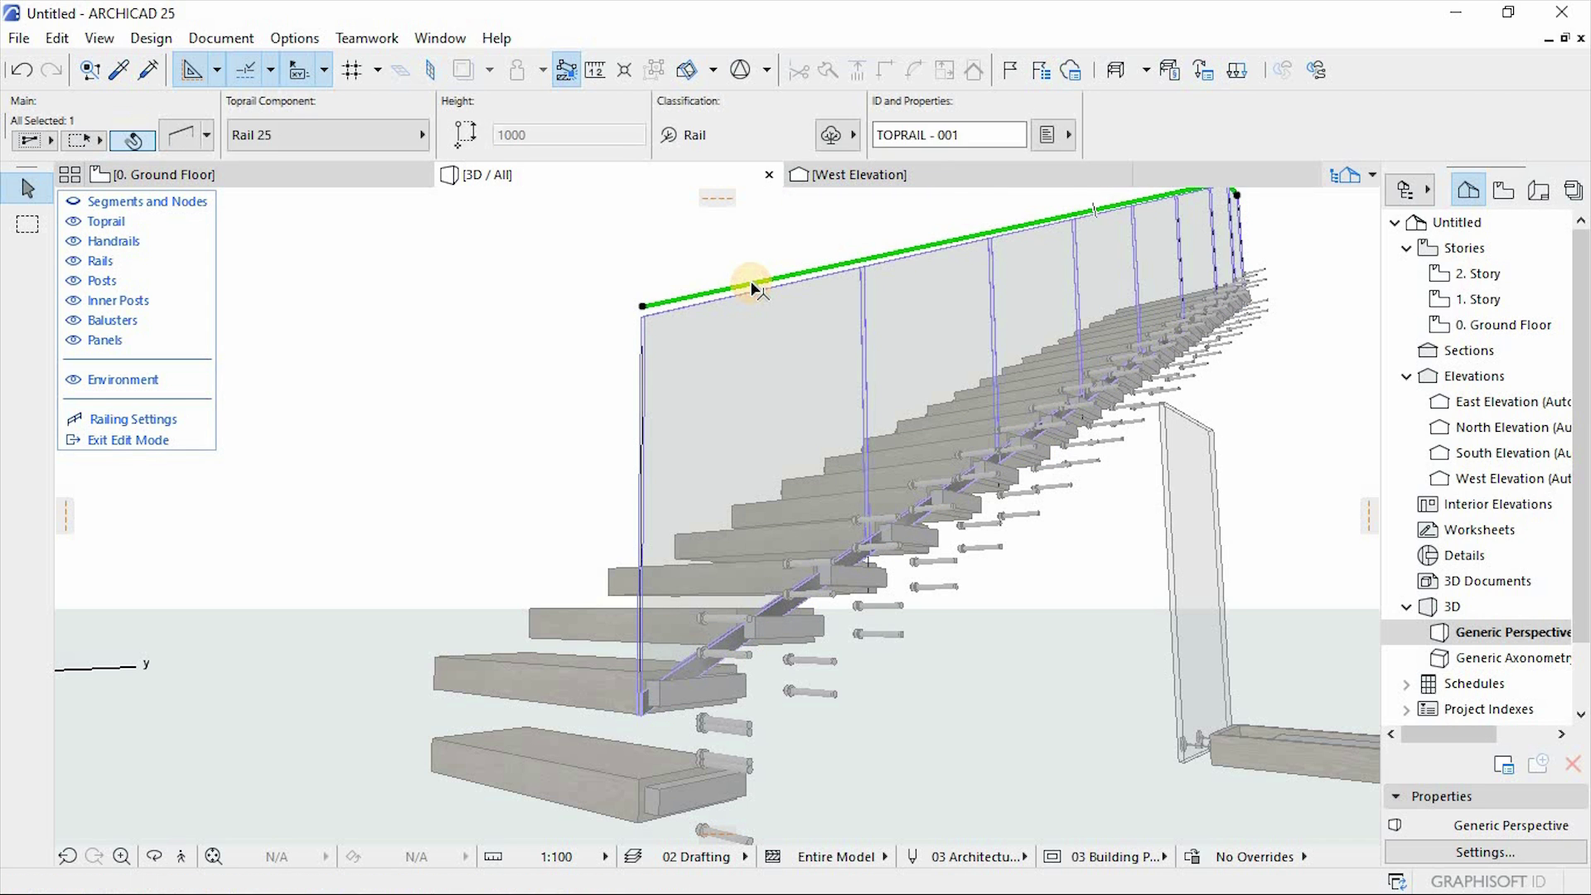
{"action": "key", "text": "Escape"}
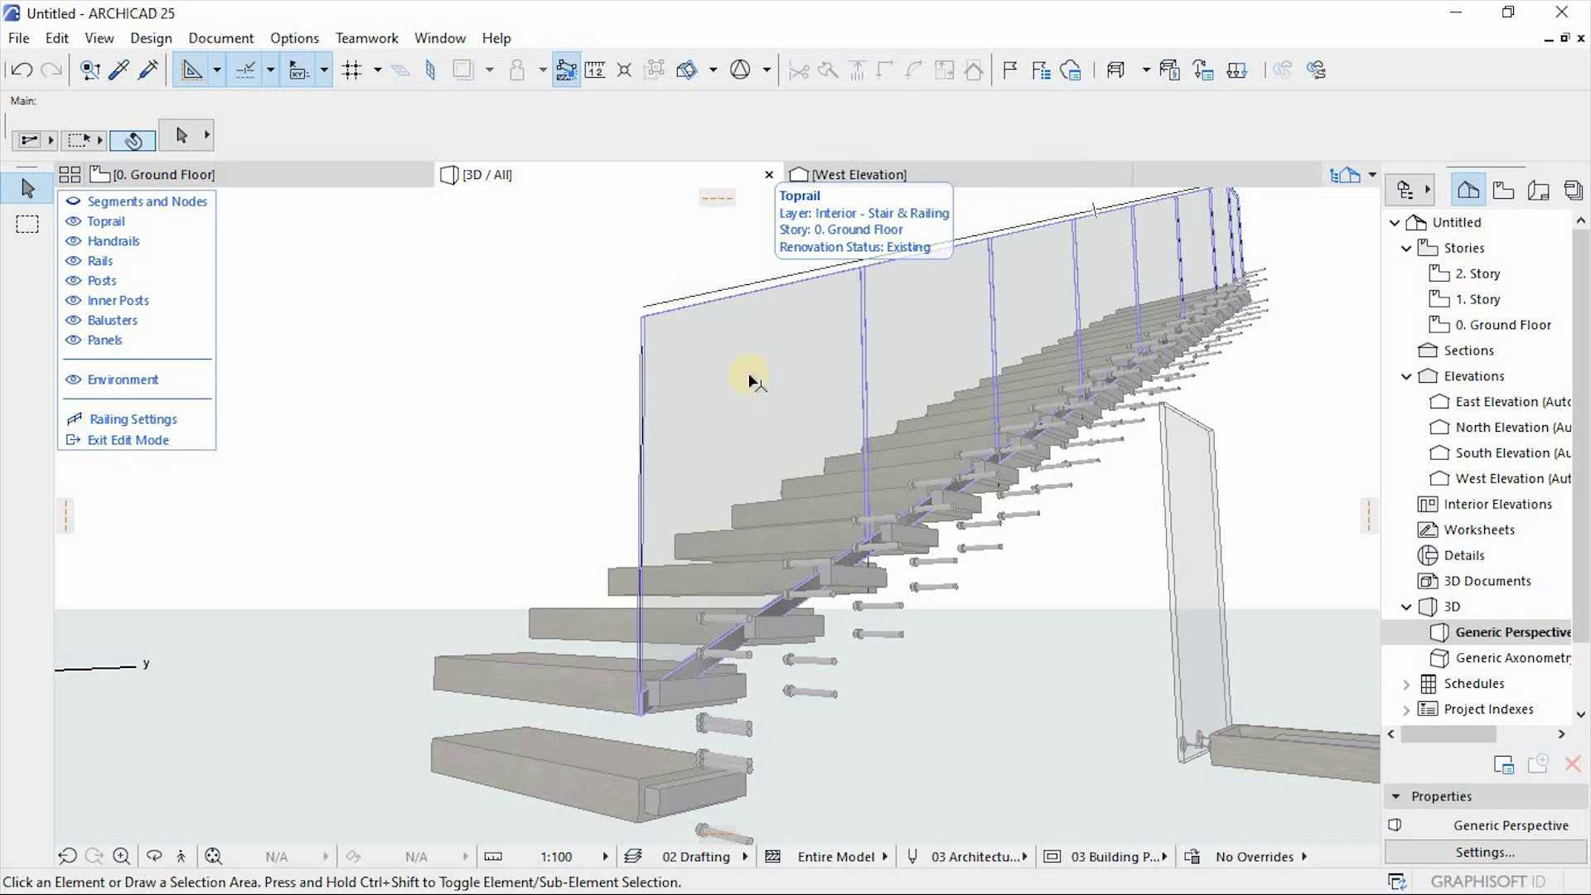
Select all of the railing's panels and turn off their fixing.
{"action": "key", "text": "ctrl+a"}
{"action": "left_click", "coordinate": [740, 419]}
{"action": "left_click", "coordinate": [183, 132]}
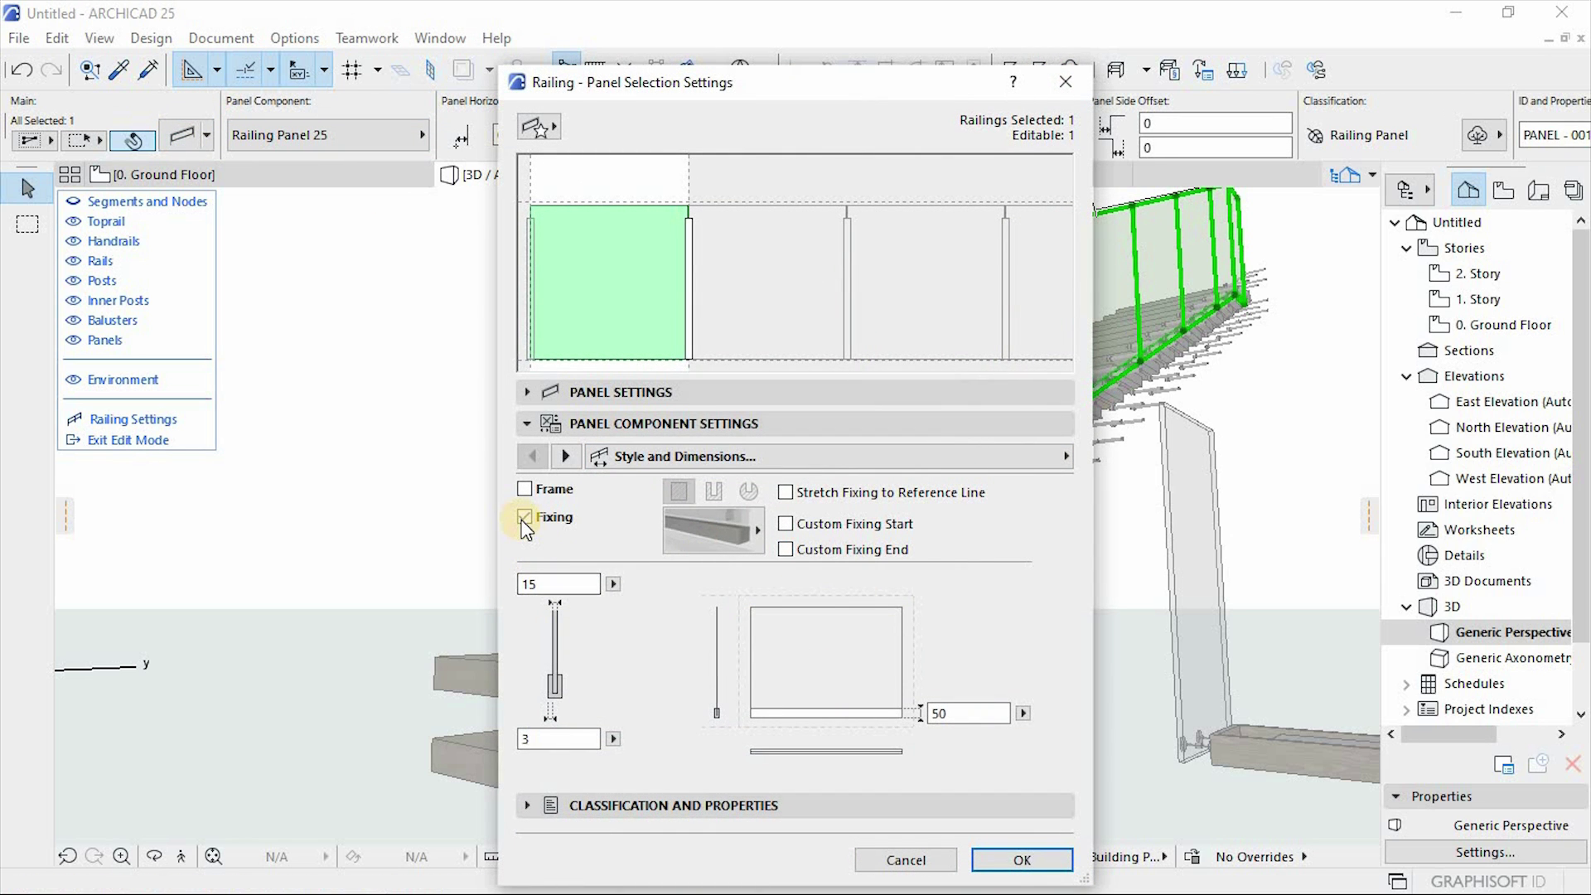
{"action": "left_click", "coordinate": [524, 519]}
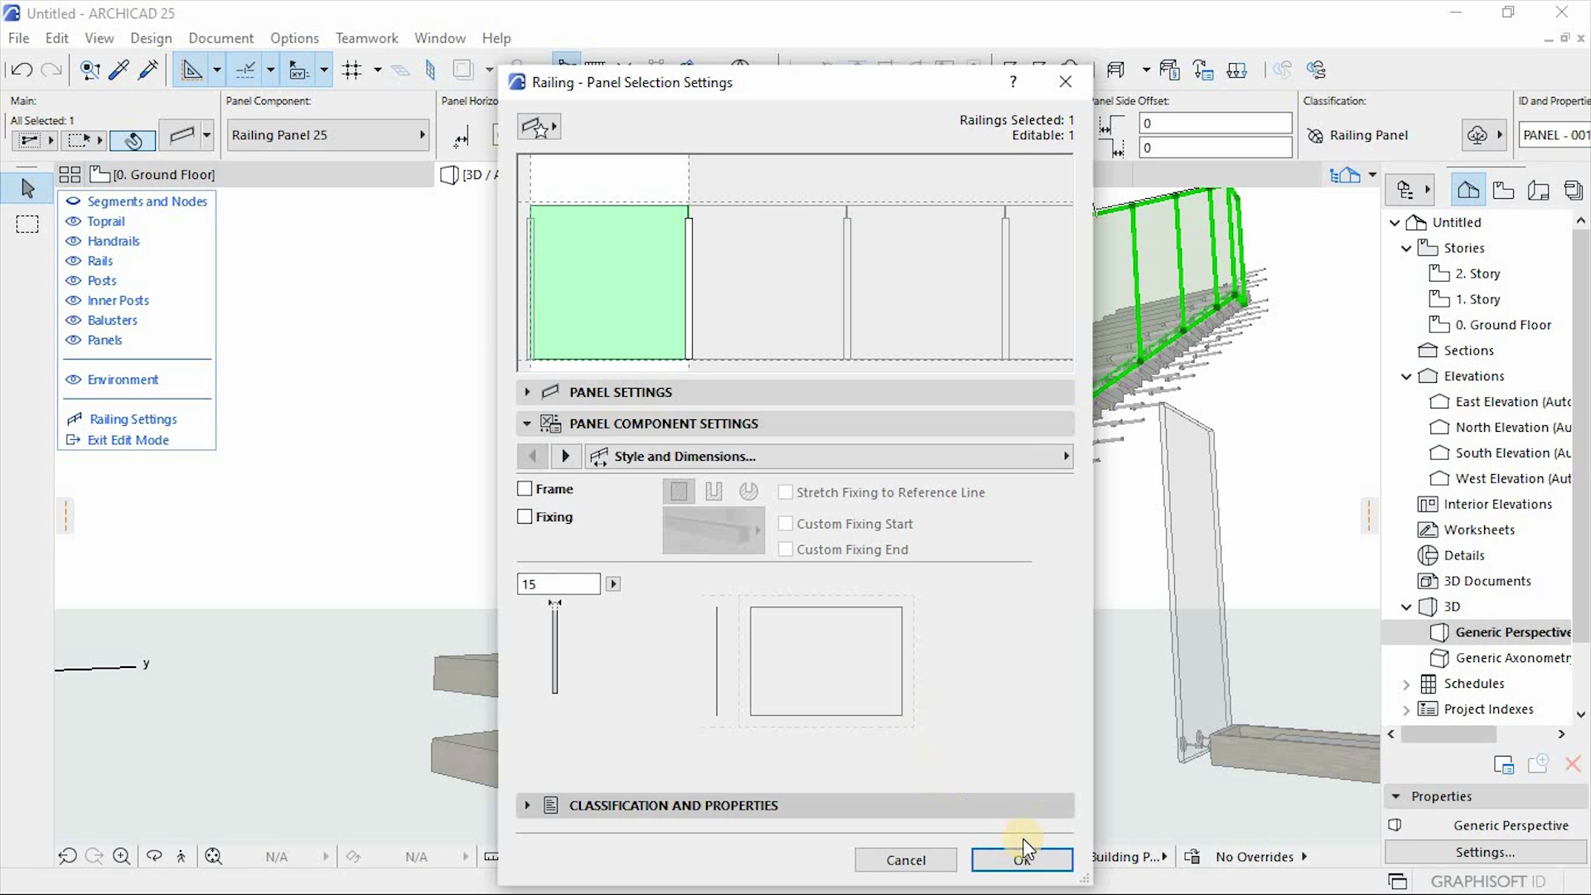
{"action": "left_click", "coordinate": [1021, 859]}
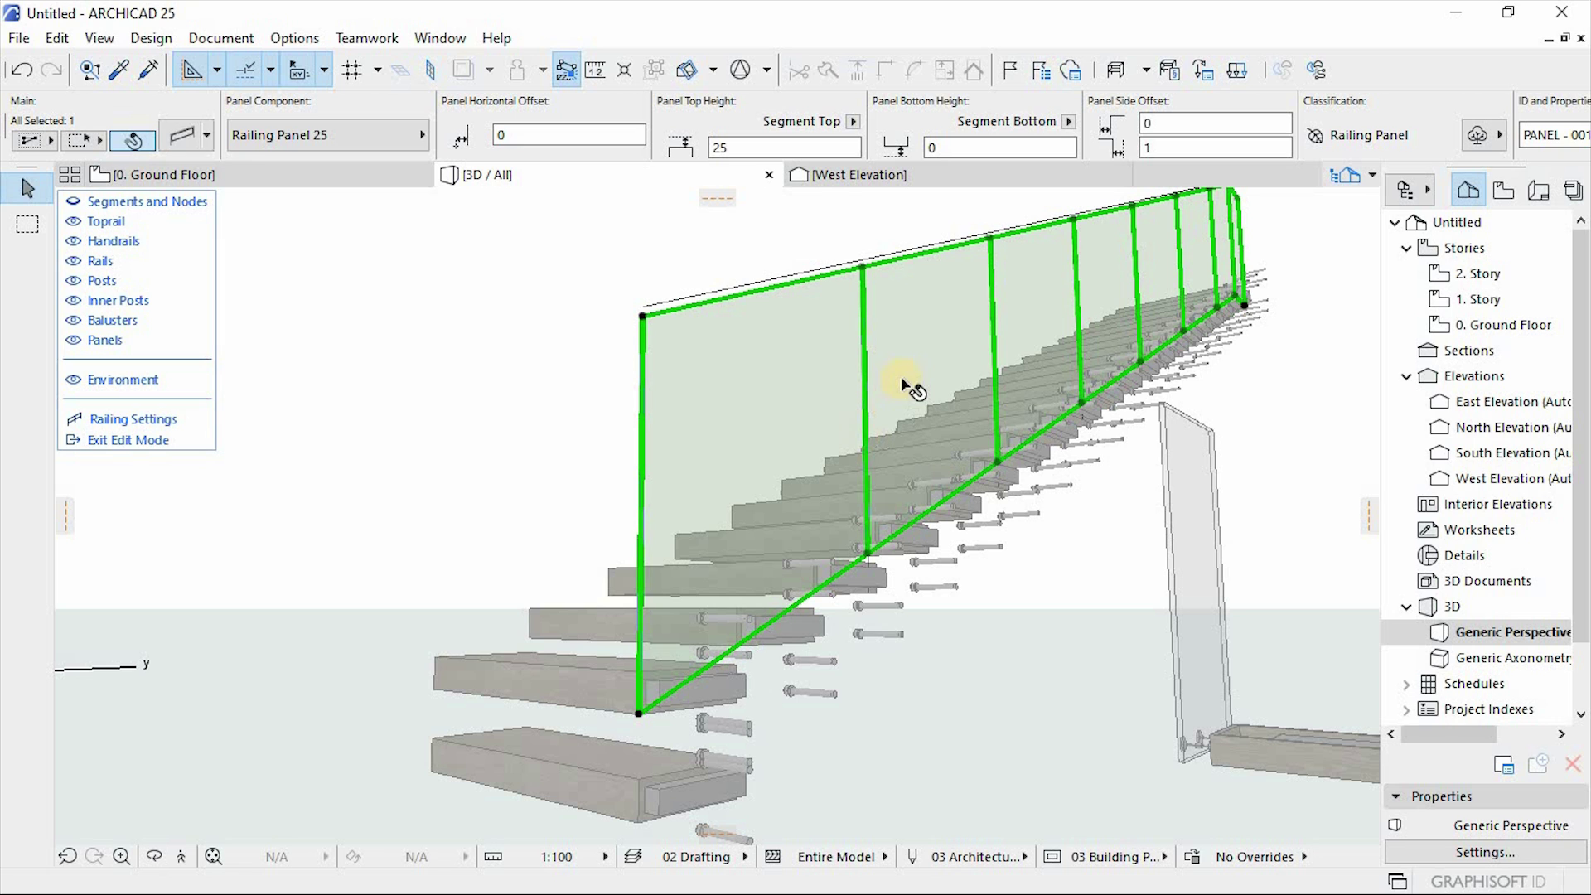
Set the panels' building material to Steel - Structural and override their surface with Metal - Stainless Steel.
{"action": "double_click", "coordinate": [878, 328]}
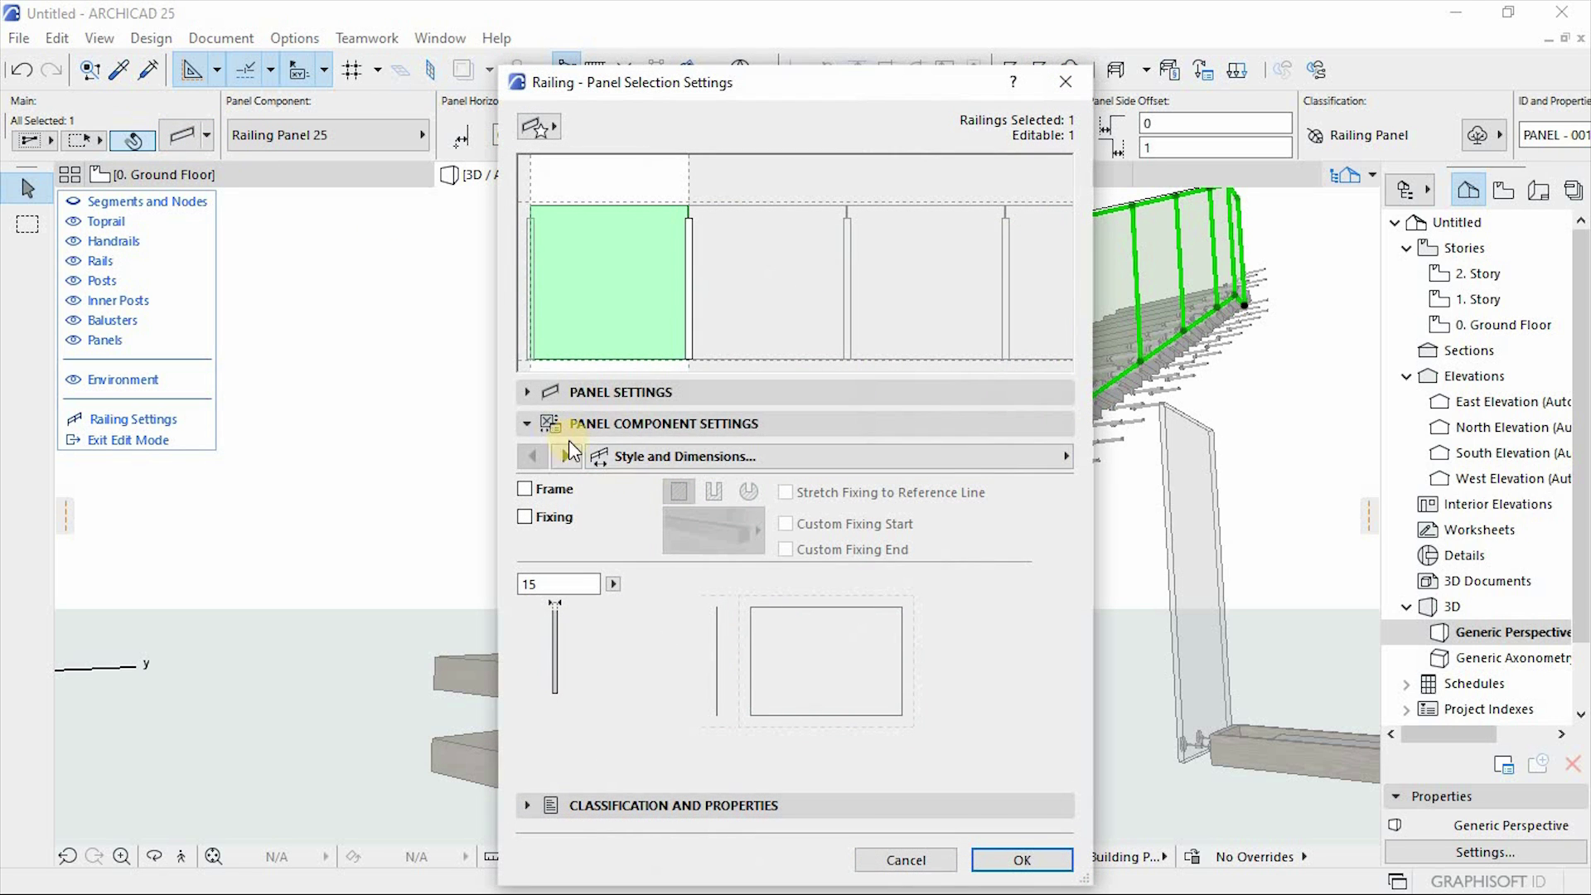
{"action": "left_click", "coordinate": [528, 392]}
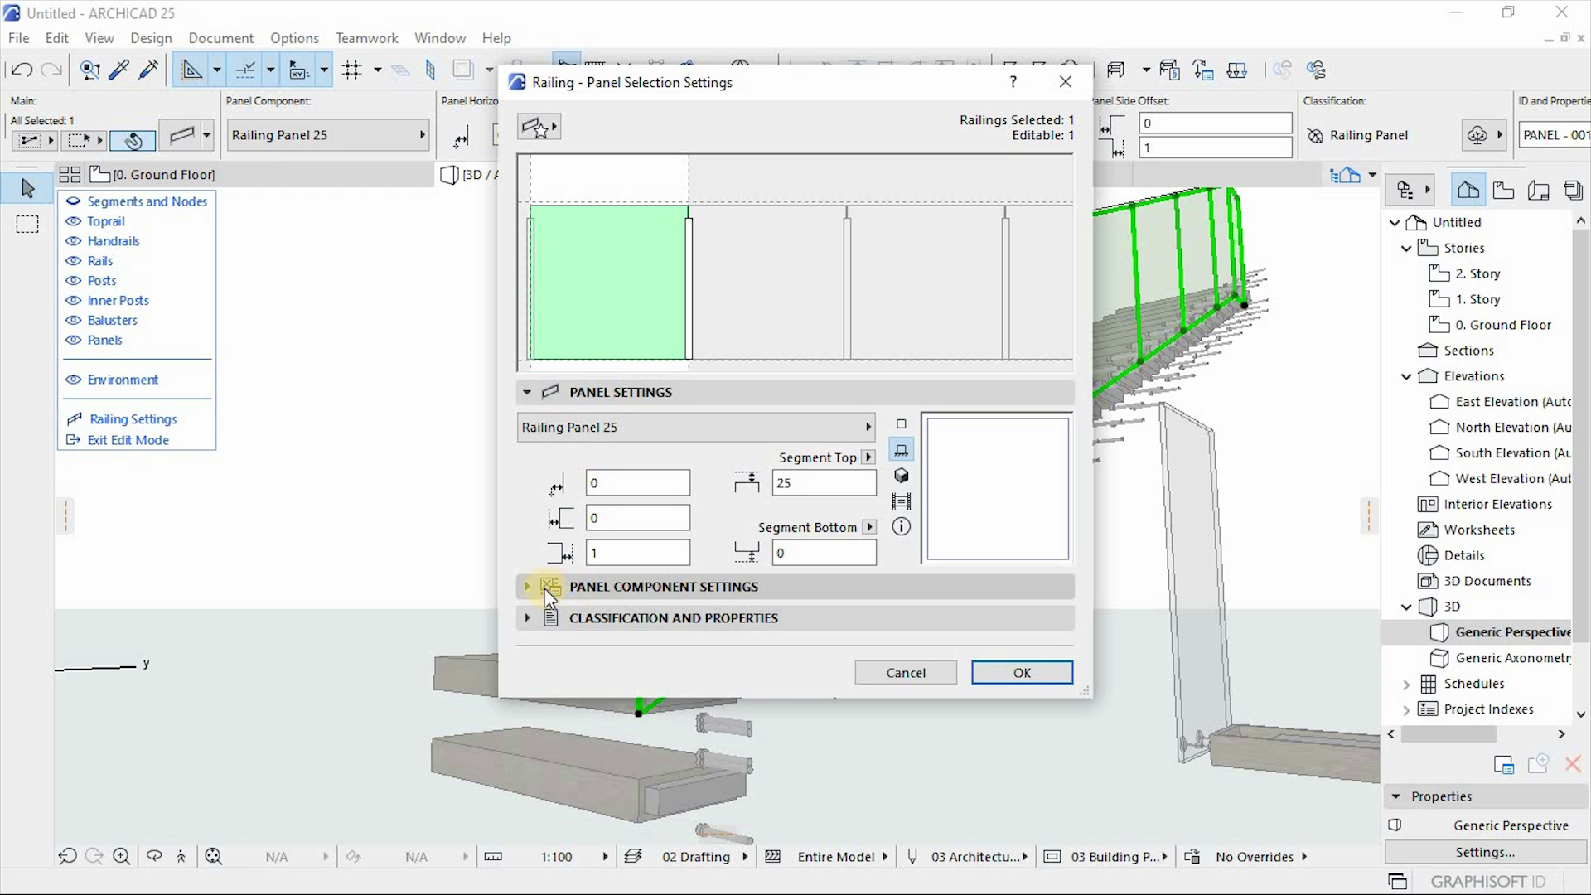
{"action": "left_click", "coordinate": [549, 589]}
{"action": "left_click", "coordinate": [565, 456]}
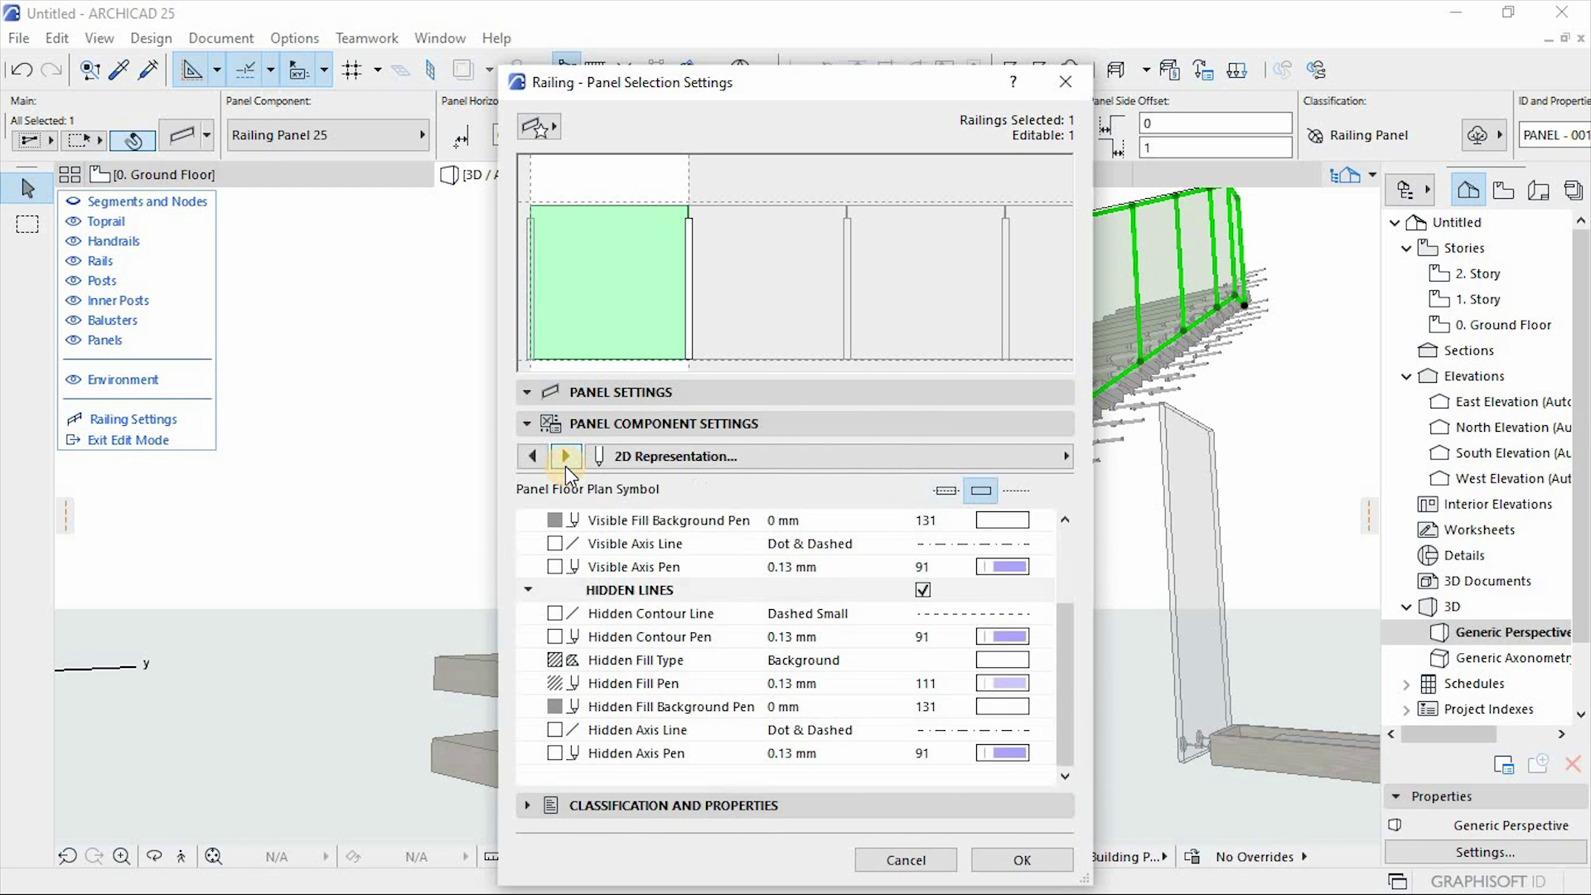
{"action": "left_click", "coordinate": [565, 457]}
{"action": "scroll", "coordinate": [910, 599], "scroll_direction": "down", "scroll_amount": 1}
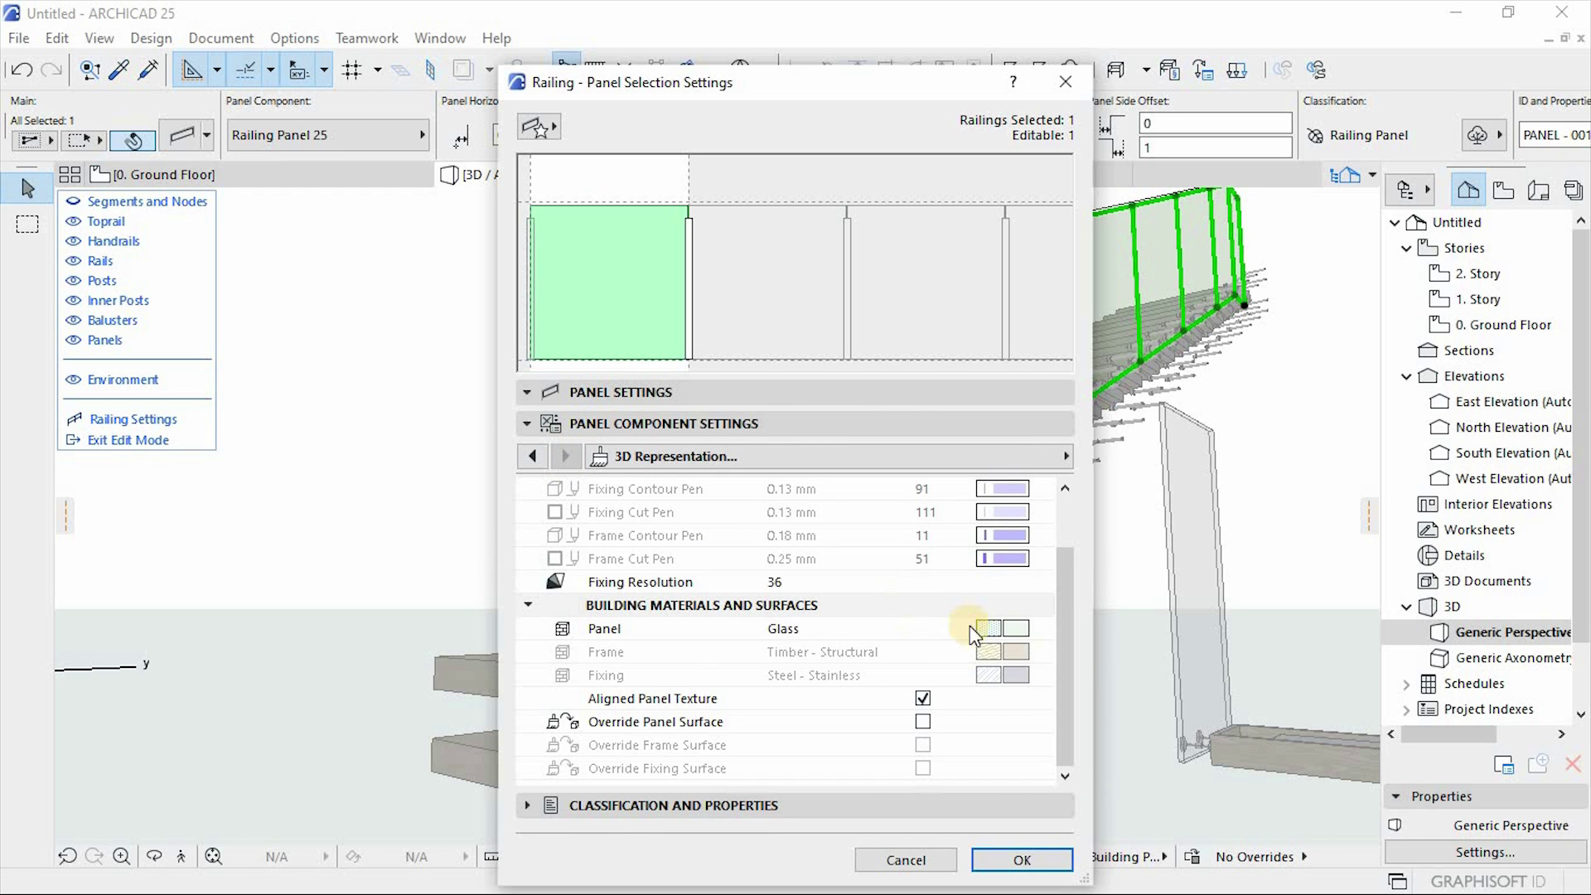
{"action": "left_click", "coordinate": [1003, 628]}
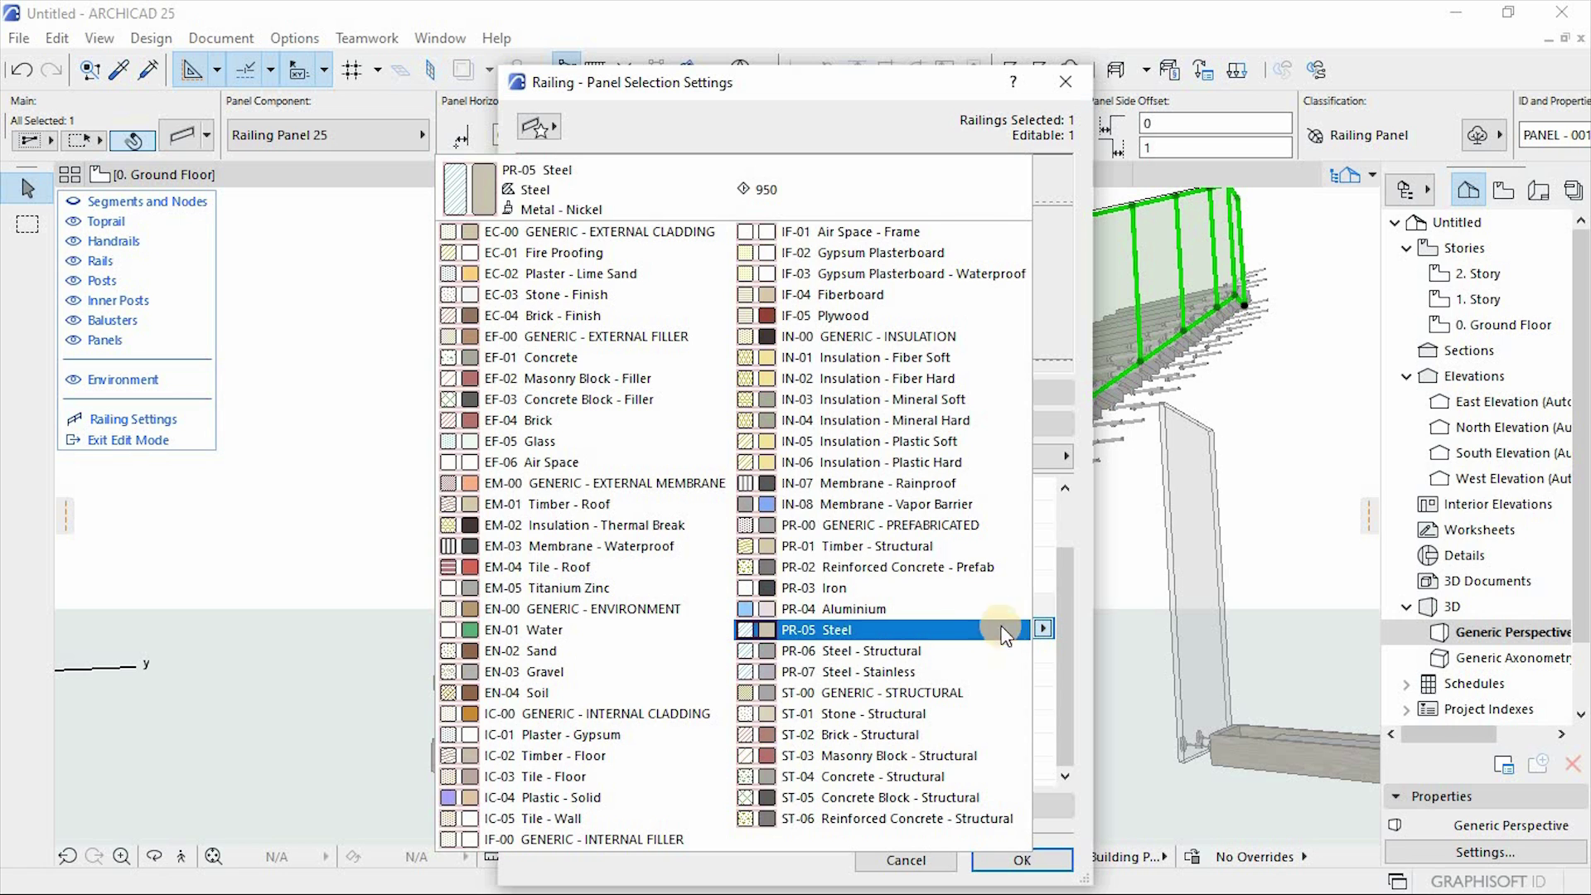
{"action": "left_click", "coordinate": [879, 651]}
{"action": "left_click", "coordinate": [922, 721]}
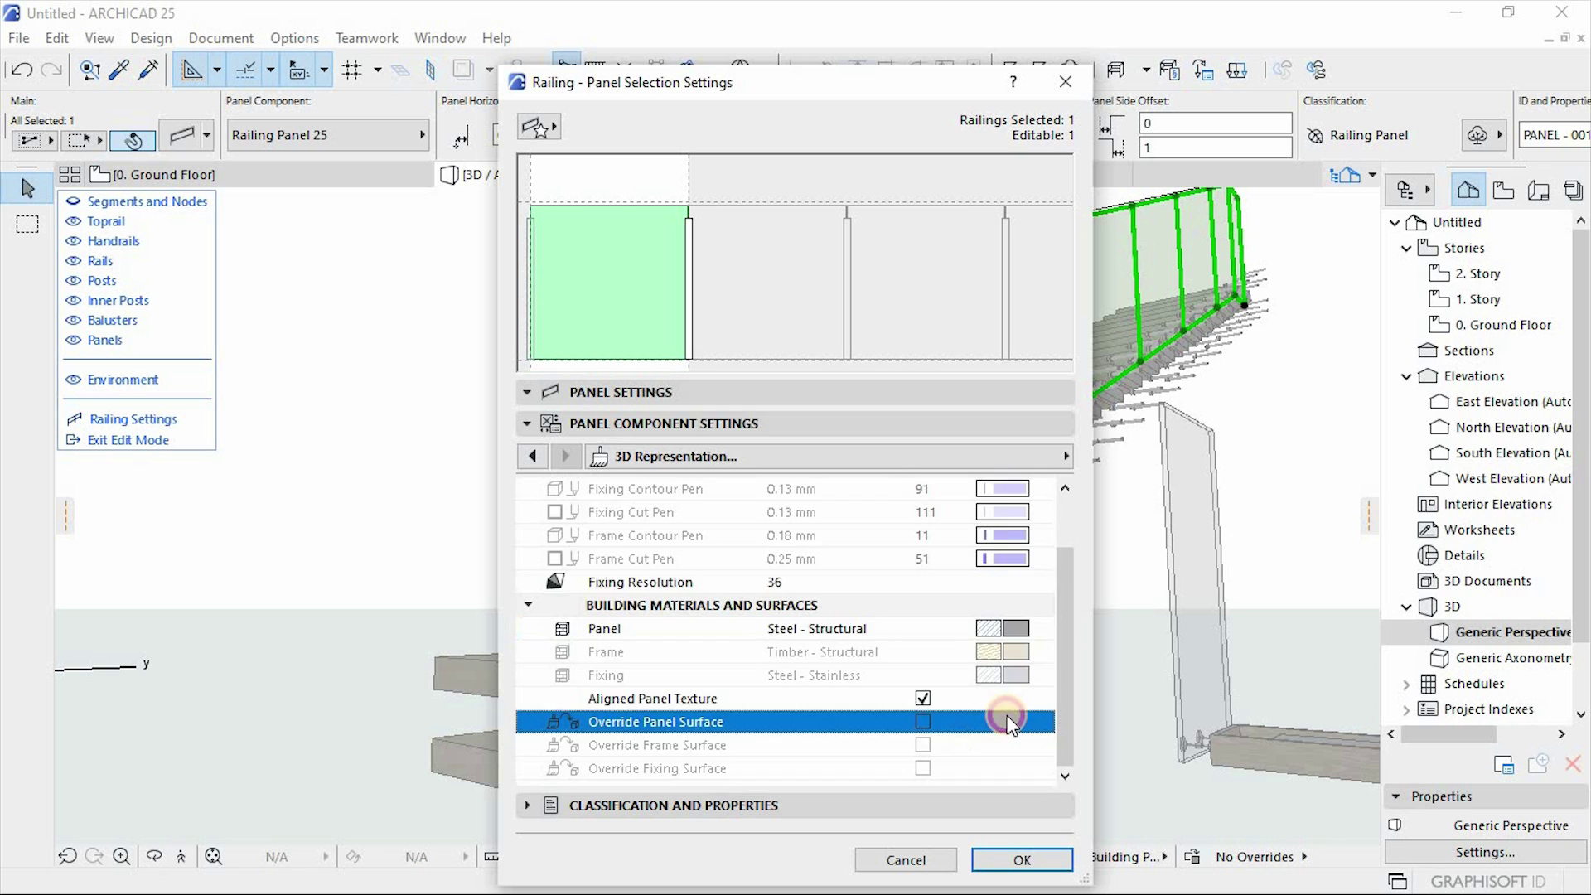
{"action": "scroll", "coordinate": [1067, 688], "scroll_direction": "down", "scroll_amount": 1}
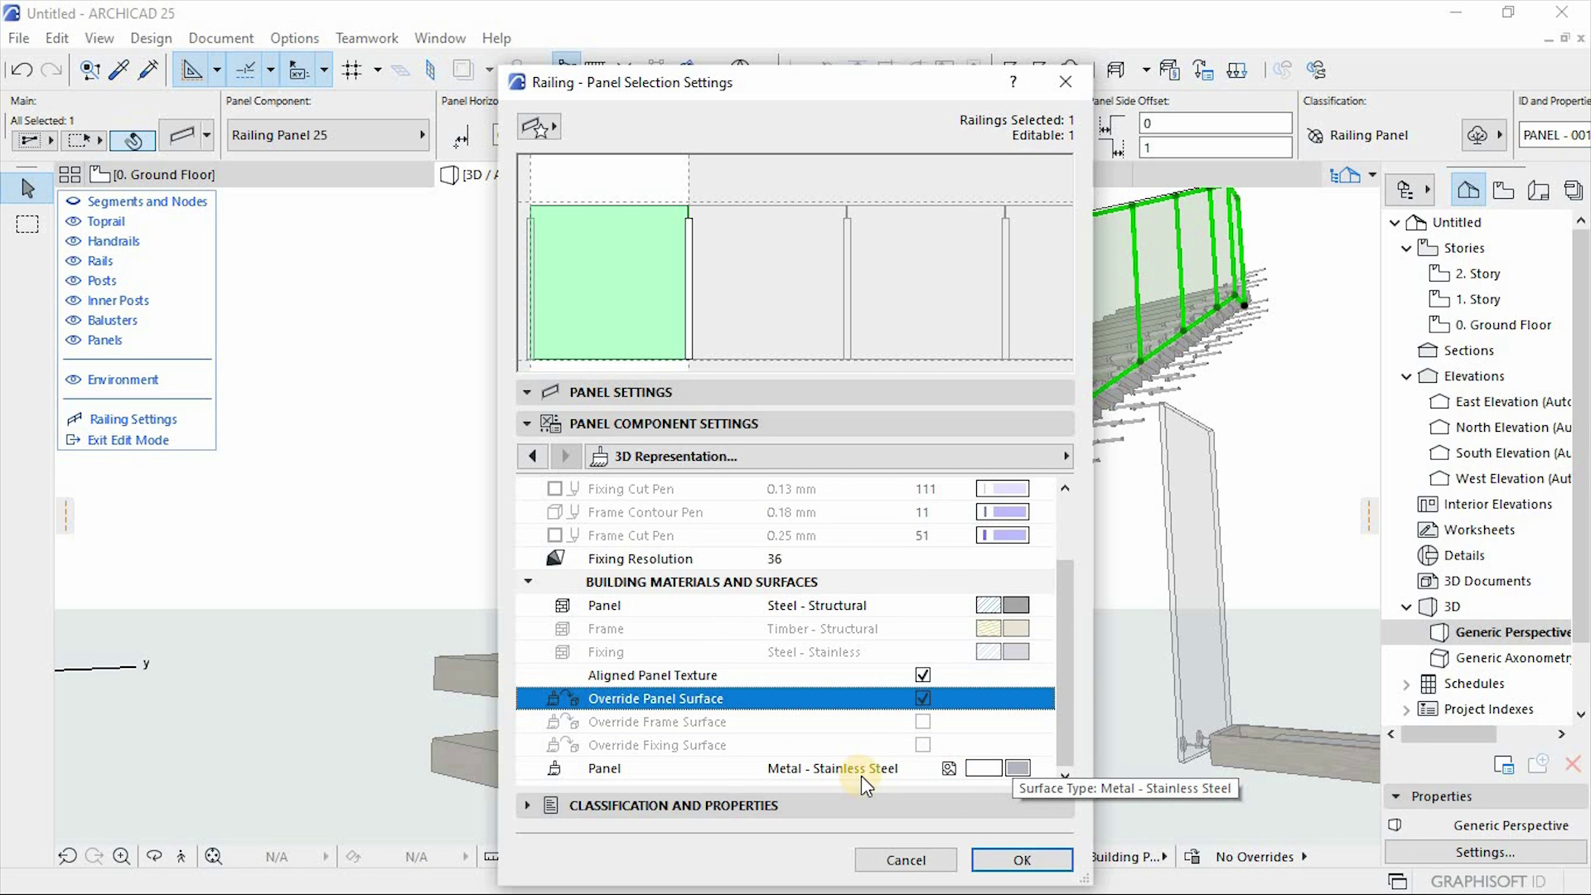
{"action": "left_click", "coordinate": [1021, 859]}
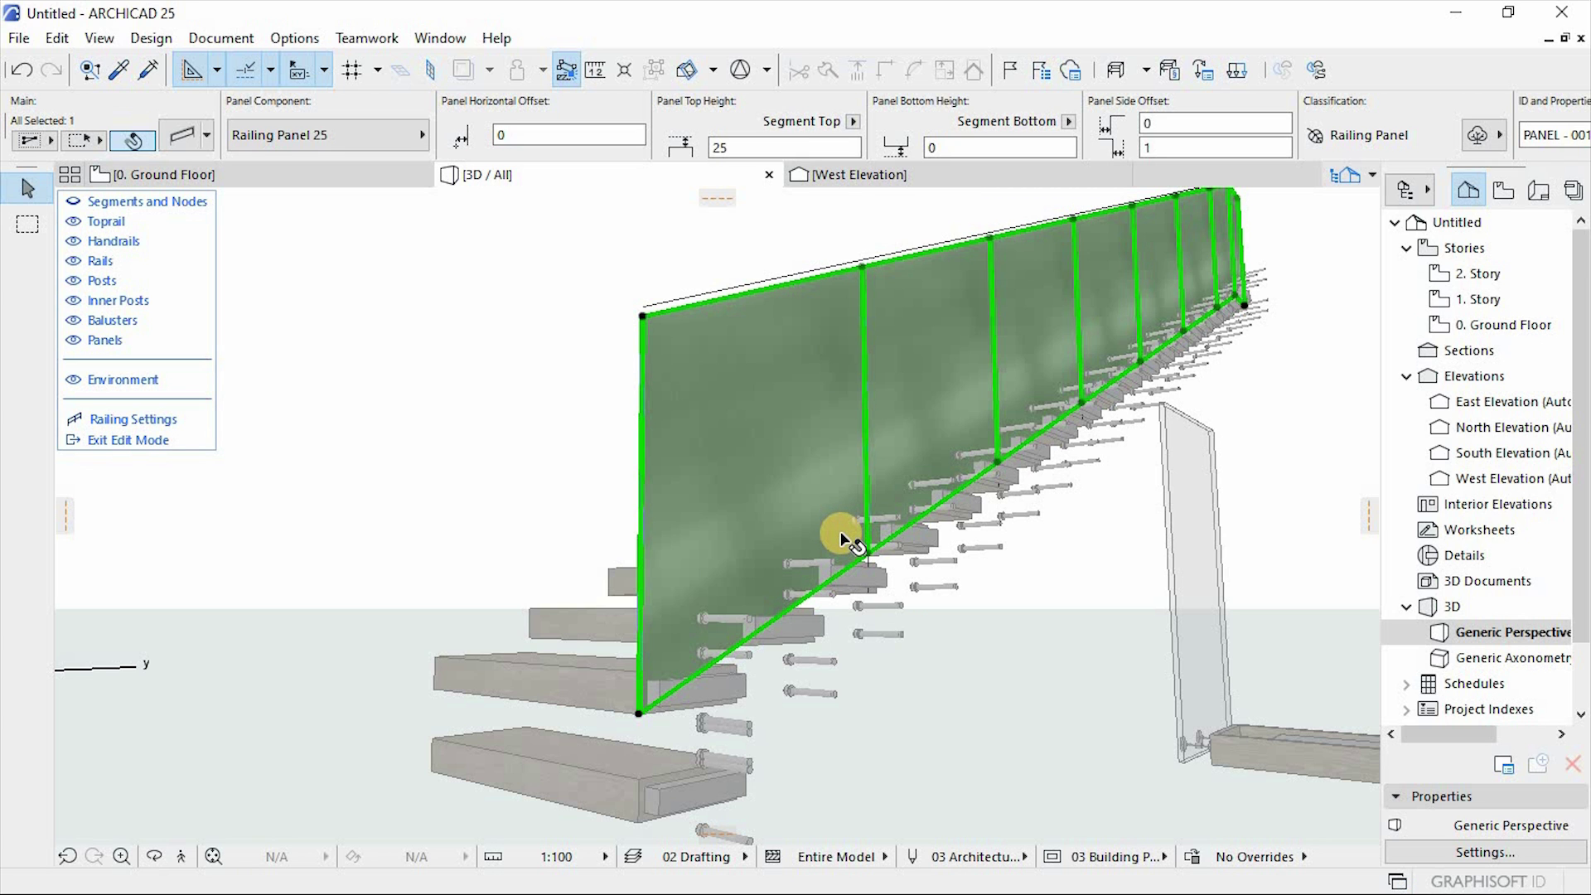
Set the steel panels' top height to 550 relative to the segment top.
{"action": "middle_click_drag", "start_coordinate": [942, 693], "coordinate": [881, 530], "text": "shift"}
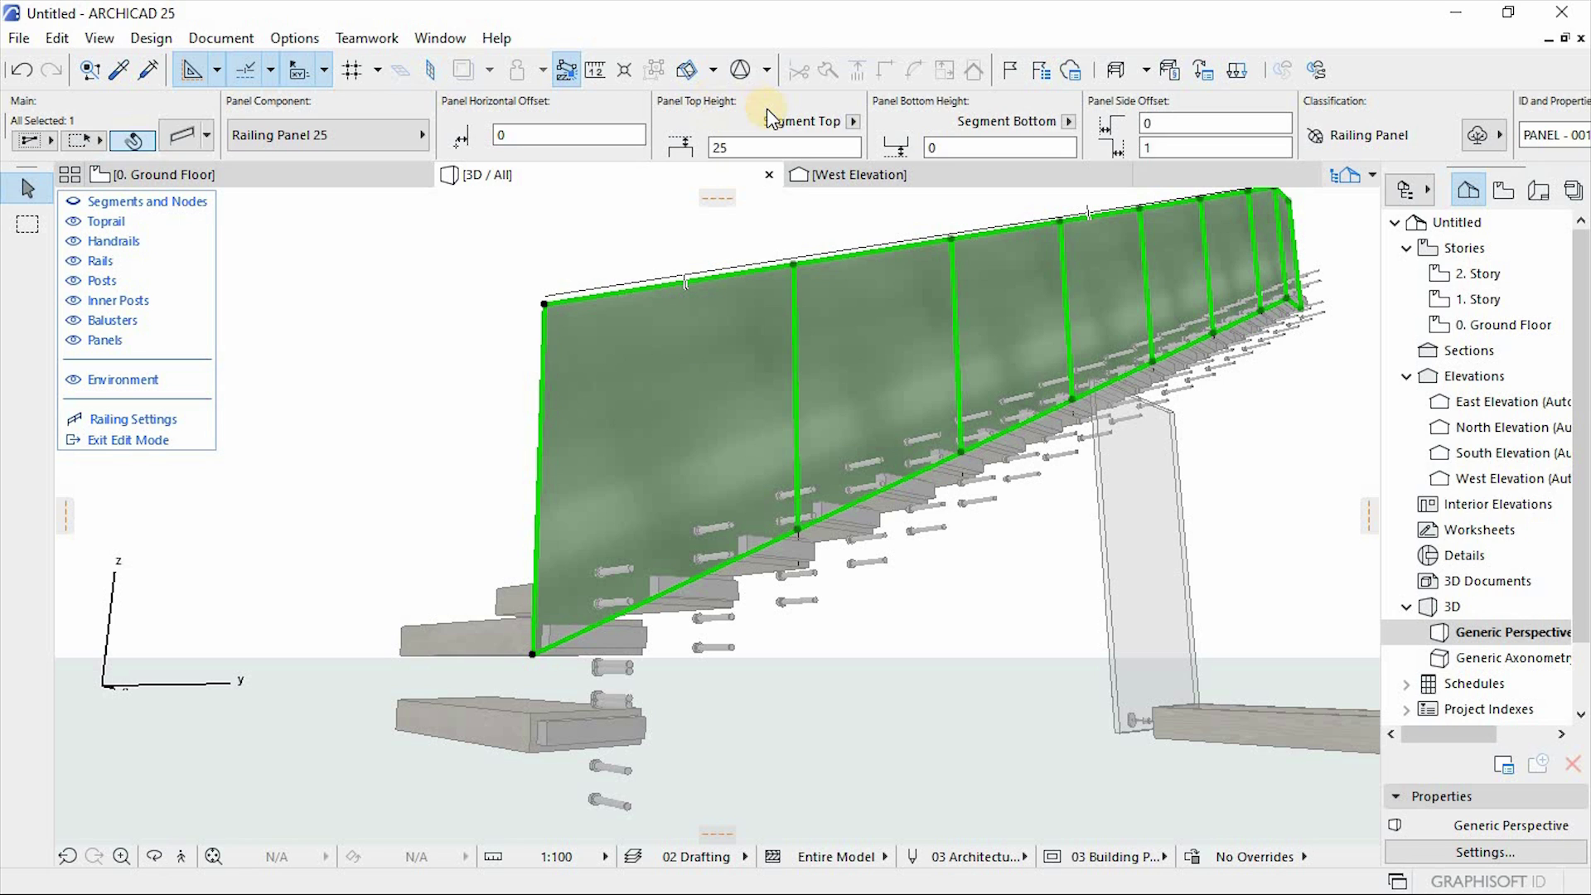
{"action": "scroll", "coordinate": [767, 109], "scroll_direction": "down", "scroll_amount": 2}
{"action": "scroll", "coordinate": [866, 140], "scroll_direction": "up", "scroll_amount": 2}
{"action": "scroll", "coordinate": [756, 129], "scroll_direction": "down", "scroll_amount": 2}
{"action": "scroll", "coordinate": [755, 121], "scroll_direction": "up", "scroll_amount": 2}
{"action": "left_click_drag", "start_coordinate": [747, 148], "coordinate": [652, 148]}
{"action": "key", "text": "Return"}
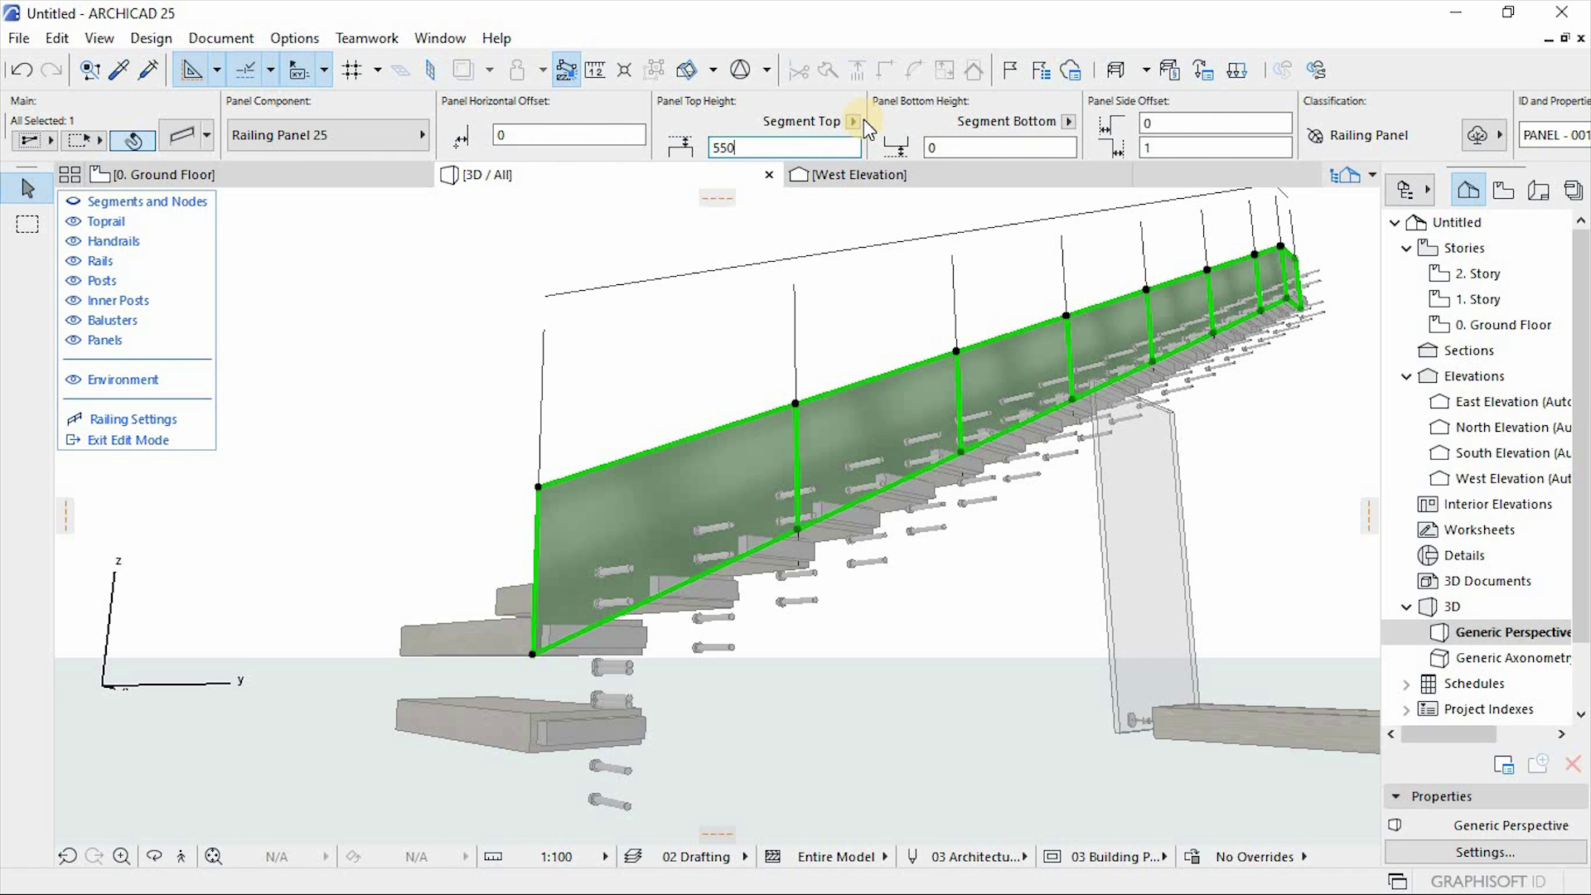
Check the offsets and component settings of the selected steel panels.
{"action": "left_click", "coordinate": [983, 147]}
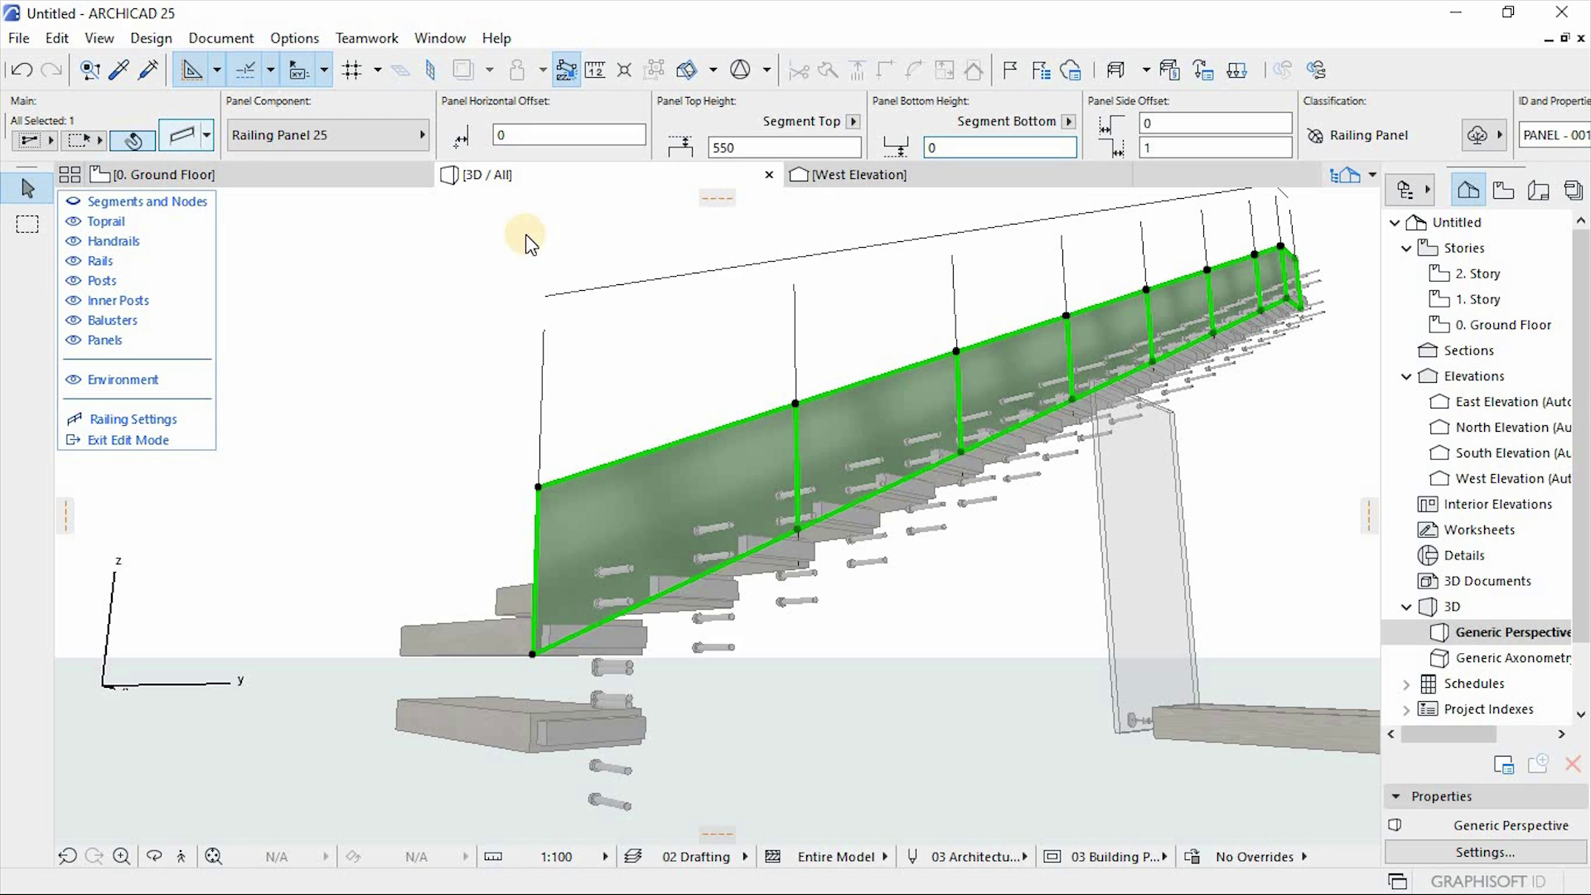
{"action": "key", "text": "ctrl+t"}
{"action": "left_click", "coordinate": [535, 460]}
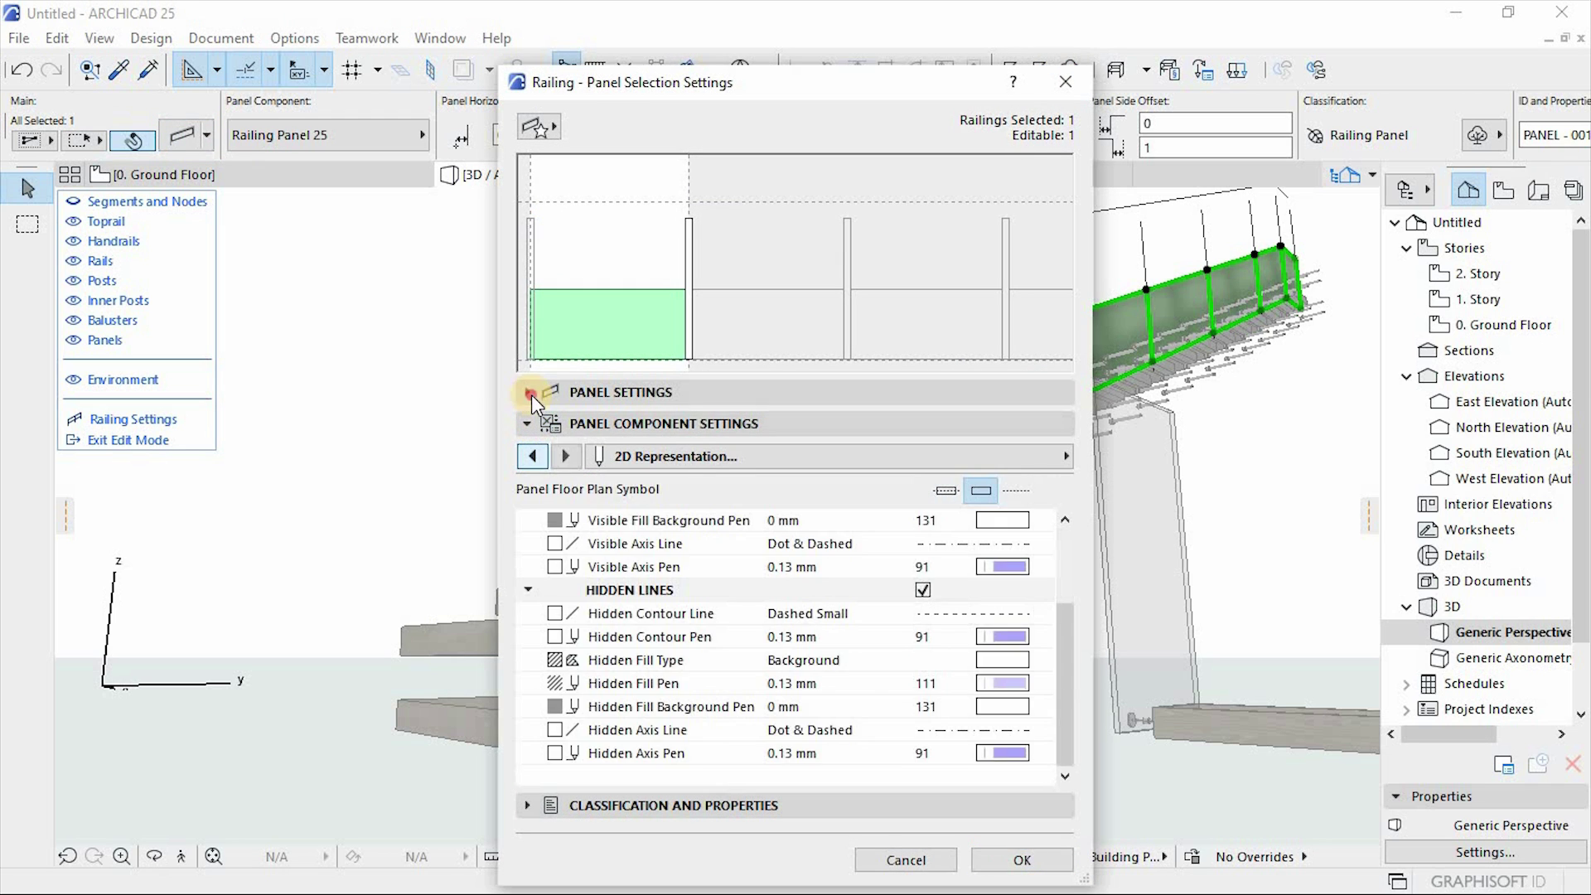
{"action": "left_click", "coordinate": [531, 393]}
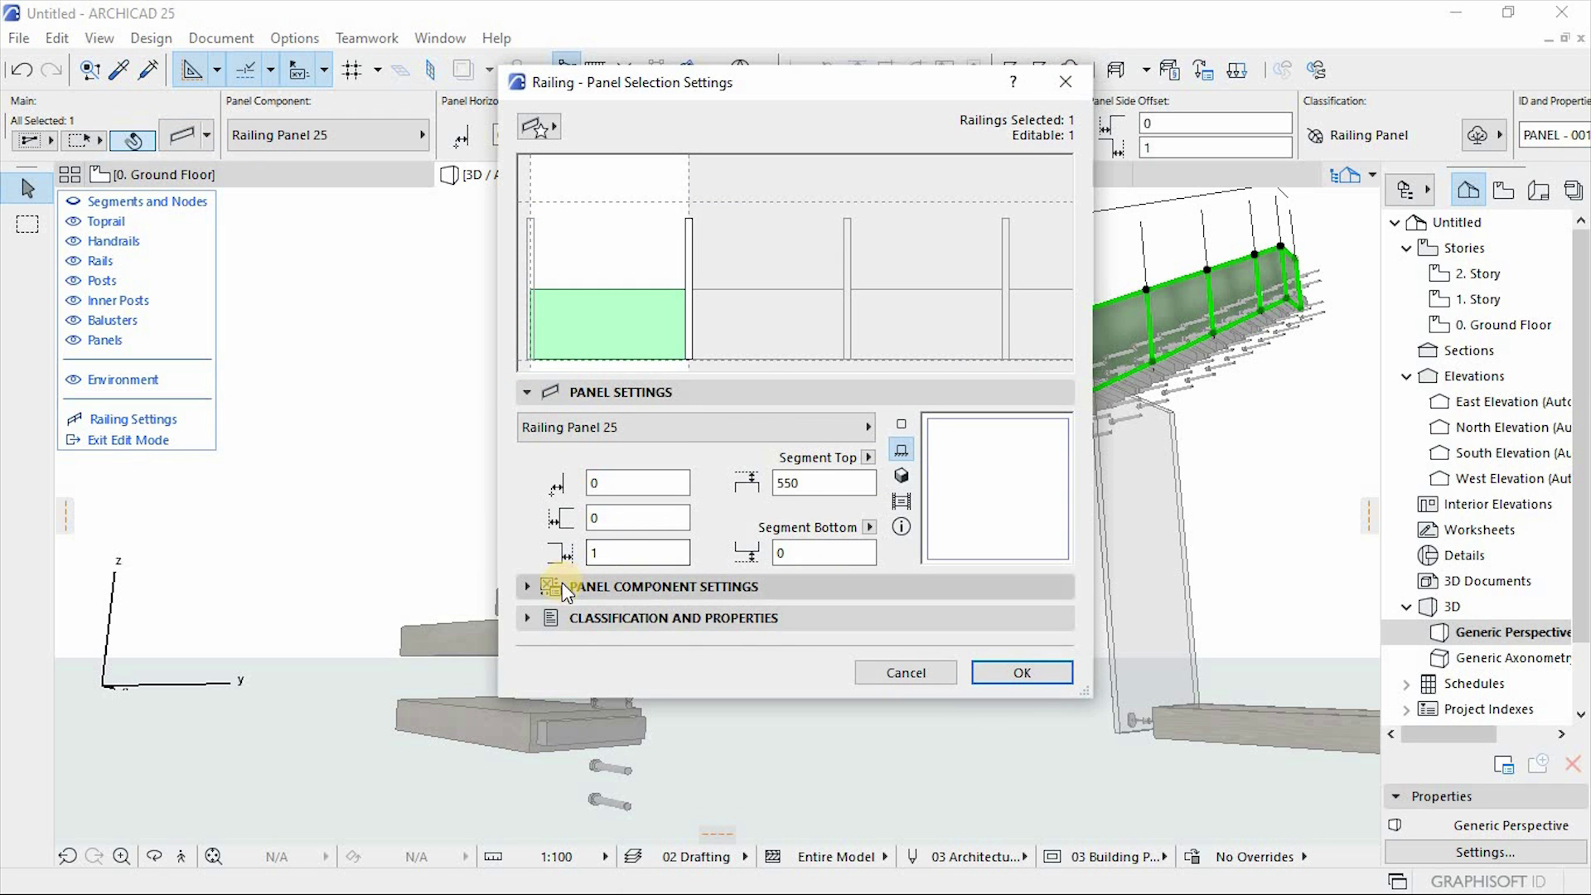
{"action": "left_click", "coordinate": [528, 593]}
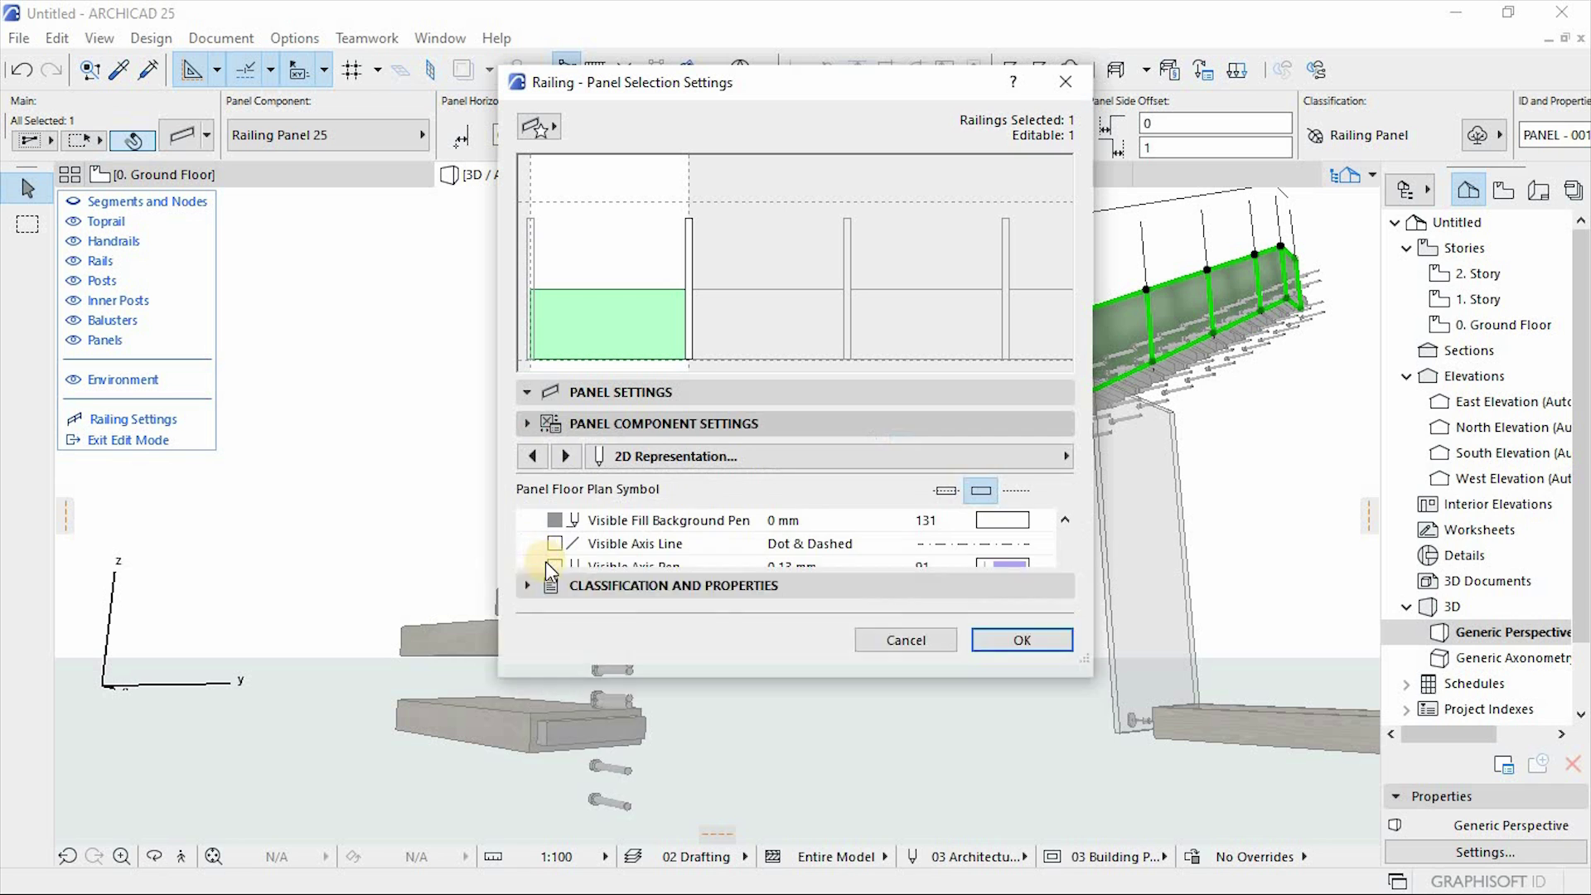
{"action": "left_click", "coordinate": [551, 456]}
{"action": "left_click", "coordinate": [1042, 850]}
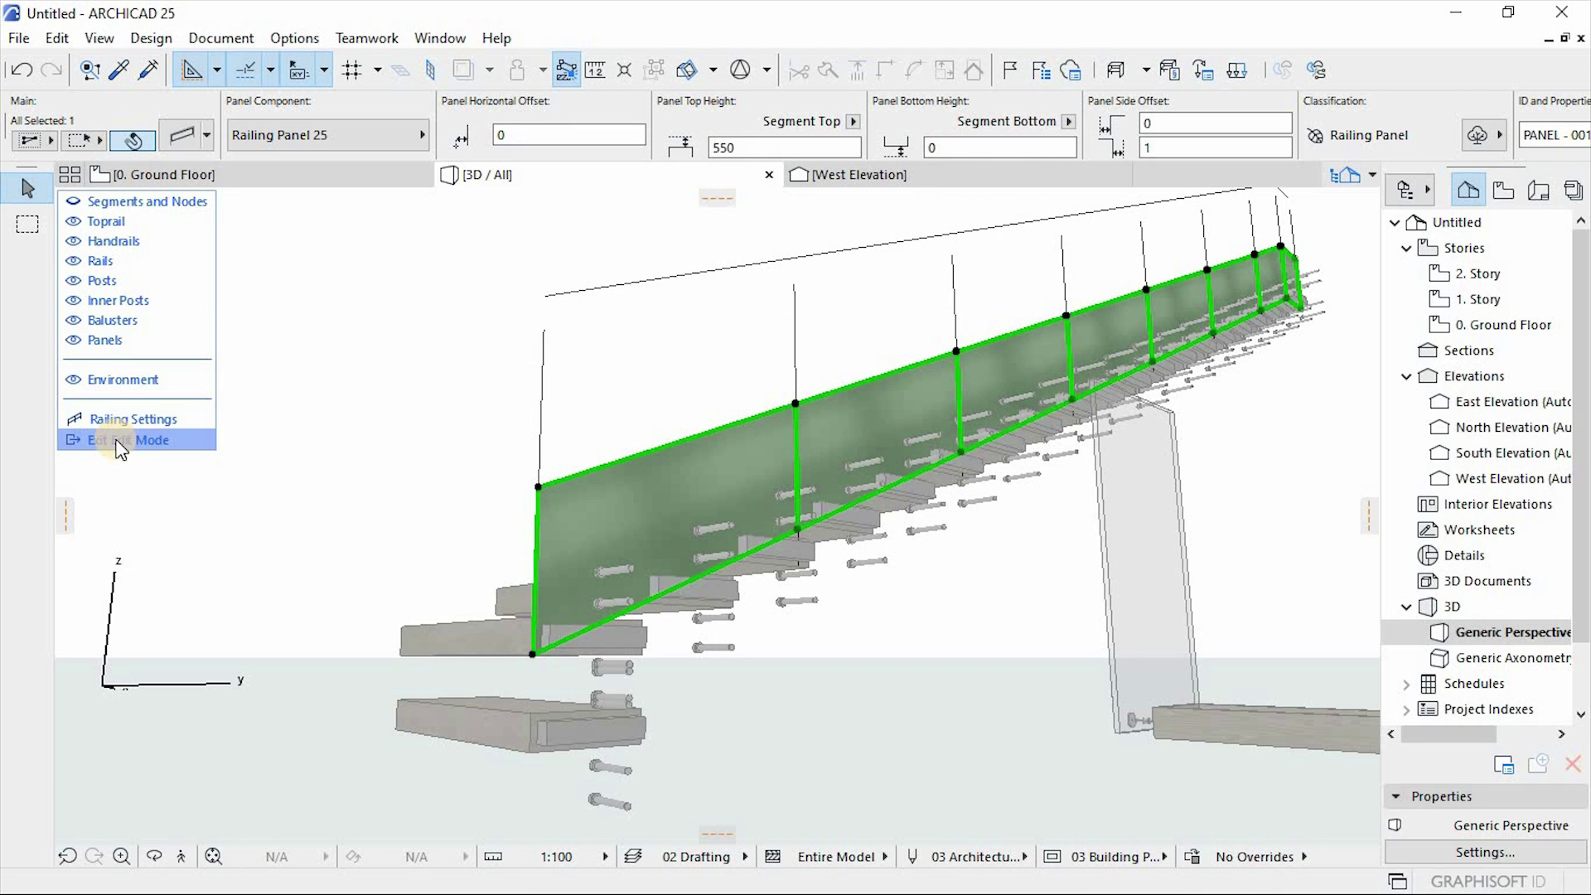
Leave the railing editing mode and set the railing's elevation to the home story to 0.
{"action": "left_click", "coordinate": [120, 448]}
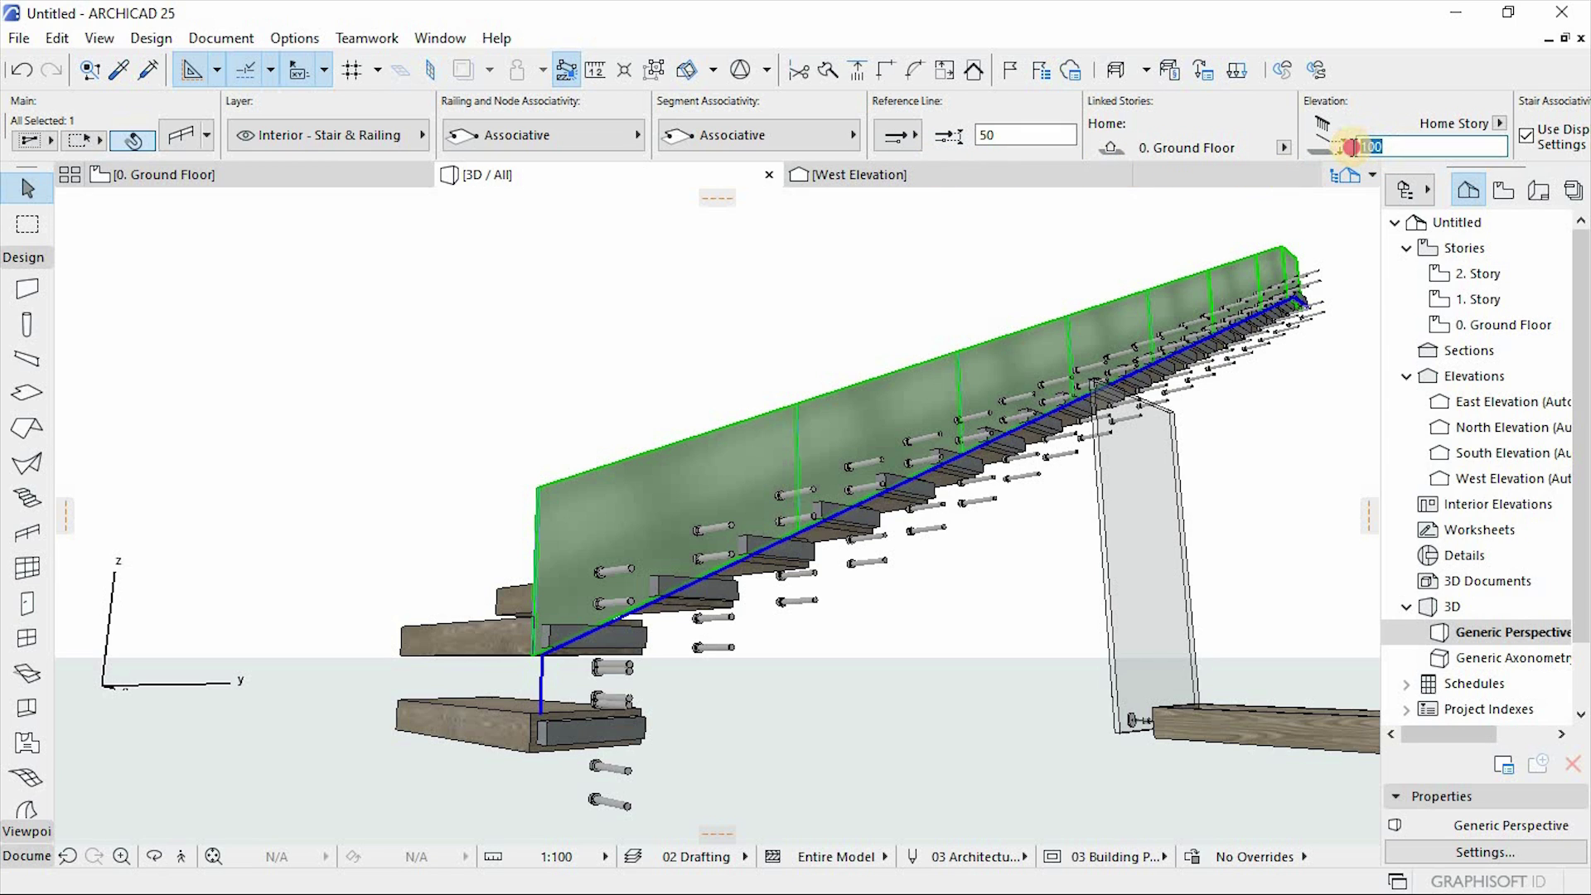
{"action": "key", "text": "BackSpace"}
{"action": "key", "text": "Return"}
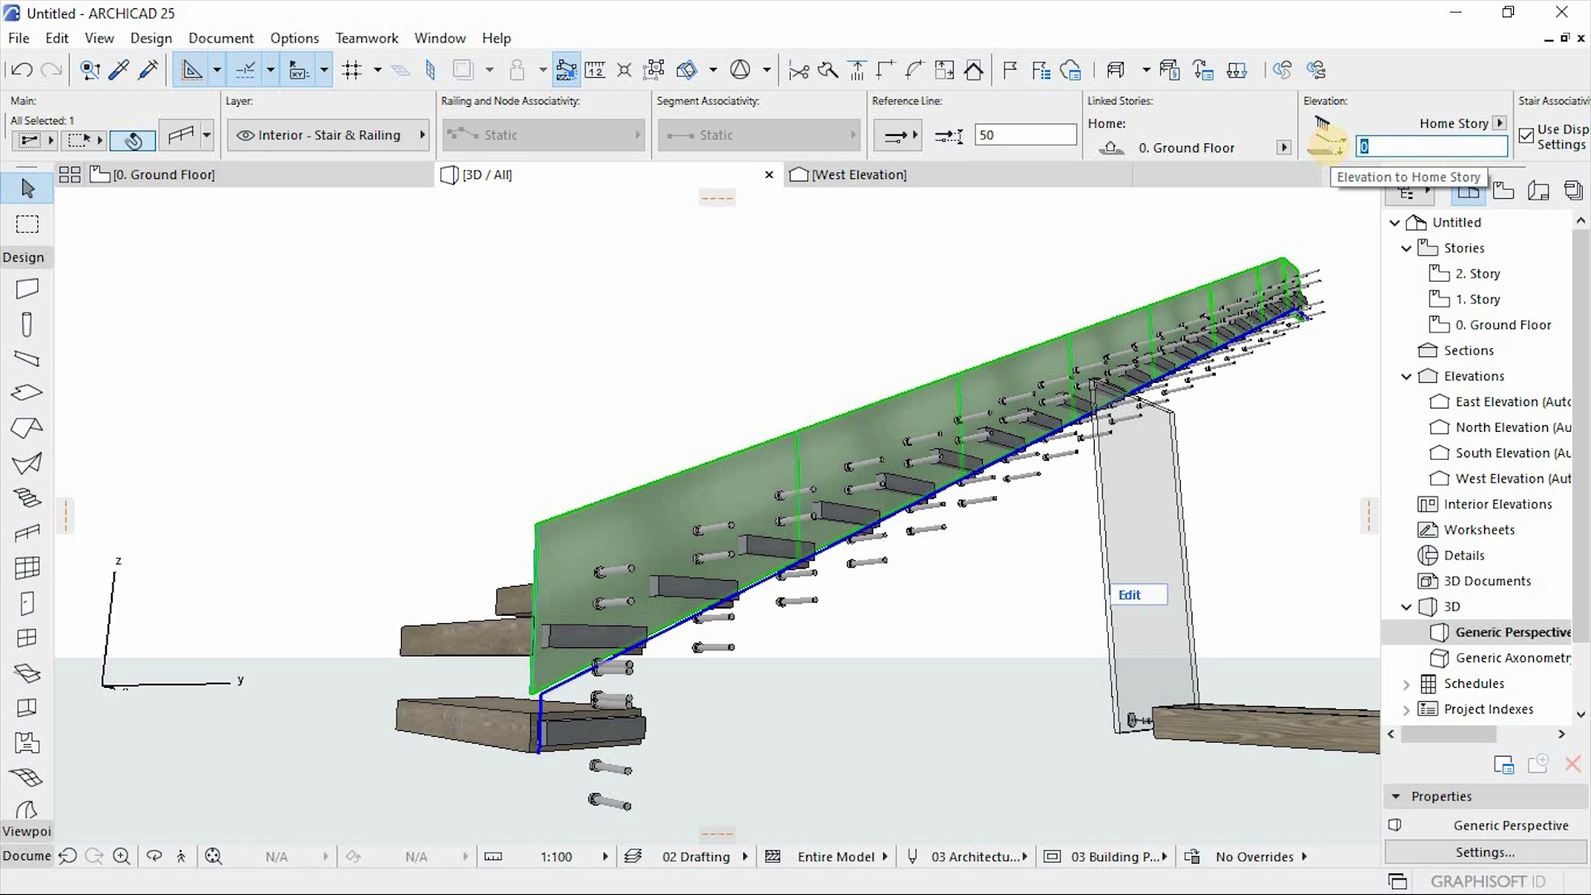
Set the steel side-plate railing's elevation to the home story to -150.
{"action": "key", "text": "Return"}
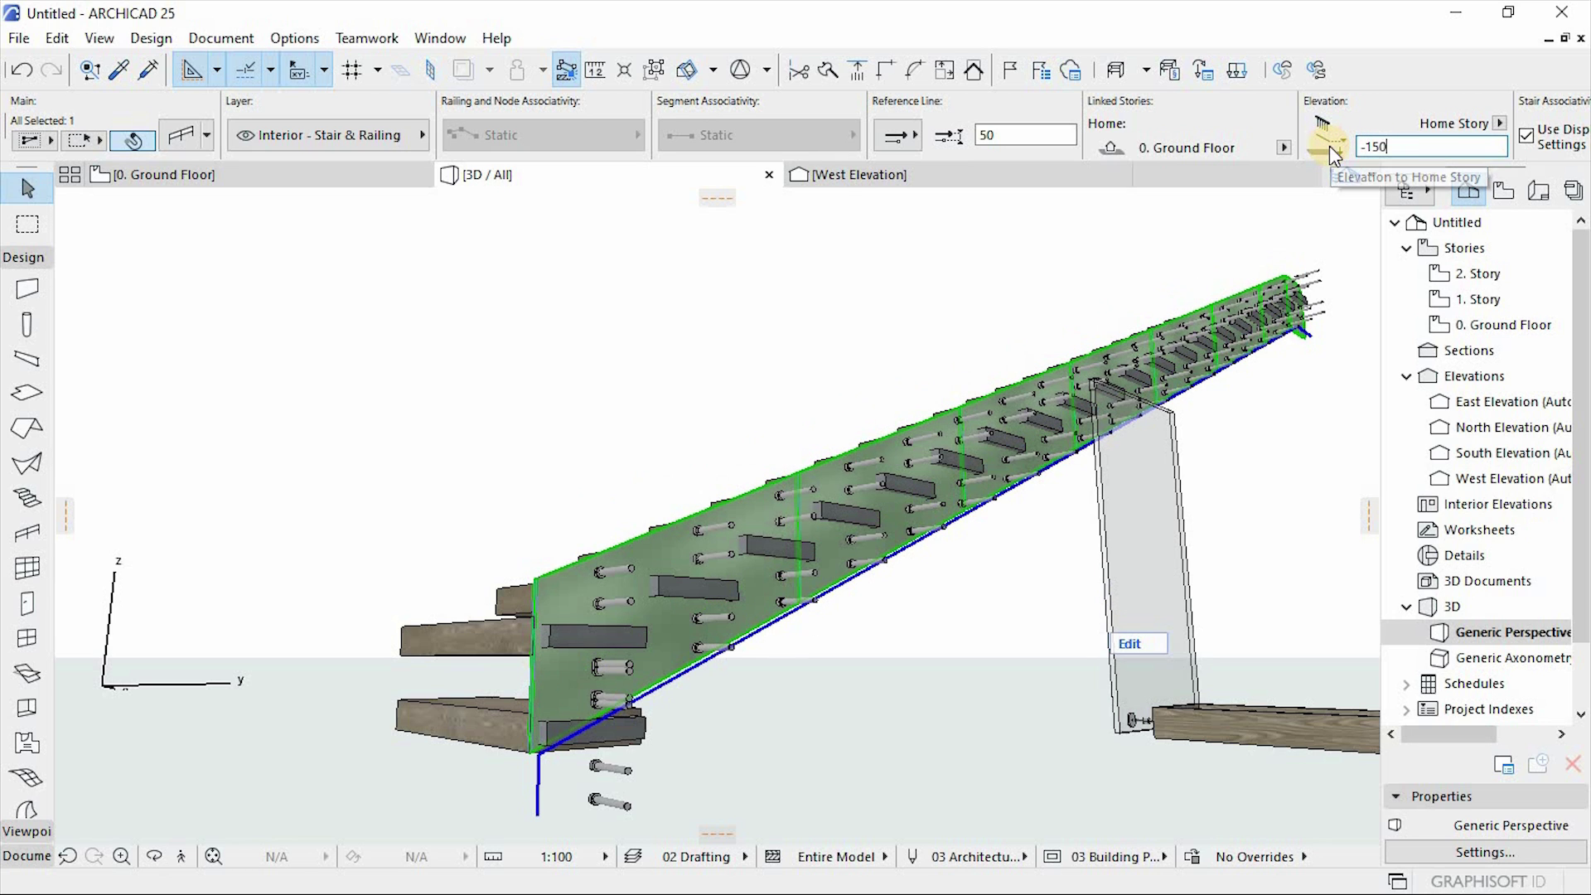
{"action": "middle_click_drag", "start_coordinate": [871, 609], "coordinate": [1031, 594], "text": "shift"}
{"action": "scroll", "coordinate": [1031, 594], "scroll_direction": "up", "scroll_amount": 5}
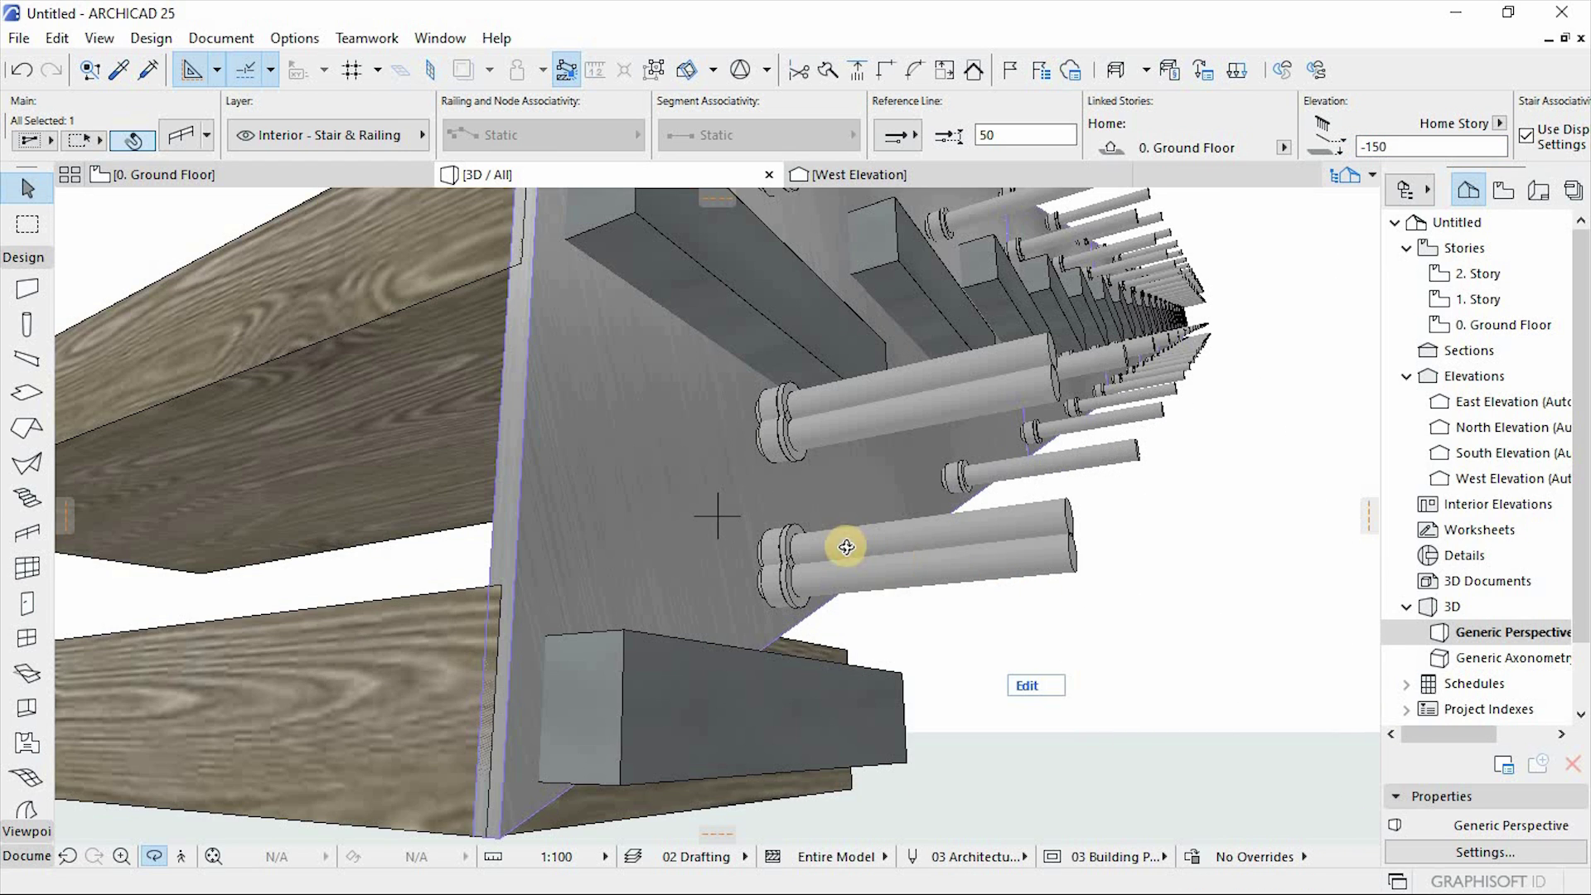
Set the steel side-plate railing's reference line offset to 0.
{"action": "middle_click_drag", "start_coordinate": [819, 546], "coordinate": [973, 682], "text": "shift"}
{"action": "scroll", "coordinate": [1094, 717], "scroll_direction": "up", "scroll_amount": 5}
{"action": "middle_click_drag", "start_coordinate": [1016, 625], "coordinate": [888, 621]}
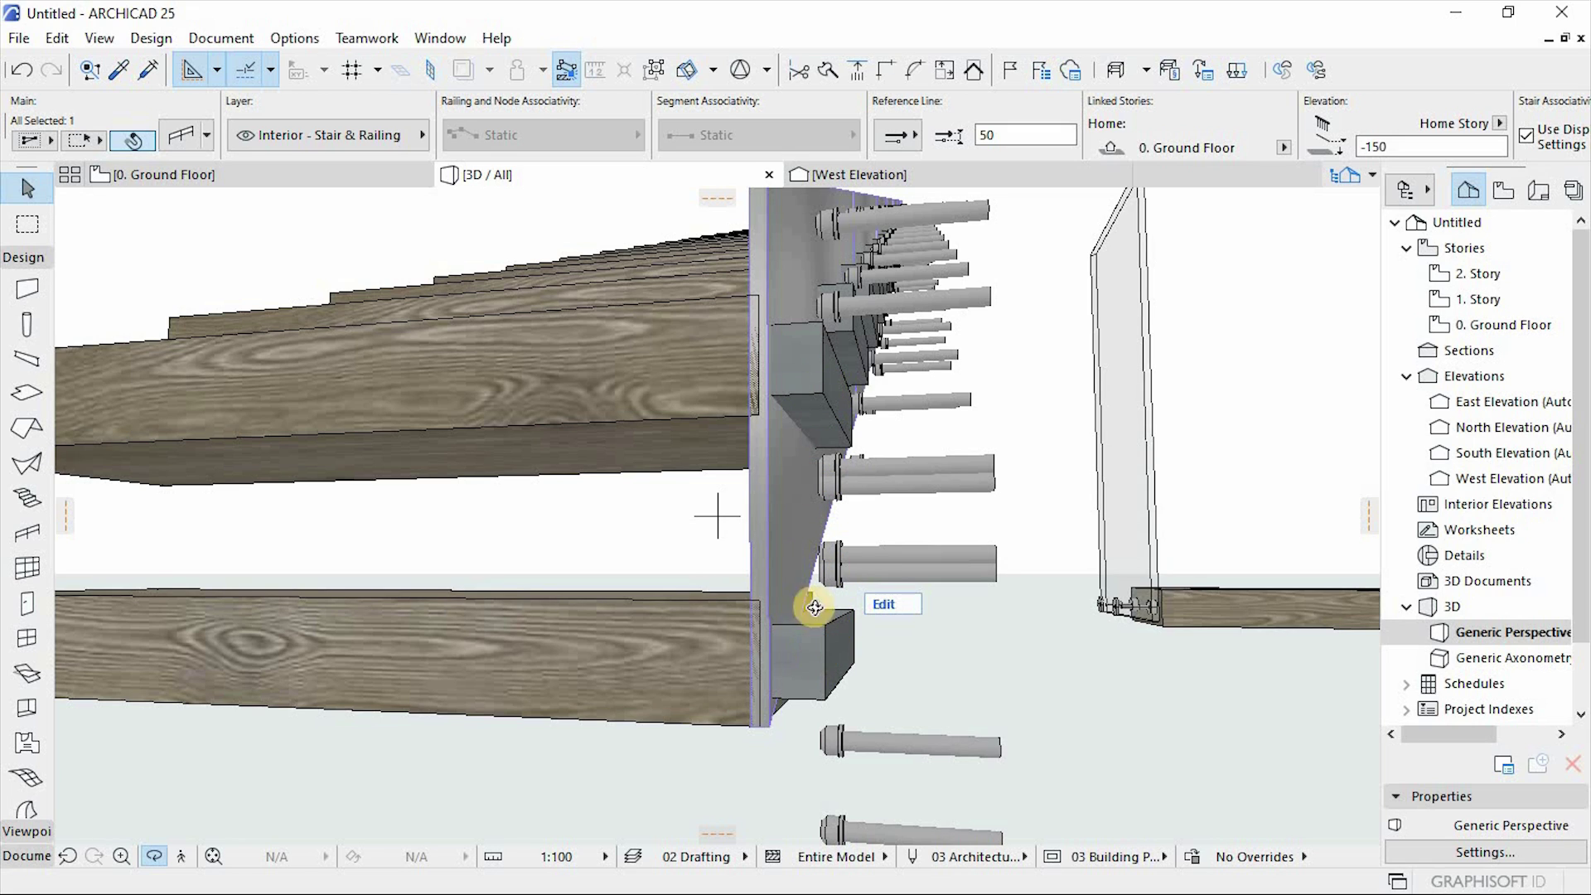
{"action": "left_click", "coordinate": [782, 515]}
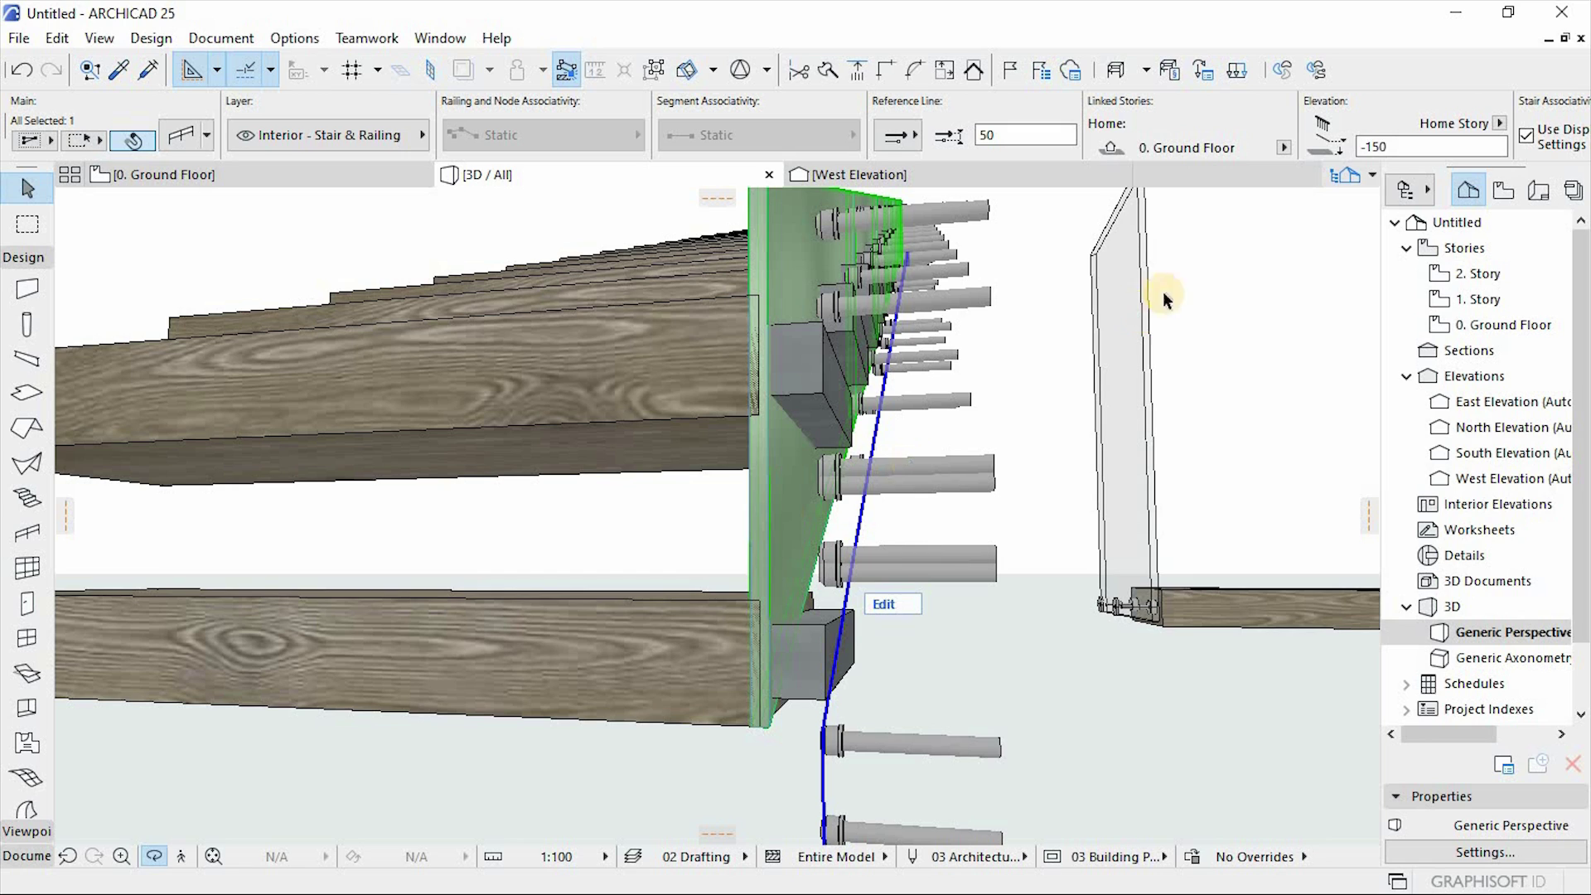
{"action": "left_click", "coordinate": [1035, 135]}
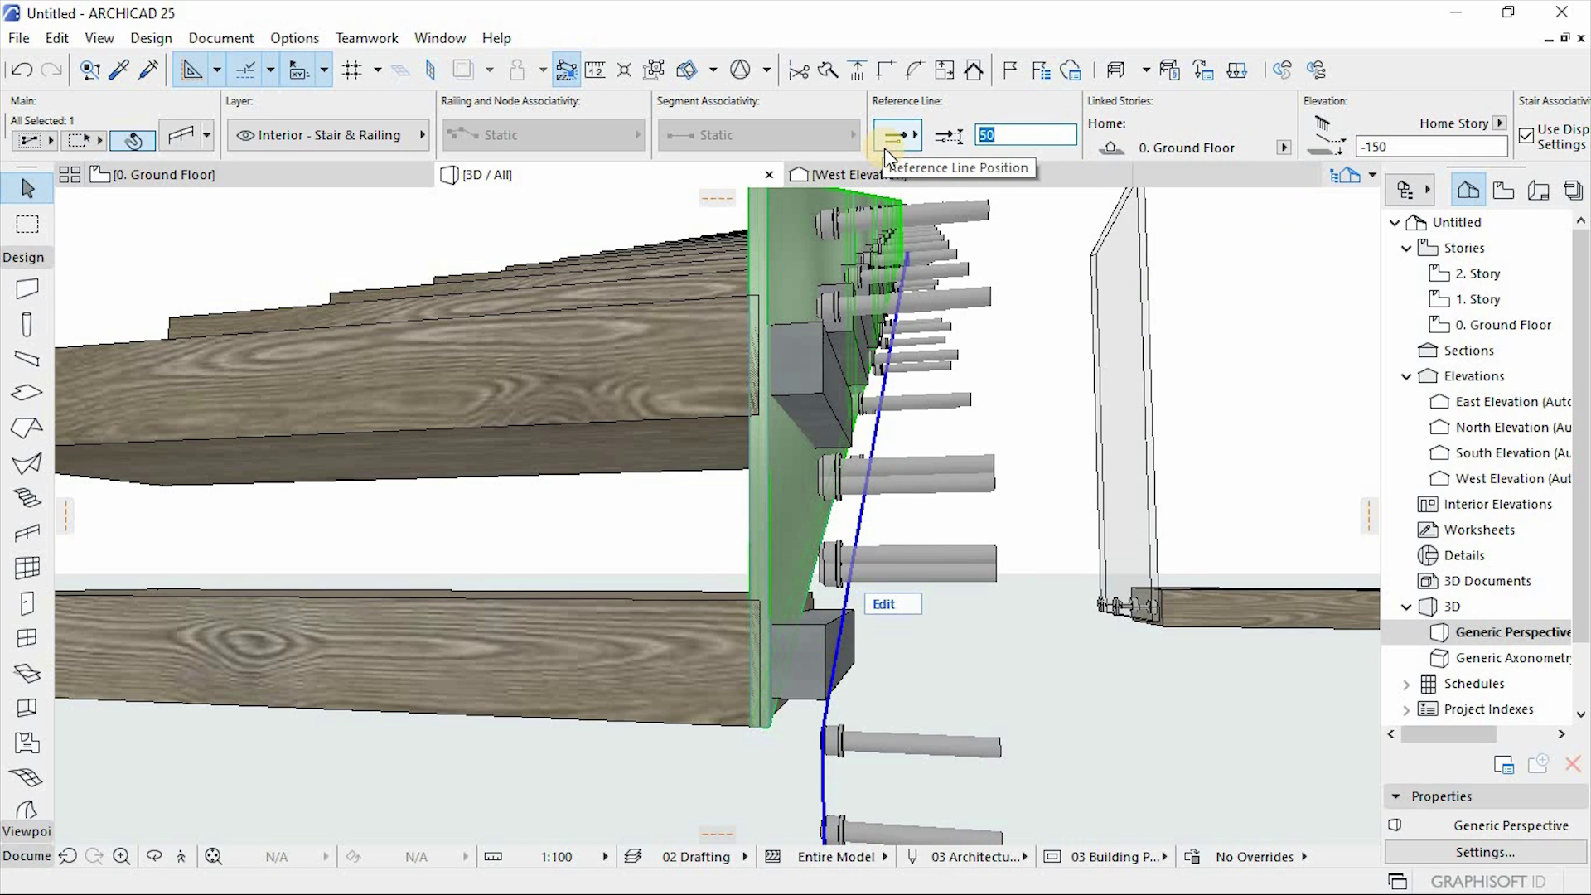
{"action": "type", "text": "50"}
{"action": "double_click", "coordinate": [983, 134]}
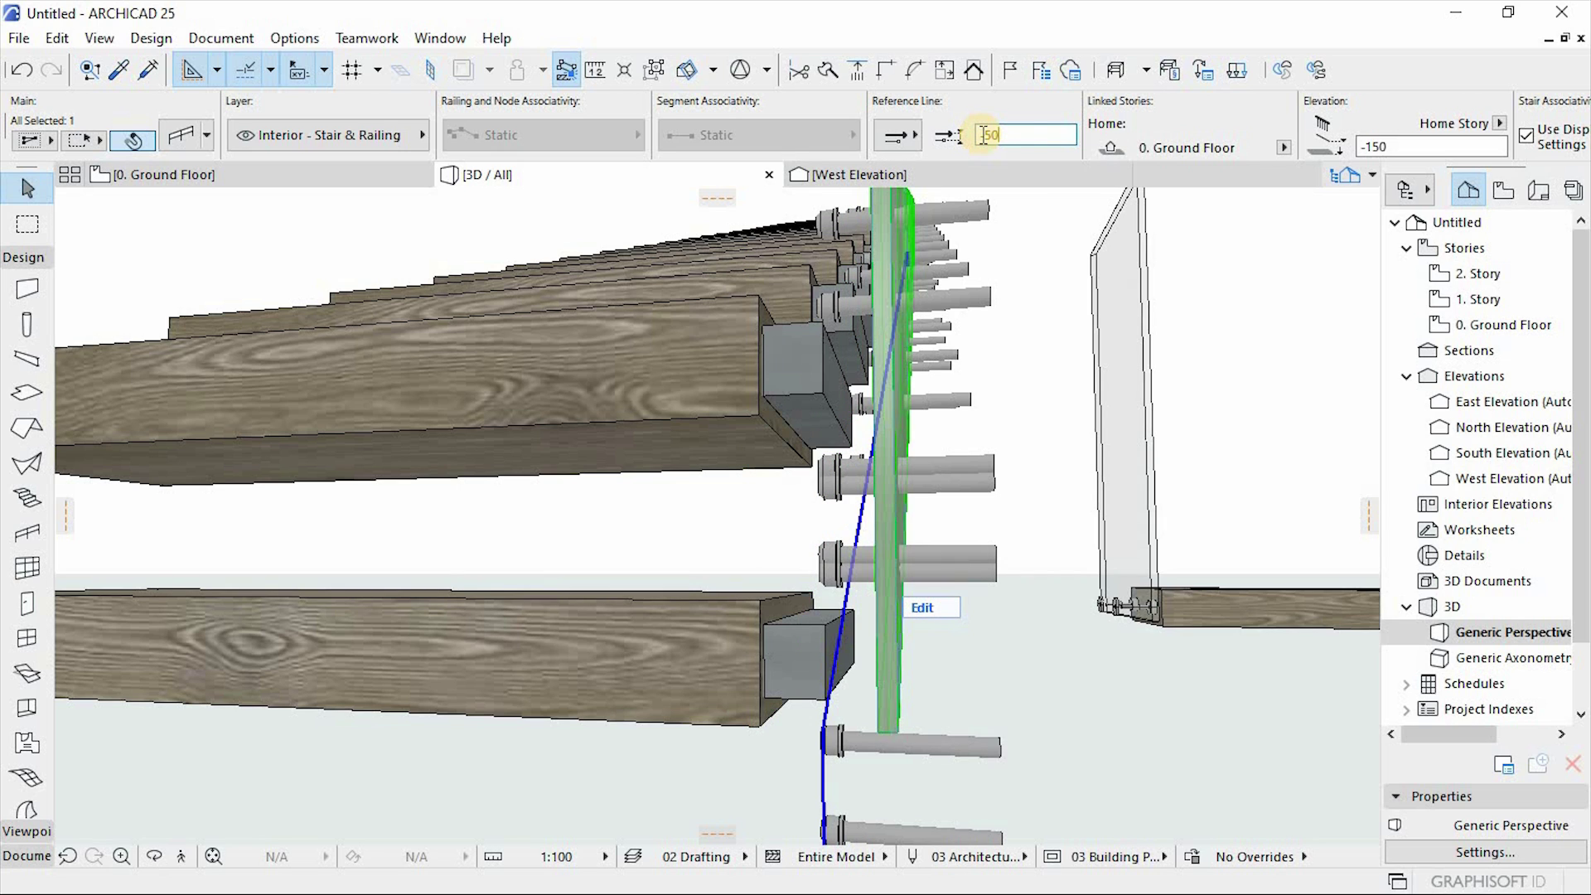
{"action": "type", "text": "0"}
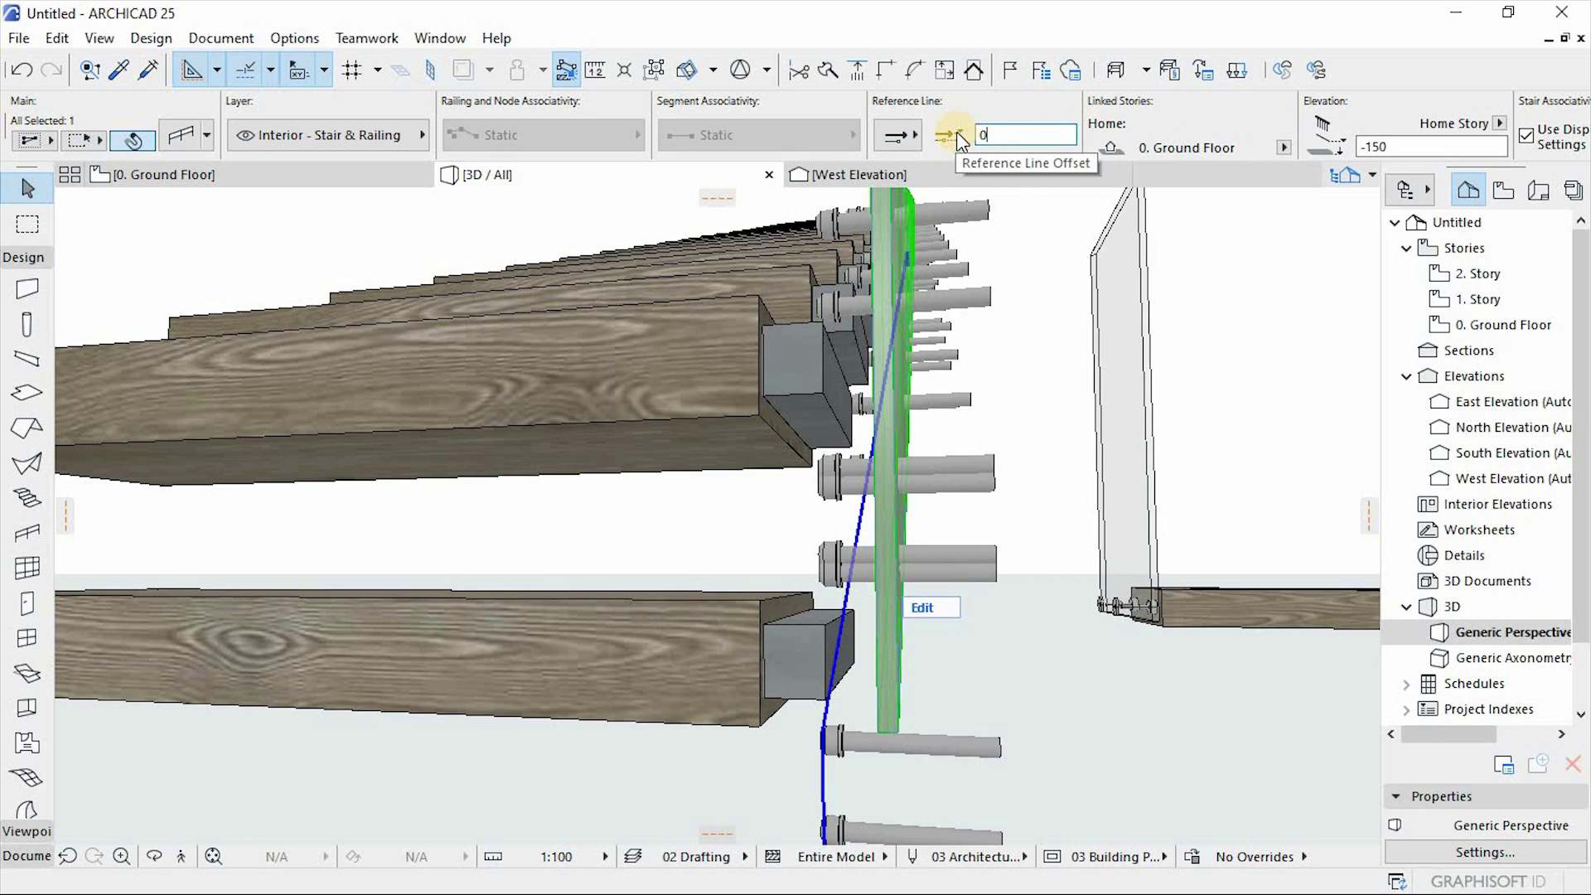
Examine how the bolts and tread brackets meet the steel side plate, and the glass fixings at the treads' free ends.
{"action": "mouse_move", "coordinate": [935, 654]}
{"action": "middle_mouse_down", "text": "shift"}
{"action": "mouse_move", "coordinate": [959, 661]}
{"action": "mouse_move", "coordinate": [920, 674]}
{"action": "middle_mouse_up", "text": "shift"}
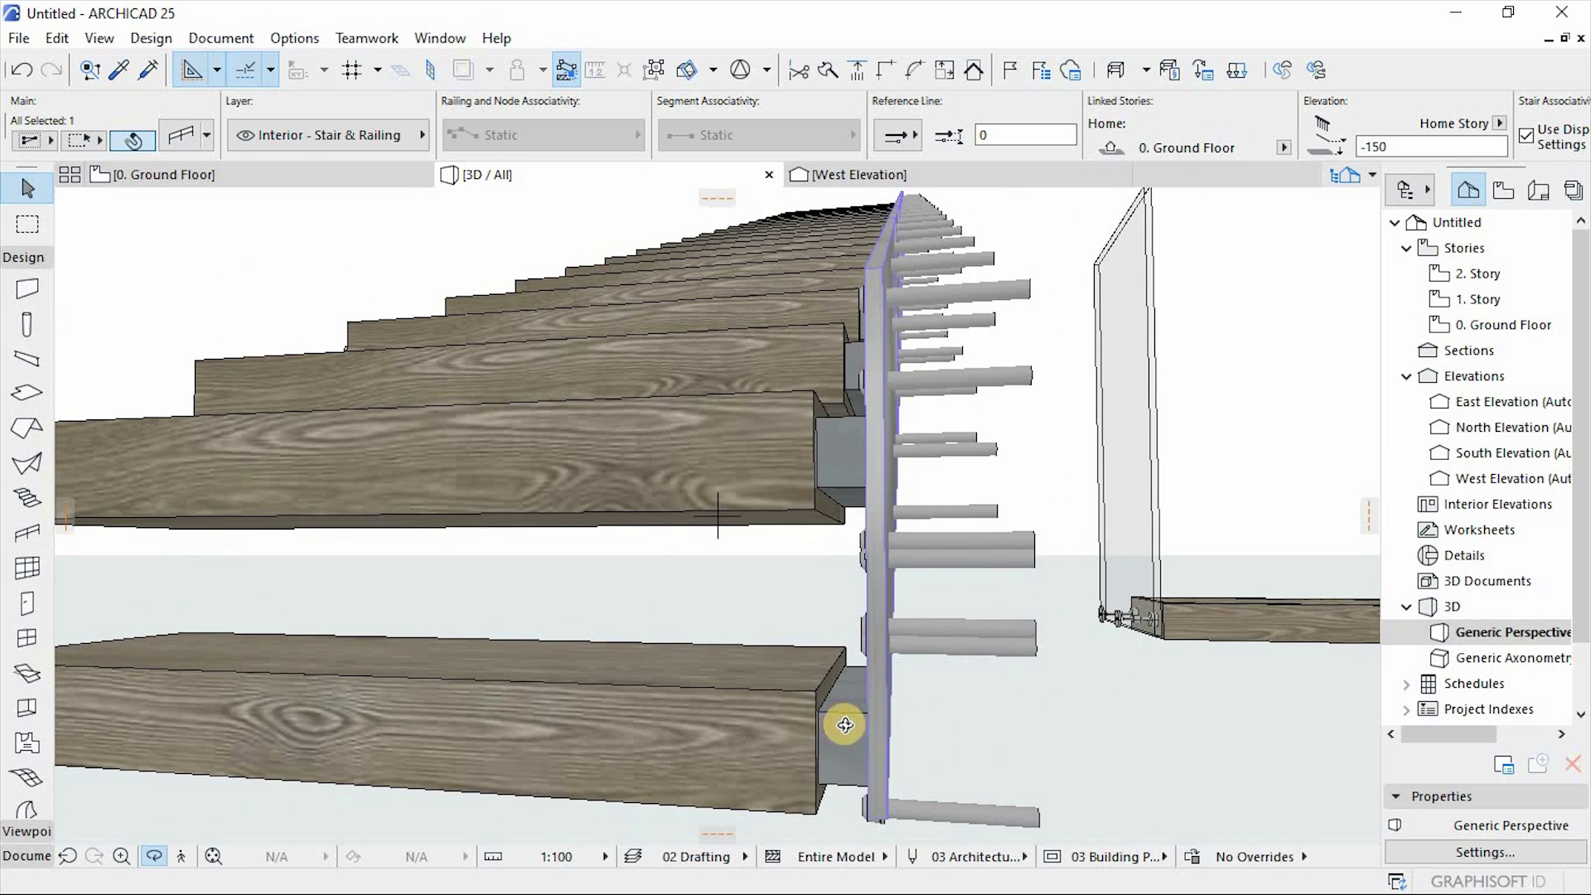
{"action": "middle_click_drag", "start_coordinate": [906, 461], "coordinate": [934, 490], "text": "shift"}
{"action": "middle_click_drag", "start_coordinate": [1077, 523], "coordinate": [776, 513], "text": "shift"}
{"action": "middle_click_drag", "start_coordinate": [542, 381], "coordinate": [1070, 533], "text": "shift"}
{"action": "scroll", "coordinate": [850, 509], "scroll_direction": "up", "scroll_amount": 3}
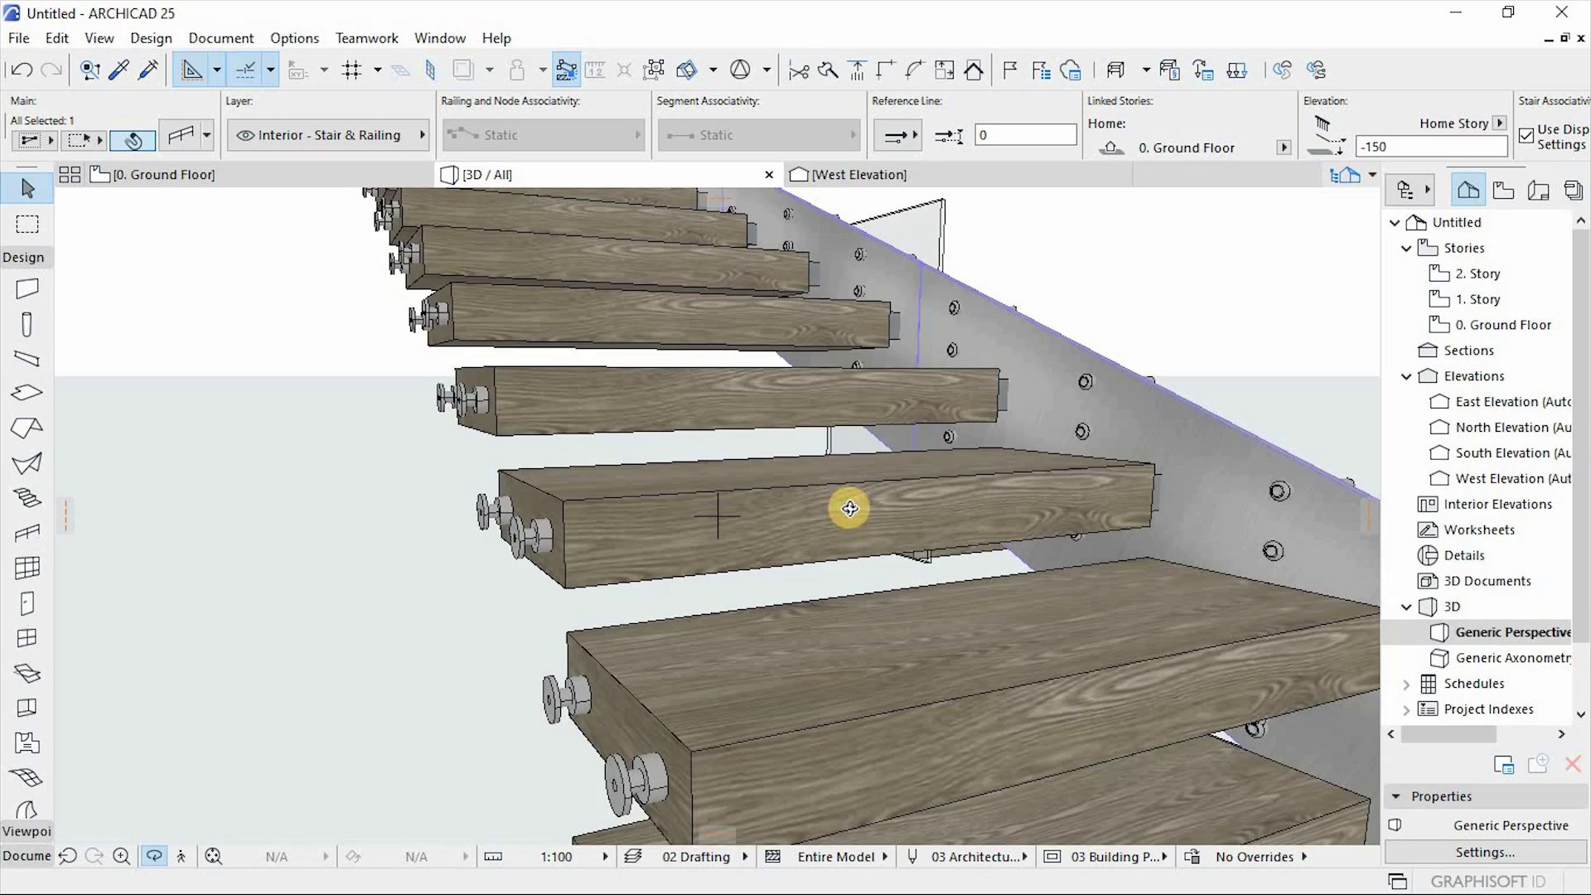
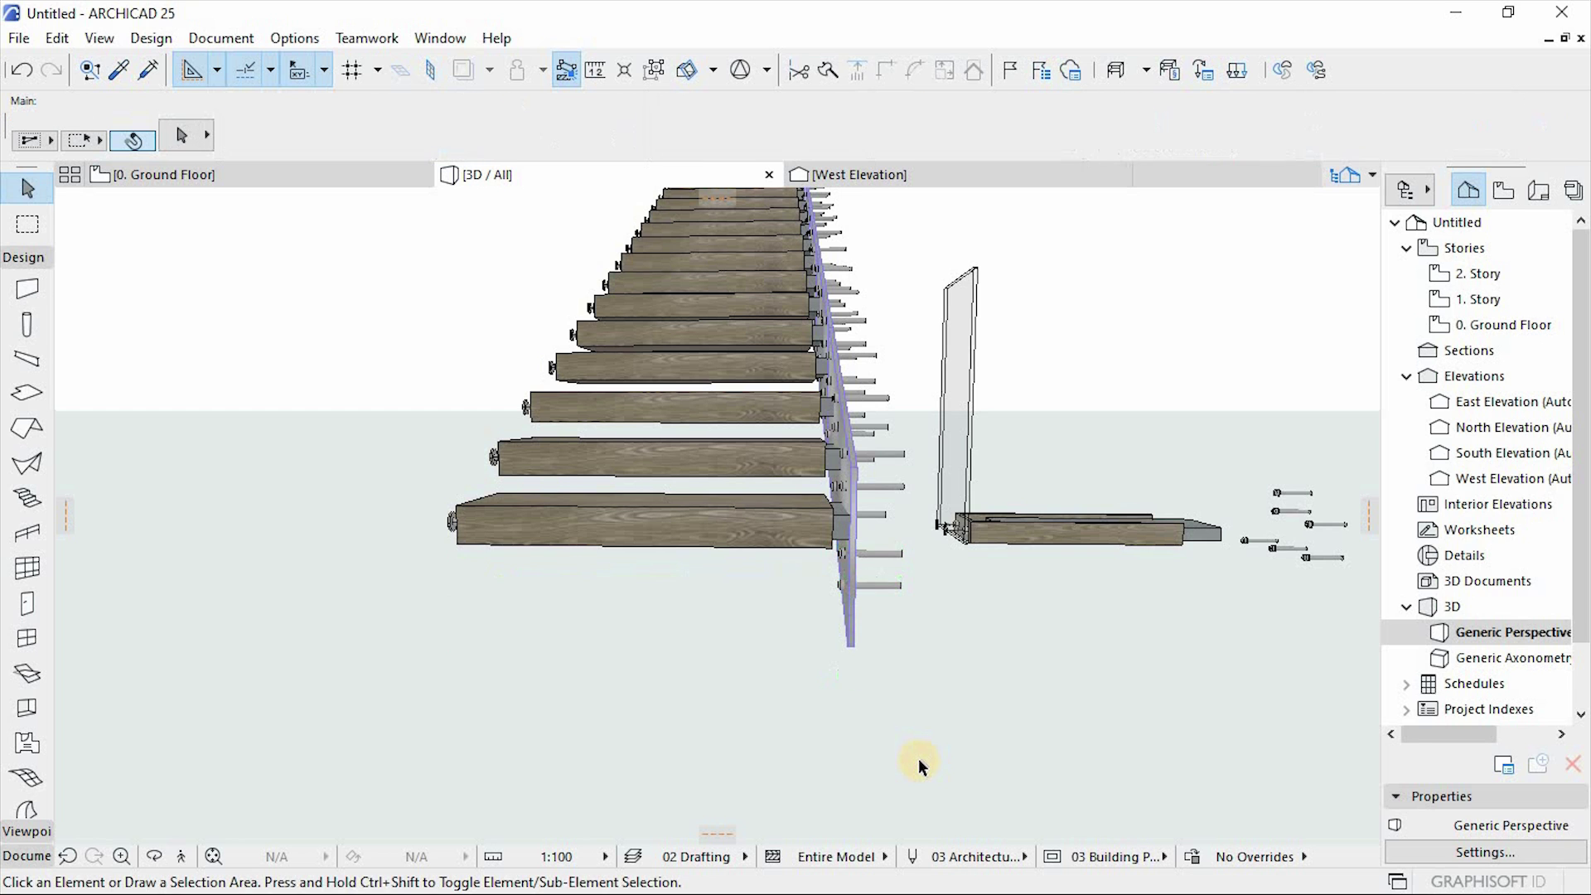
{"action": "key", "text": "o"}
{"action": "left_click_drag", "start_coordinate": [863, 757], "coordinate": [697, 609]}
{"action": "scroll", "coordinate": [725, 663], "scroll_direction": "up", "scroll_amount": 3}
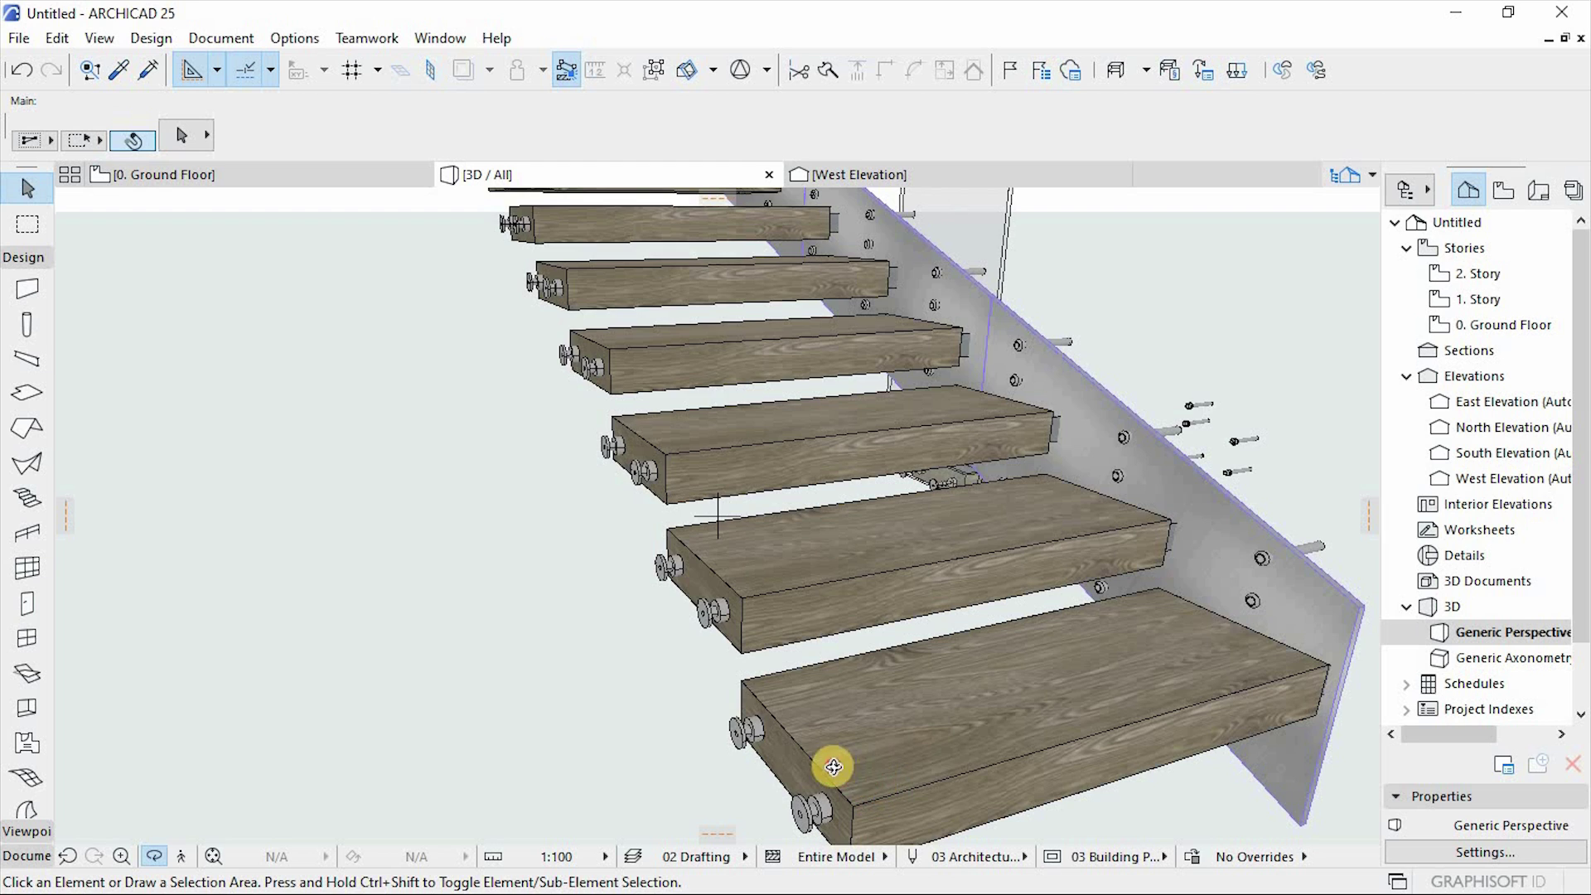
{"action": "scroll", "coordinate": [833, 763], "scroll_direction": "up", "scroll_amount": 2}
{"action": "scroll", "coordinate": [841, 761], "scroll_direction": "up", "scroll_amount": 1}
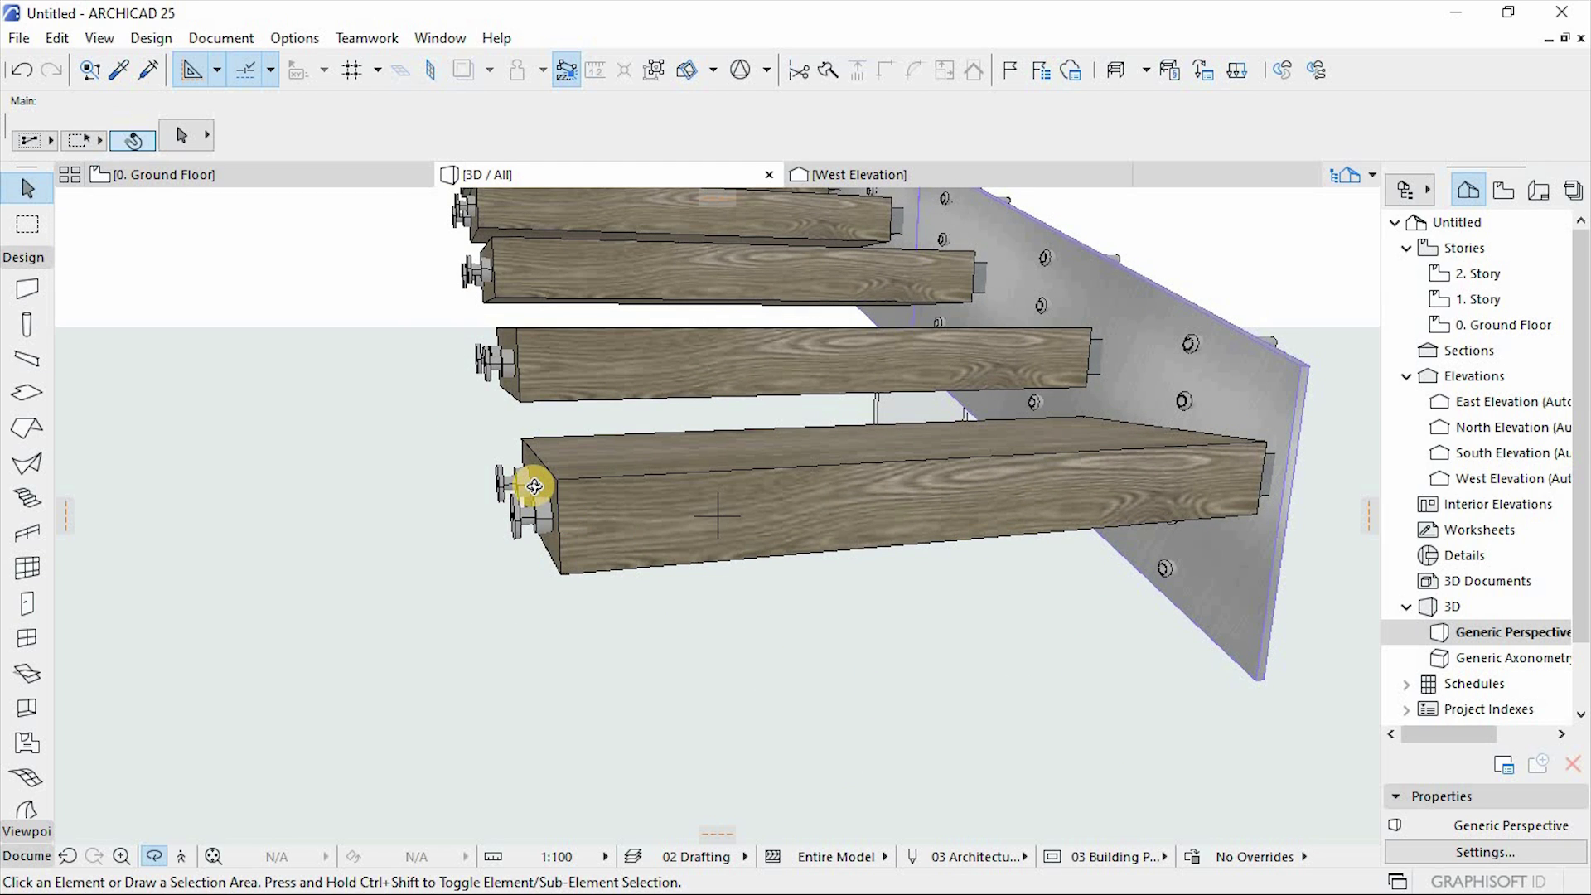
{"action": "scroll", "coordinate": [533, 487], "scroll_direction": "up", "scroll_amount": 1}
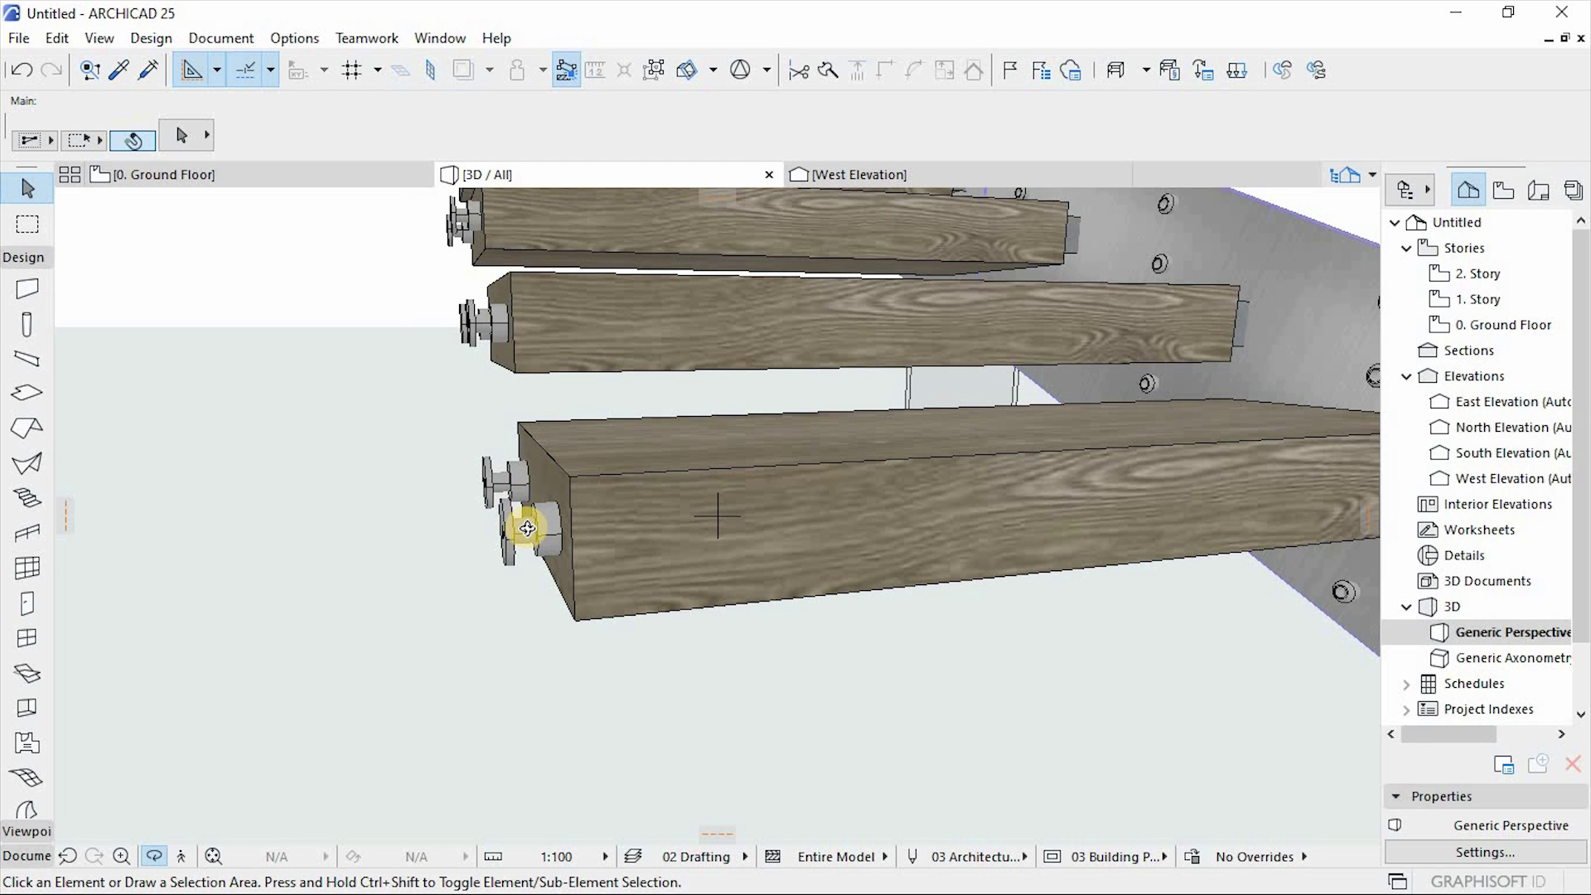
{"action": "scroll", "coordinate": [792, 800], "scroll_direction": "down", "scroll_amount": 4}
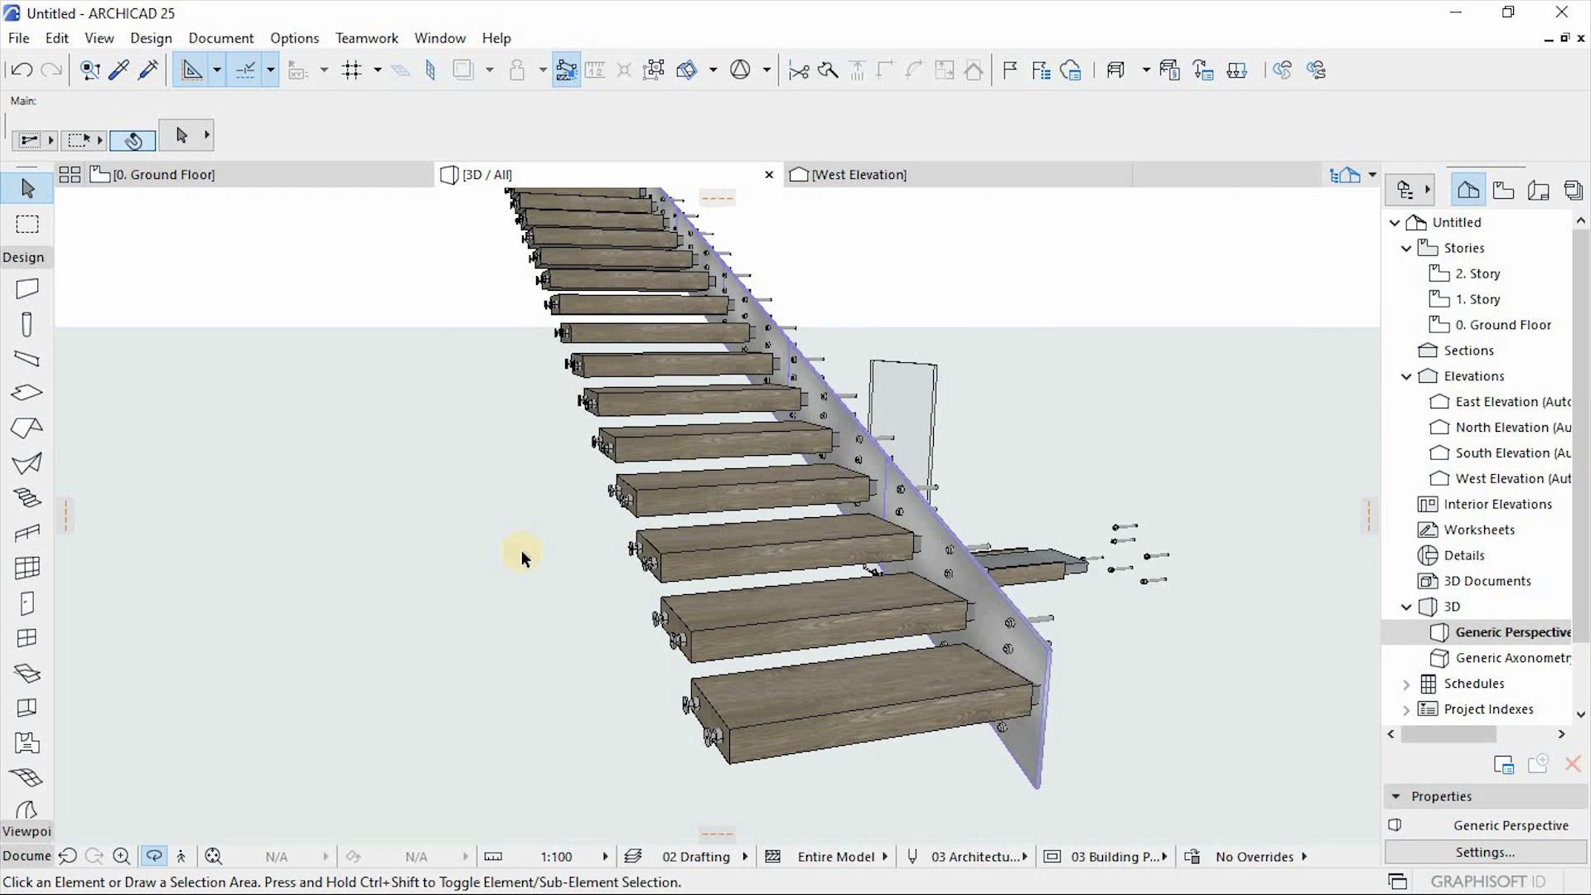
Place an associative glass railing along the free ends of the treads, on the side opposite the steel plate.
{"action": "left_click", "coordinate": [27, 535]}
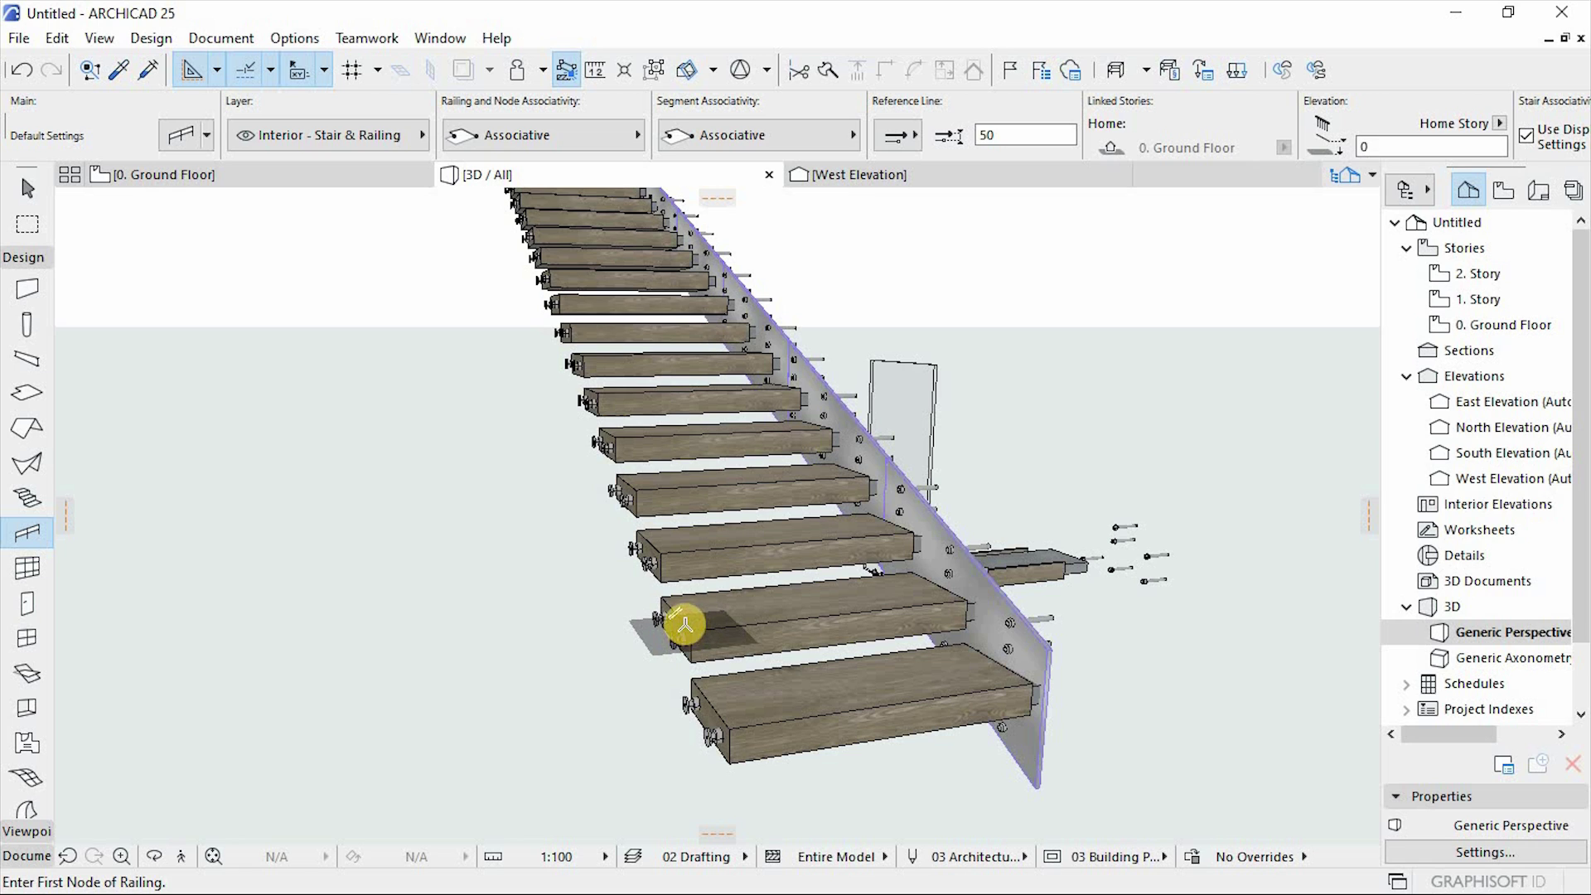
{"action": "left_click", "coordinate": [684, 621]}
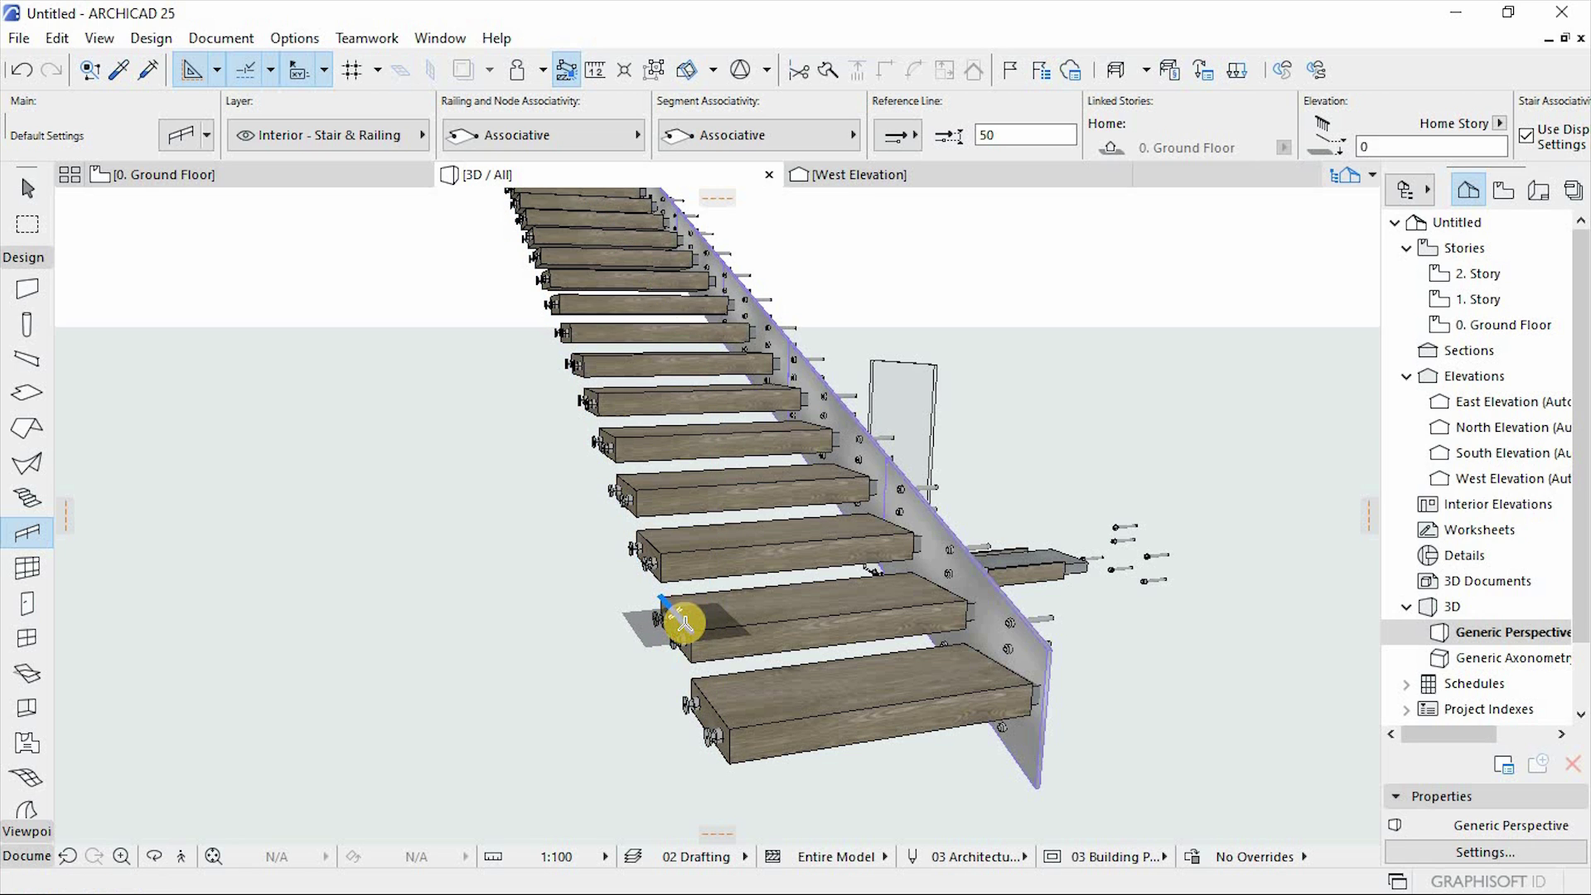
{"action": "key", "text": "Escape"}
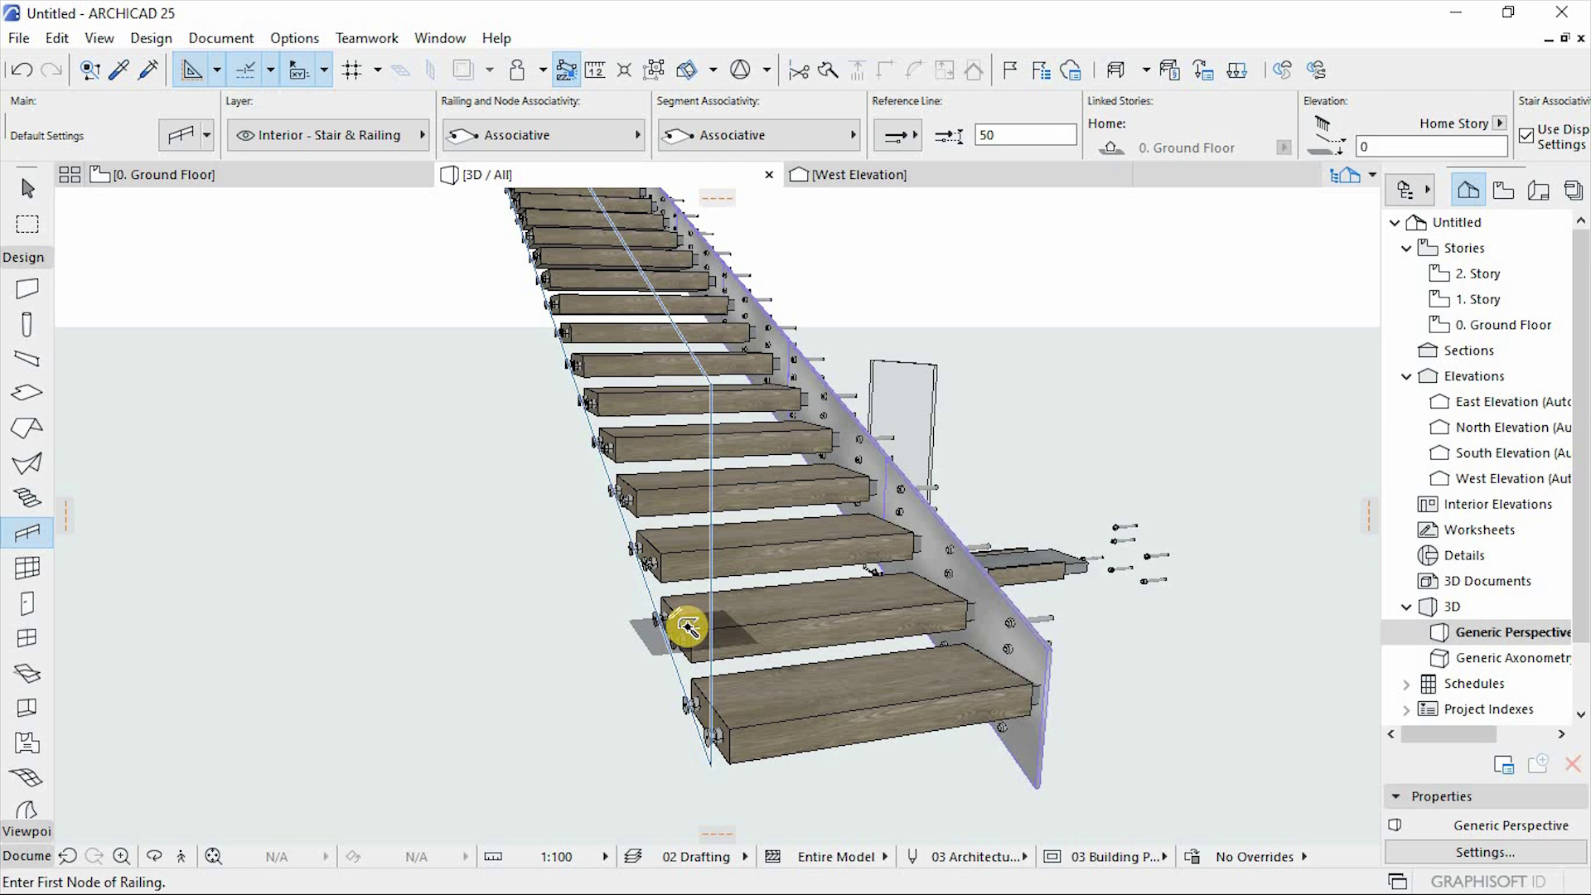
{"action": "left_click", "coordinate": [687, 628]}
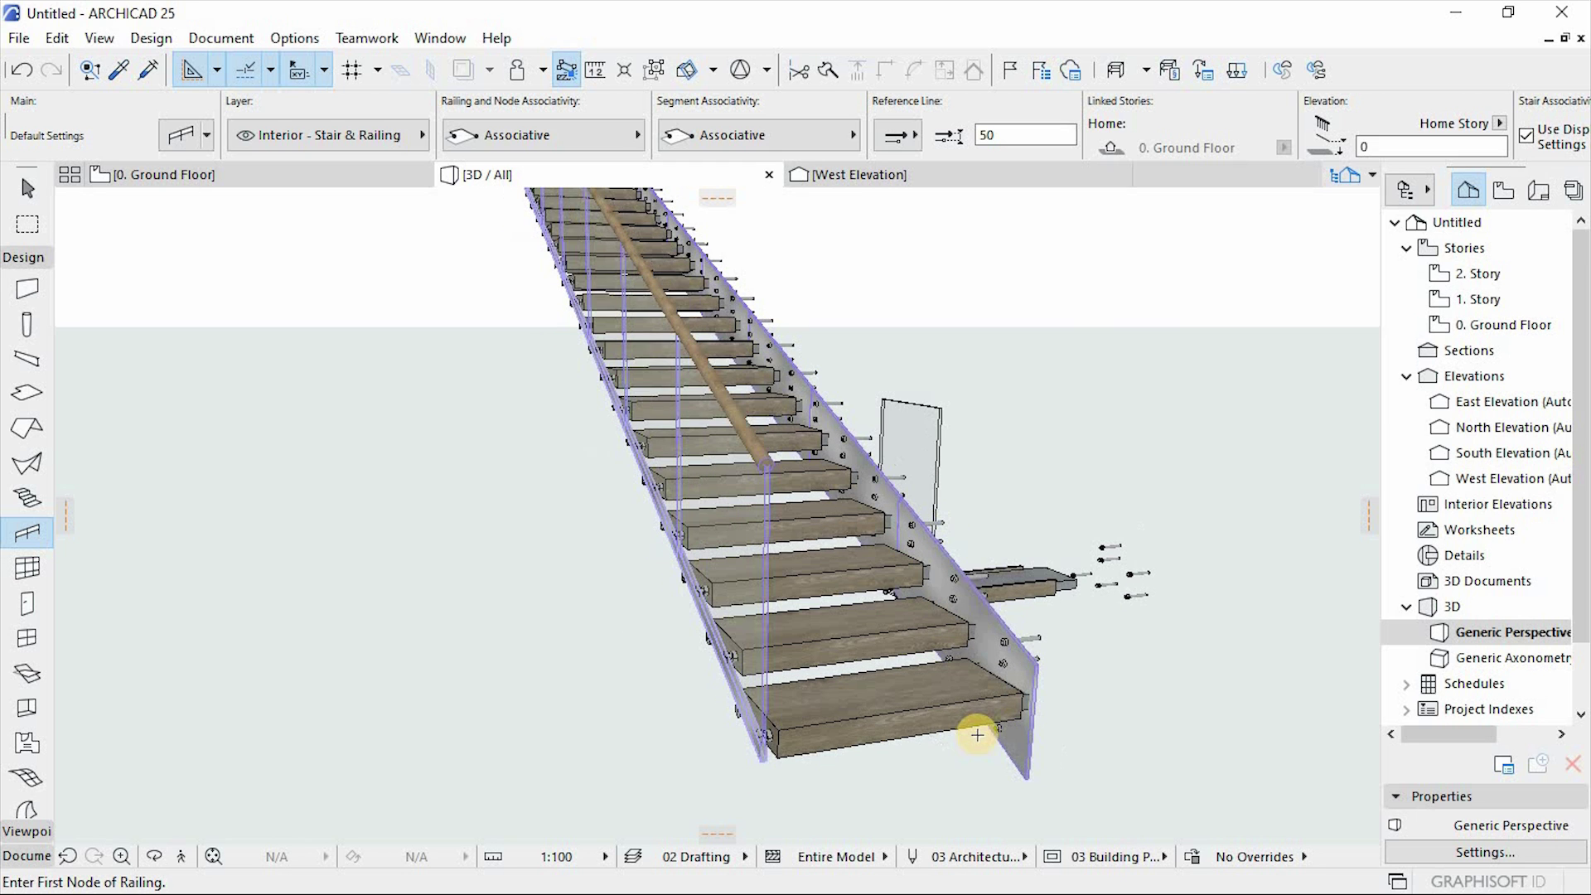
{"action": "middle_click_drag", "start_coordinate": [828, 745], "coordinate": [730, 712], "text": "shift"}
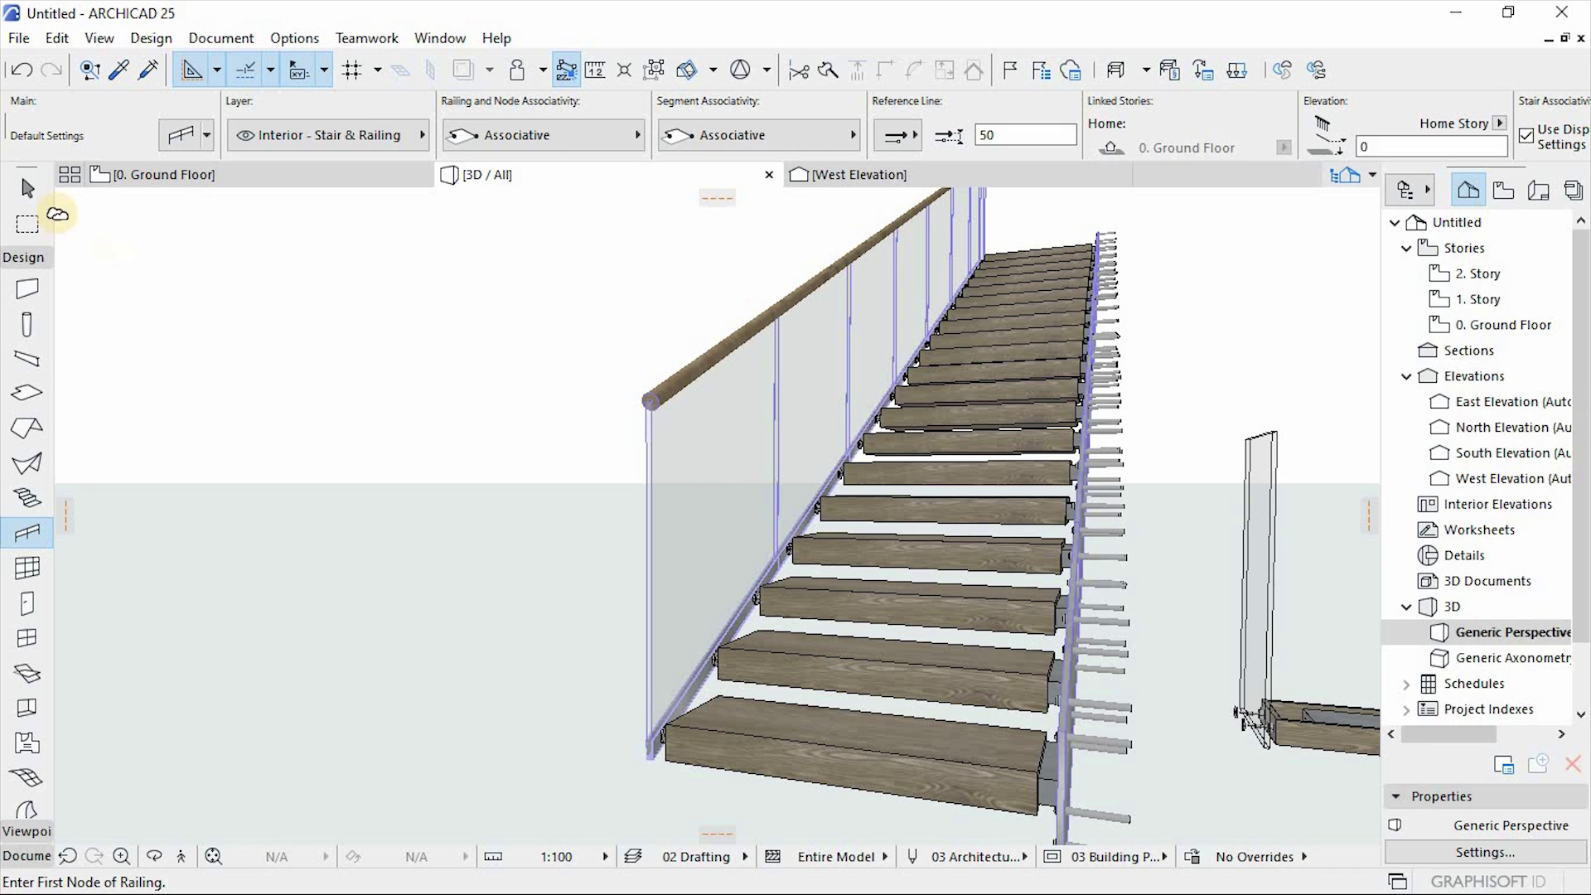
Open the glass railing for editing and remove the fixing from its panels.
{"action": "left_click", "coordinate": [27, 189]}
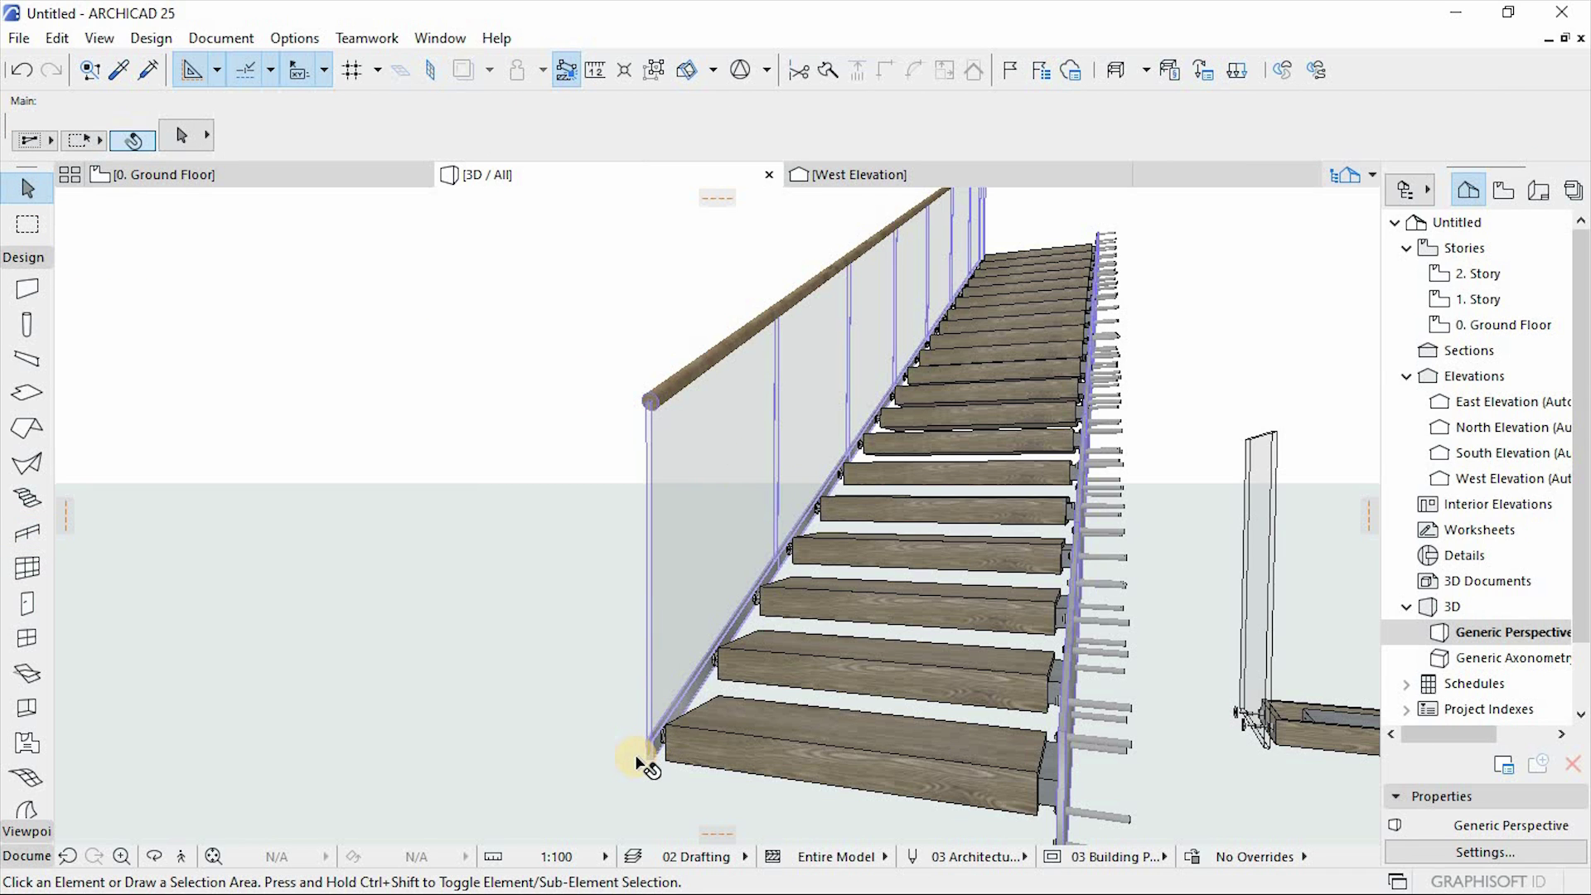
{"action": "scroll", "coordinate": [643, 762], "scroll_direction": "up", "scroll_amount": 3}
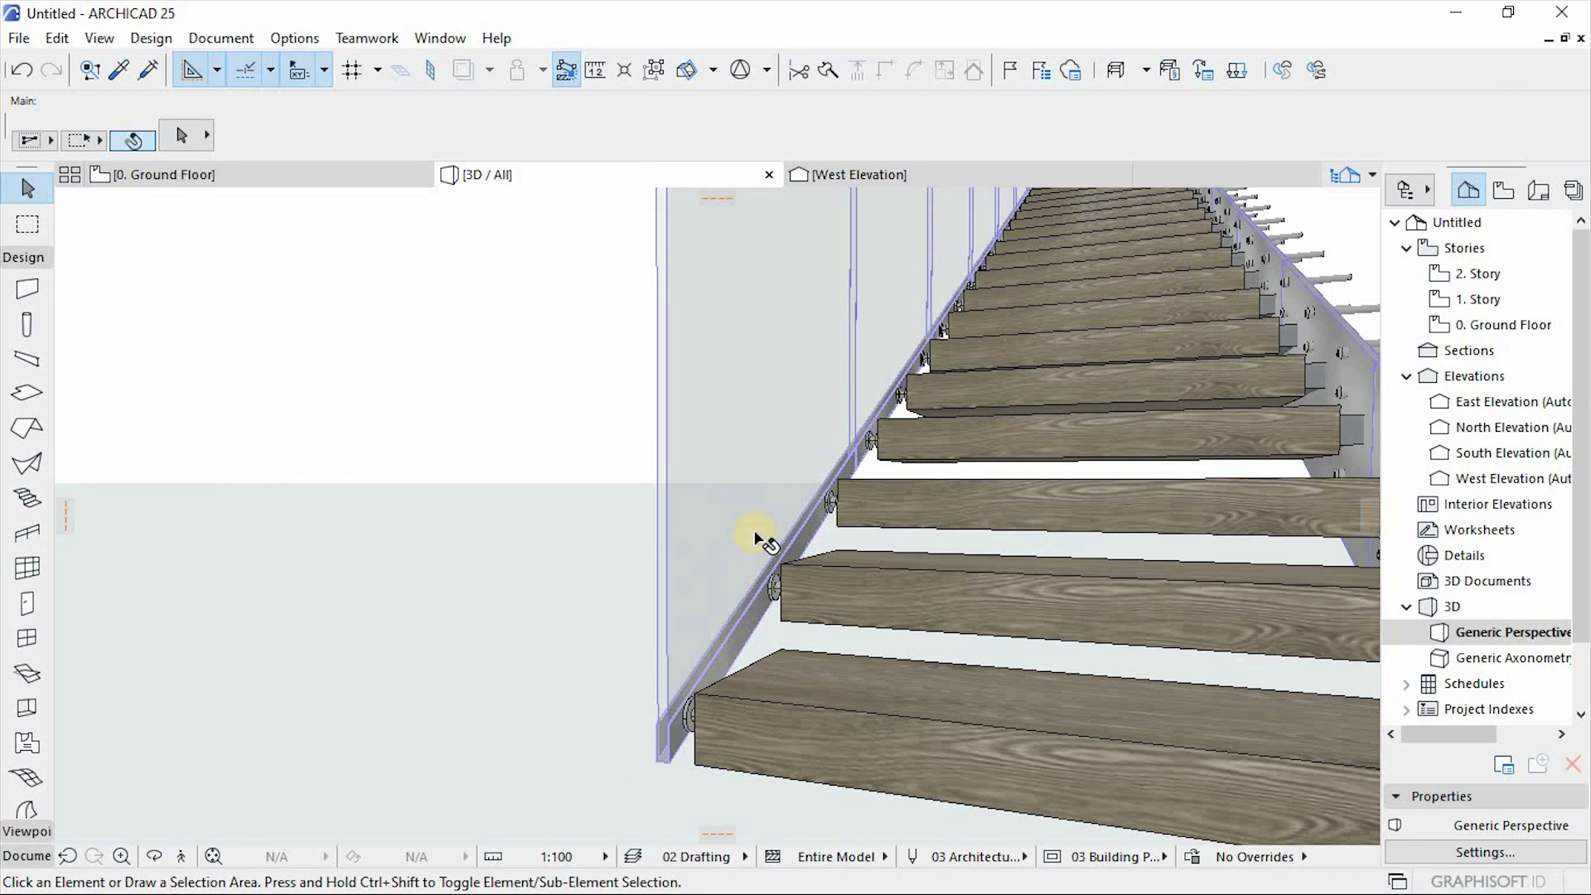
{"action": "left_click", "coordinate": [735, 392]}
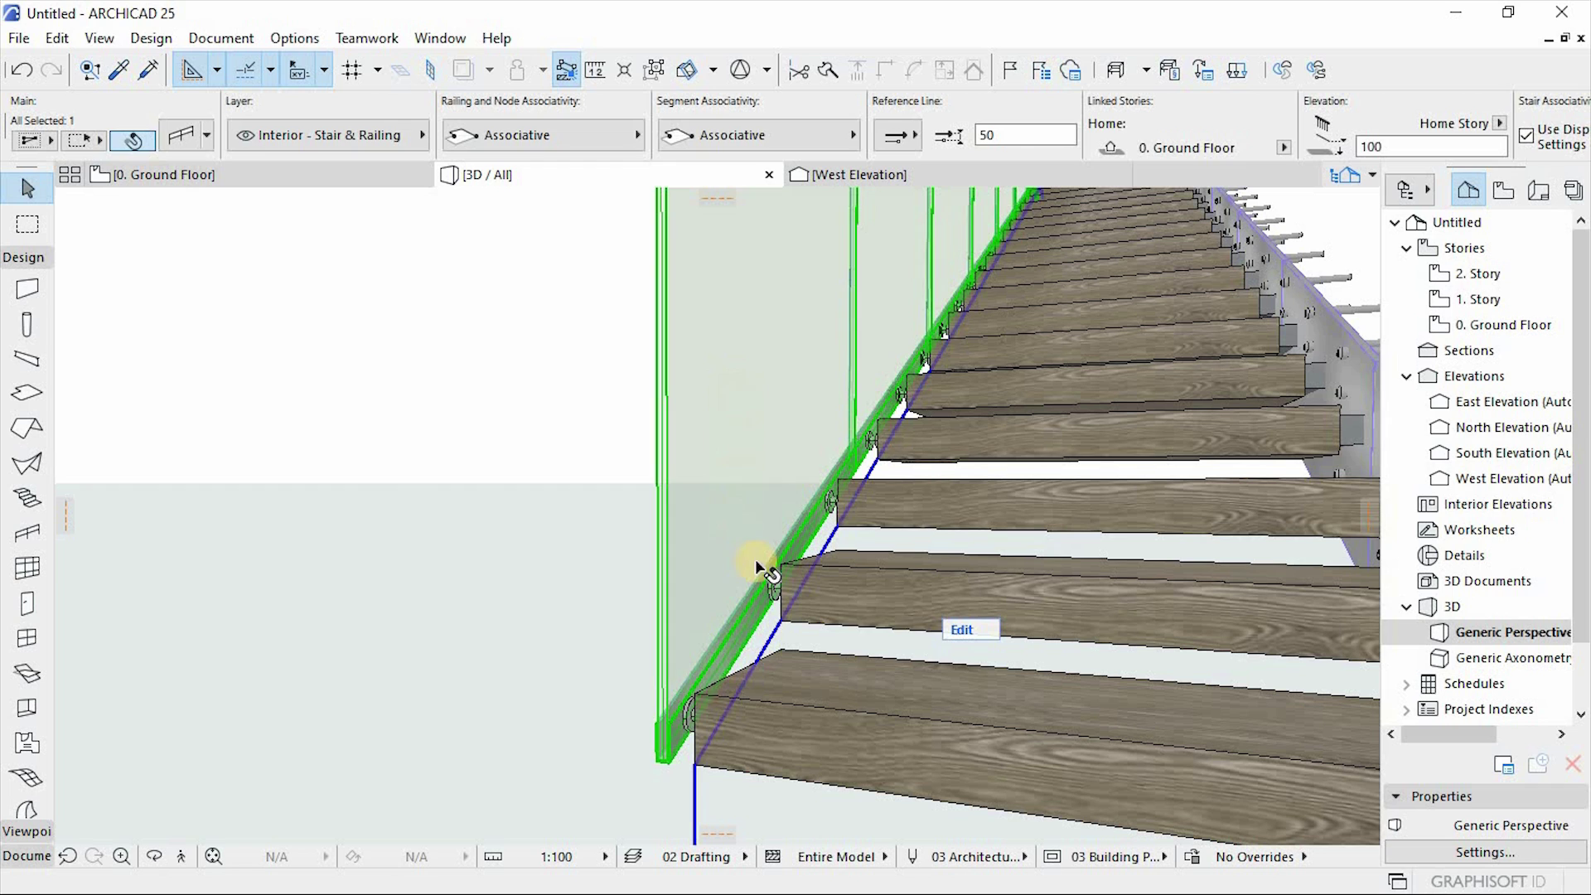
{"action": "left_click", "coordinate": [957, 634]}
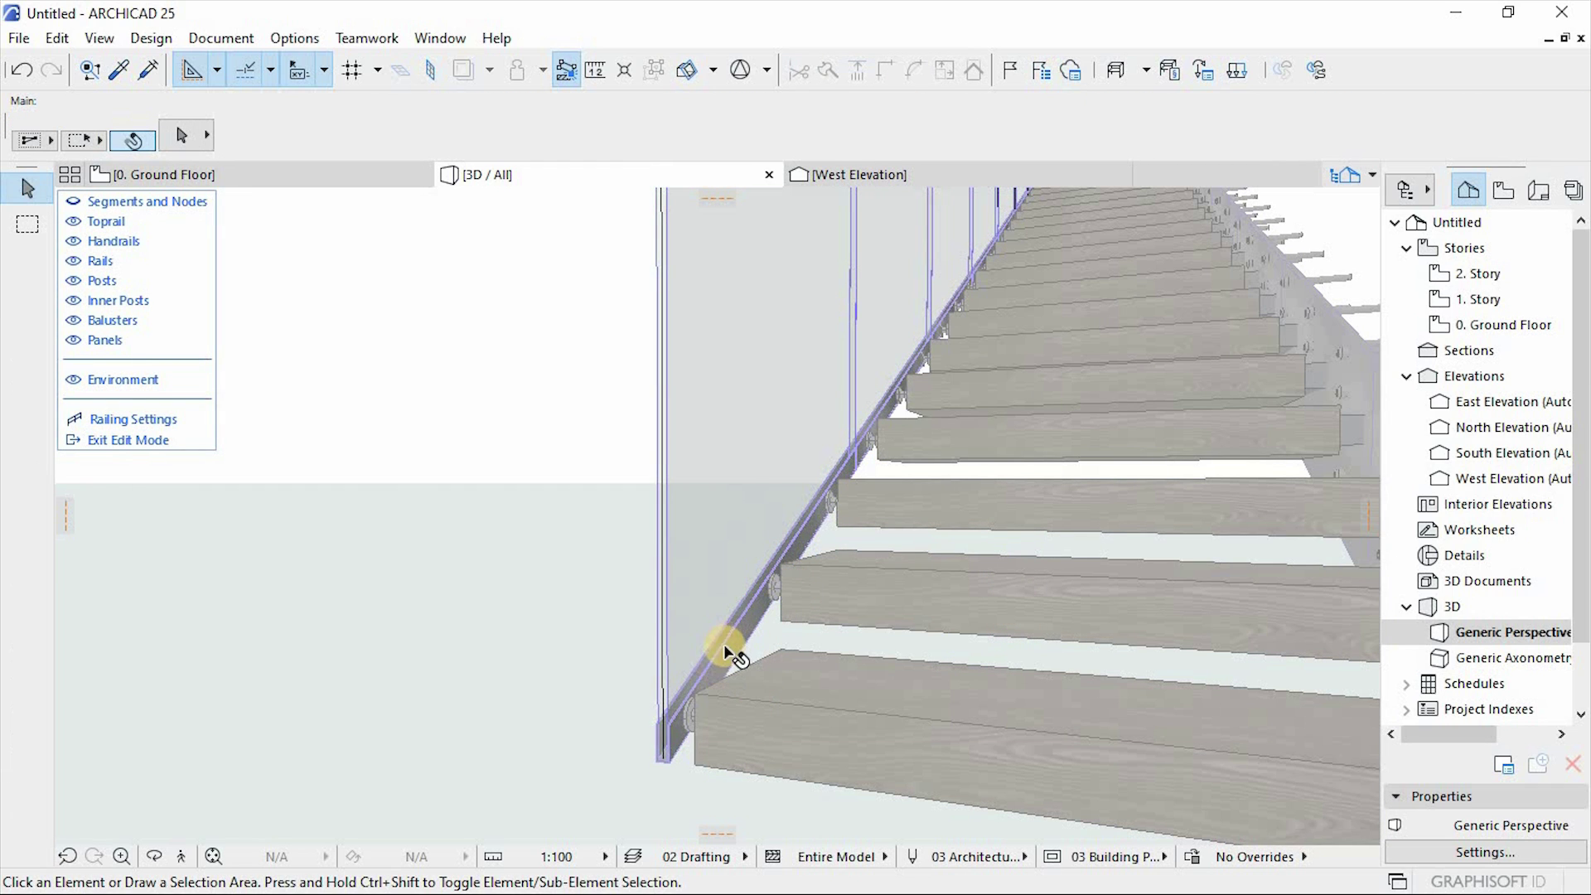
{"action": "left_click", "coordinate": [740, 504]}
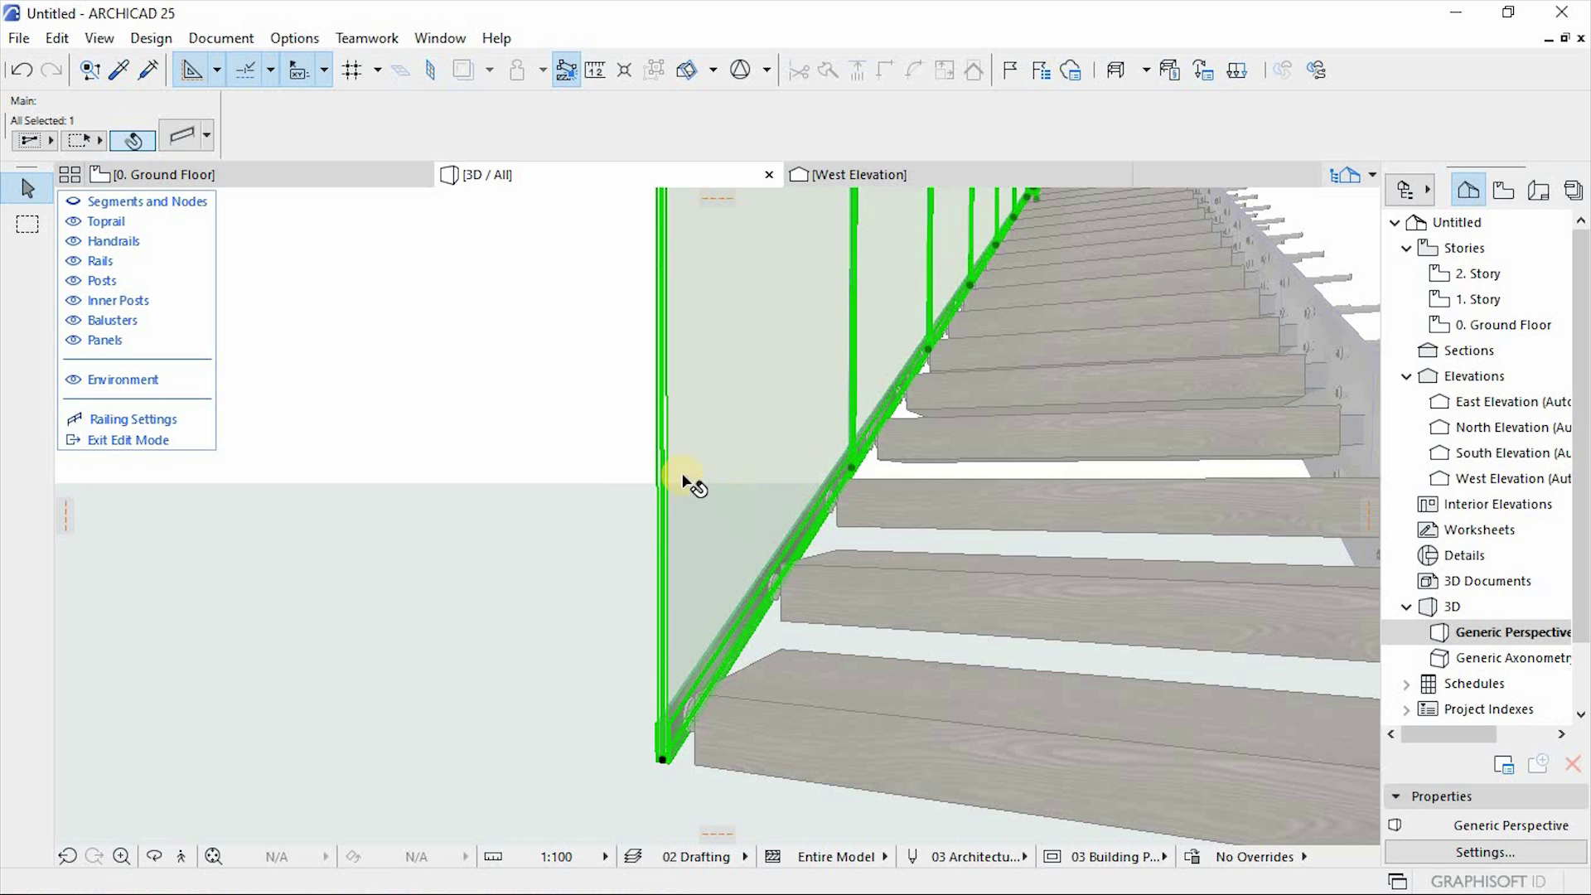
{"action": "key", "text": "ctrl+t"}
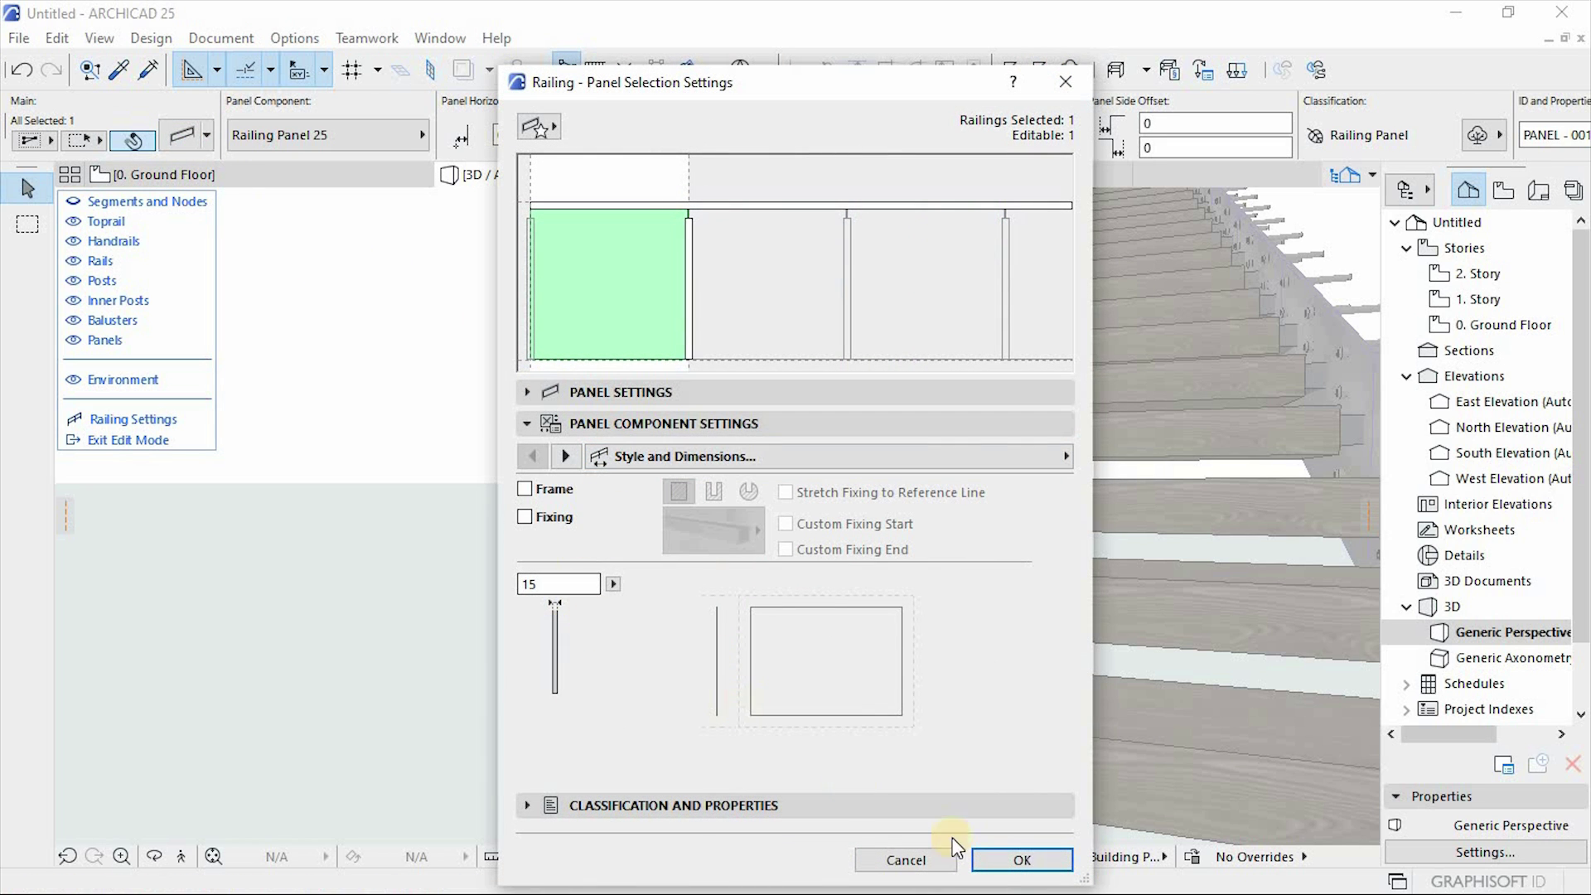
{"action": "left_click", "coordinate": [1001, 862]}
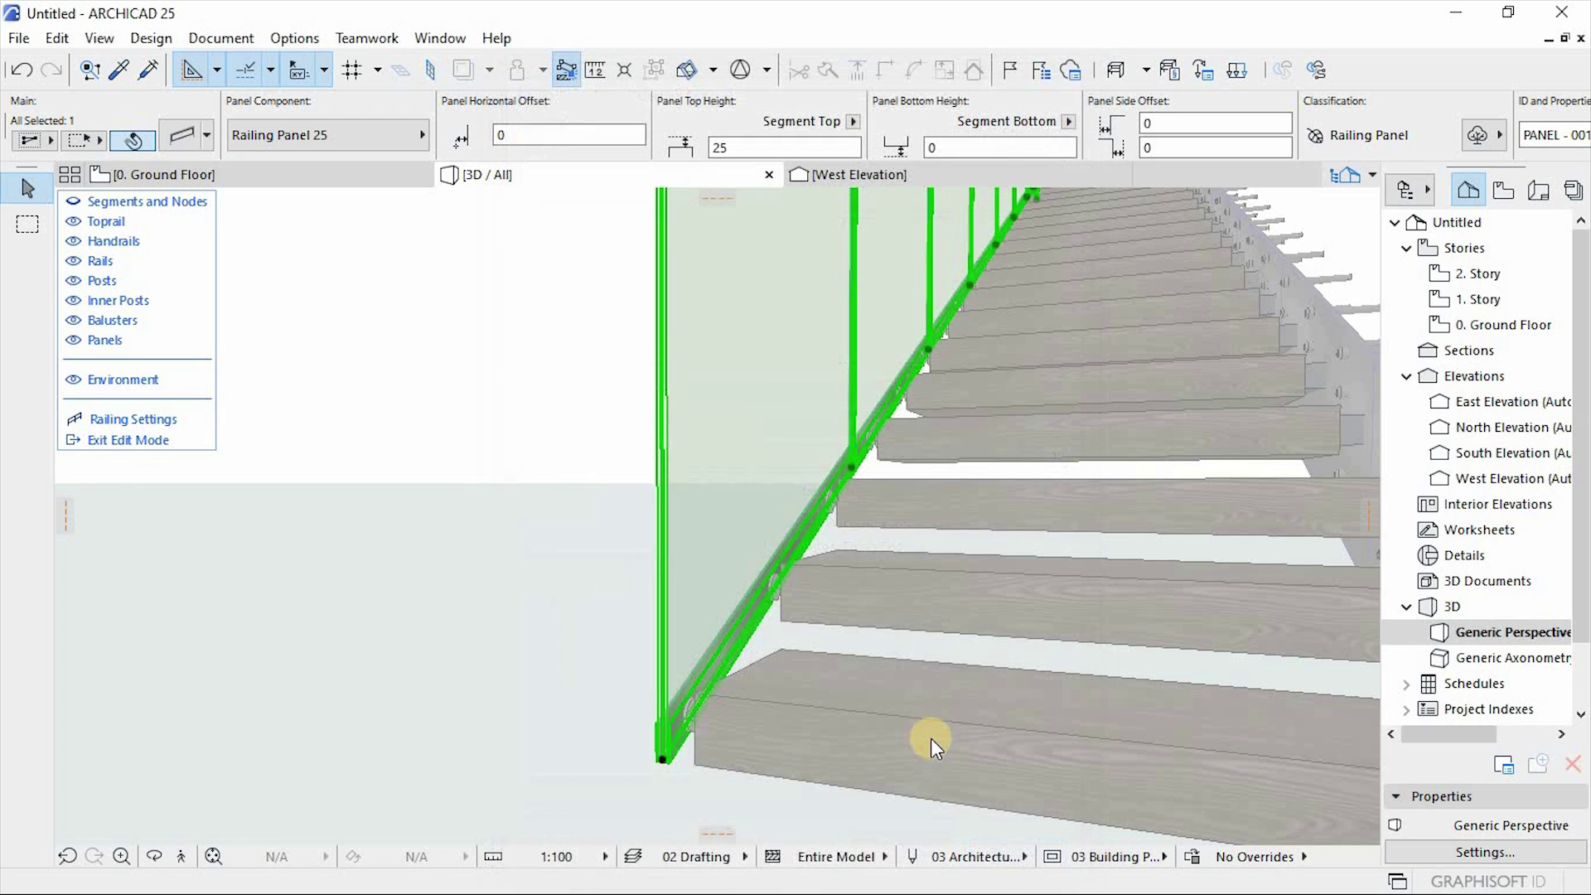
Change the rail shape of the glass railing's toprail to the moulded profile with a wide top, sized 66 by 74.
{"action": "scroll", "coordinate": [670, 773], "scroll_direction": "down", "scroll_amount": 5}
{"action": "scroll", "coordinate": [698, 341], "scroll_direction": "up", "scroll_amount": 2}
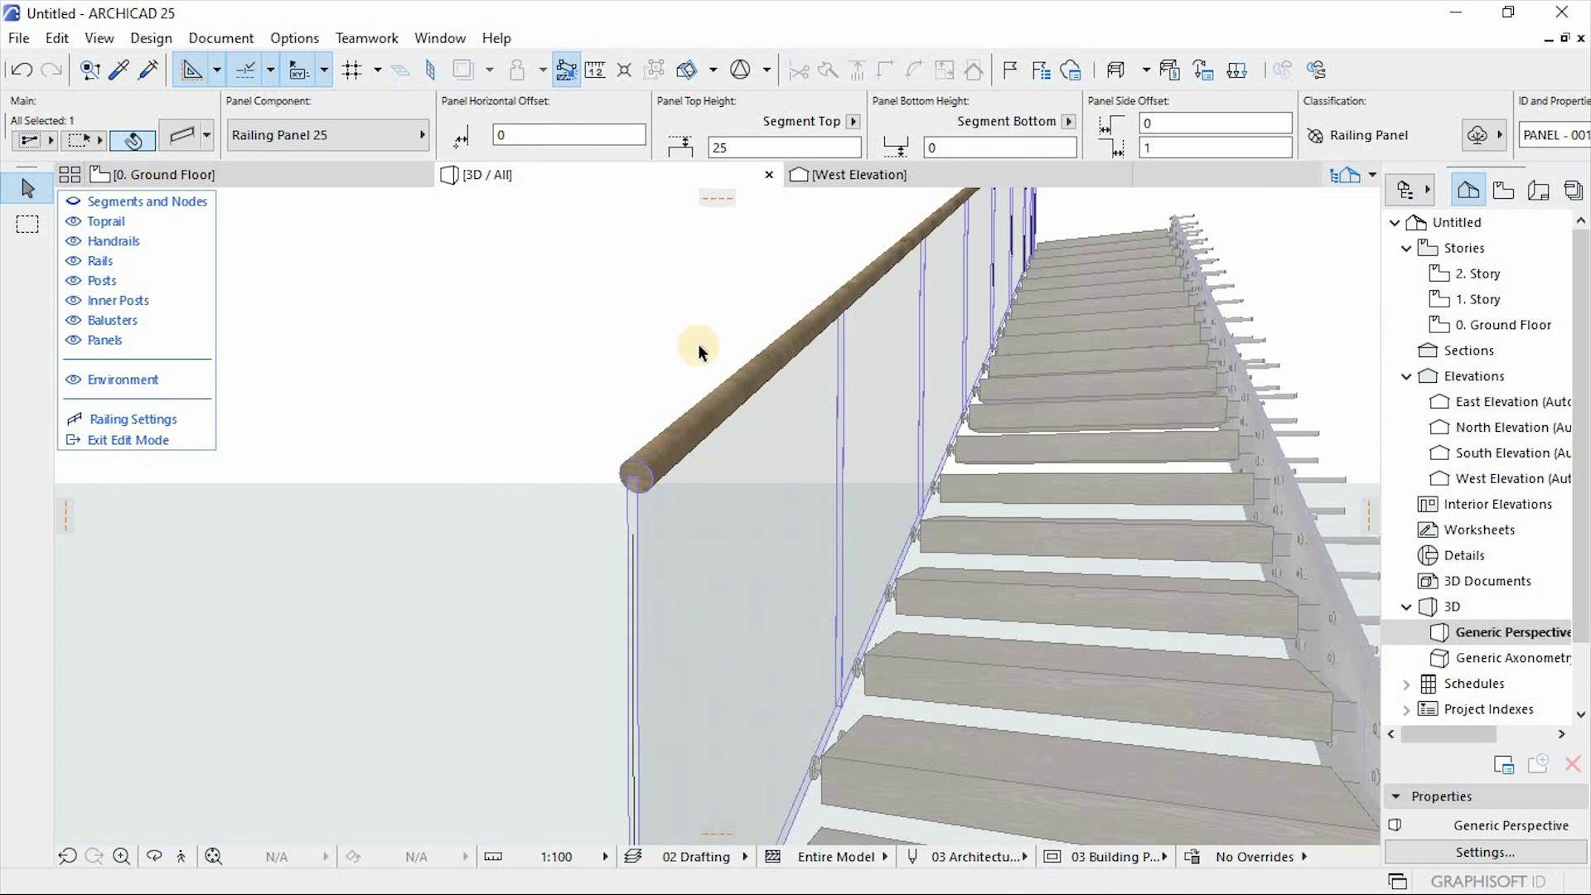
{"action": "left_click", "coordinate": [683, 412]}
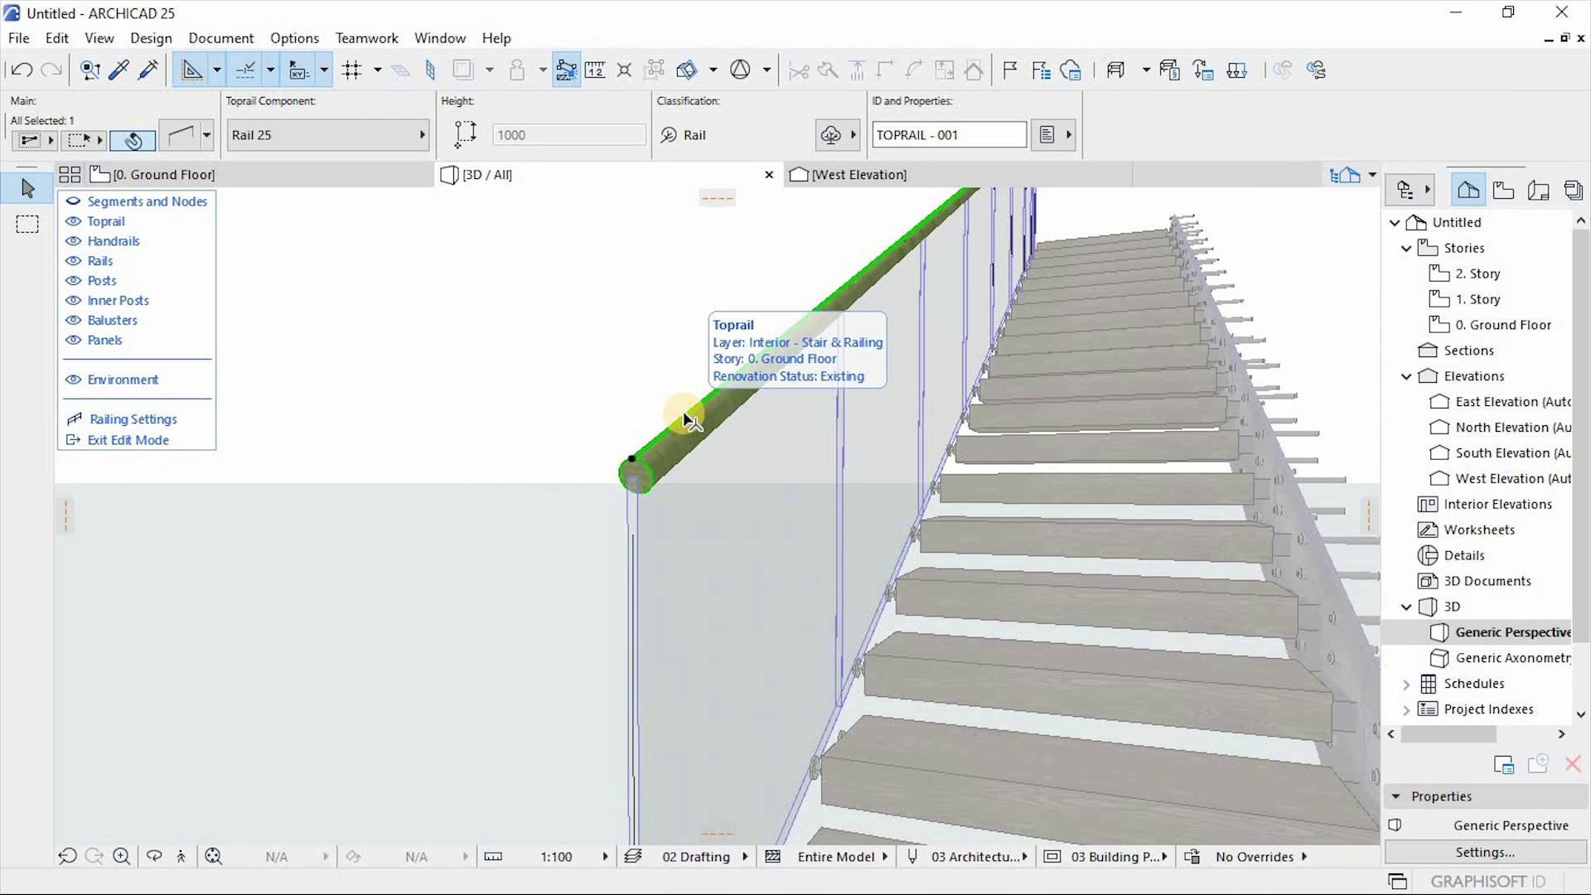
{"action": "scroll", "coordinate": [610, 575], "scroll_direction": "down", "scroll_amount": 3}
{"action": "scroll", "coordinate": [932, 230], "scroll_direction": "up", "scroll_amount": 5}
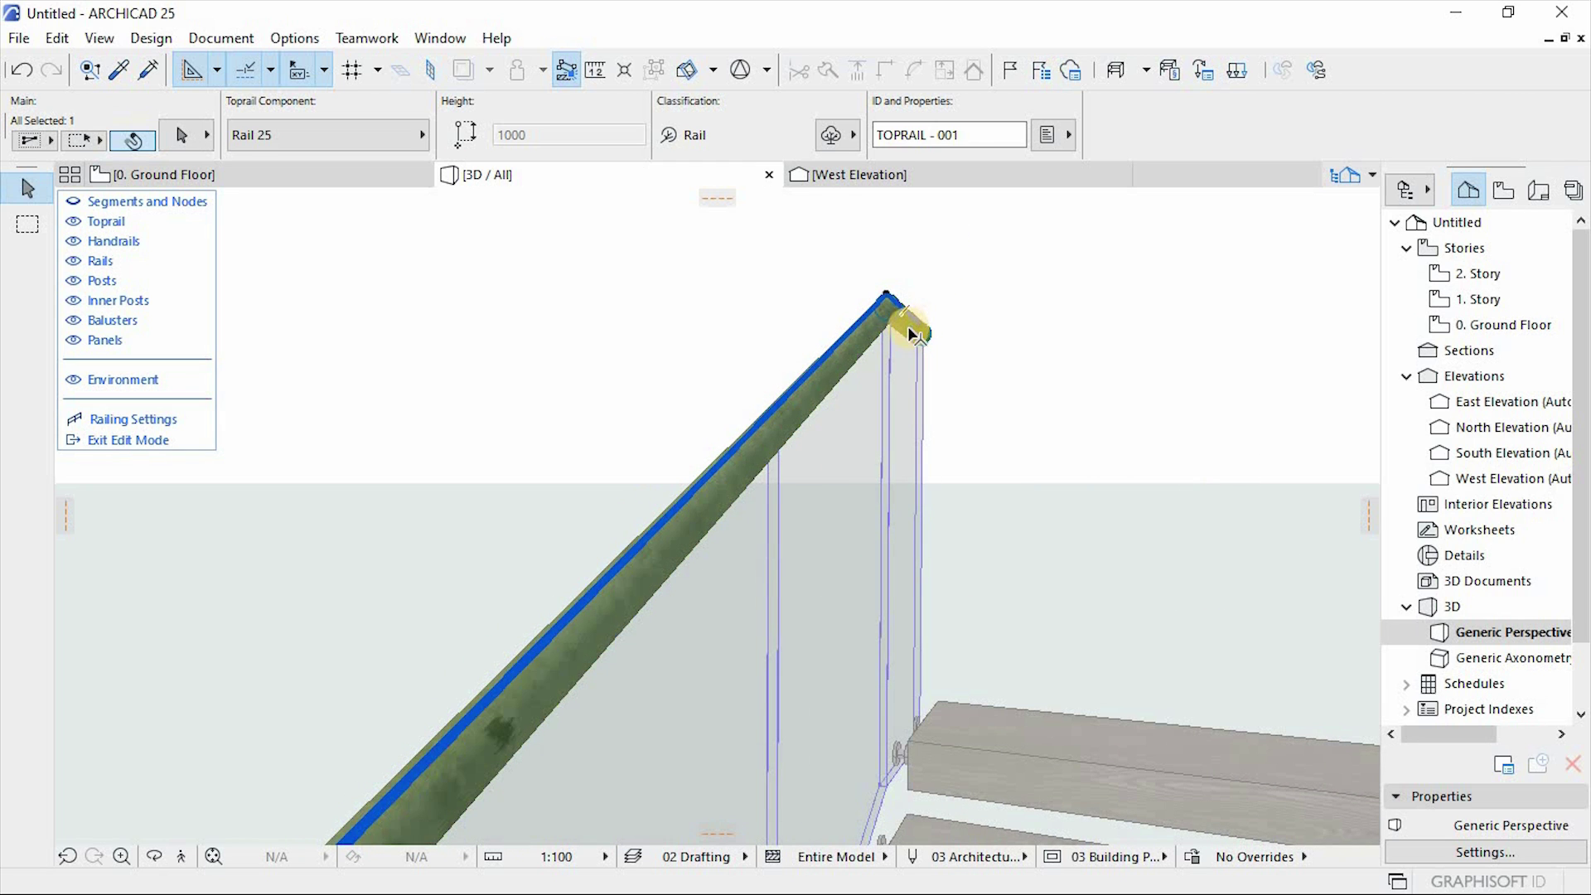
{"action": "scroll", "coordinate": [924, 294], "scroll_direction": "down", "scroll_amount": 3}
{"action": "scroll", "coordinate": [925, 296], "scroll_direction": "down", "scroll_amount": 5}
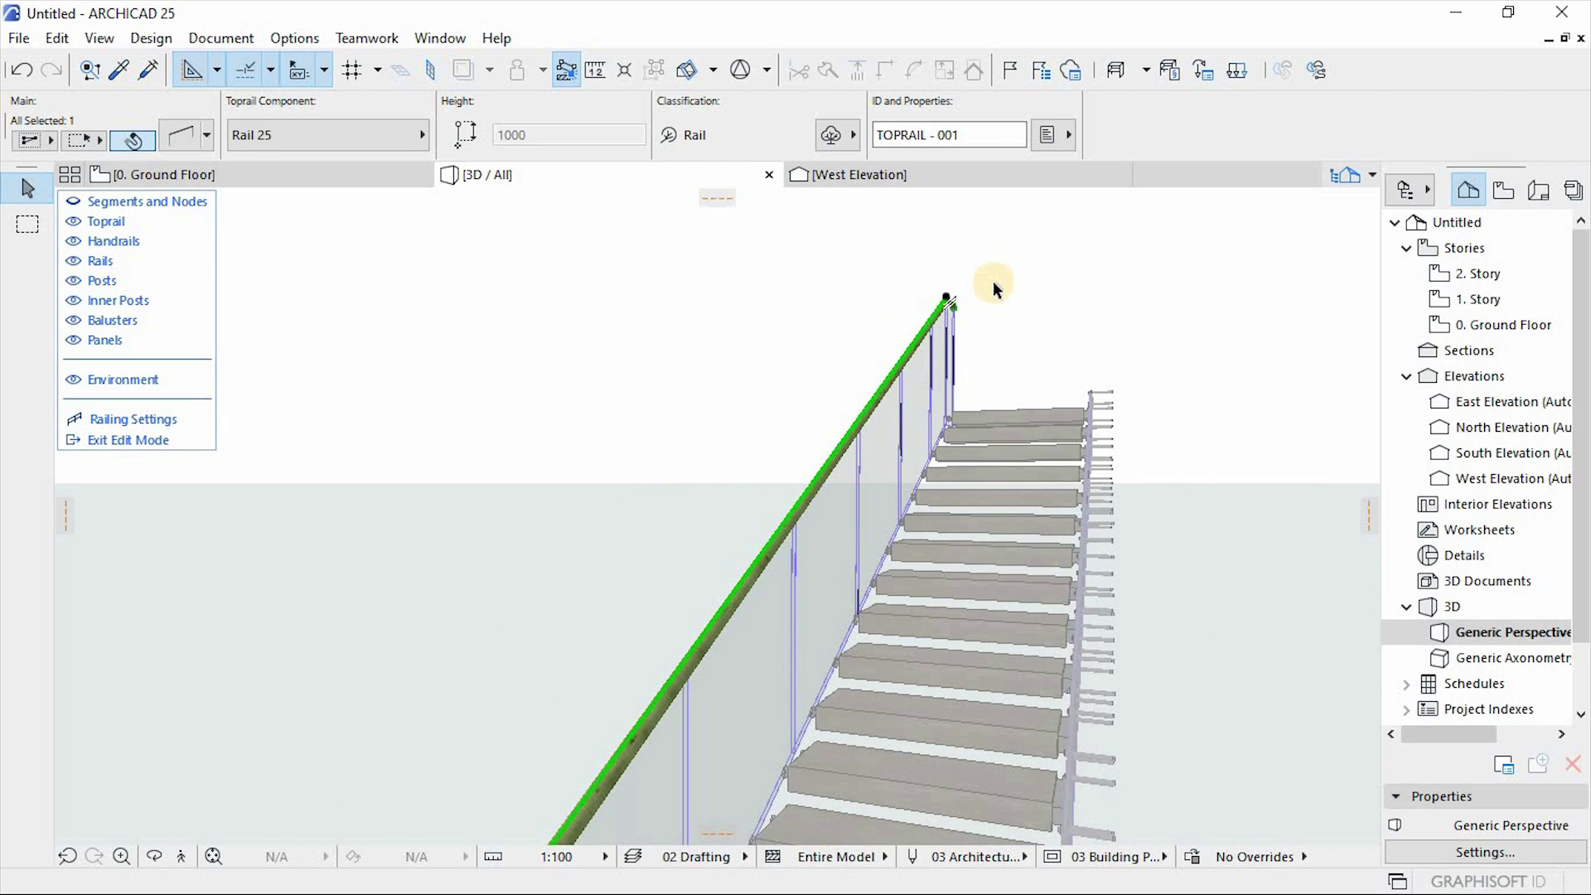
{"action": "double_click", "coordinate": [837, 434]}
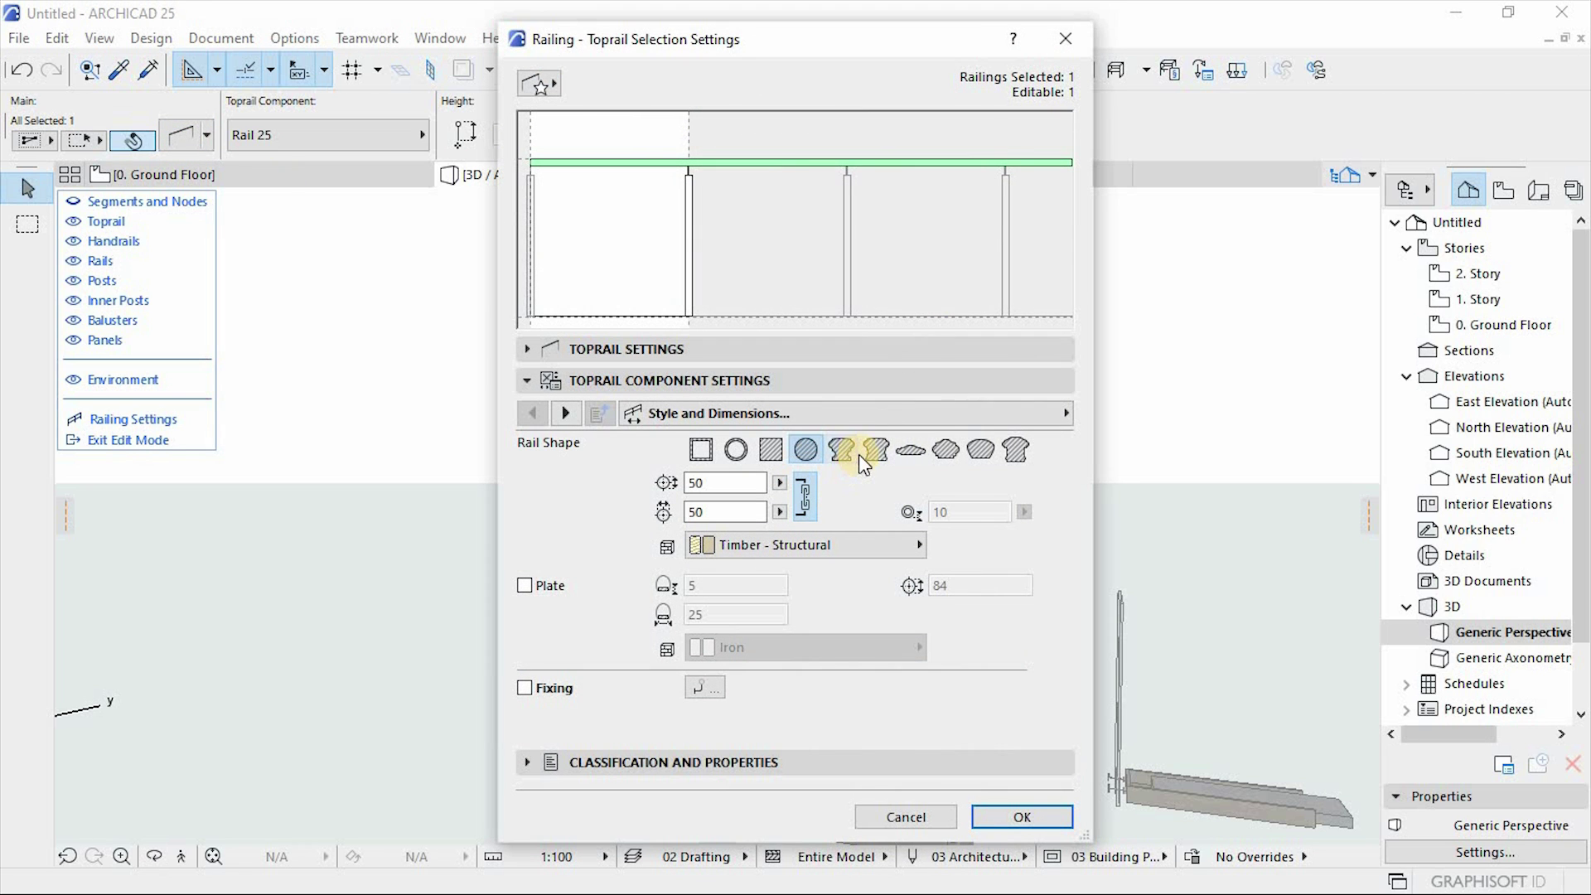
{"action": "left_click", "coordinate": [841, 451]}
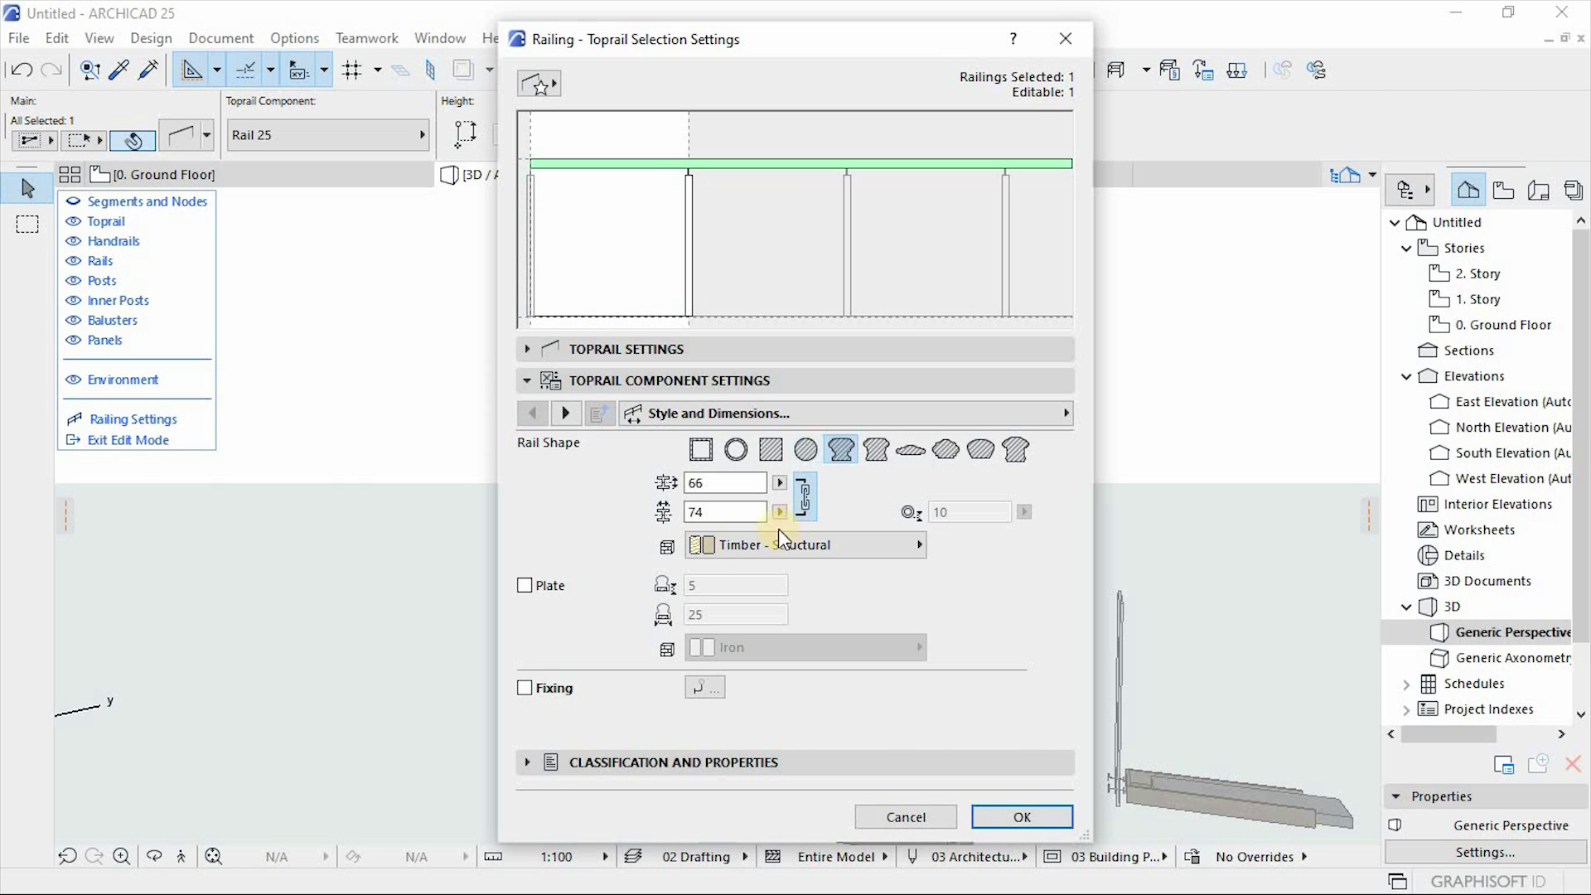
Check the toprail's fixing settings and apply the toprail changes.
{"action": "left_click", "coordinate": [574, 413]}
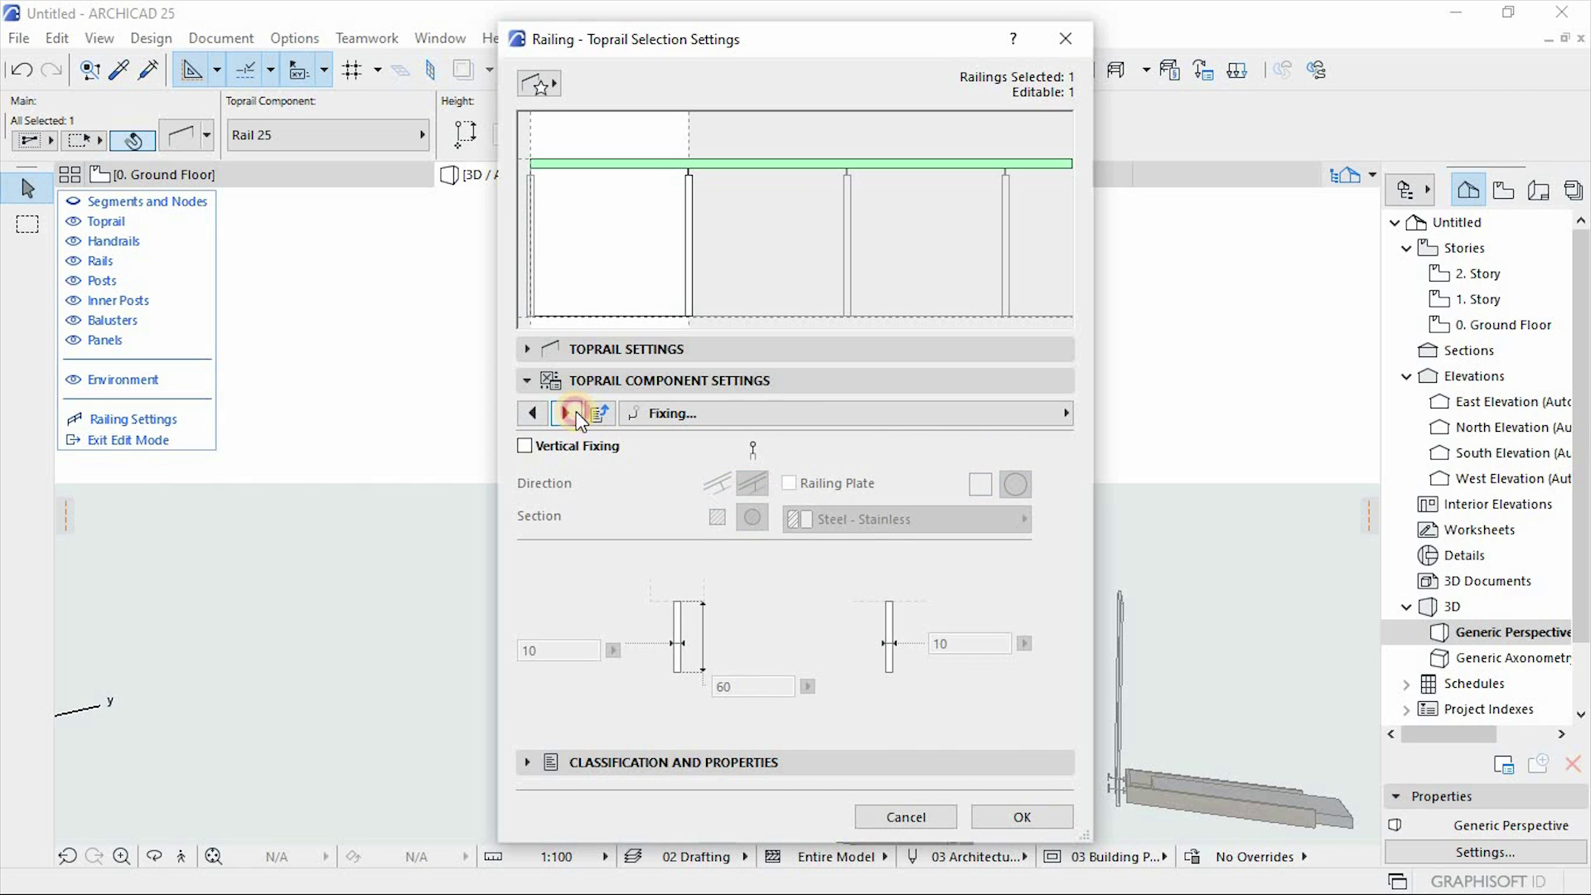
{"action": "left_click", "coordinate": [573, 413]}
{"action": "left_click", "coordinate": [545, 412]}
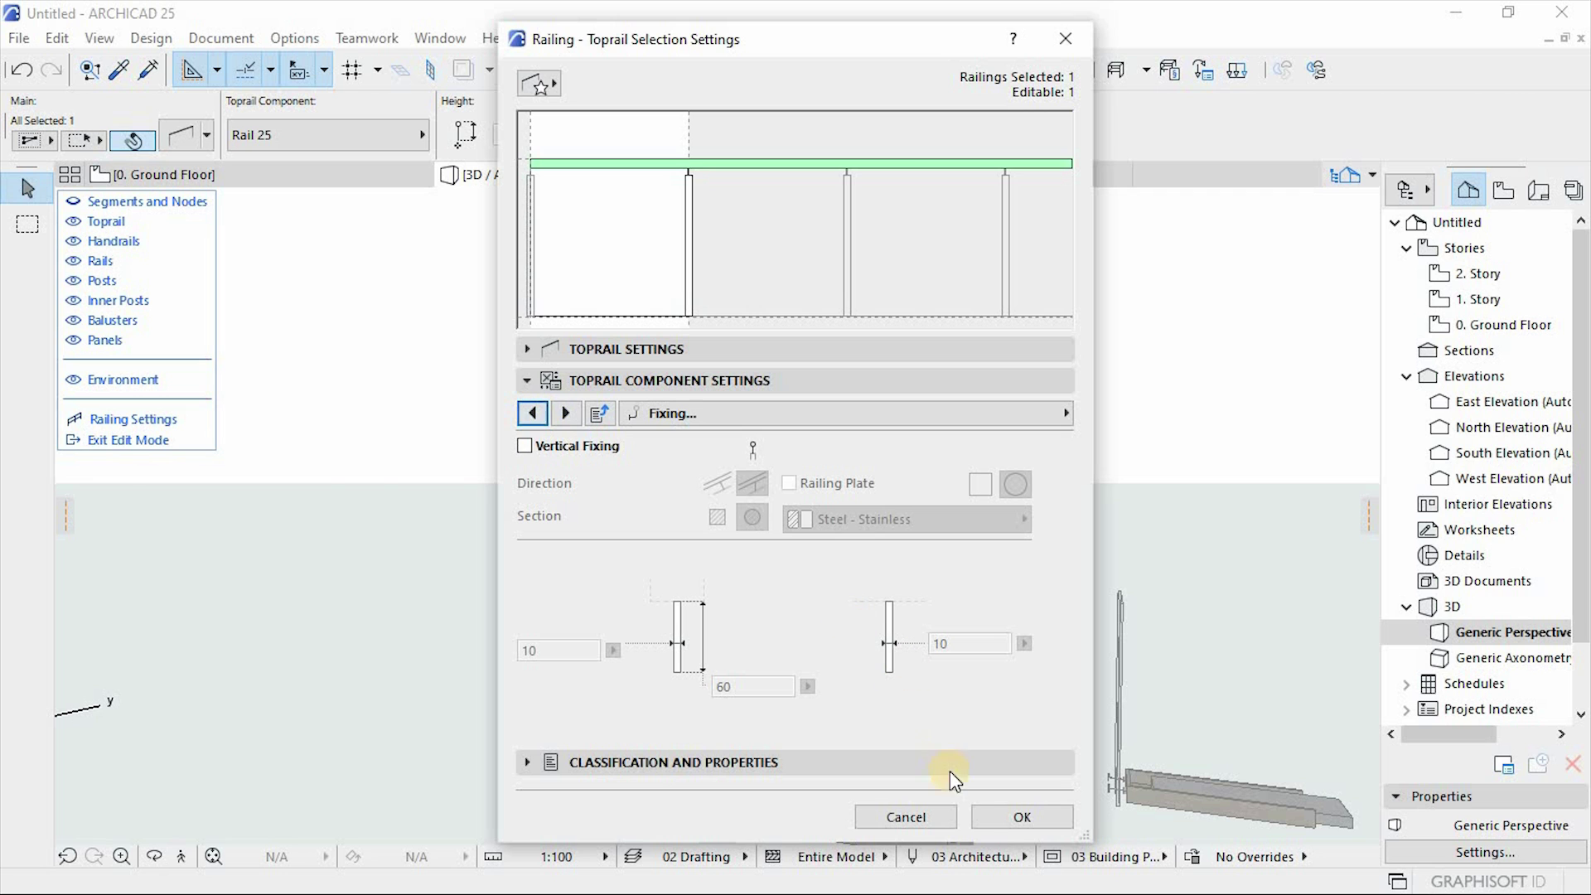
{"action": "left_click", "coordinate": [1022, 817]}
{"action": "middle_click_drag", "start_coordinate": [950, 663], "coordinate": [430, 636], "text": "shift"}
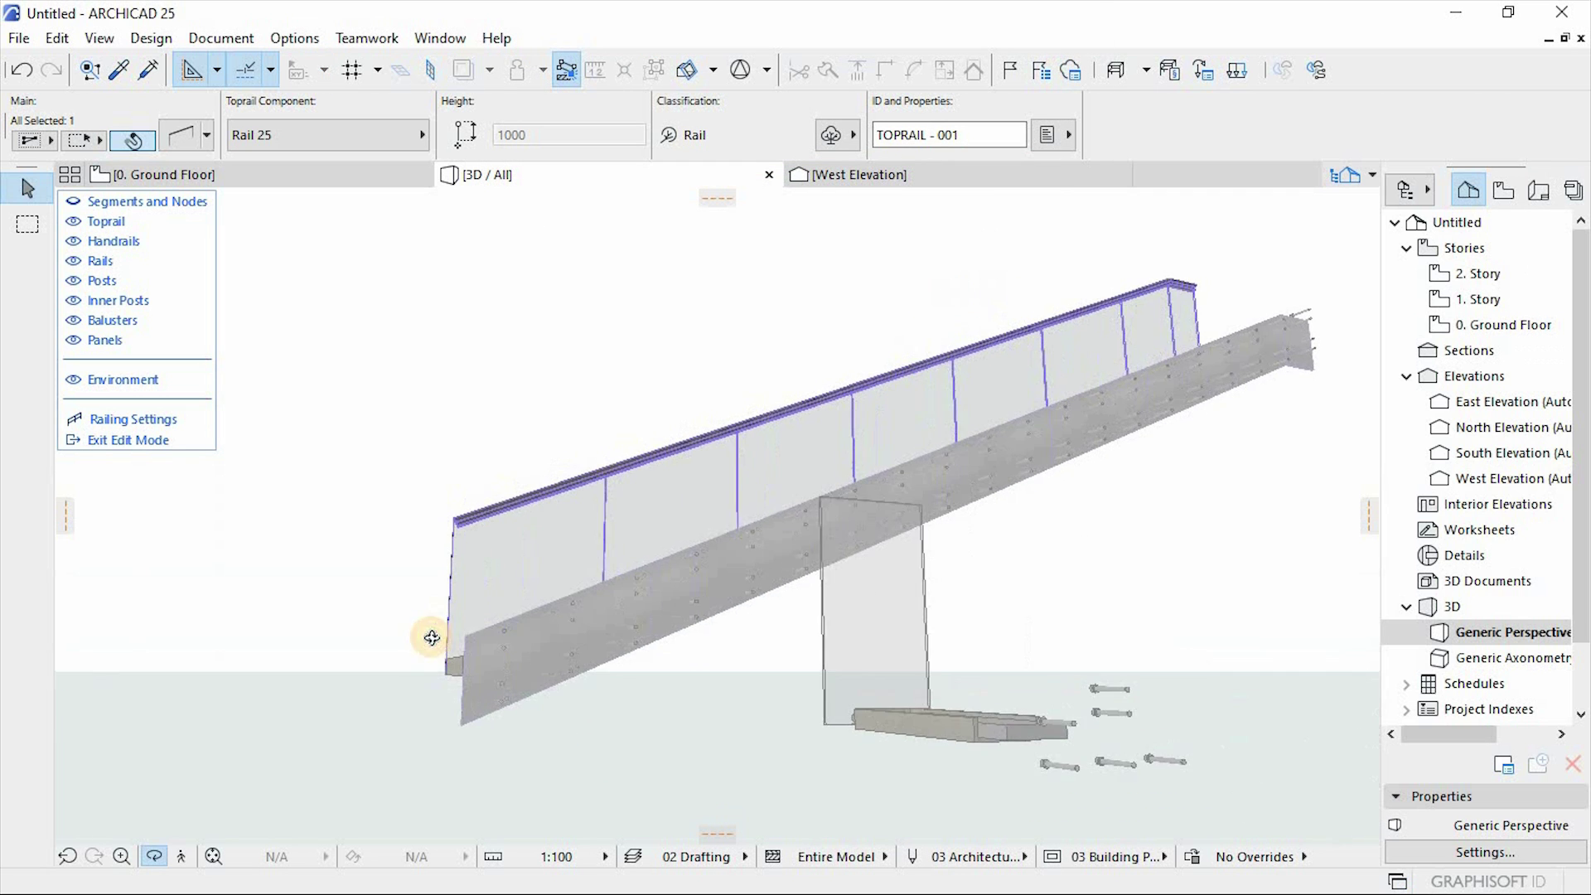
Check the toprail's component settings at the lower end of the glass railing.
{"action": "scroll", "coordinate": [429, 536], "scroll_direction": "up", "scroll_amount": 3}
{"action": "scroll", "coordinate": [429, 537], "scroll_direction": "up", "scroll_amount": 5}
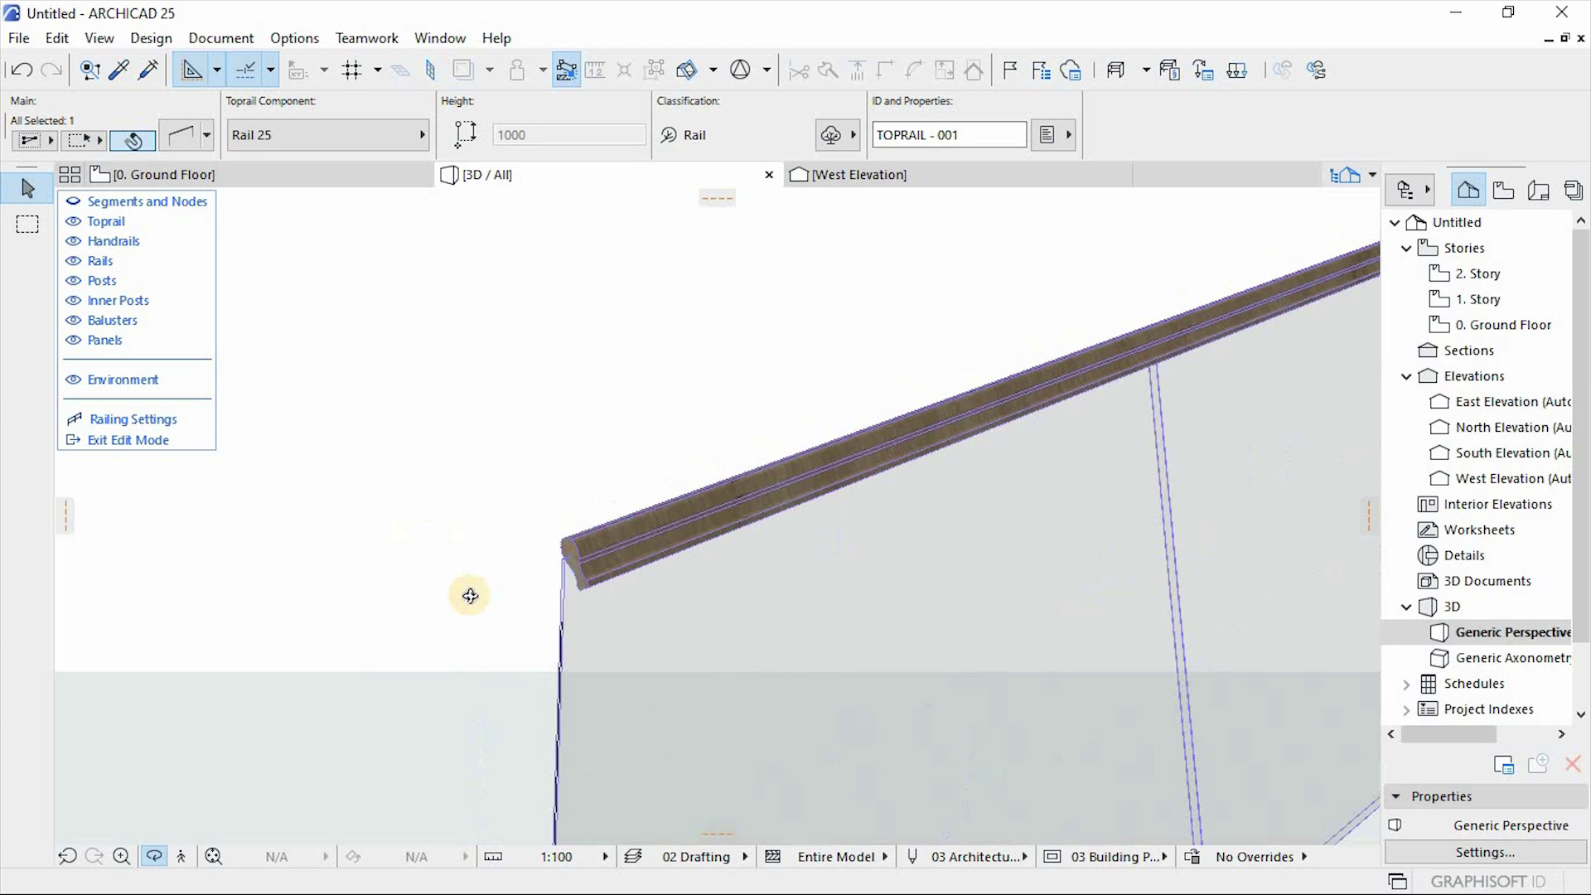
{"action": "left_click", "coordinate": [585, 578]}
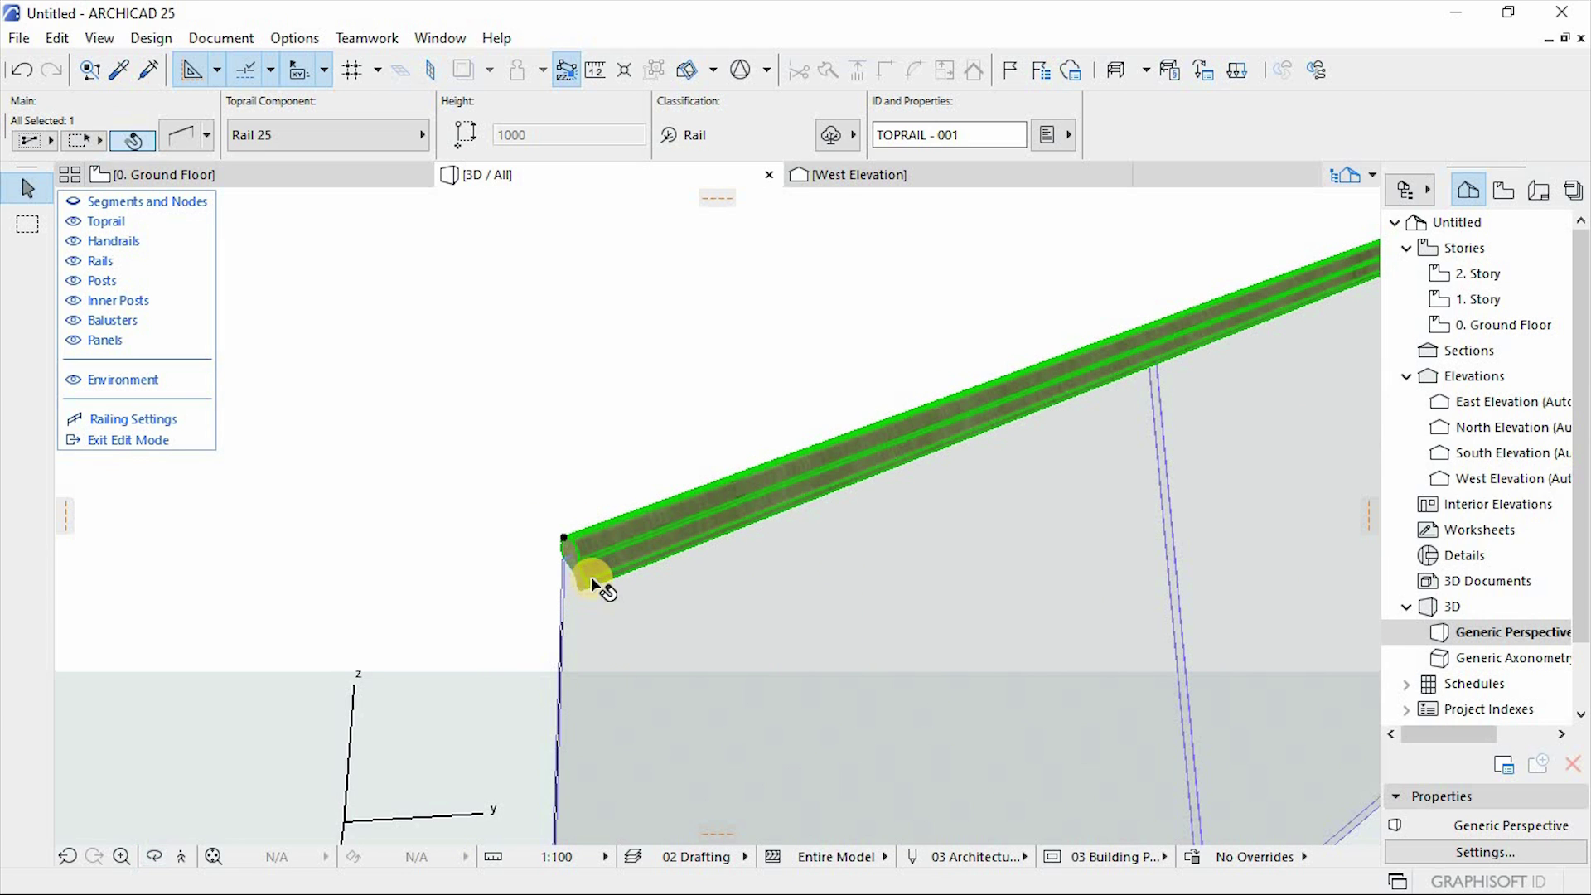
{"action": "left_click", "coordinate": [184, 137]}
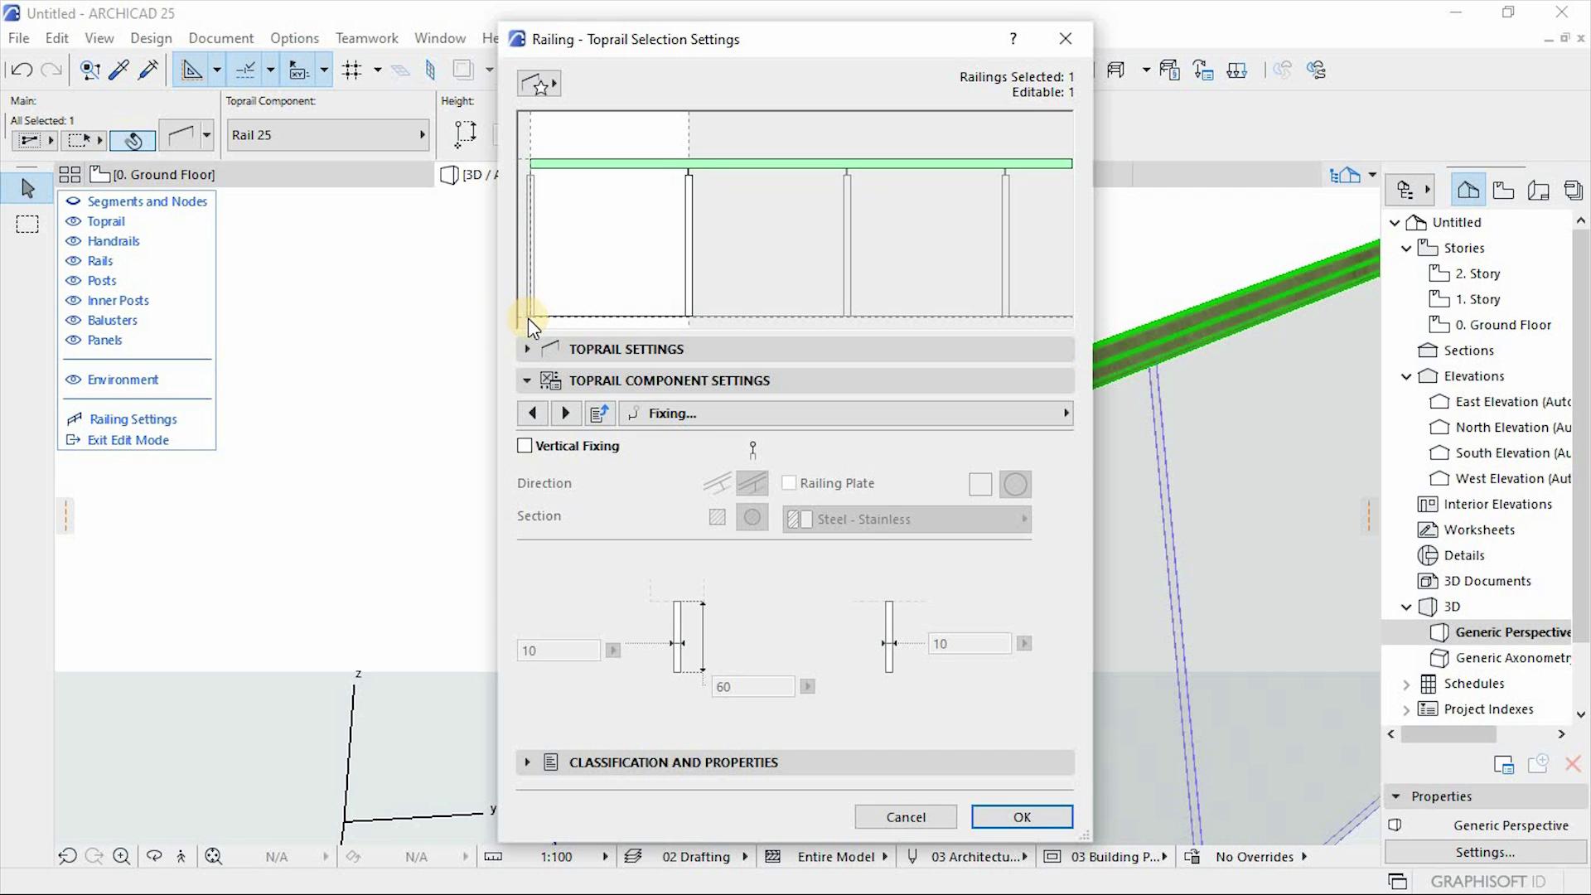
{"action": "left_click", "coordinate": [1021, 817]}
{"action": "left_click", "coordinate": [615, 331]}
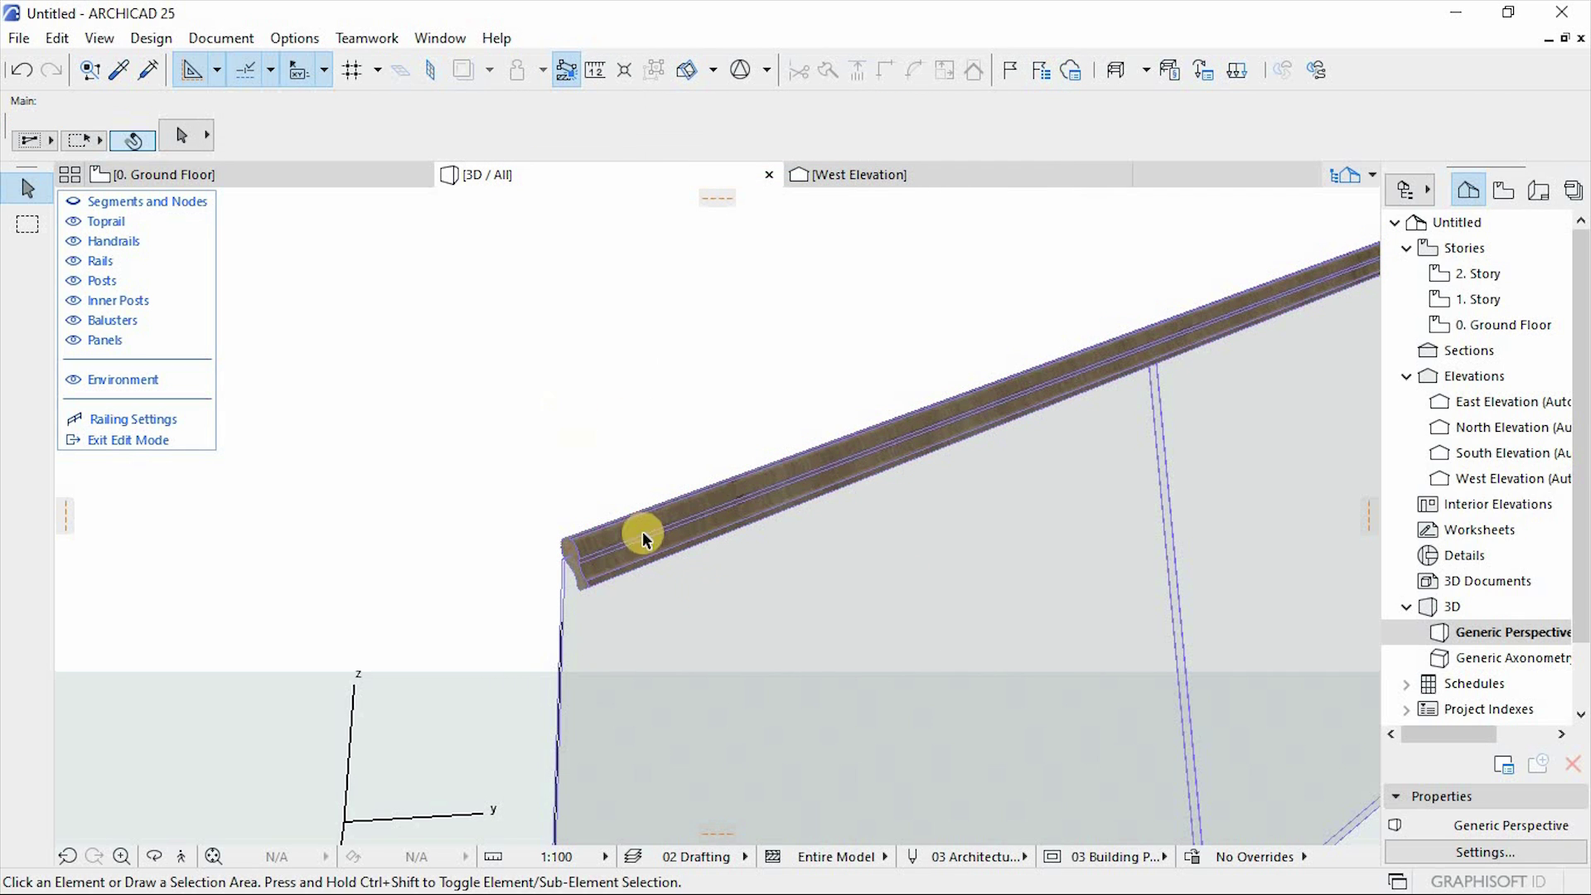
Exit railing editing and give the glass railing's toprail ends a straight extension of 10 with a vertical end cut.
{"action": "left_click", "coordinate": [133, 440]}
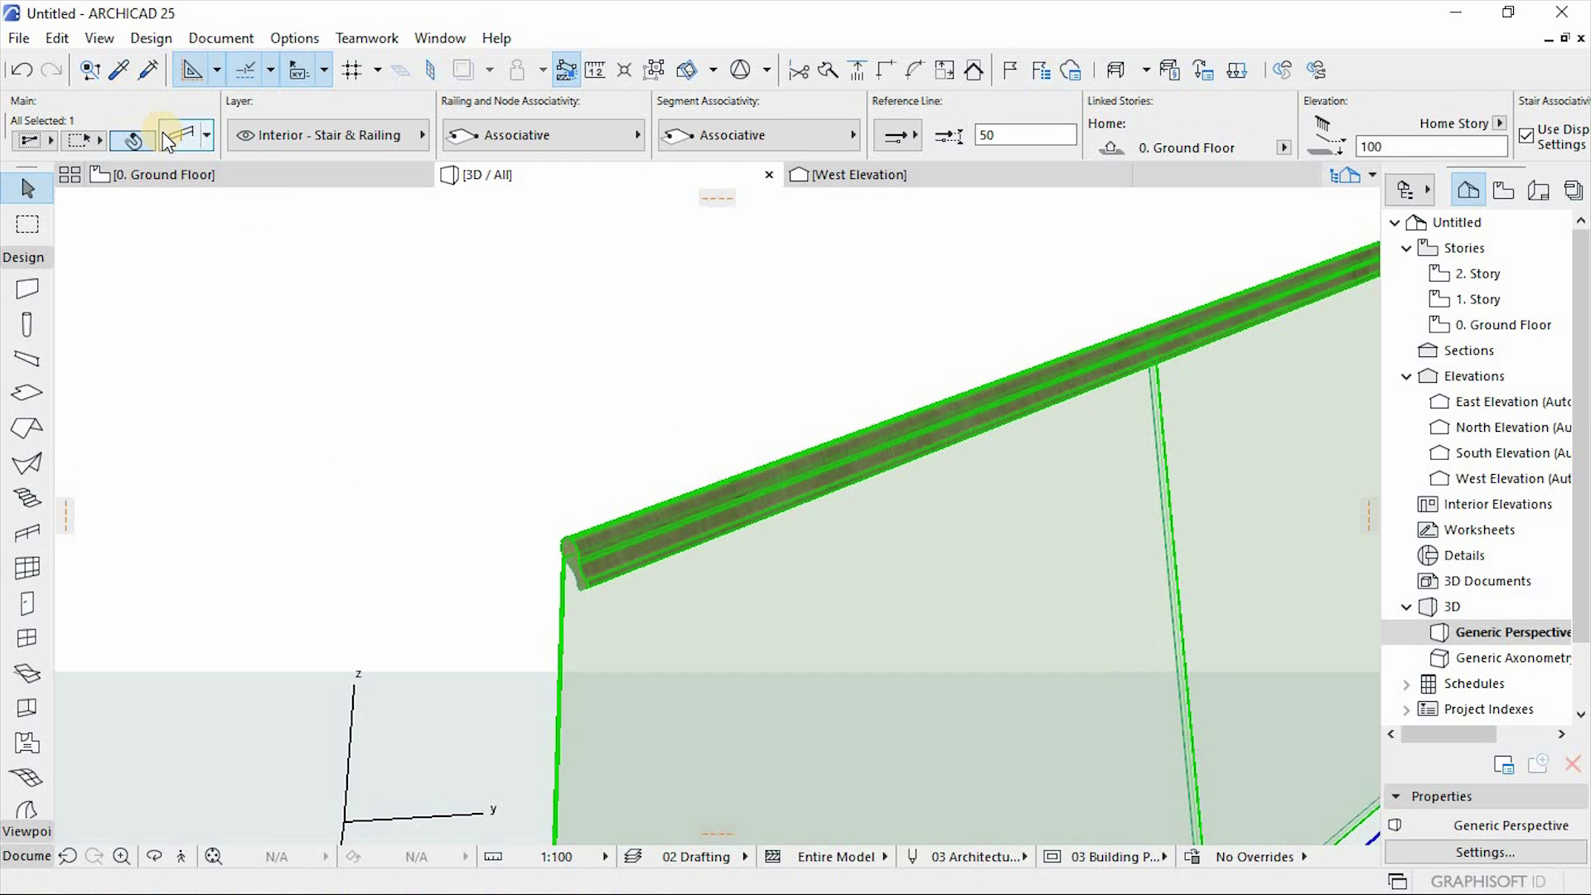
{"action": "left_click", "coordinate": [163, 133]}
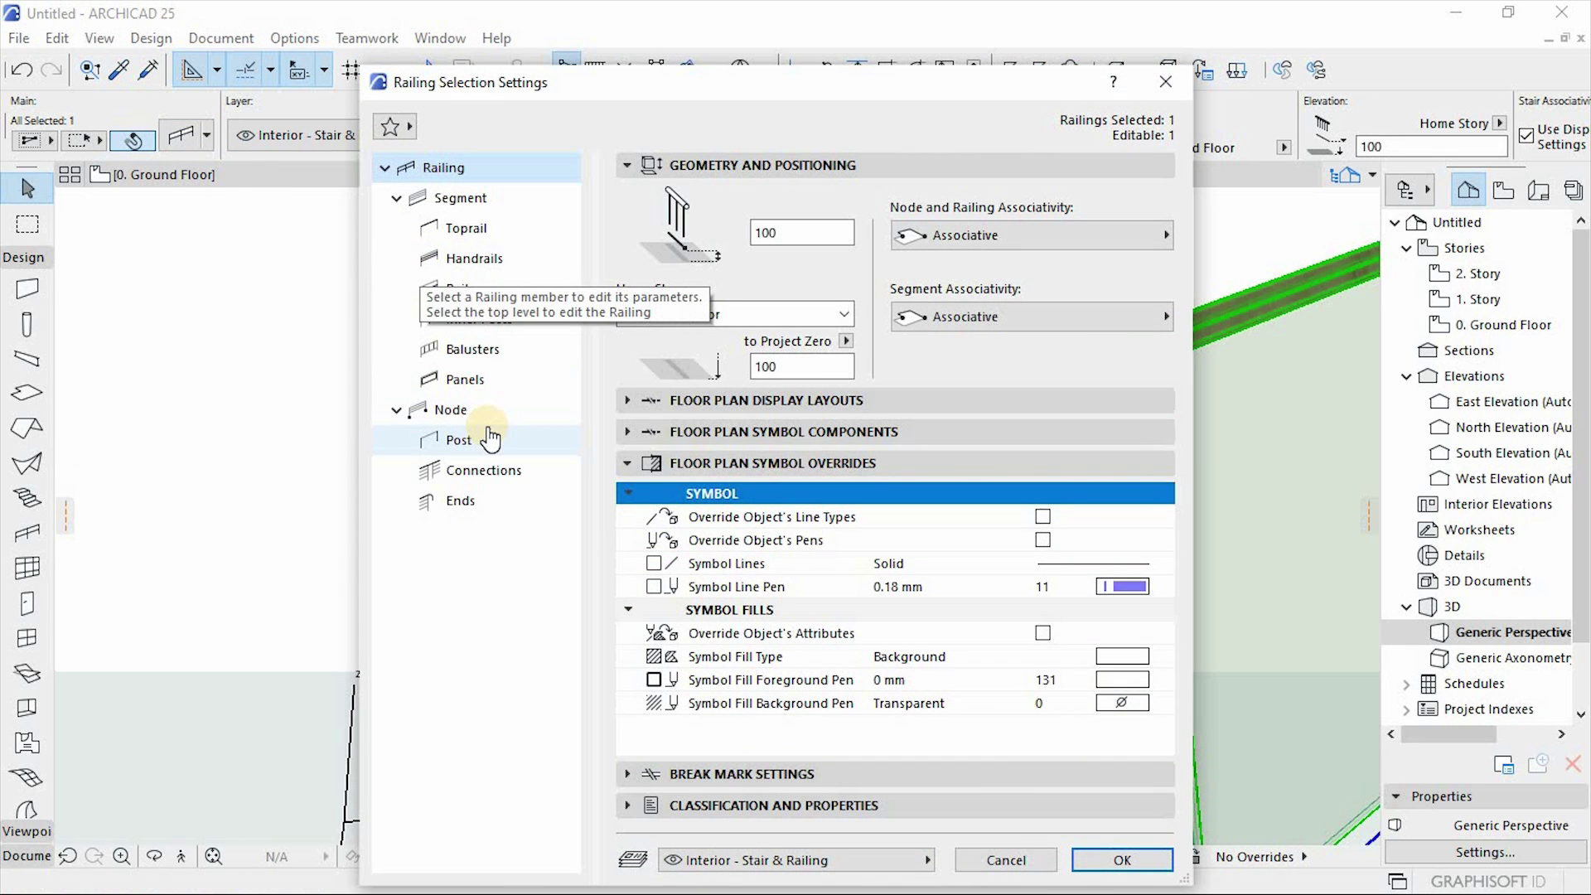
{"action": "left_click", "coordinate": [457, 507]}
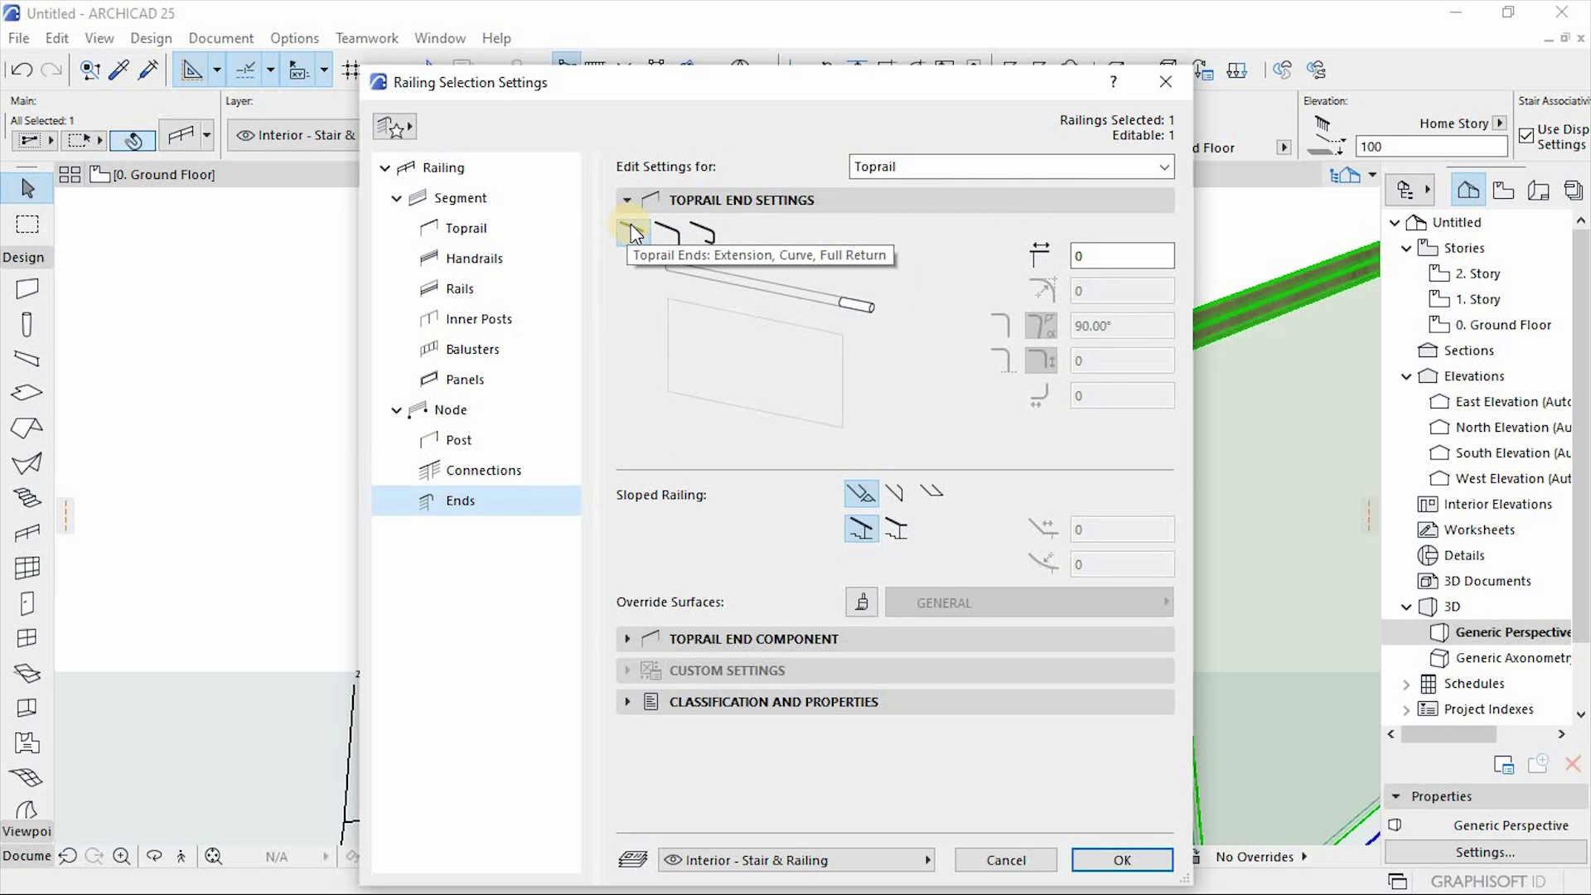
{"action": "left_click", "coordinate": [1027, 262]}
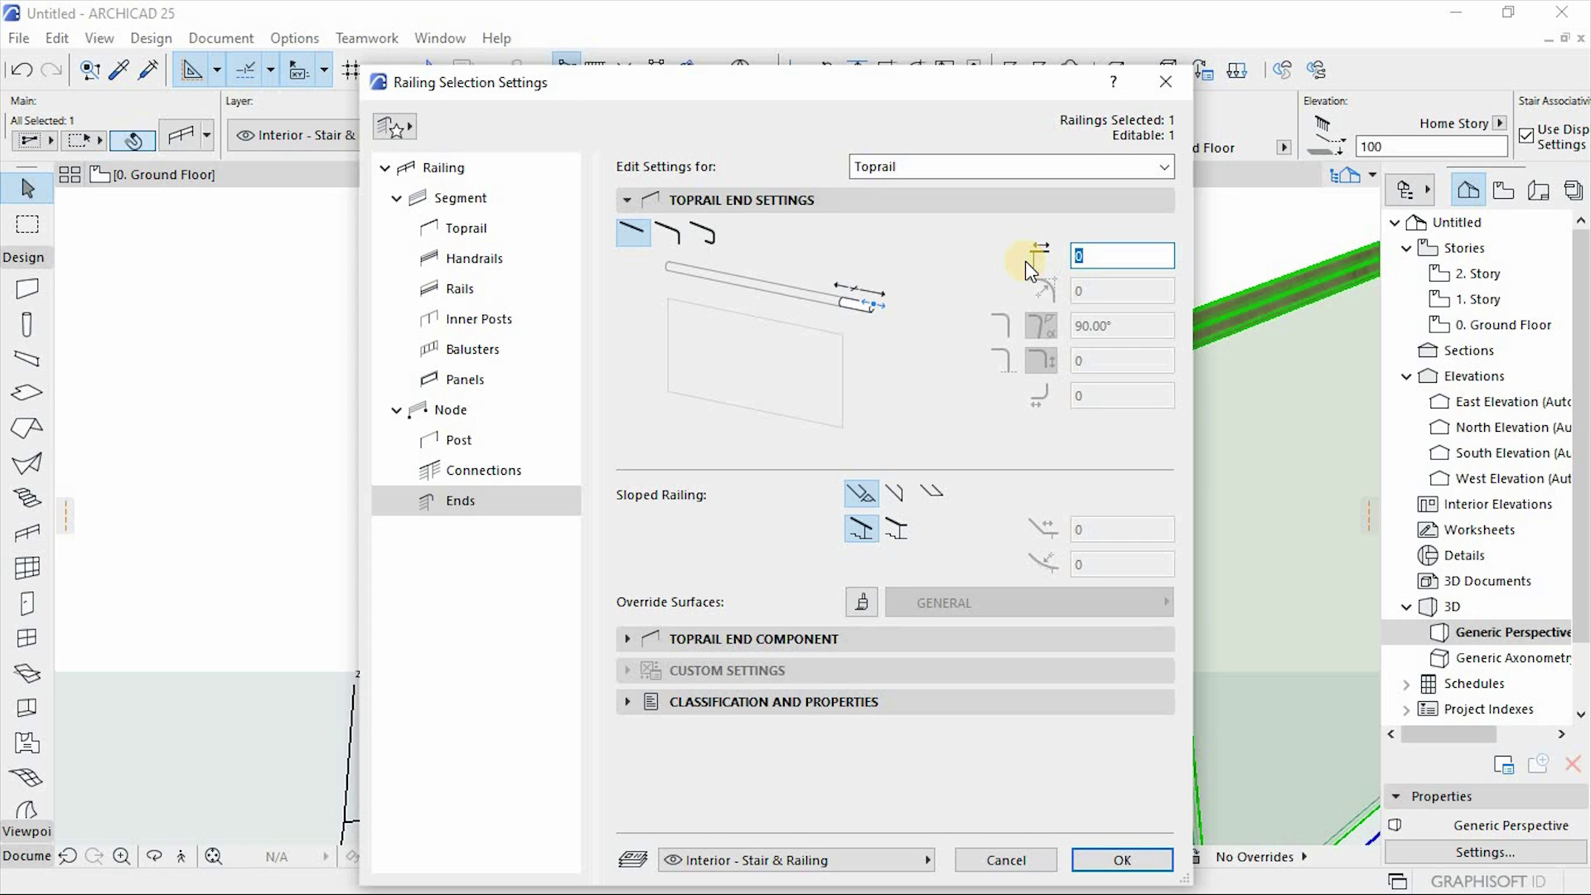
{"action": "type", "text": "10"}
{"action": "left_click", "coordinate": [900, 492]}
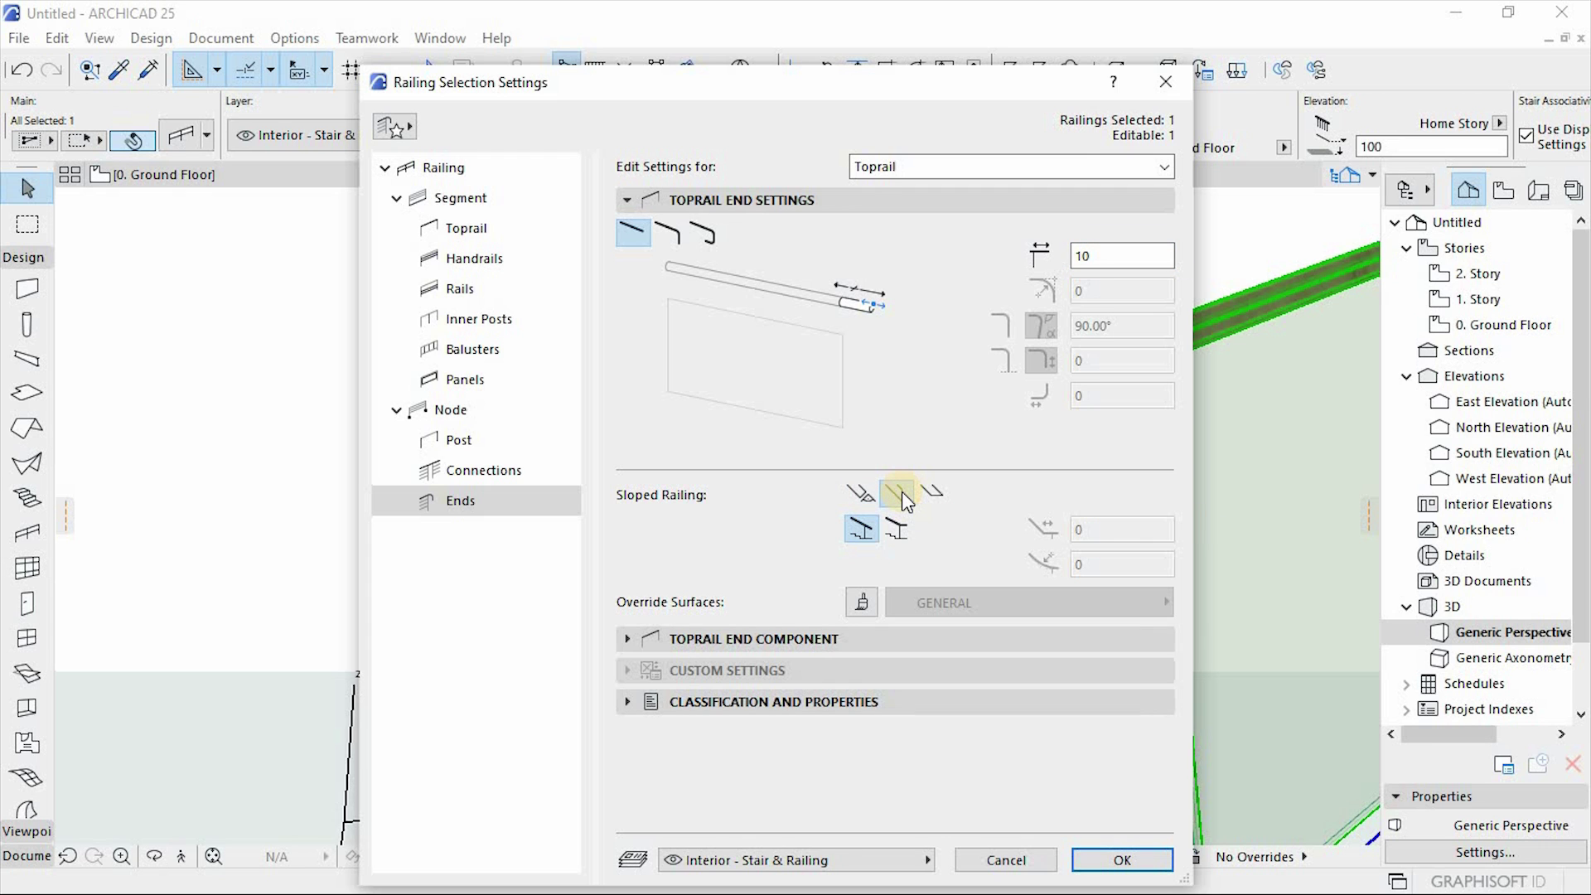
{"action": "left_click", "coordinate": [1111, 848]}
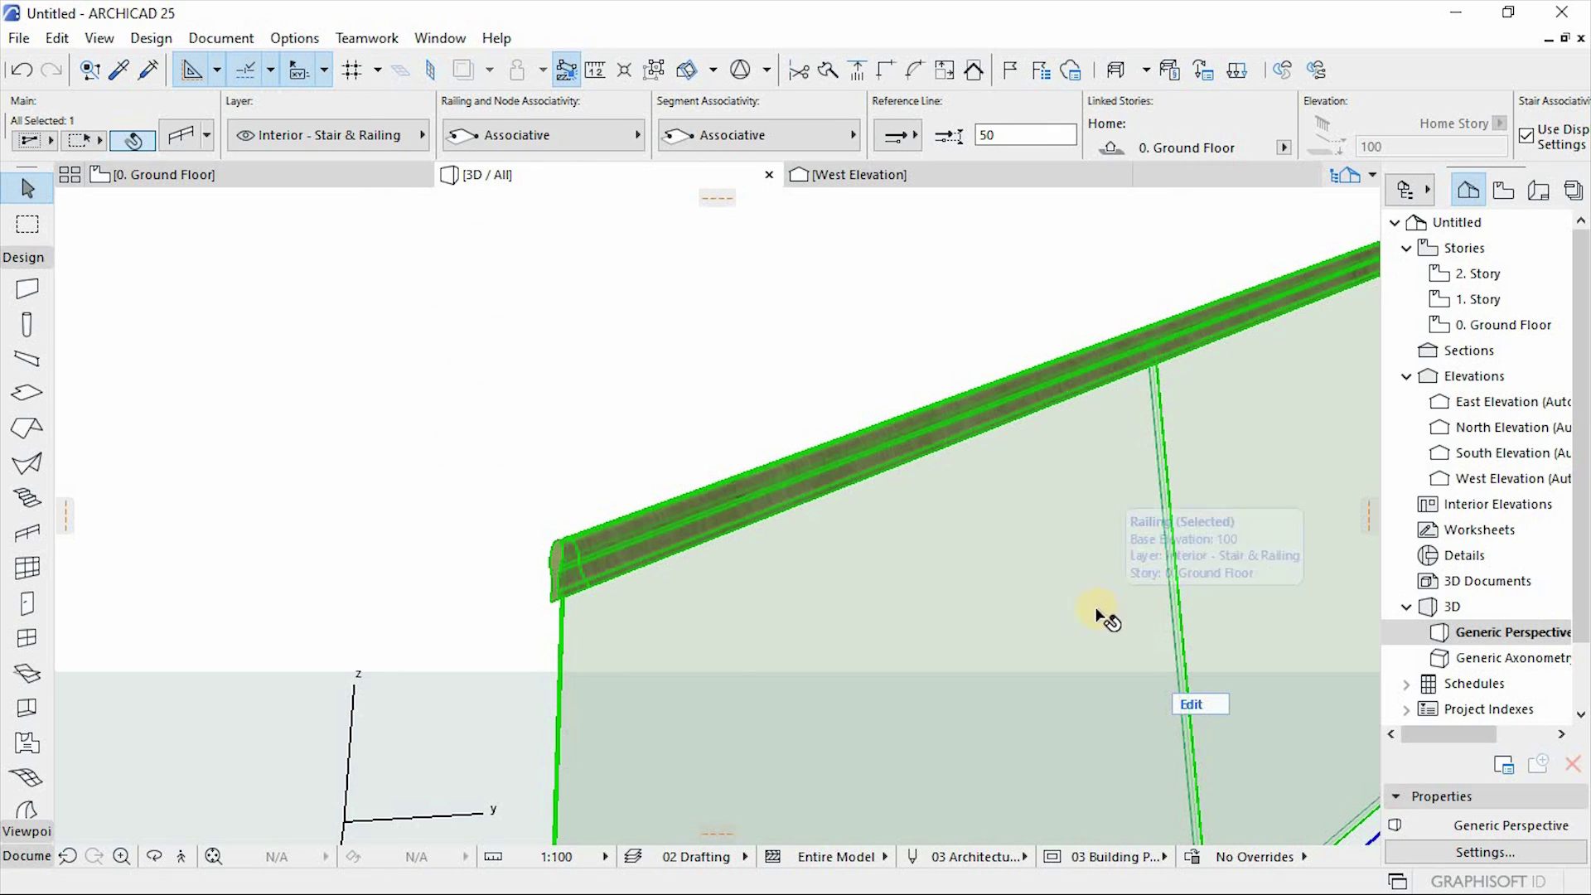
Shorten the toprail's end extension in the glass railing's end settings and deselect the railing.
{"action": "scroll", "coordinate": [613, 601], "scroll_direction": "up", "scroll_amount": 3}
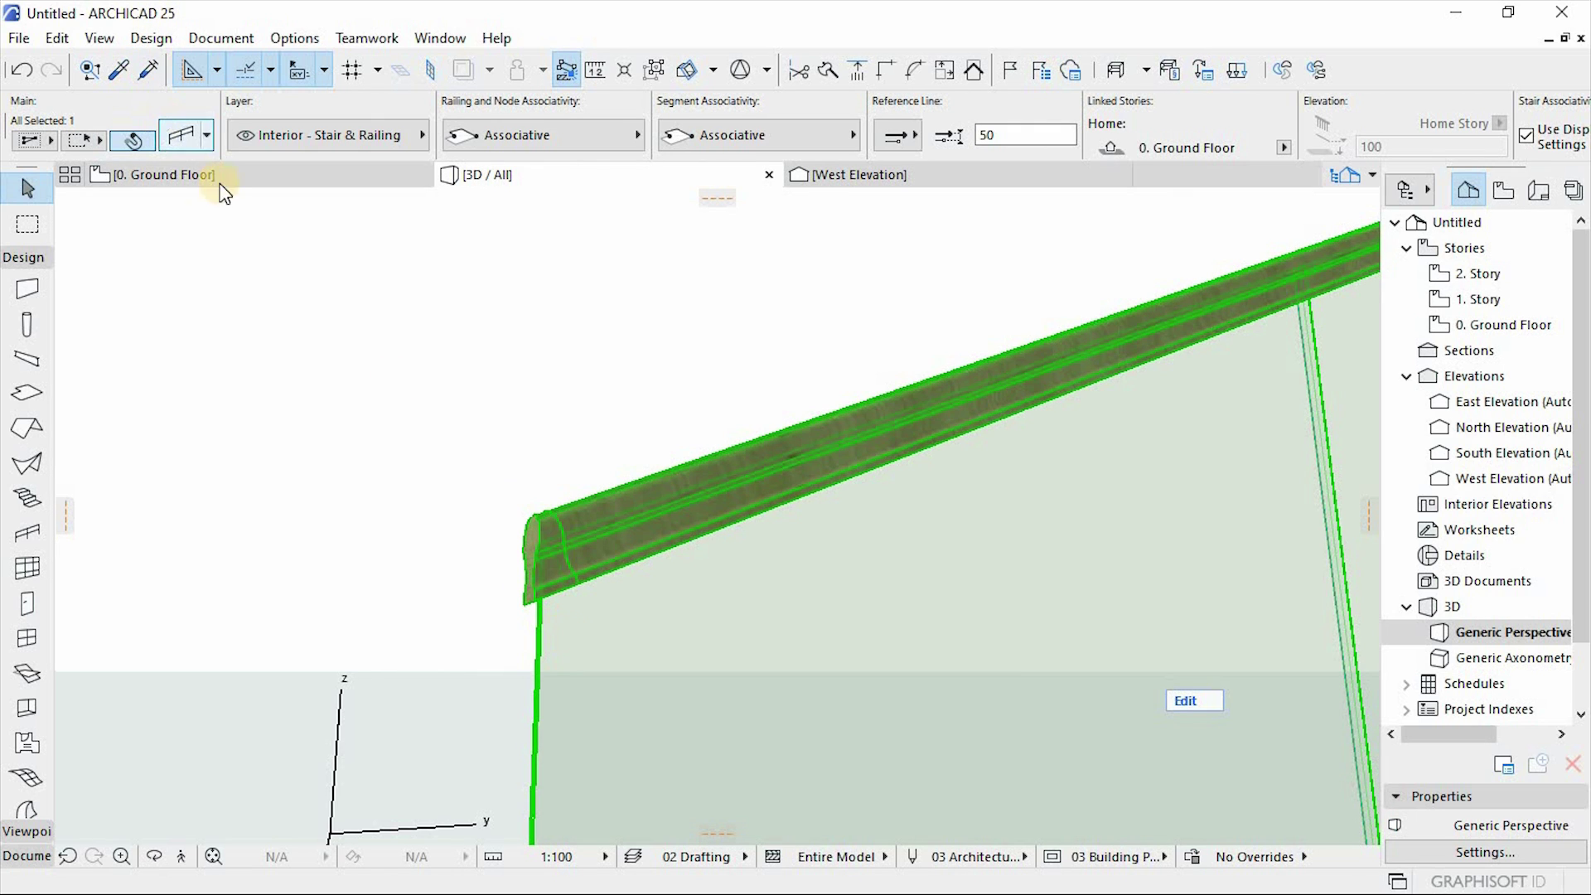
{"action": "double_click", "coordinate": [1083, 391]}
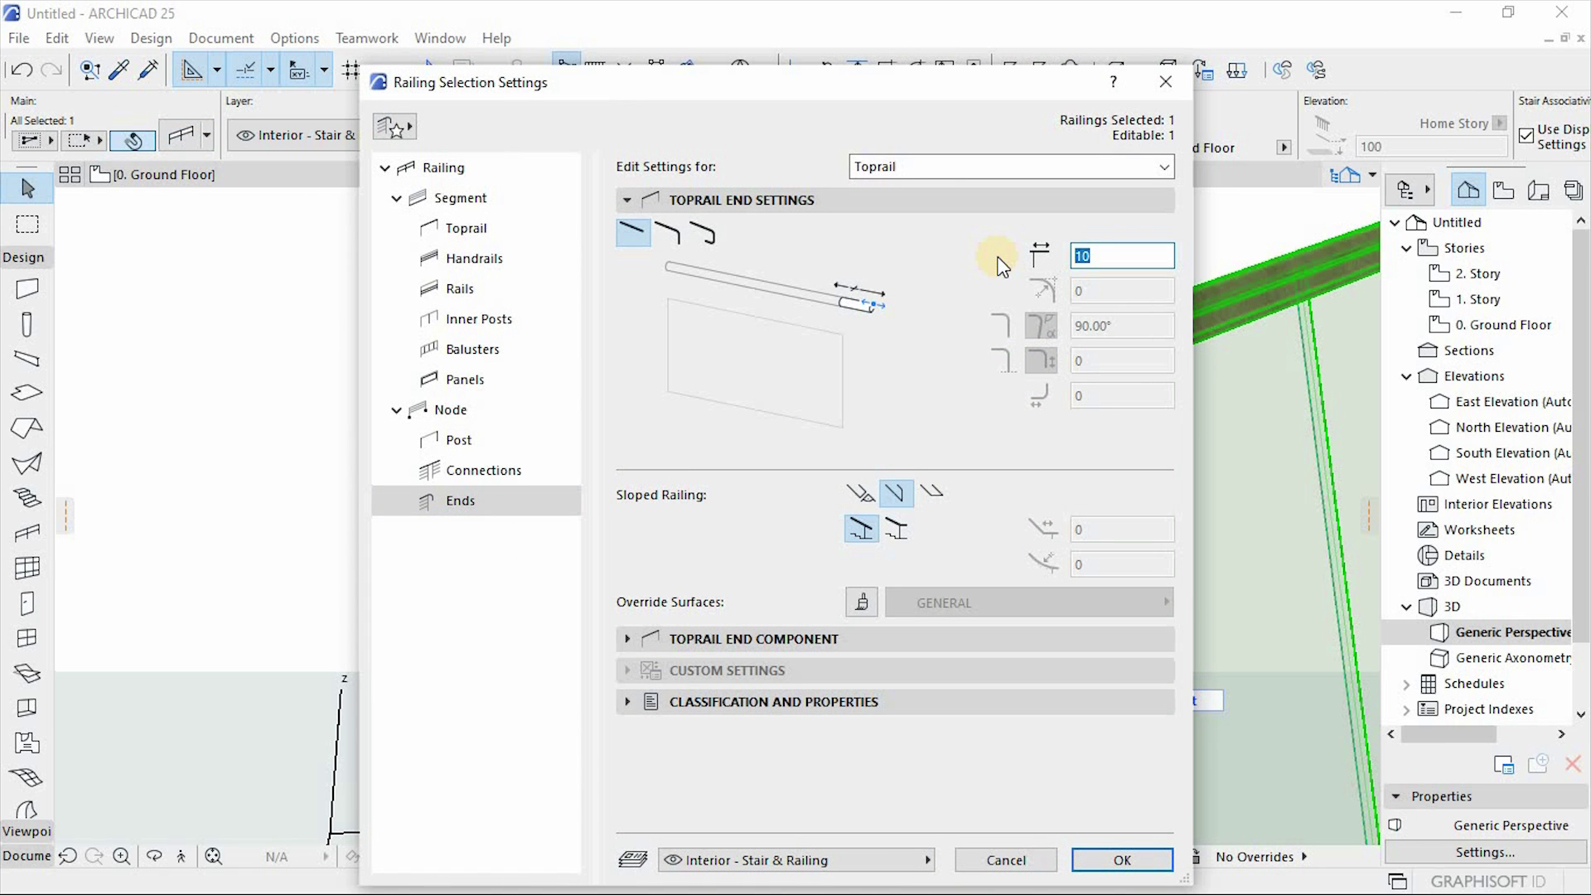
{"action": "key", "text": "Return"}
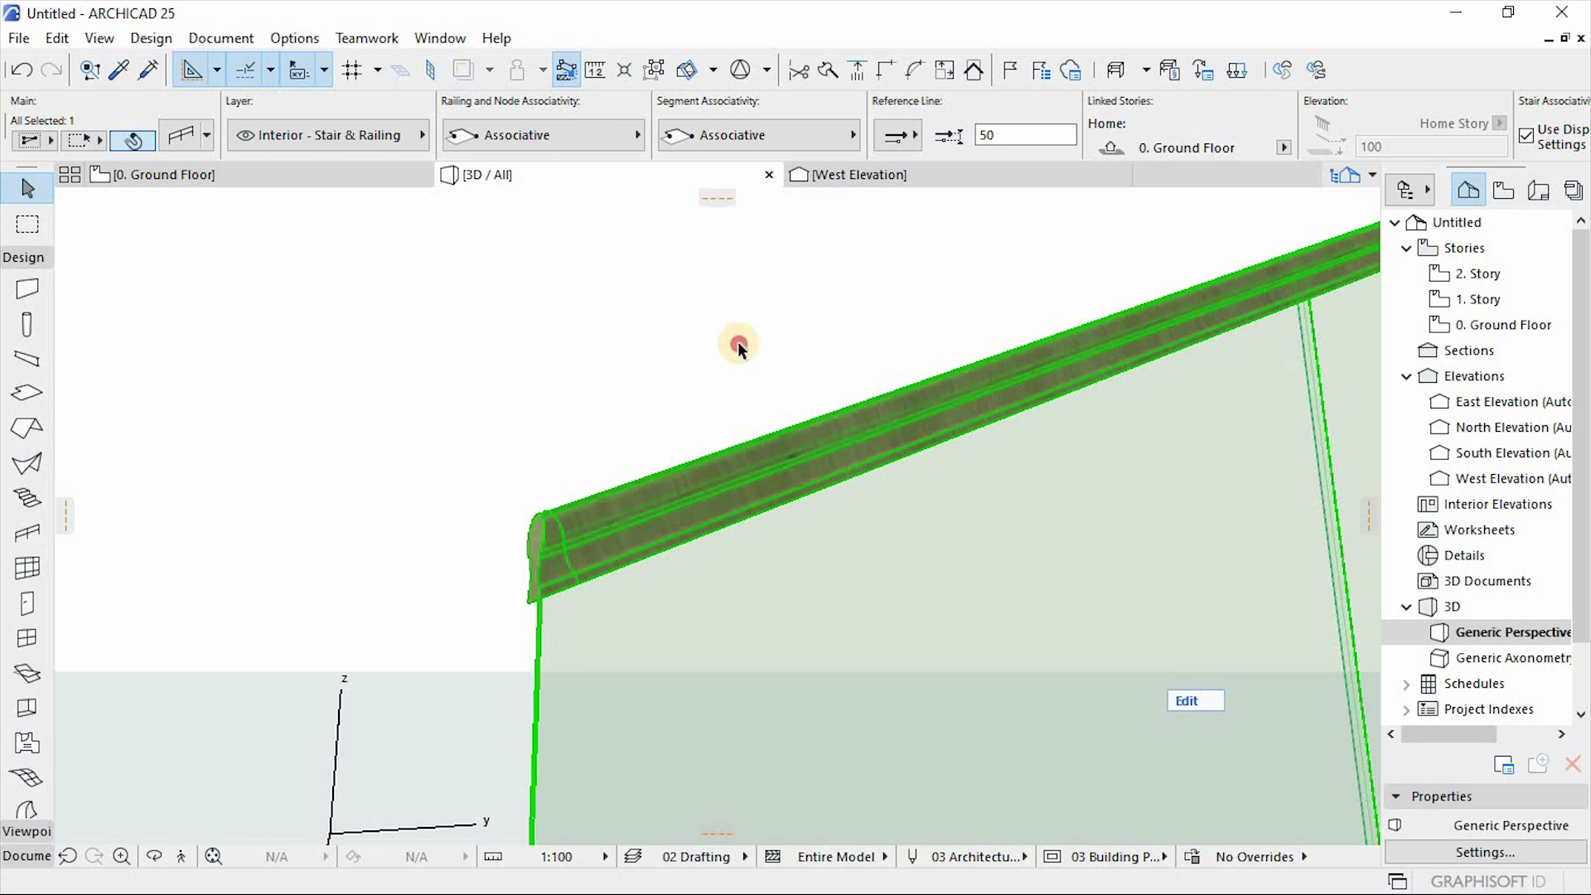
{"action": "left_click", "coordinate": [738, 341]}
Try a reference line offset of 0 on the glass railing, and set it to 25 to place the glass at the tread standoffs.
{"action": "middle_click_drag", "start_coordinate": [927, 313], "coordinate": [763, 724], "text": "shift"}
{"action": "scroll", "coordinate": [667, 613], "scroll_direction": "up", "scroll_amount": 5}
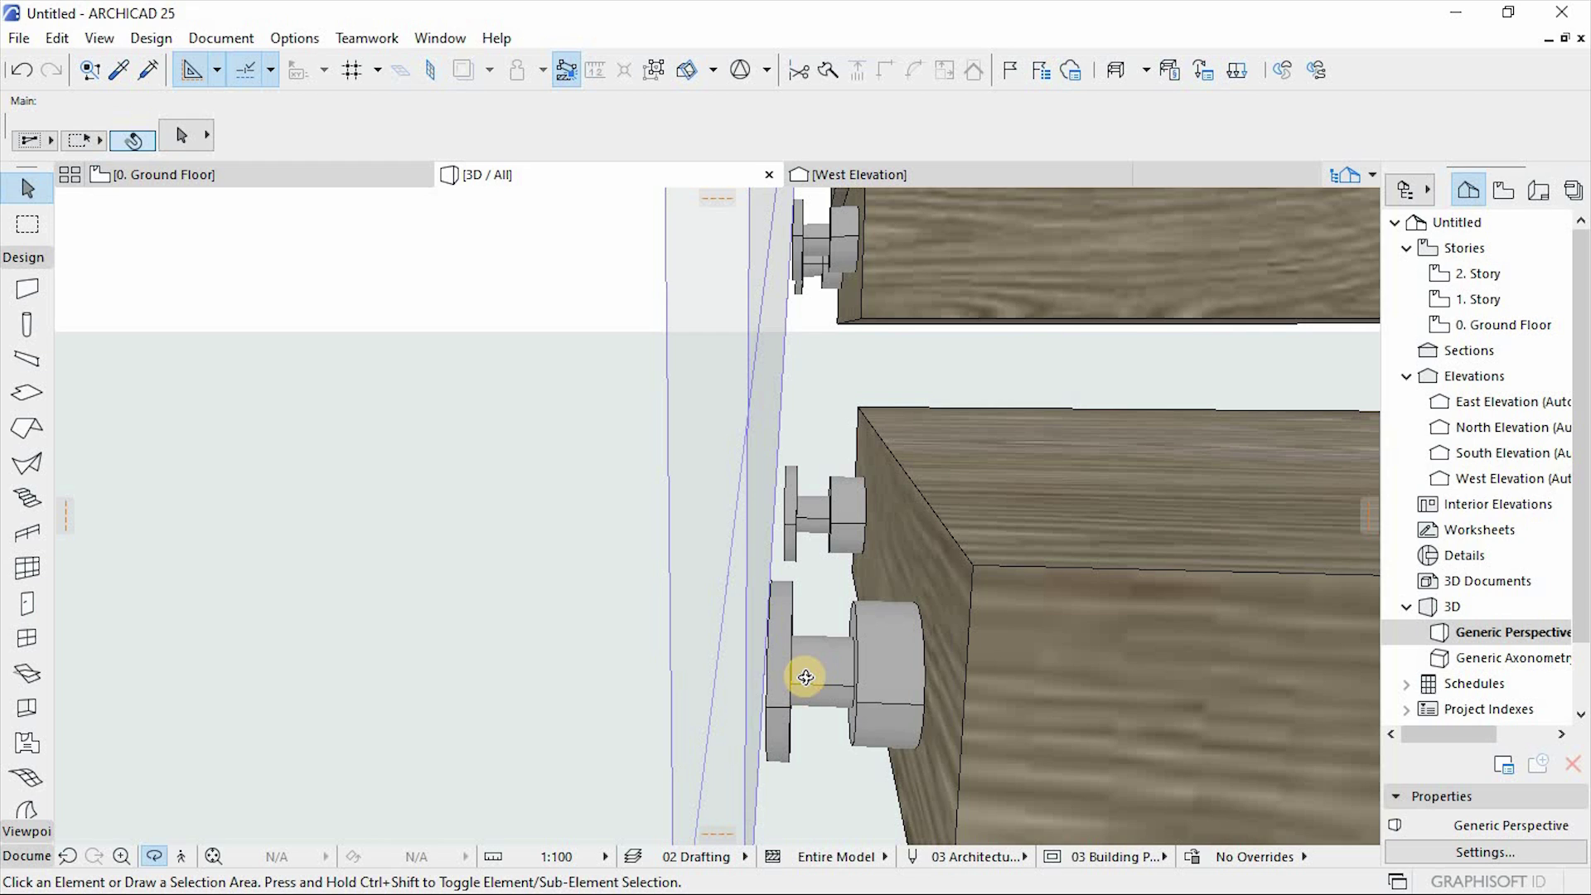
{"action": "left_click", "coordinate": [738, 440]}
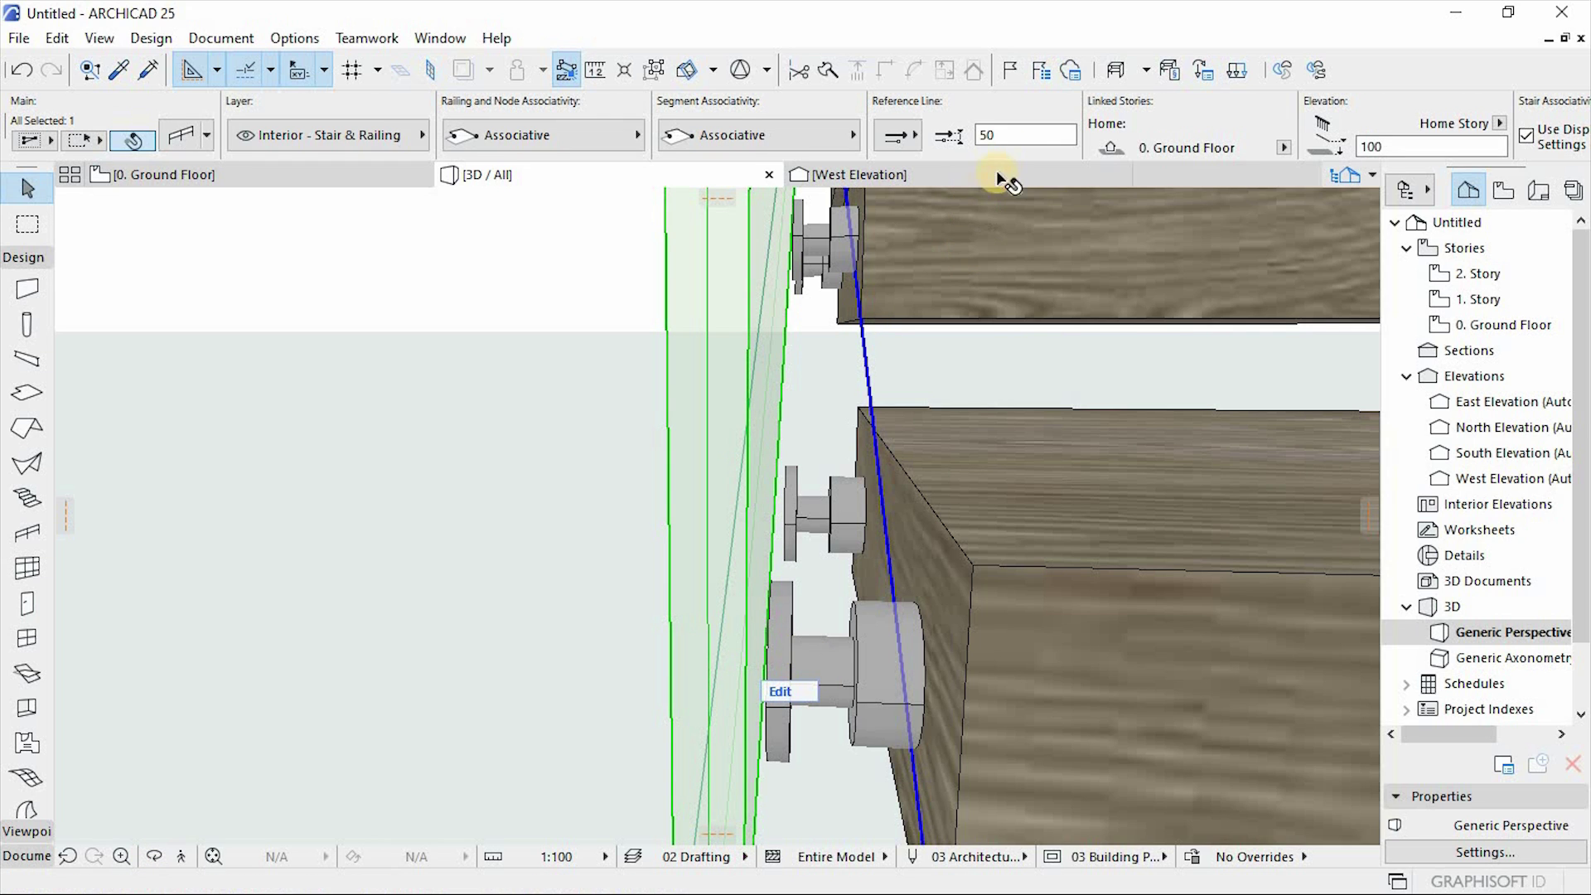
{"action": "left_click", "coordinate": [958, 137]}
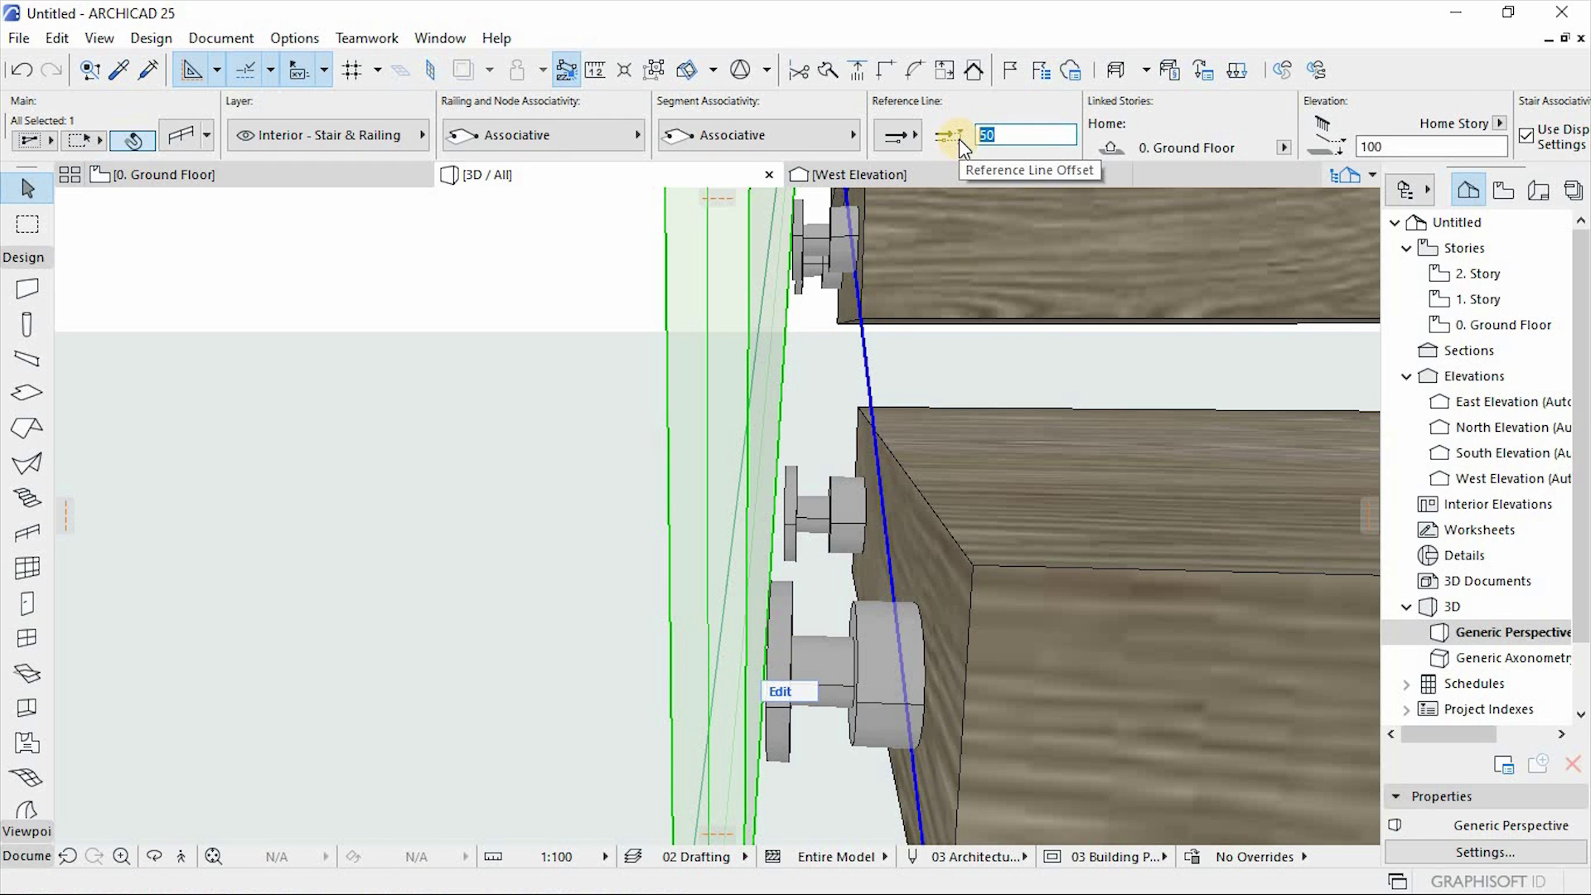
{"action": "type", "text": "0"}
{"action": "key", "text": "Return"}
{"action": "left_click", "coordinate": [897, 139]}
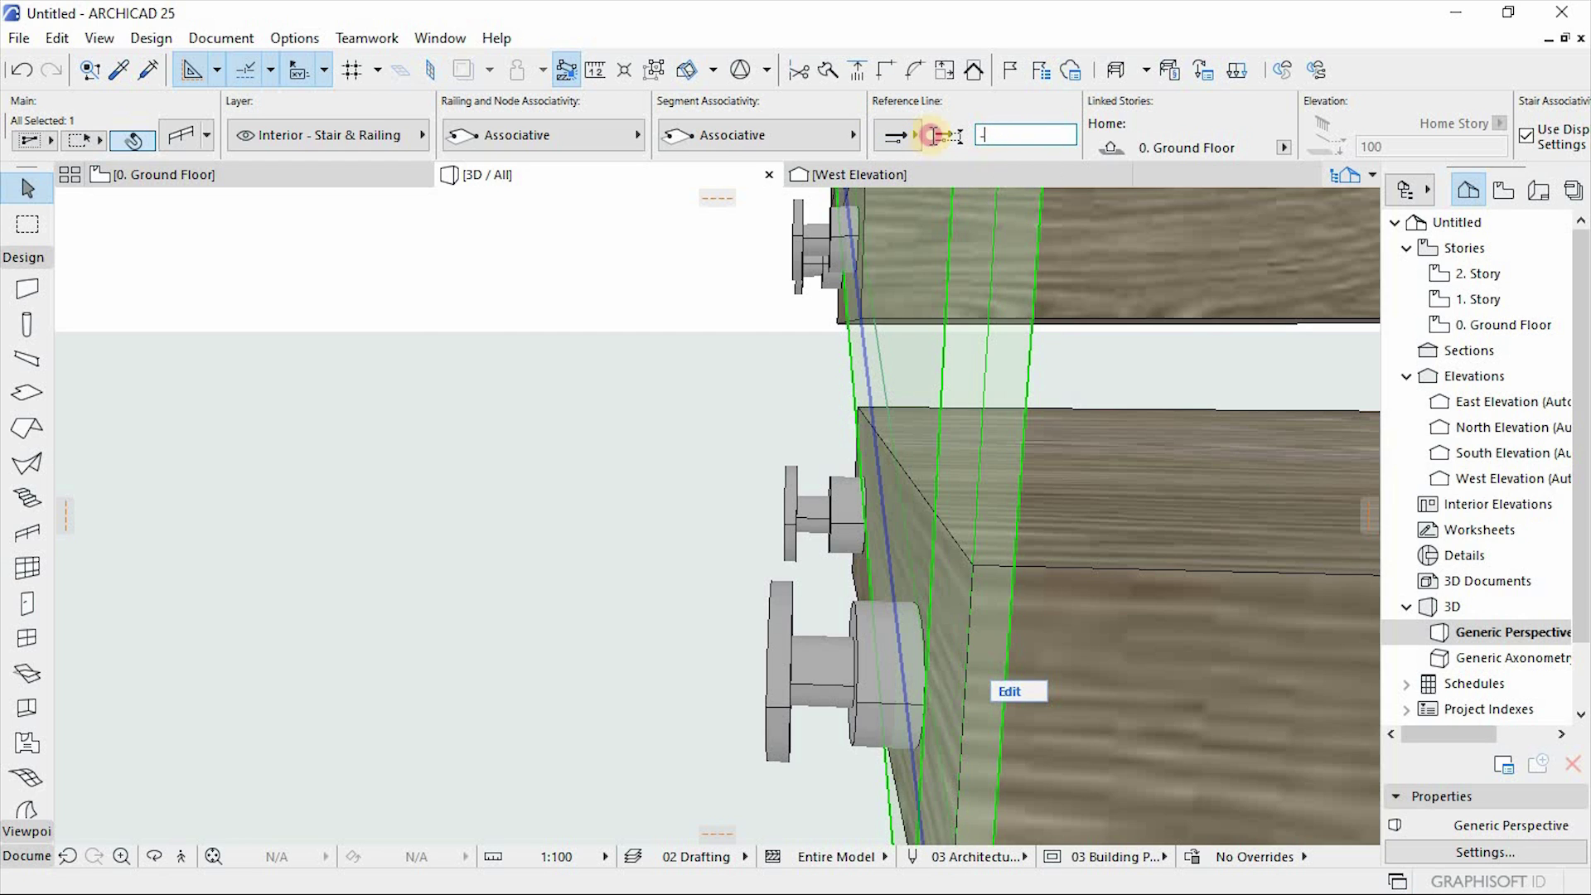
{"action": "key", "text": "Return"}
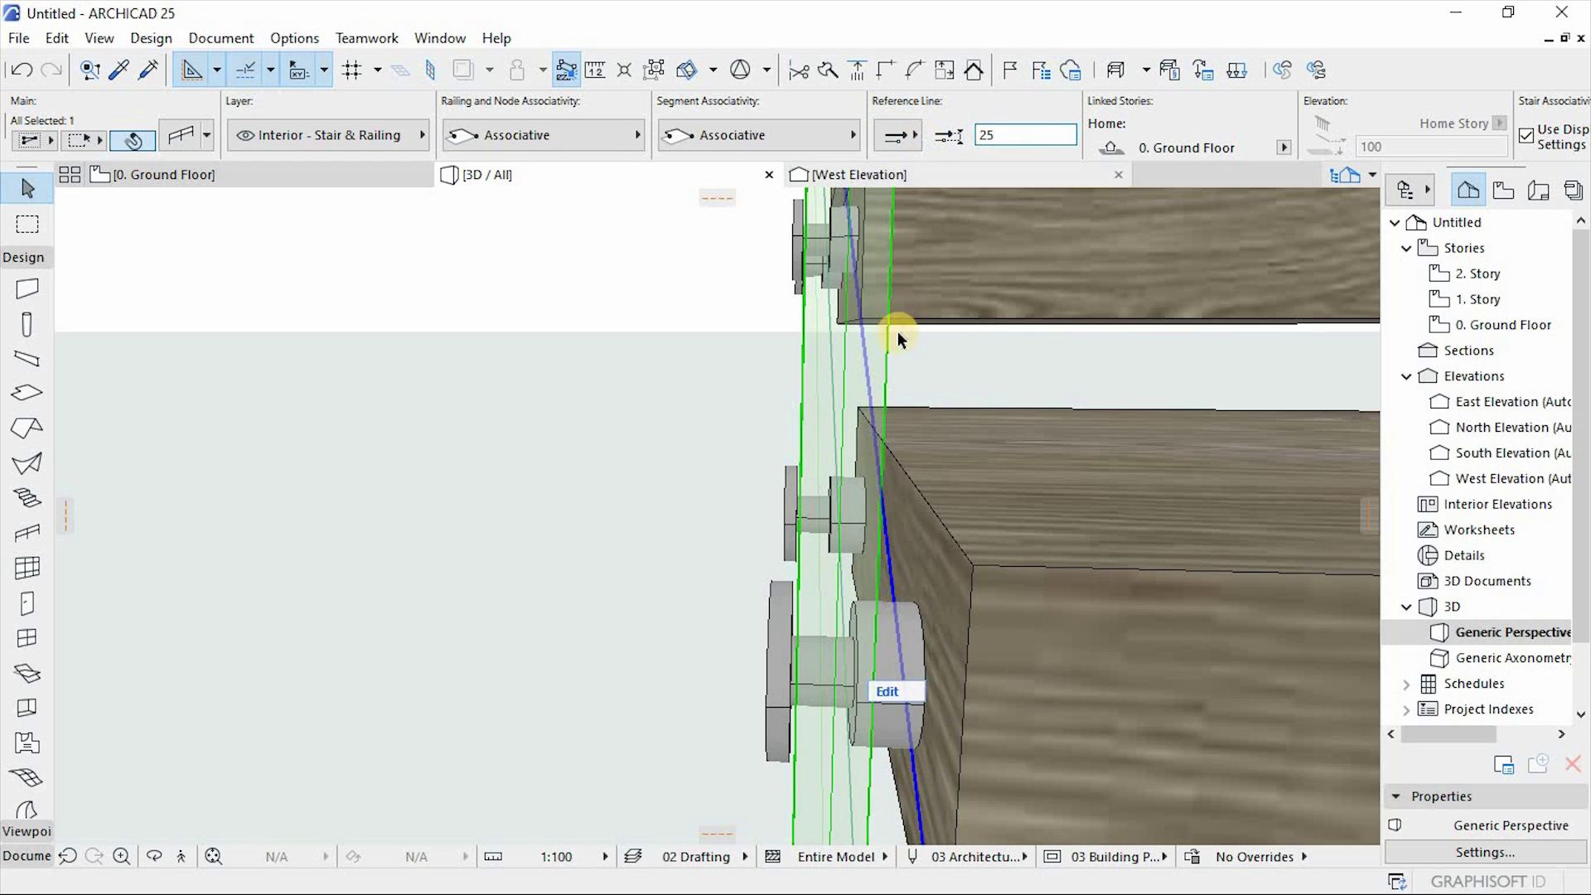
Examine the whole stair from several sides, including the glass railing, the treads and the bolted steel plate.
{"action": "middle_click_drag", "start_coordinate": [966, 397], "coordinate": [1026, 426], "text": "shift"}
{"action": "scroll", "coordinate": [834, 580], "scroll_direction": "down", "scroll_amount": 8}
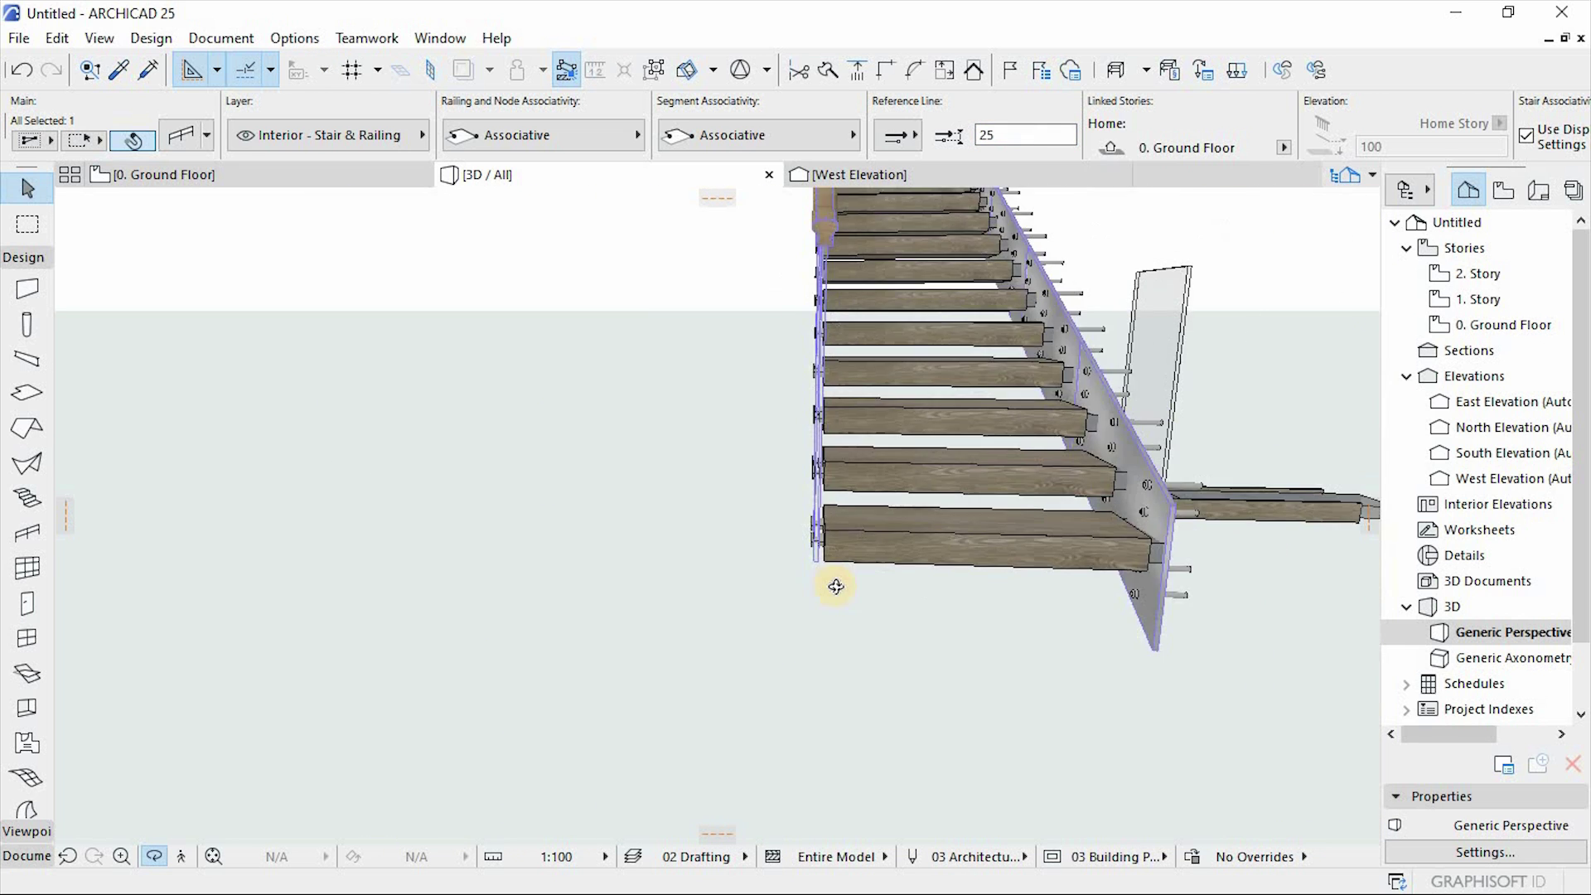
{"action": "middle_click_drag", "start_coordinate": [835, 550], "coordinate": [707, 622], "text": "shift"}
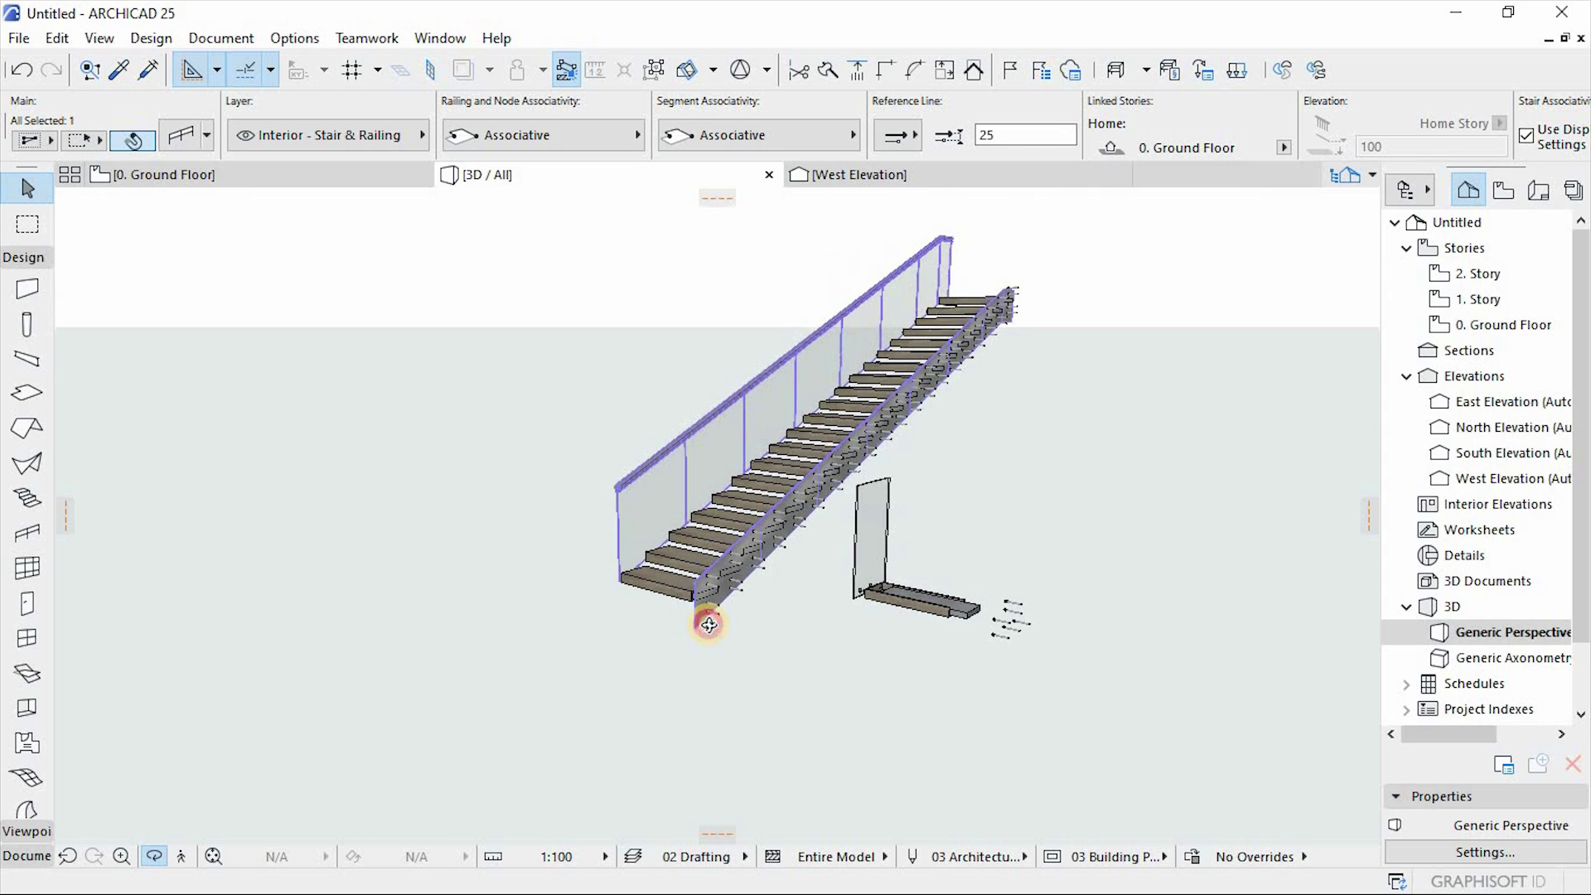
{"action": "scroll", "coordinate": [774, 419], "scroll_direction": "up", "scroll_amount": 5}
{"action": "middle_click_drag", "start_coordinate": [1003, 482], "coordinate": [765, 719], "text": "shift"}
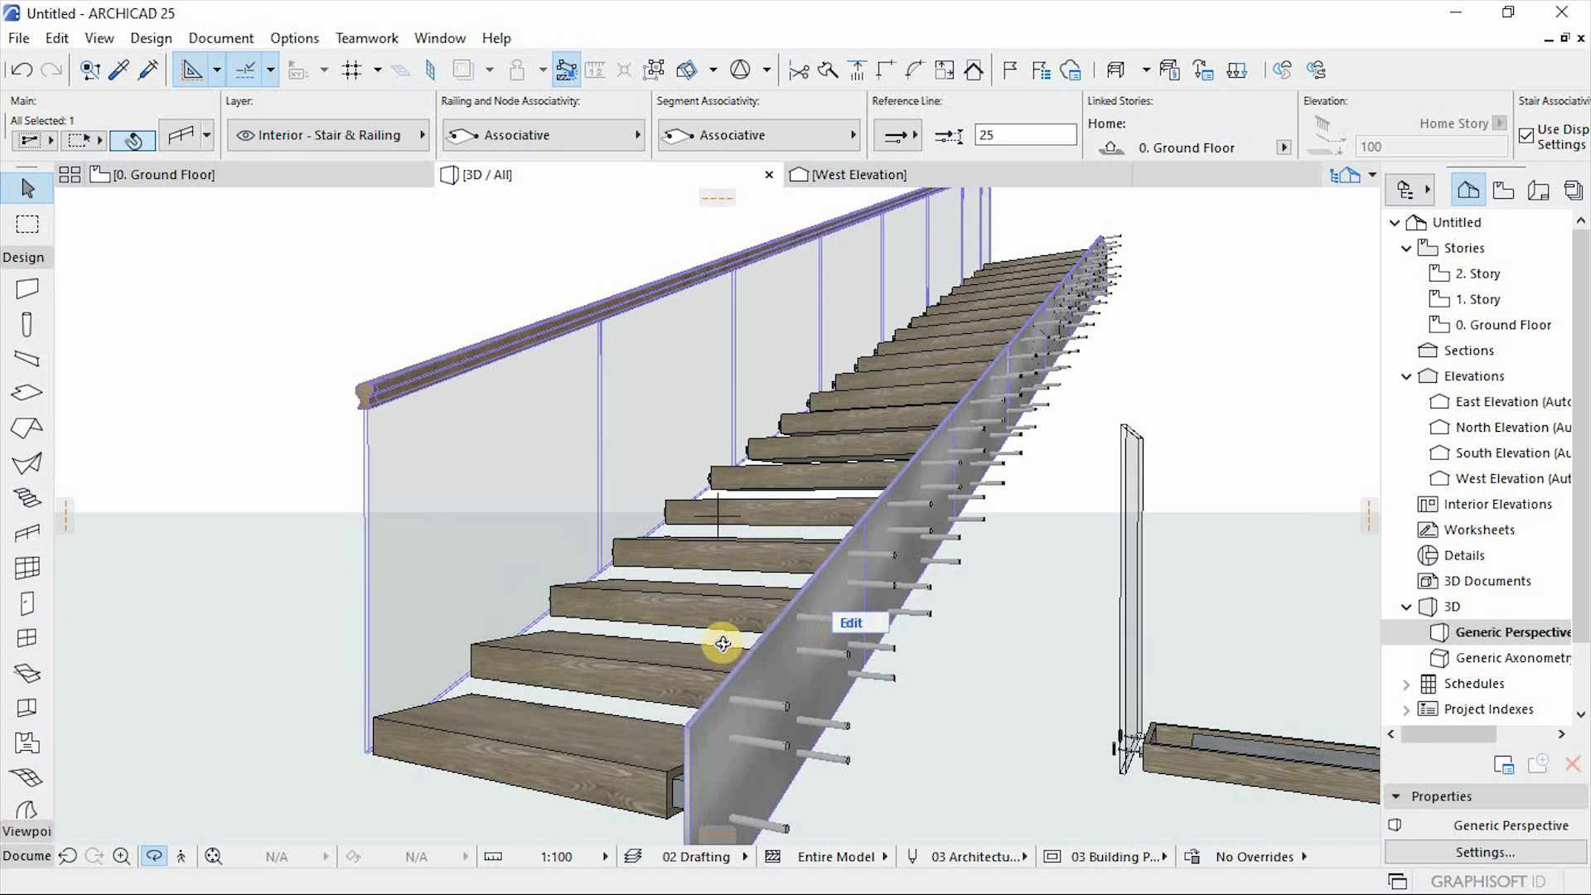
{"action": "middle_click_drag", "start_coordinate": [722, 644], "coordinate": [1119, 514], "text": "shift"}
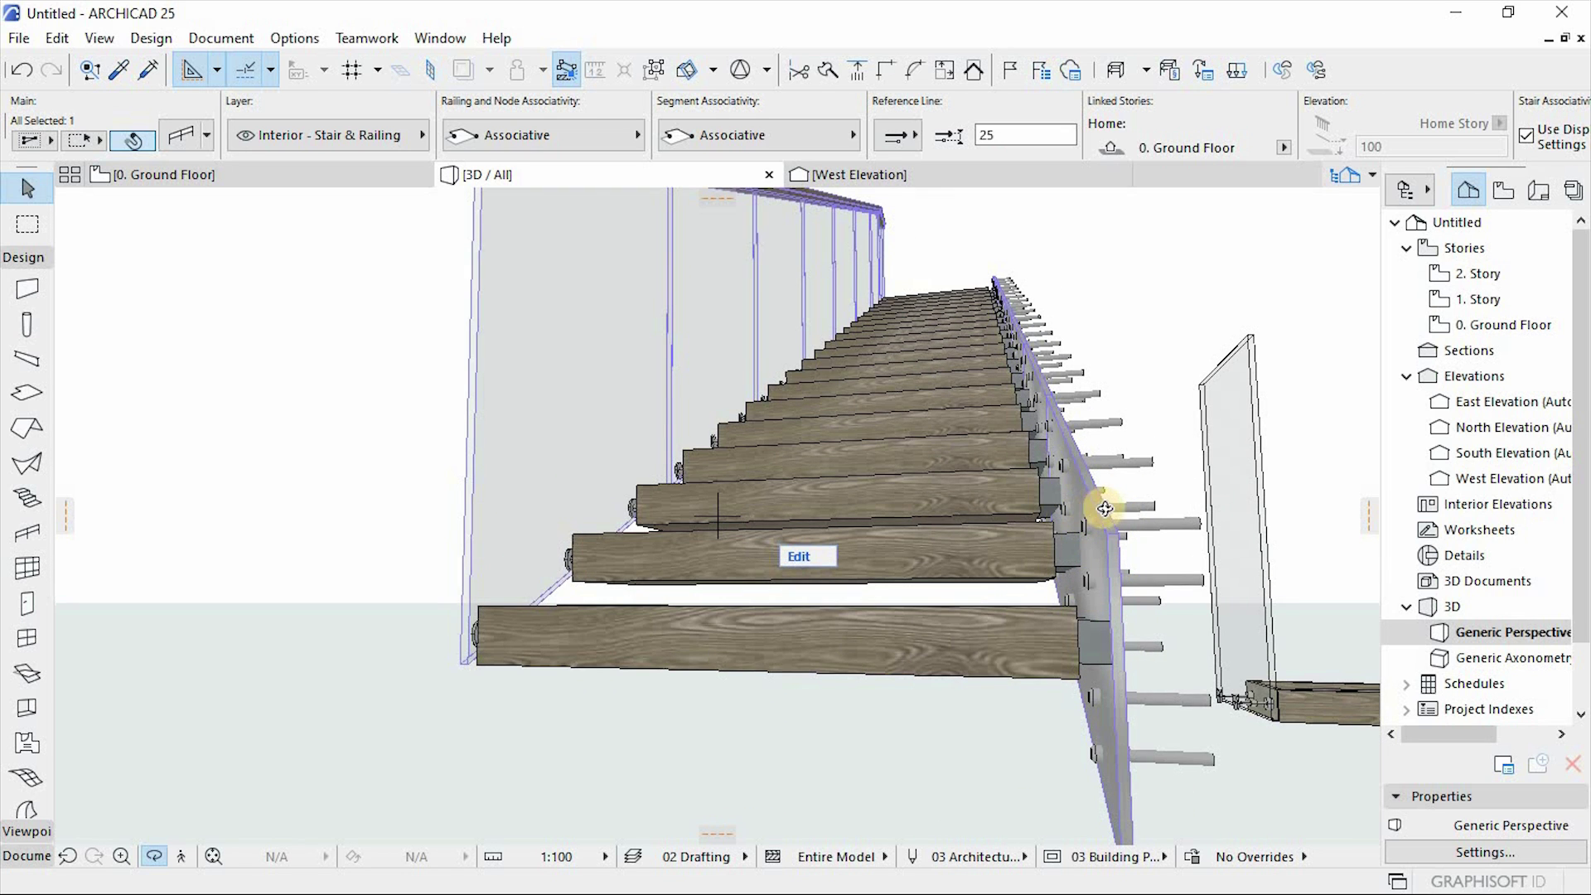
{"action": "middle_click_drag", "start_coordinate": [1105, 508], "coordinate": [884, 680], "text": "shift"}
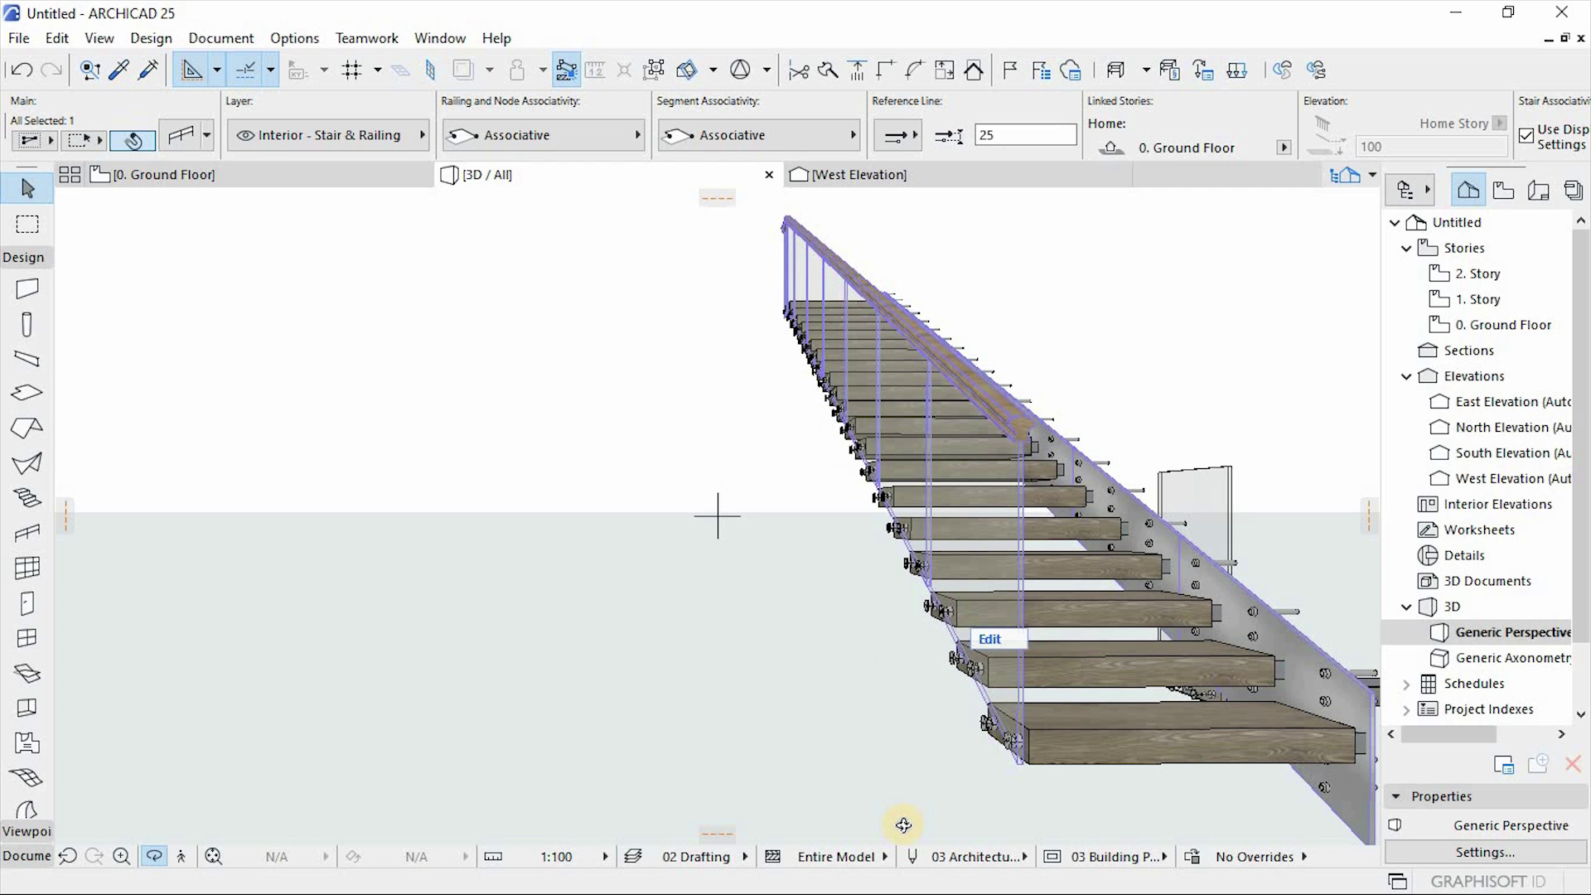
Switch to the open Cantilevered Staircase details project in ARCHICAD and examine the stair on the ground floor plan.
{"action": "key", "text": "super"}
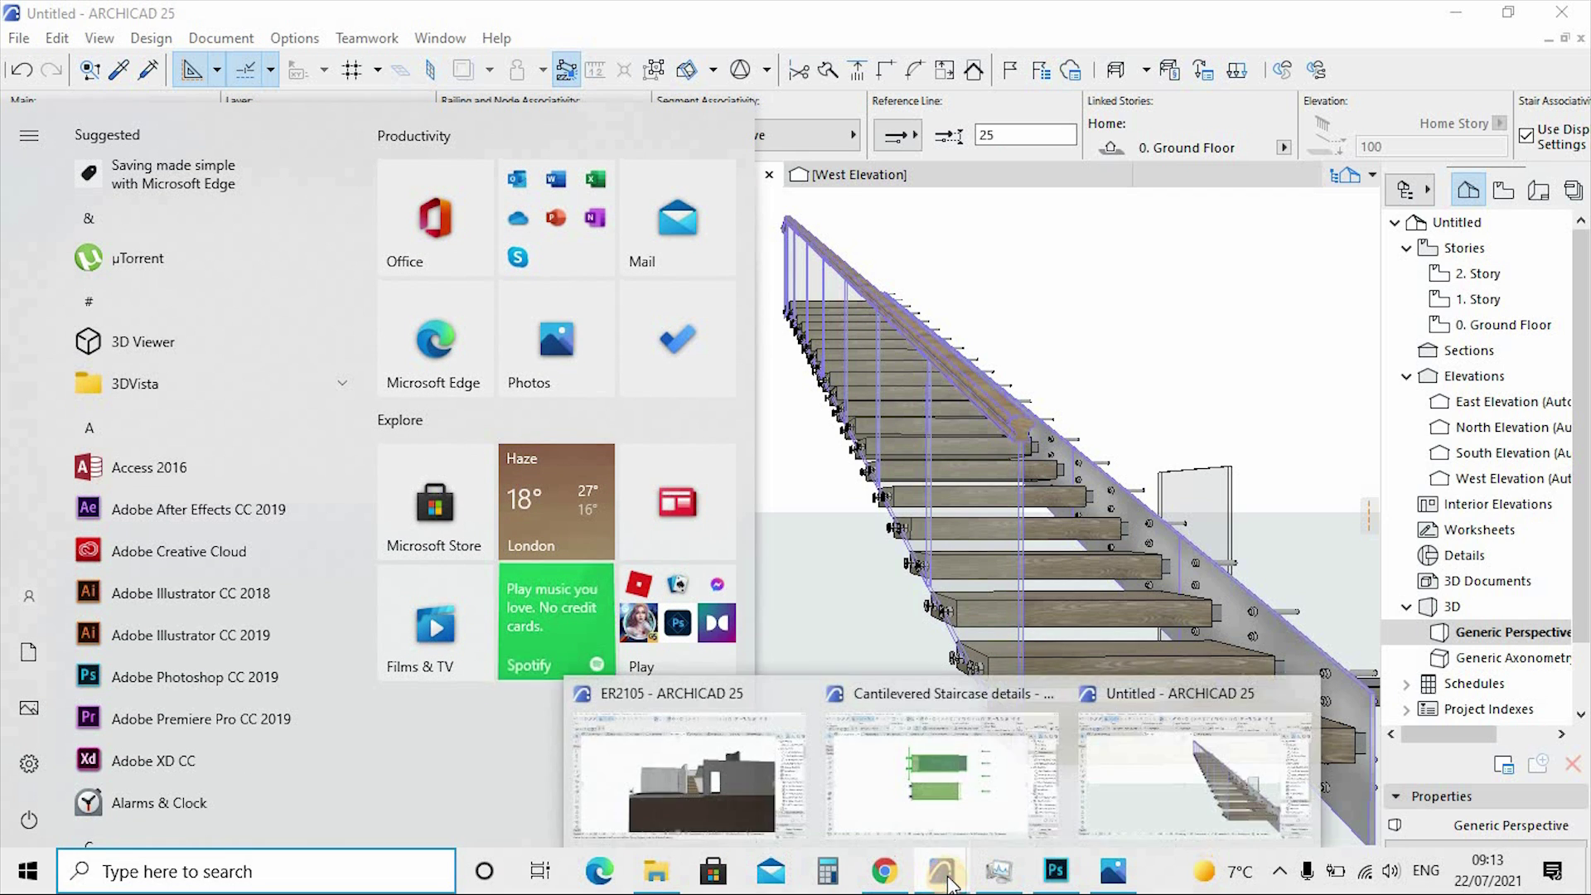
{"action": "left_click", "coordinate": [932, 799]}
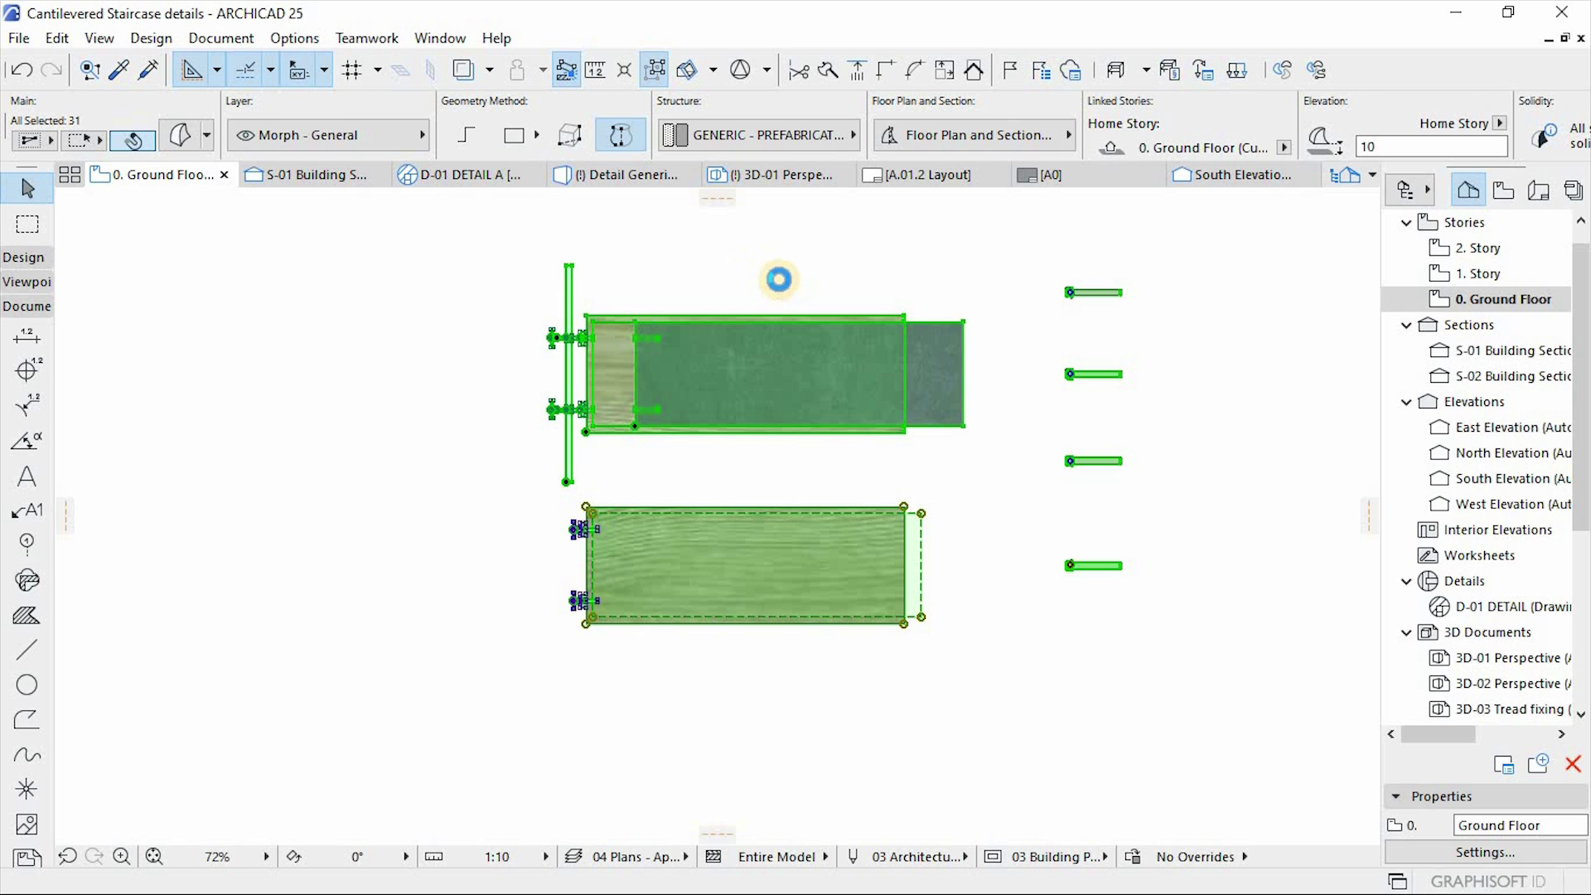
{"action": "scroll", "coordinate": [771, 331], "scroll_direction": "down", "scroll_amount": 4}
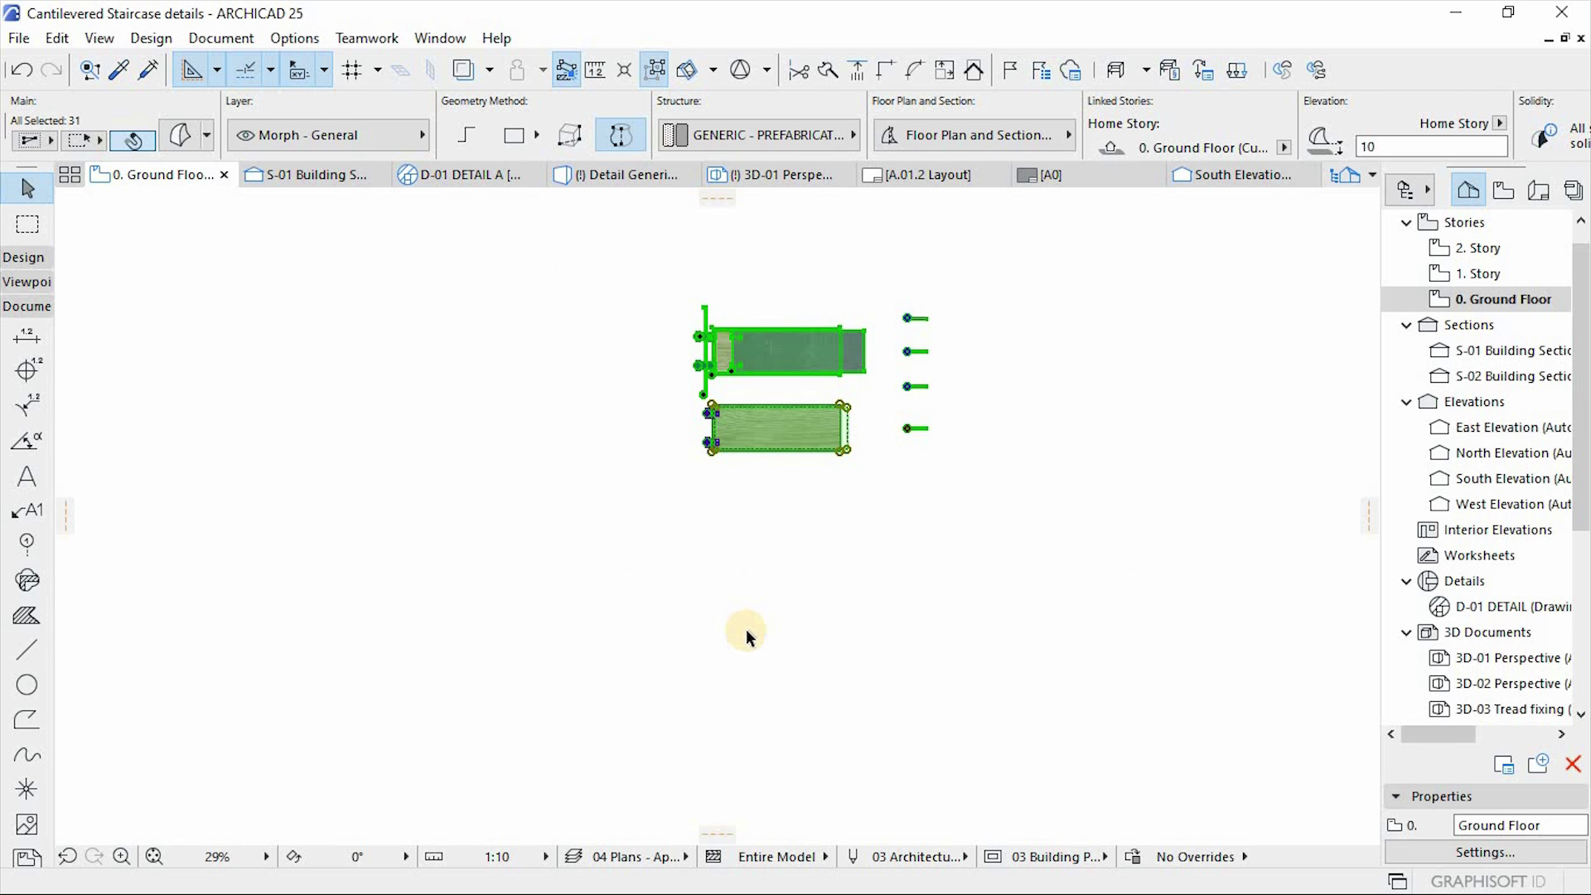
{"action": "scroll", "coordinate": [746, 629], "scroll_direction": "down", "scroll_amount": 6}
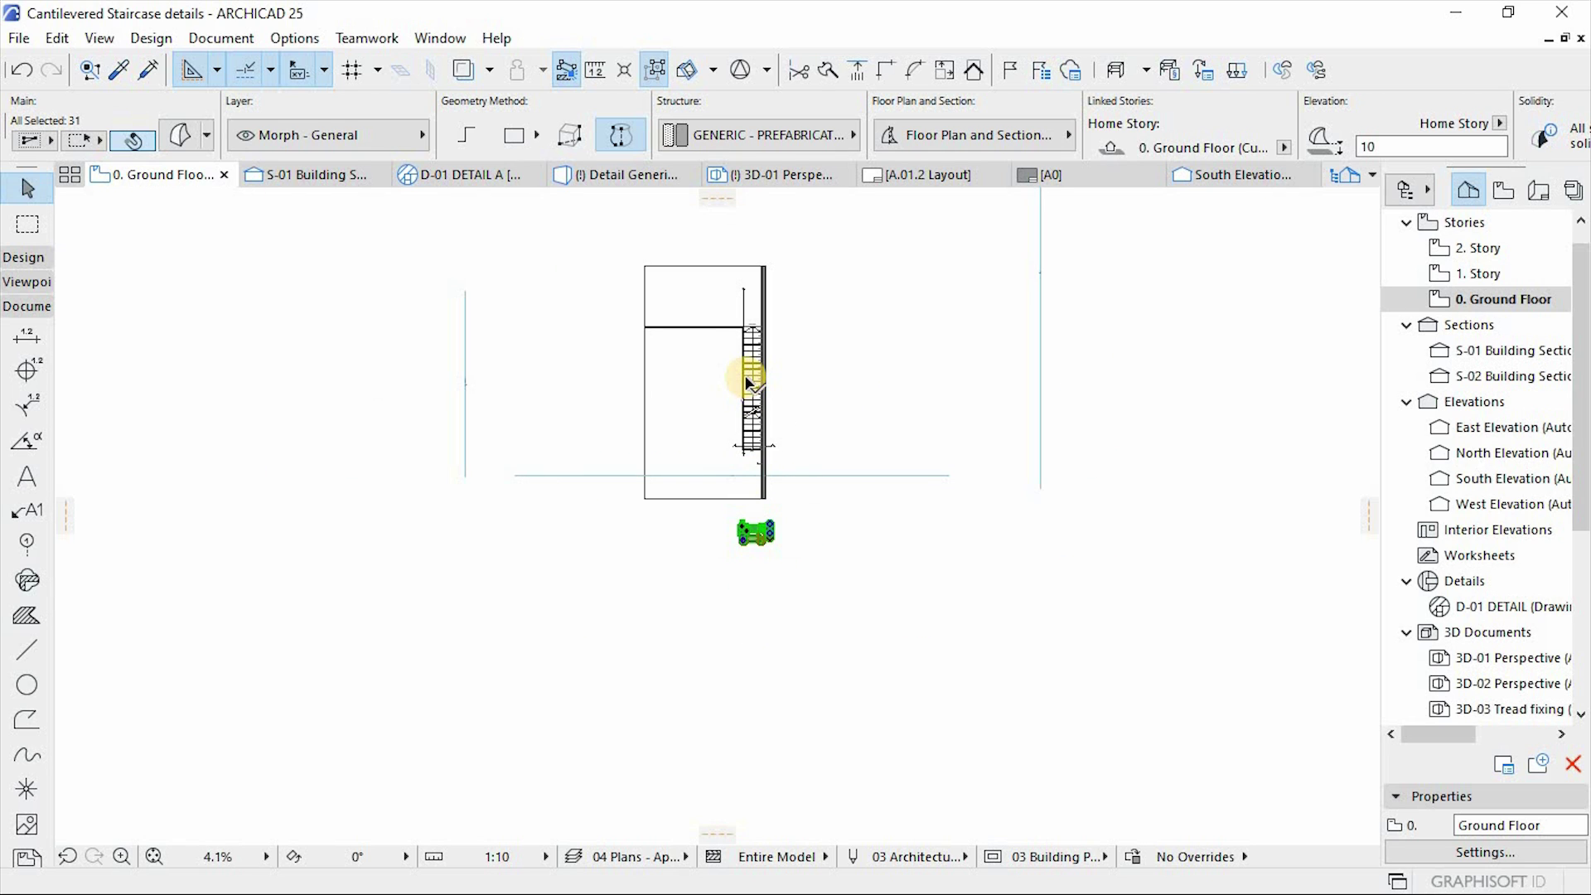
{"action": "scroll", "coordinate": [749, 382], "scroll_direction": "up", "scroll_amount": 4}
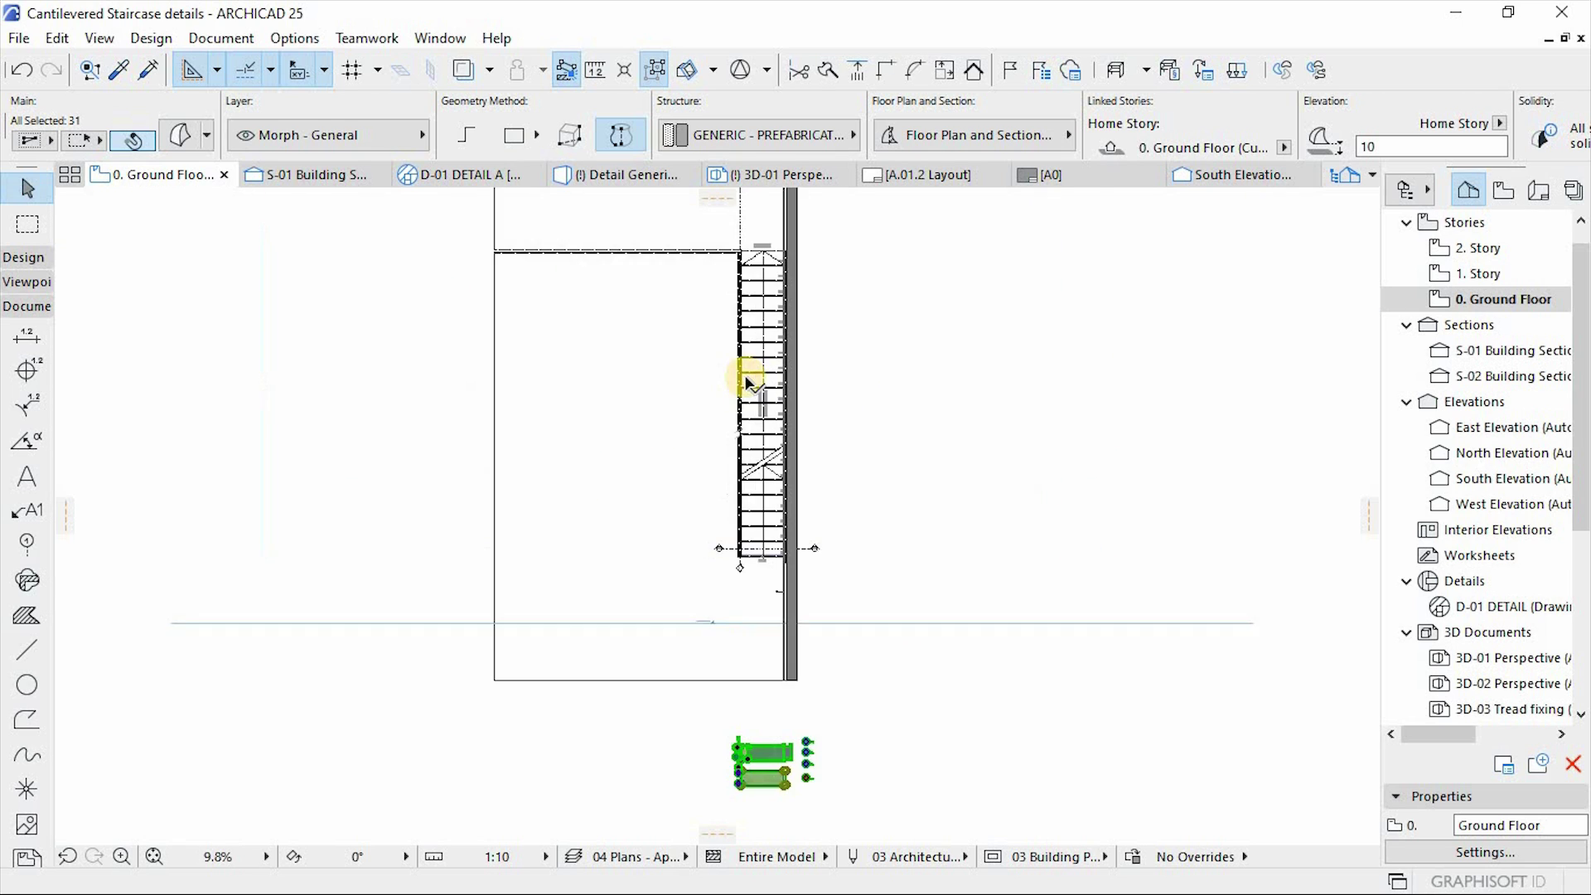
Examine the tread details and the complete cantilevered staircase in the project's 3D perspective.
{"action": "left_click", "coordinate": [623, 176]}
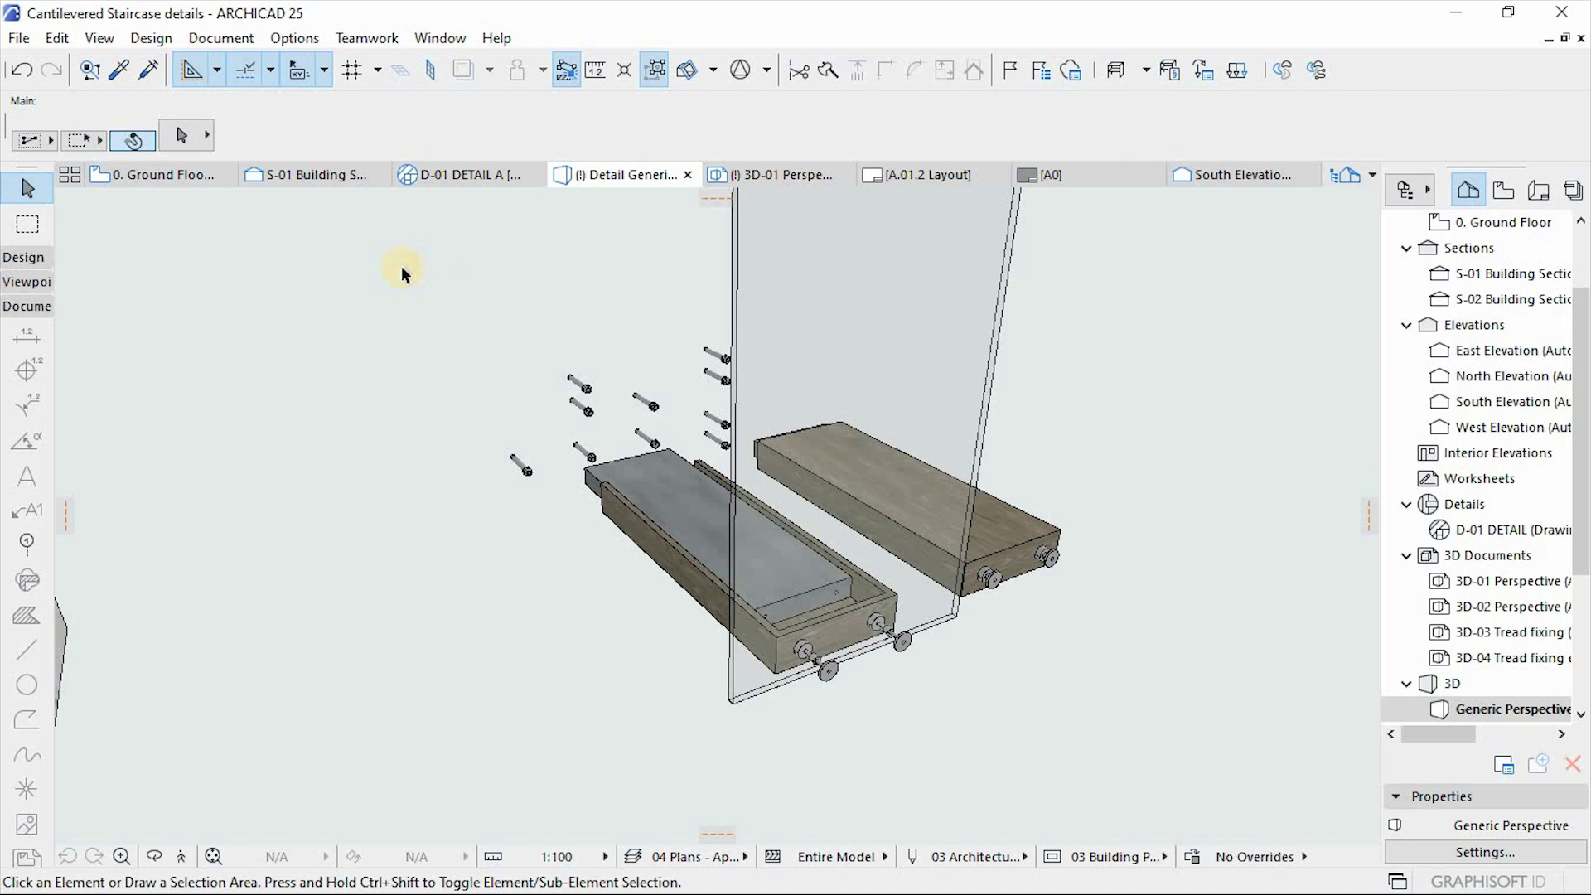
{"action": "scroll", "coordinate": [953, 489], "scroll_direction": "down", "scroll_amount": 10}
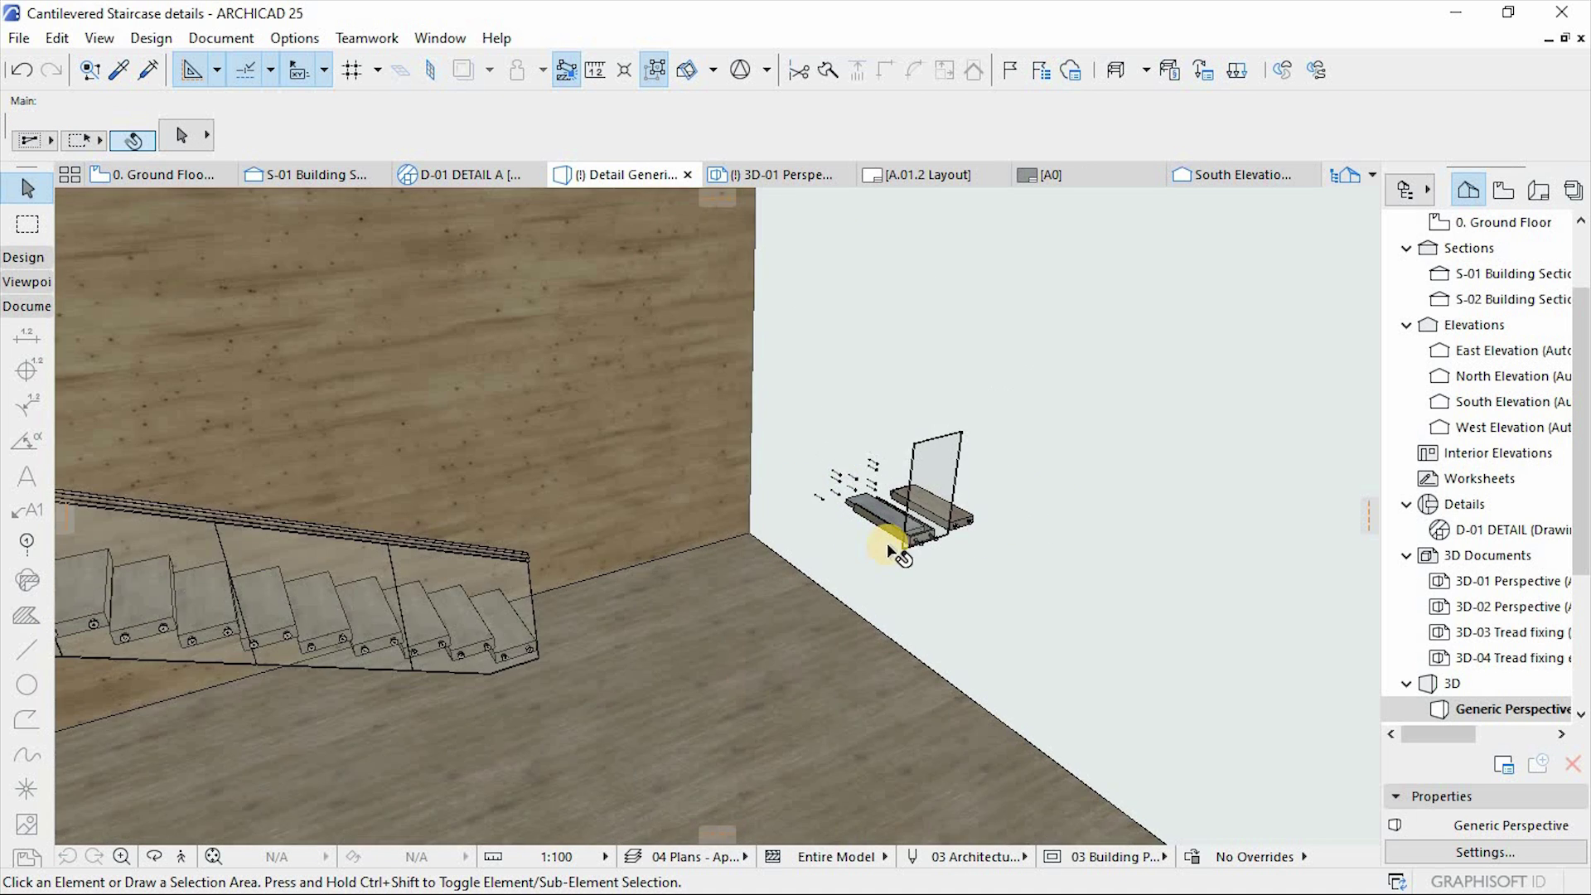
{"action": "middle_click_drag", "start_coordinate": [898, 544], "coordinate": [878, 284], "text": "shift"}
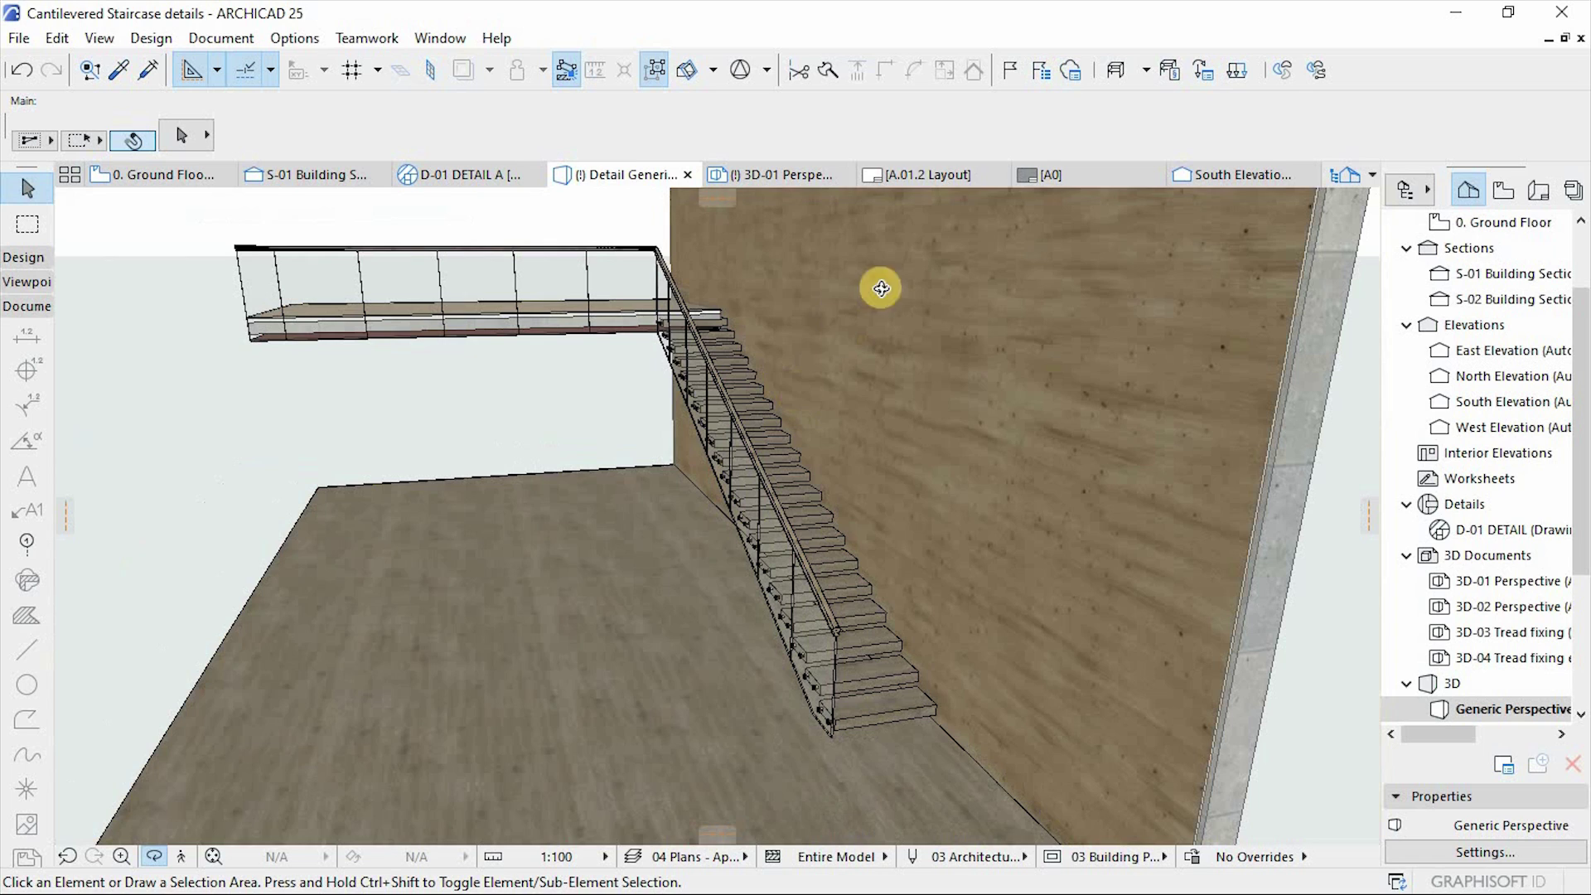
Examine the steel support and stud fixings at the wall in the large section drawing on layout A.01.2.
{"action": "left_click", "coordinate": [916, 172]}
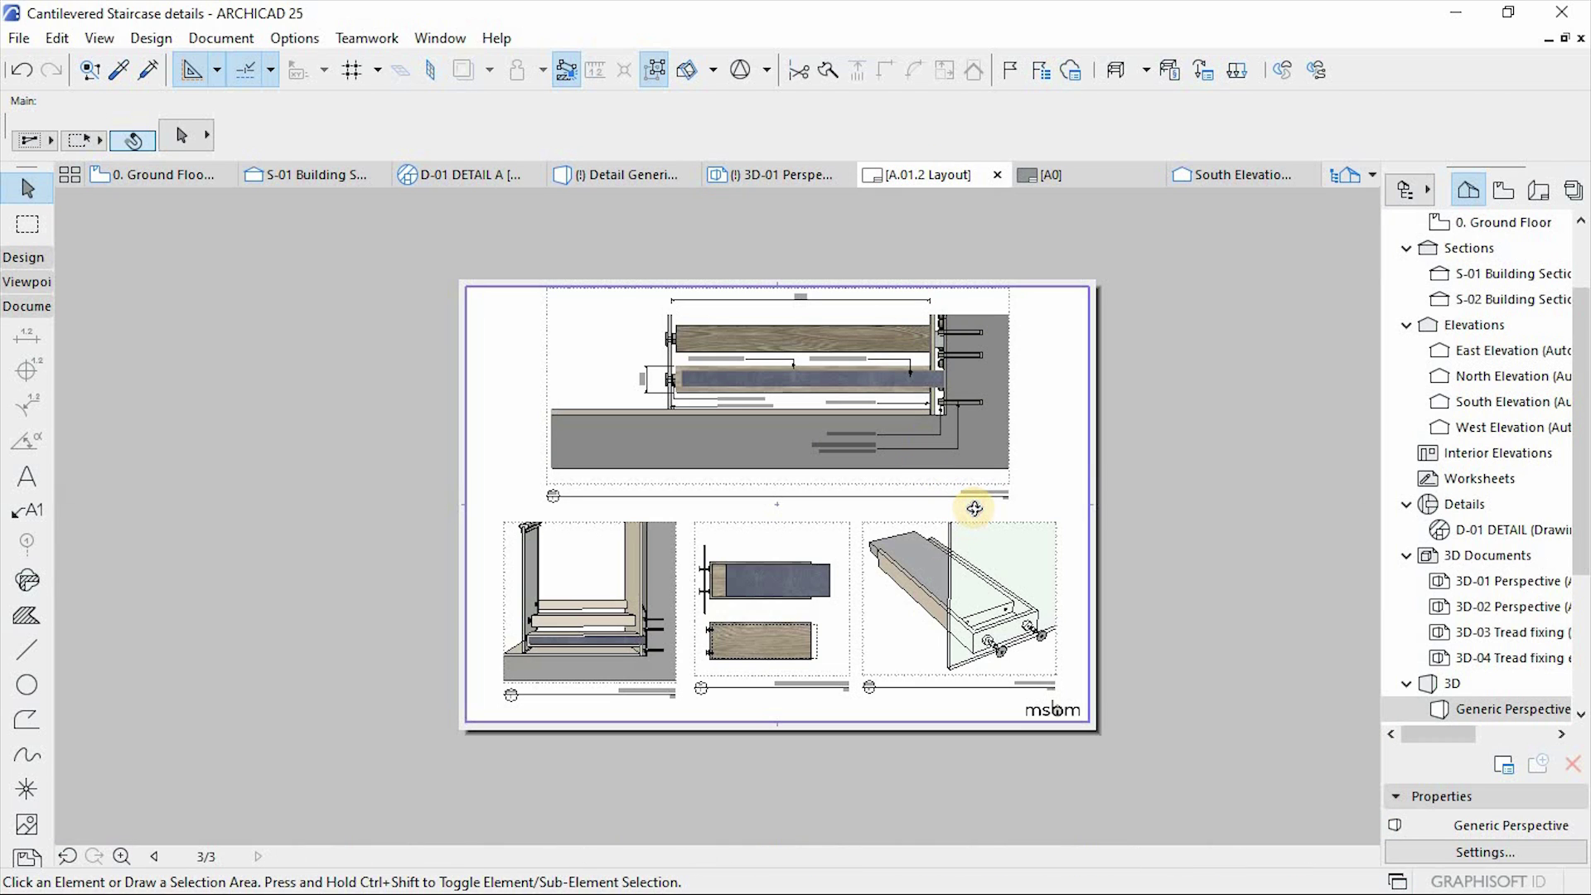
{"action": "scroll", "coordinate": [932, 328], "scroll_direction": "up", "scroll_amount": 2}
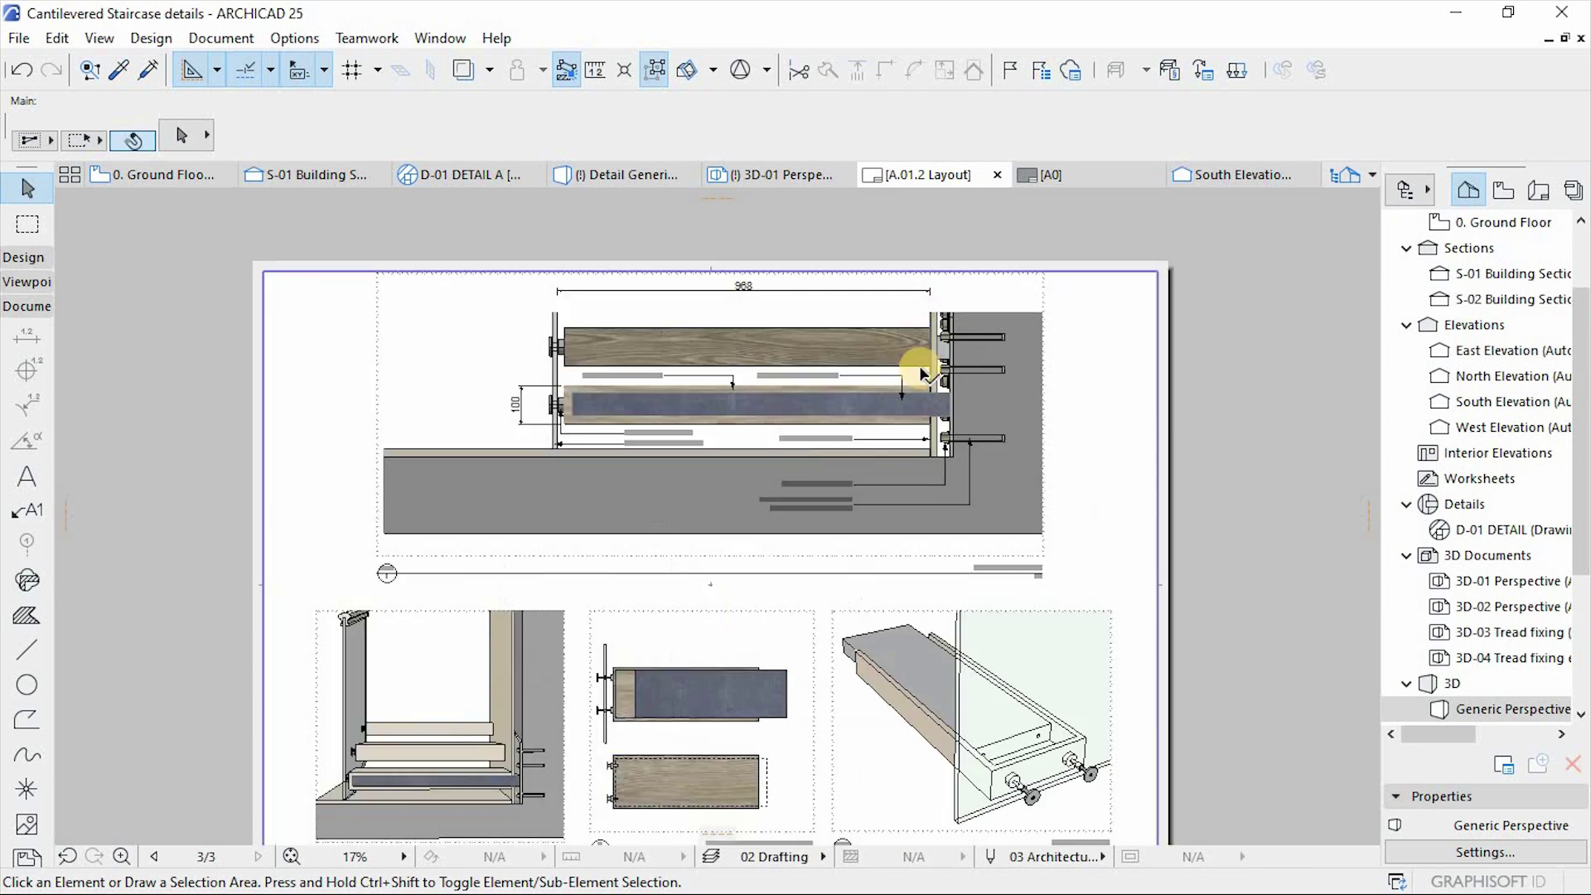
{"action": "scroll", "coordinate": [976, 336], "scroll_direction": "up", "scroll_amount": 4}
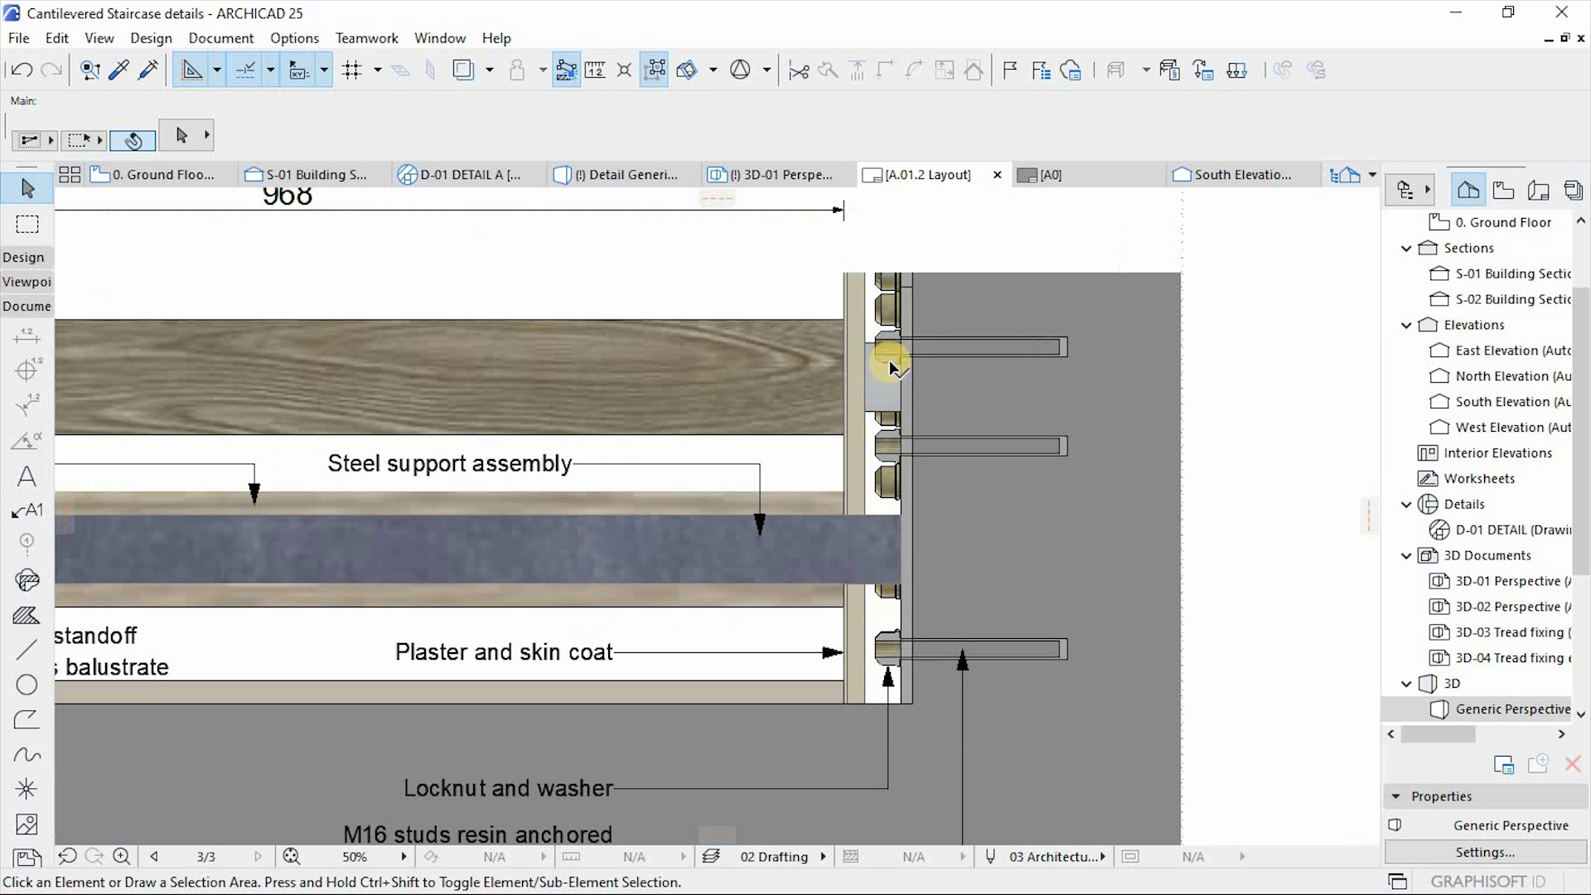
{"action": "scroll", "coordinate": [861, 427], "scroll_direction": "up", "scroll_amount": 1}
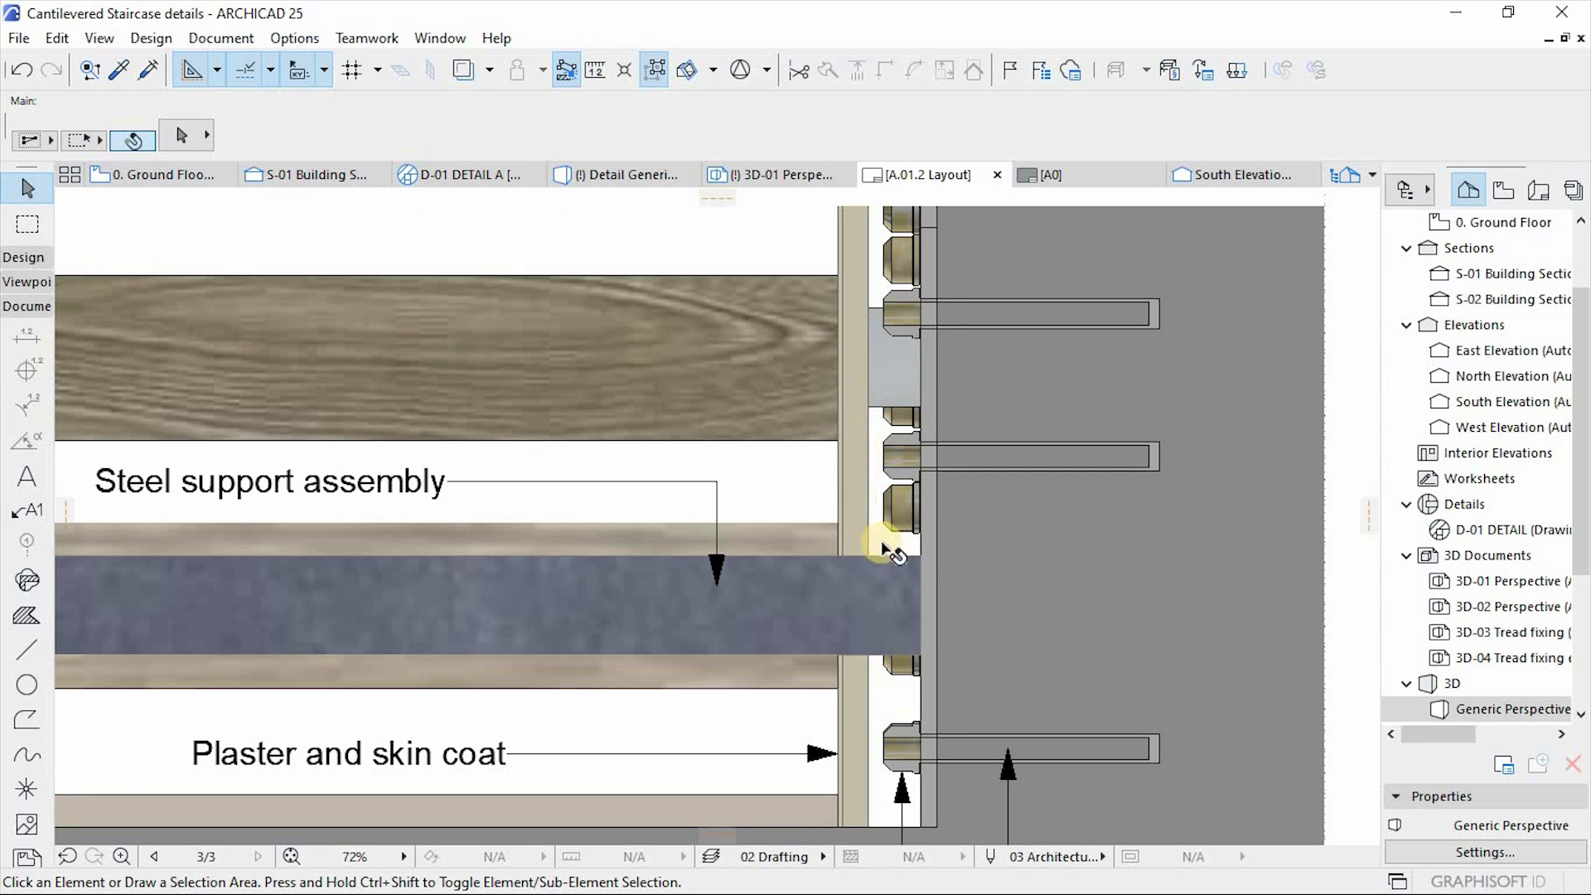
Examine the complete A.01.2 layout sheet with its large section and the three smaller tread drawings.
{"action": "scroll", "coordinate": [840, 724], "scroll_direction": "down", "scroll_amount": 1}
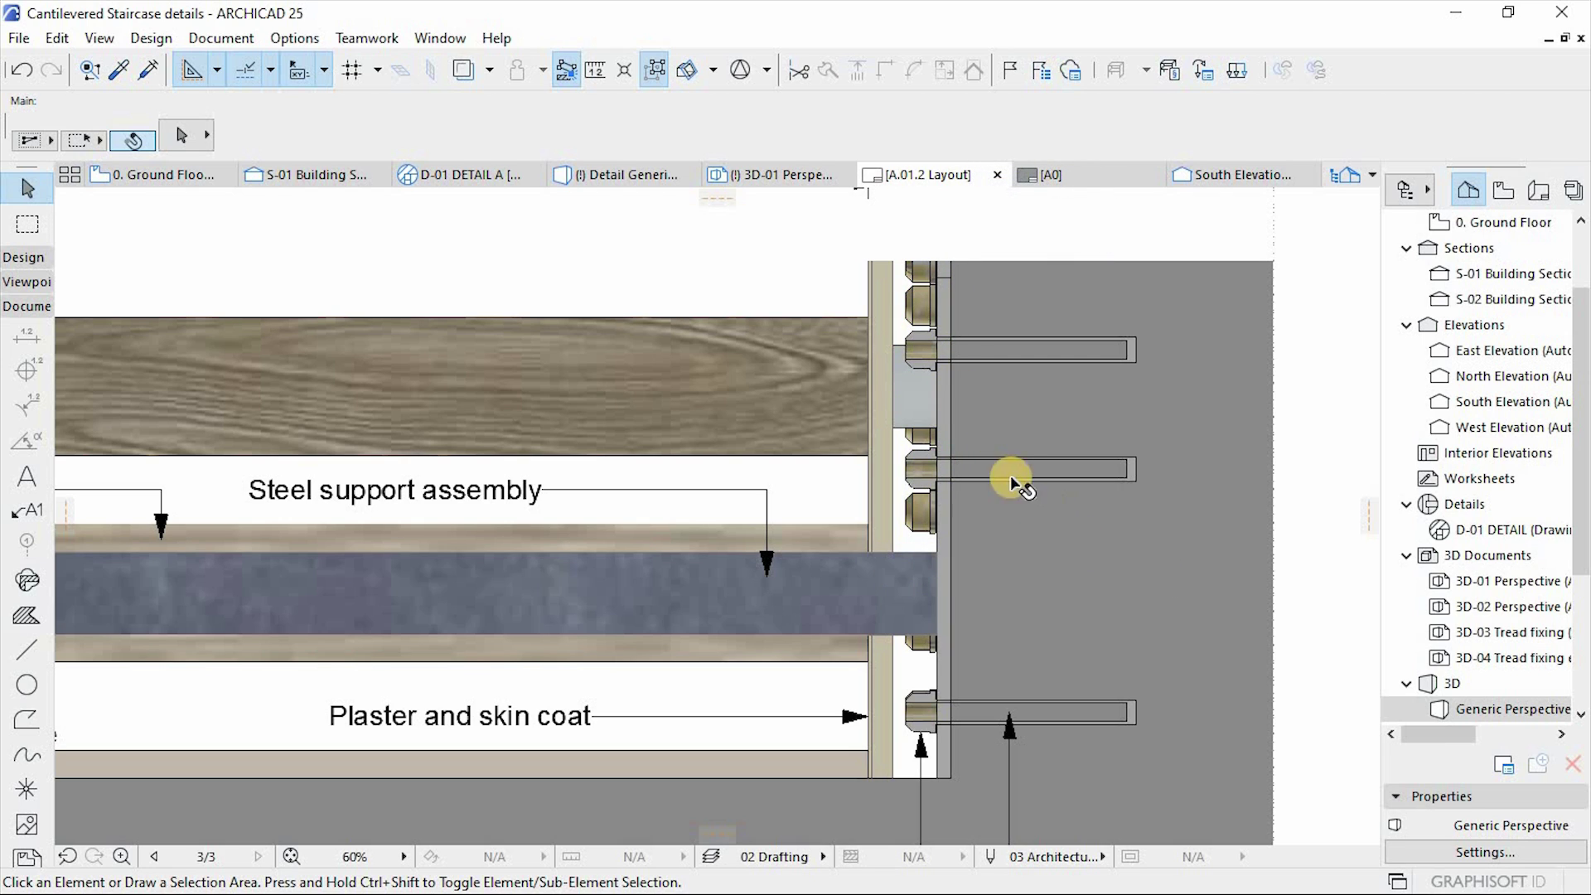
{"action": "scroll", "coordinate": [1011, 475], "scroll_direction": "down", "scroll_amount": 5}
{"action": "scroll", "coordinate": [1011, 491], "scroll_direction": "down", "scroll_amount": 5}
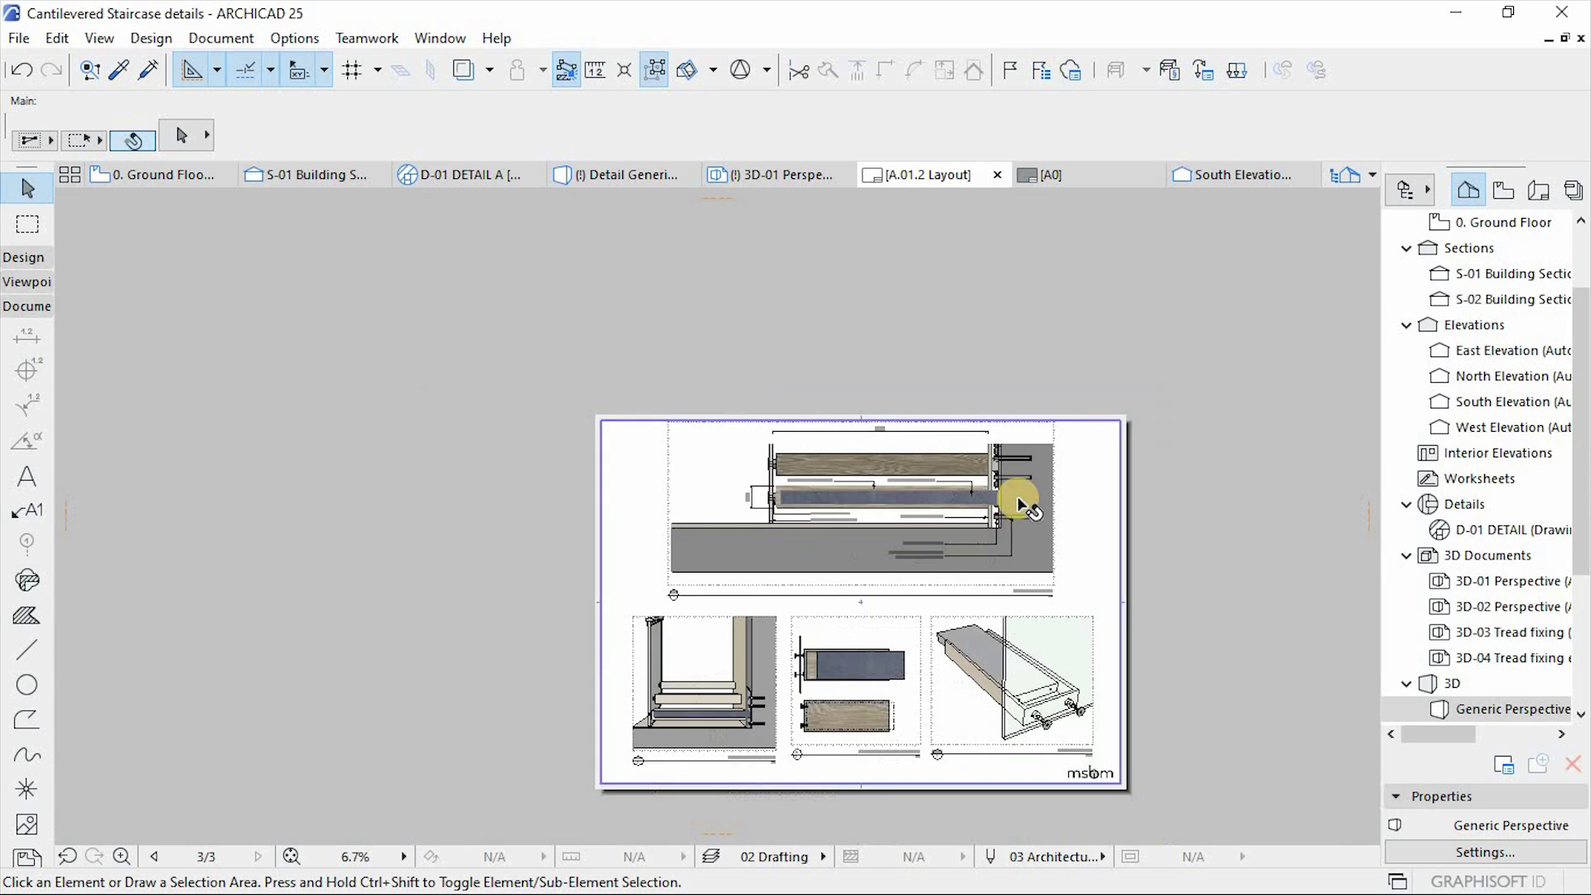
{"action": "scroll", "coordinate": [941, 632], "scroll_direction": "up", "scroll_amount": 2}
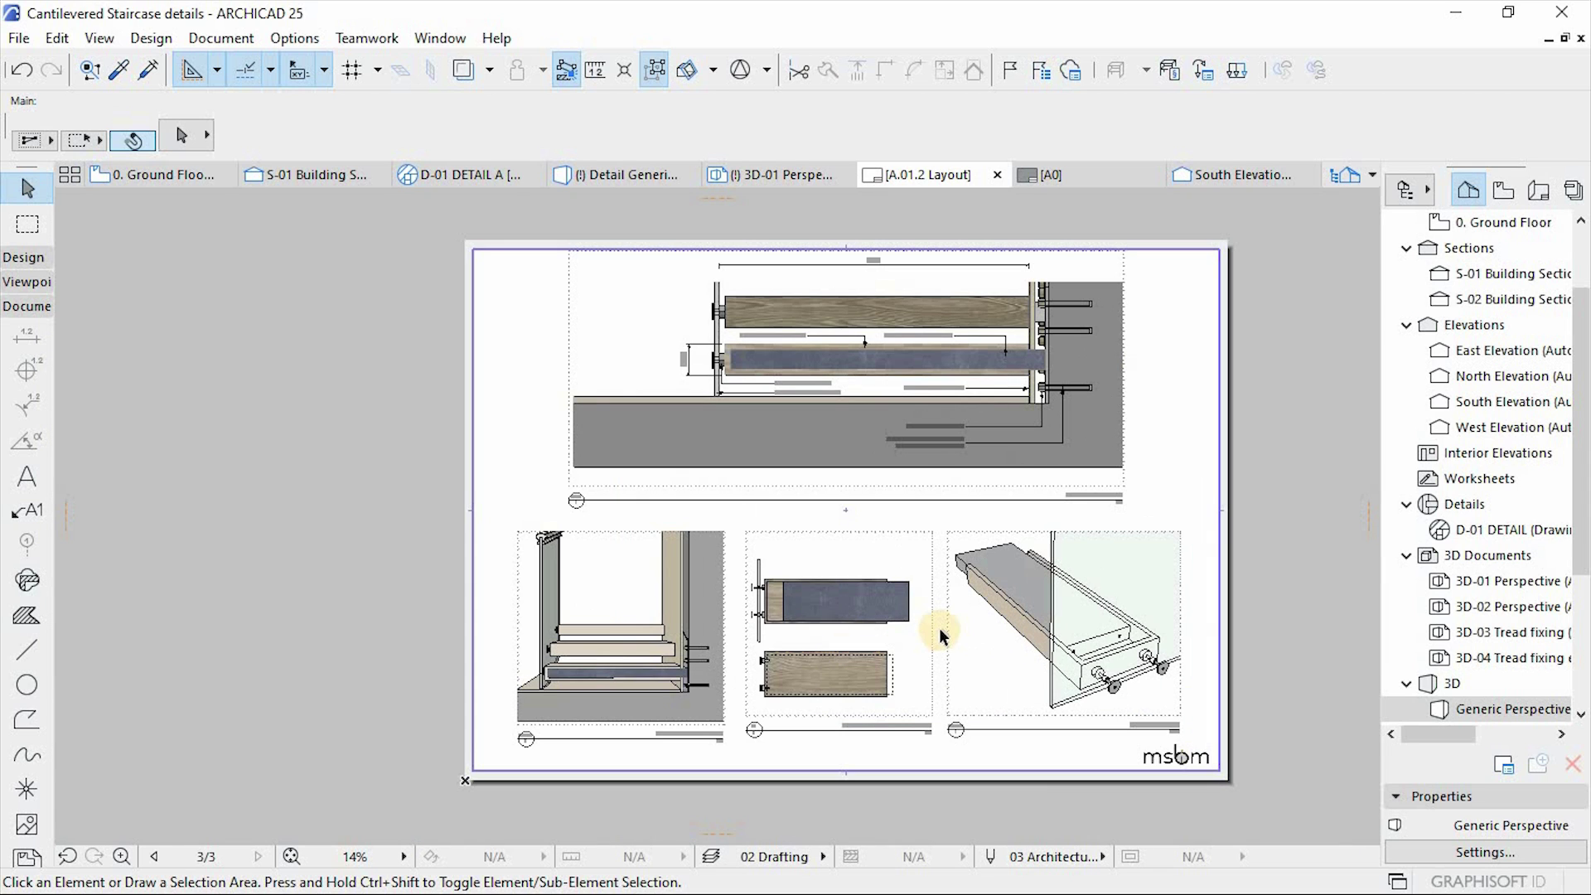
Open layout A.01.1 All Layout from the layout book and examine the Detail A drawing of the treads.
{"action": "left_click", "coordinate": [1535, 193]}
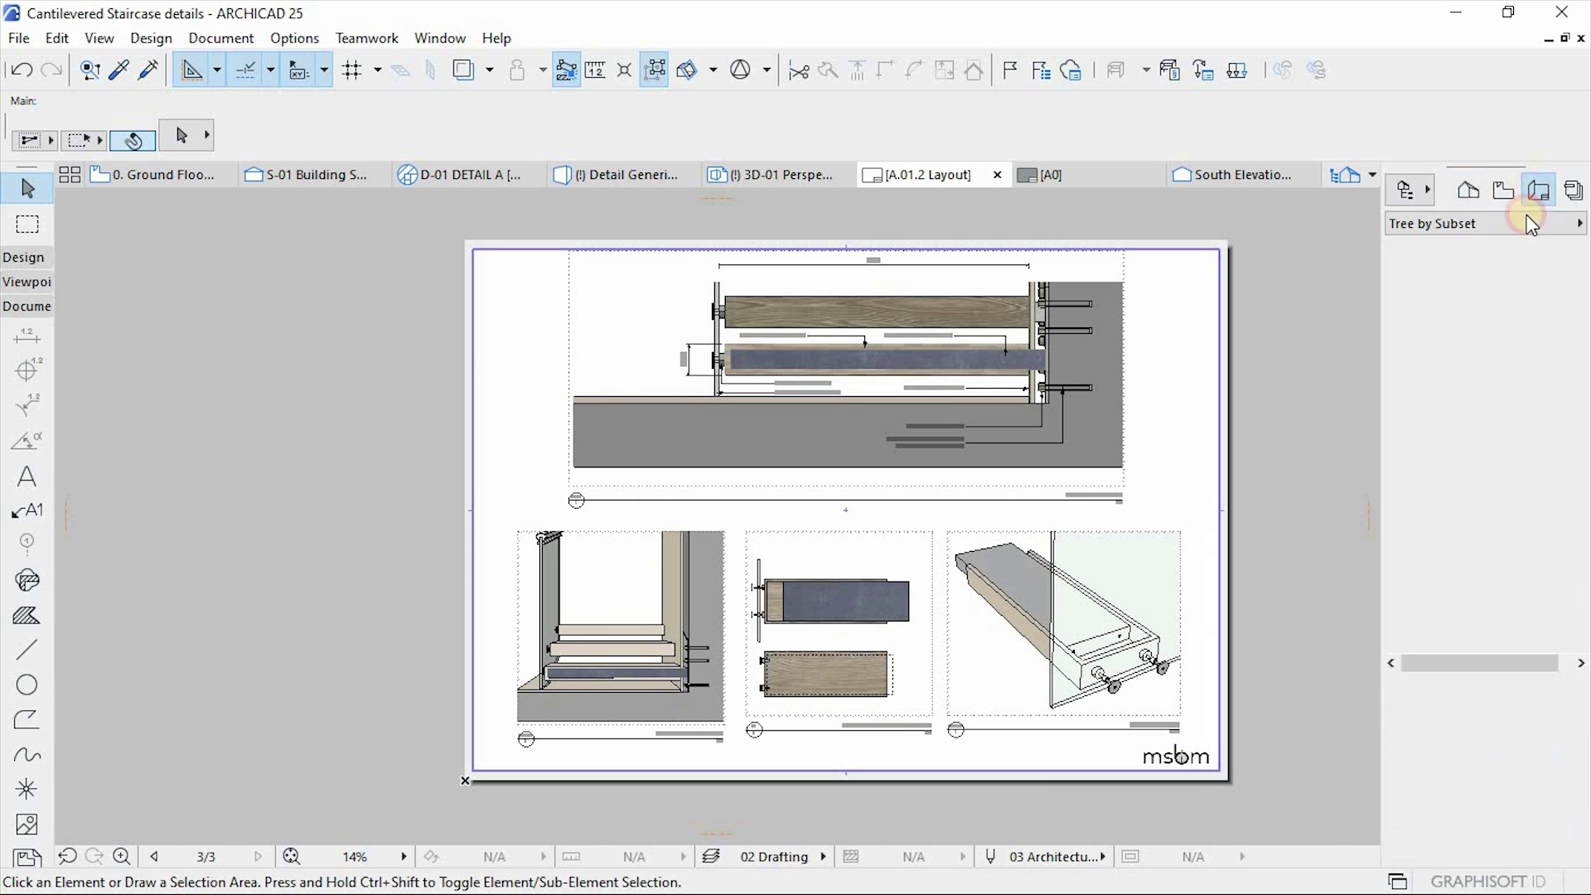
{"action": "left_click", "coordinate": [1504, 330]}
{"action": "double_click", "coordinate": [1506, 332]}
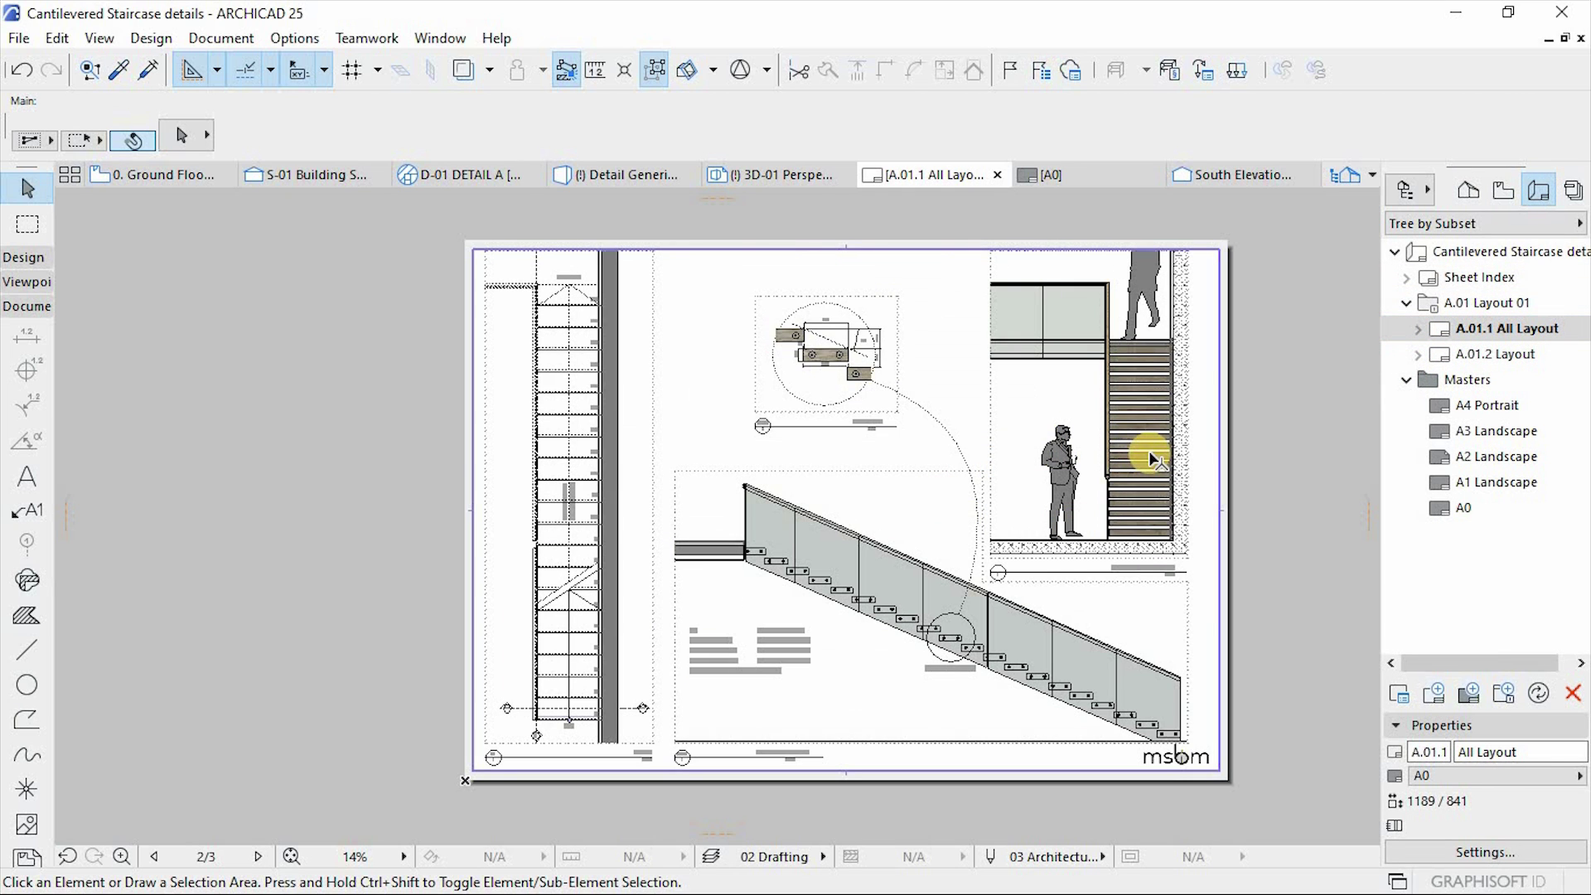
{"action": "left_click", "coordinate": [810, 324]}
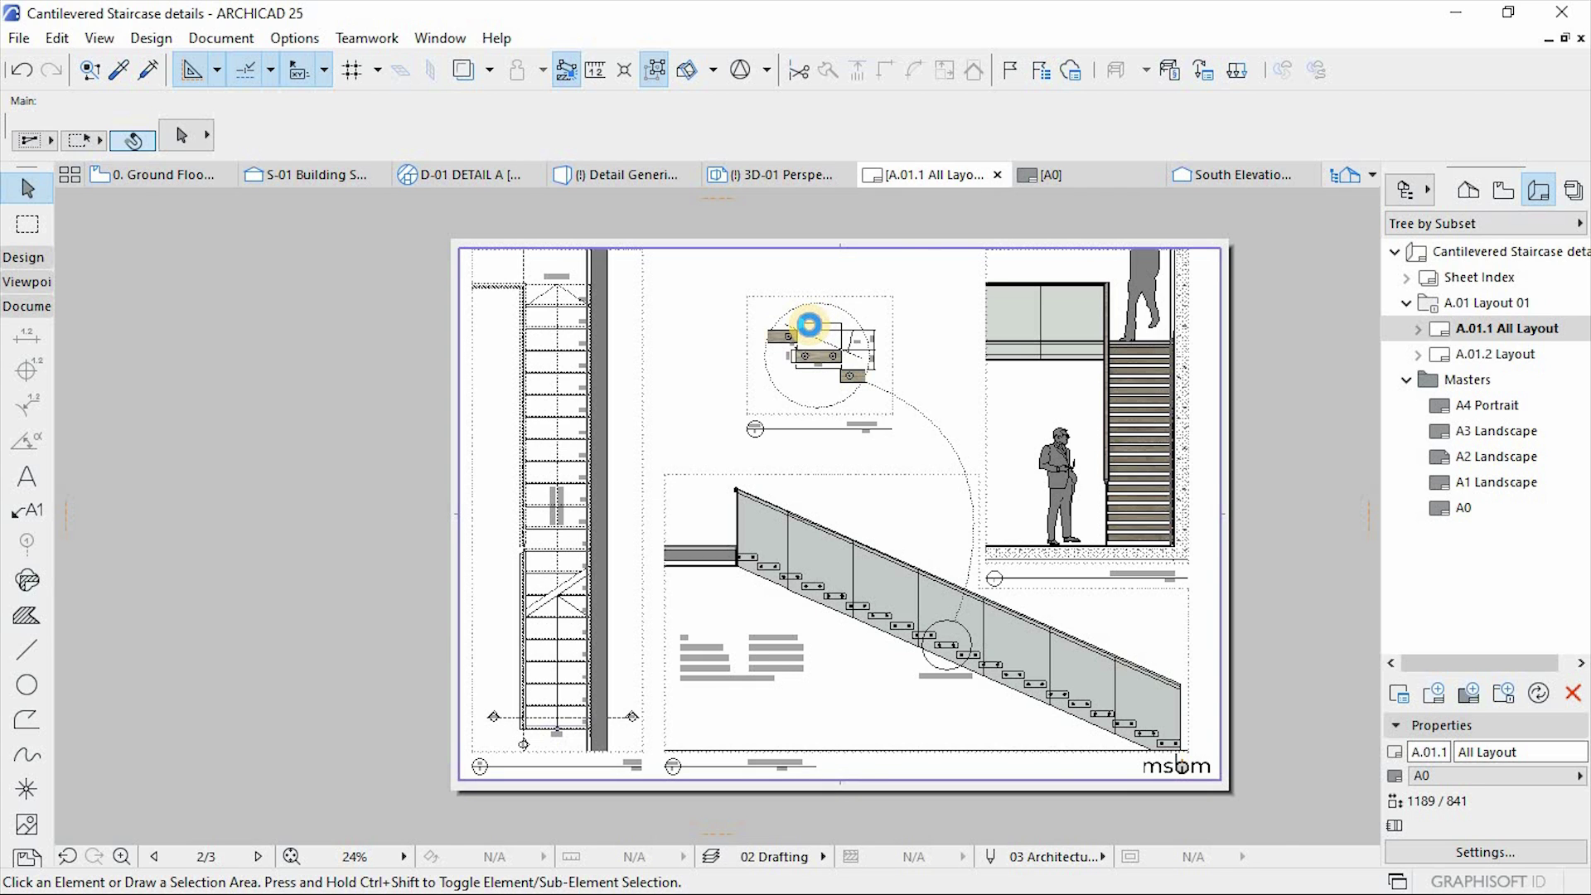
{"action": "scroll", "coordinate": [809, 324], "scroll_direction": "up", "scroll_amount": 2}
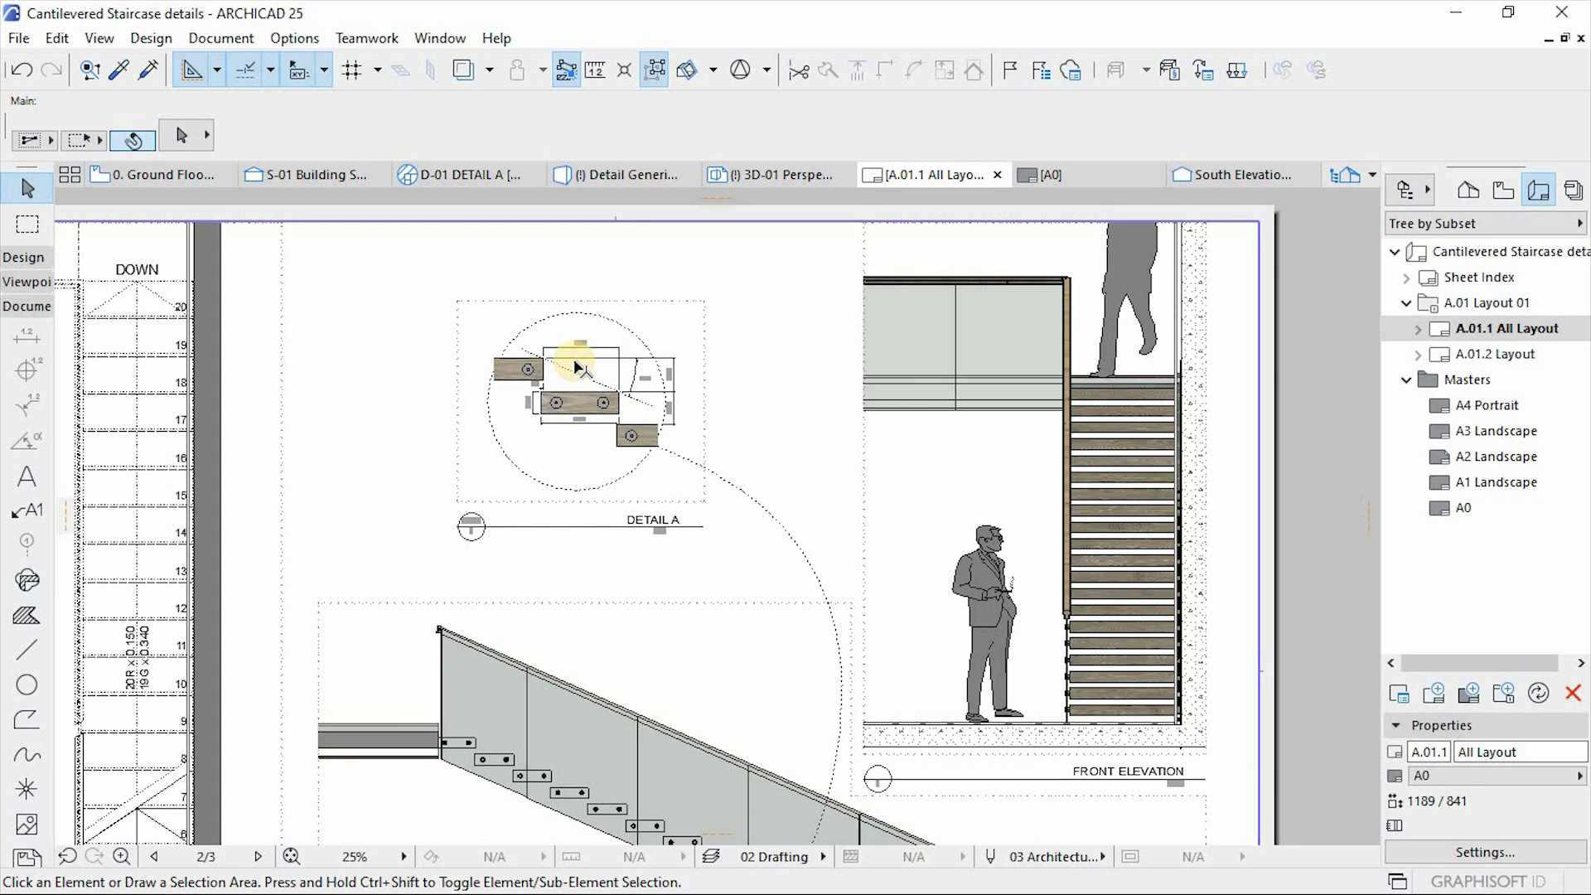
{"action": "scroll", "coordinate": [572, 359], "scroll_direction": "up", "scroll_amount": 2}
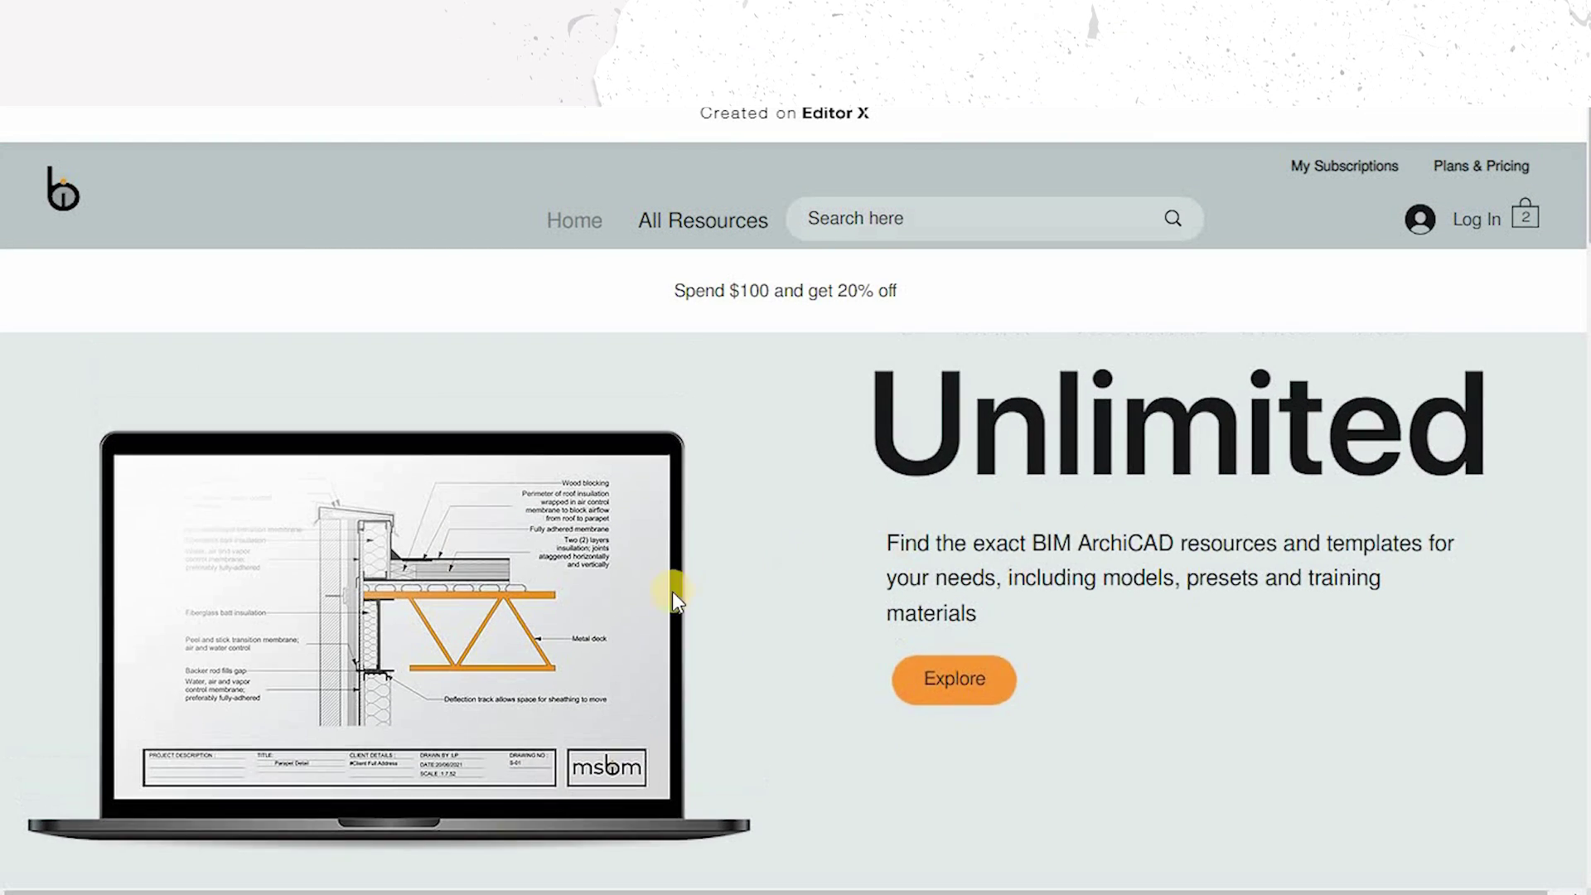
Switch to the mesolight-bim website in the browser and look through its ArchiCAD resources, from Custom Staircase Designs to the foundation details.
{"action": "scroll", "coordinate": [856, 737], "scroll_direction": "down", "scroll_amount": 1}
{"action": "scroll", "coordinate": [855, 733], "scroll_direction": "down", "scroll_amount": 8}
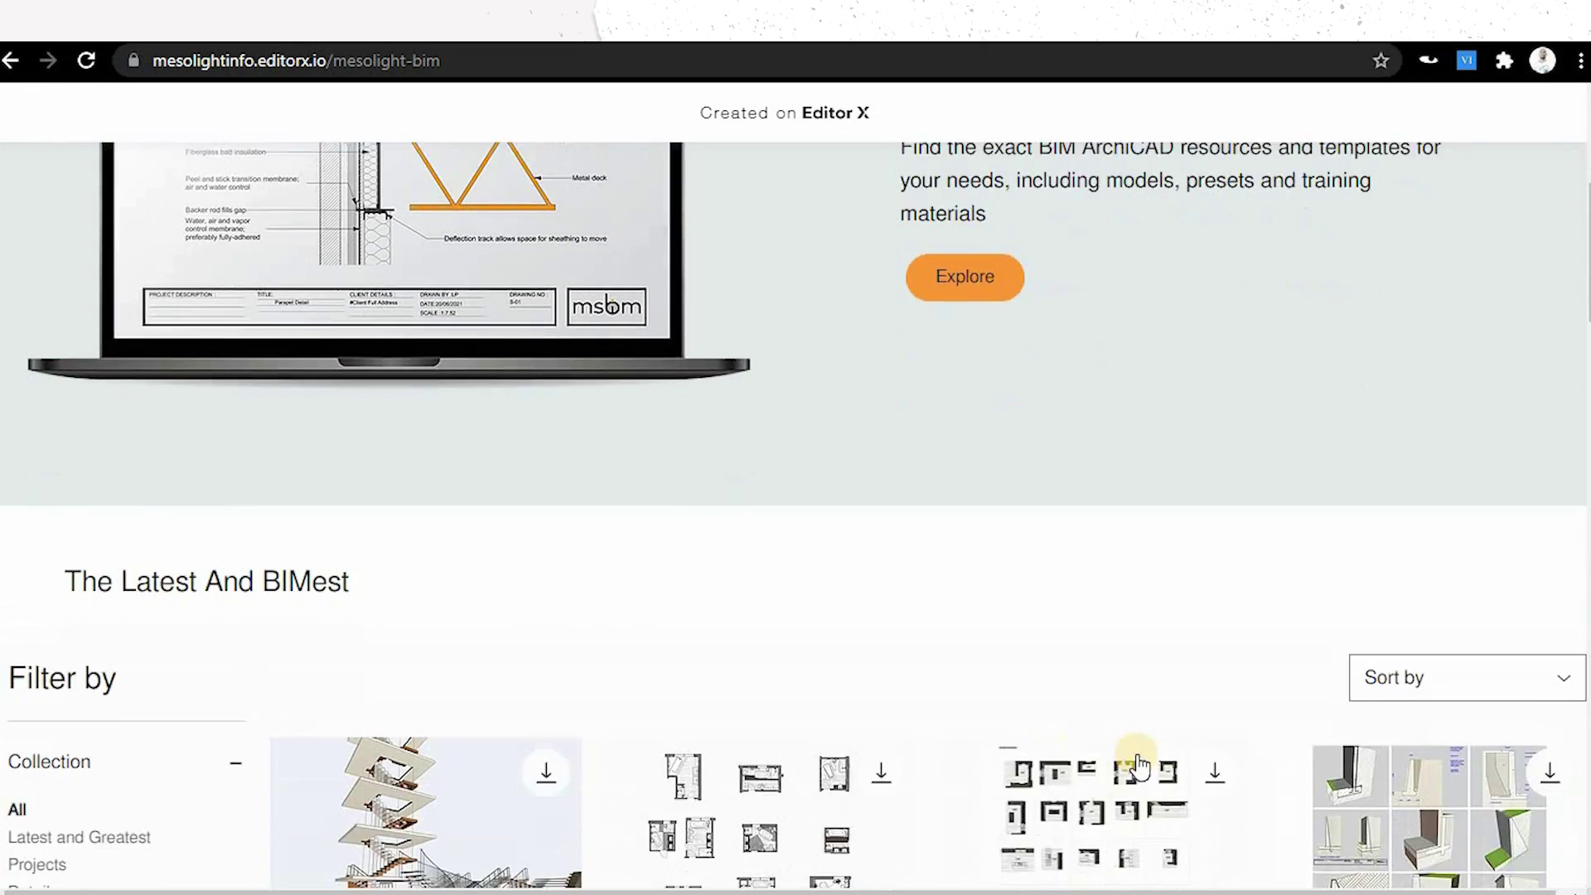
{"action": "scroll", "coordinate": [455, 605], "scroll_direction": "down", "scroll_amount": 6}
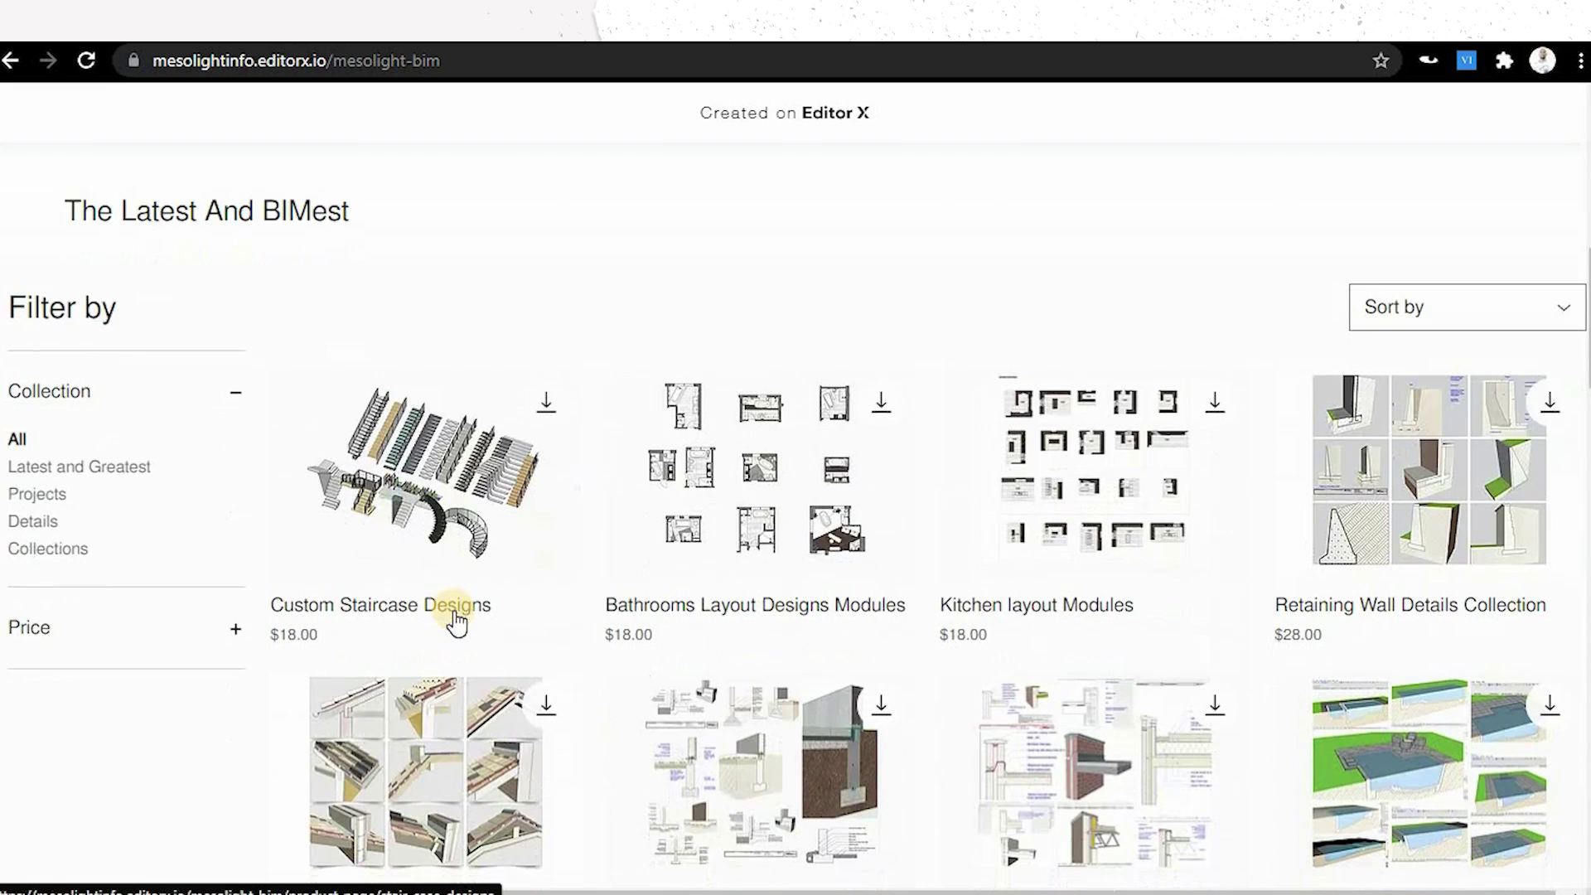
{"action": "scroll", "coordinate": [1161, 663], "scroll_direction": "up", "scroll_amount": 5}
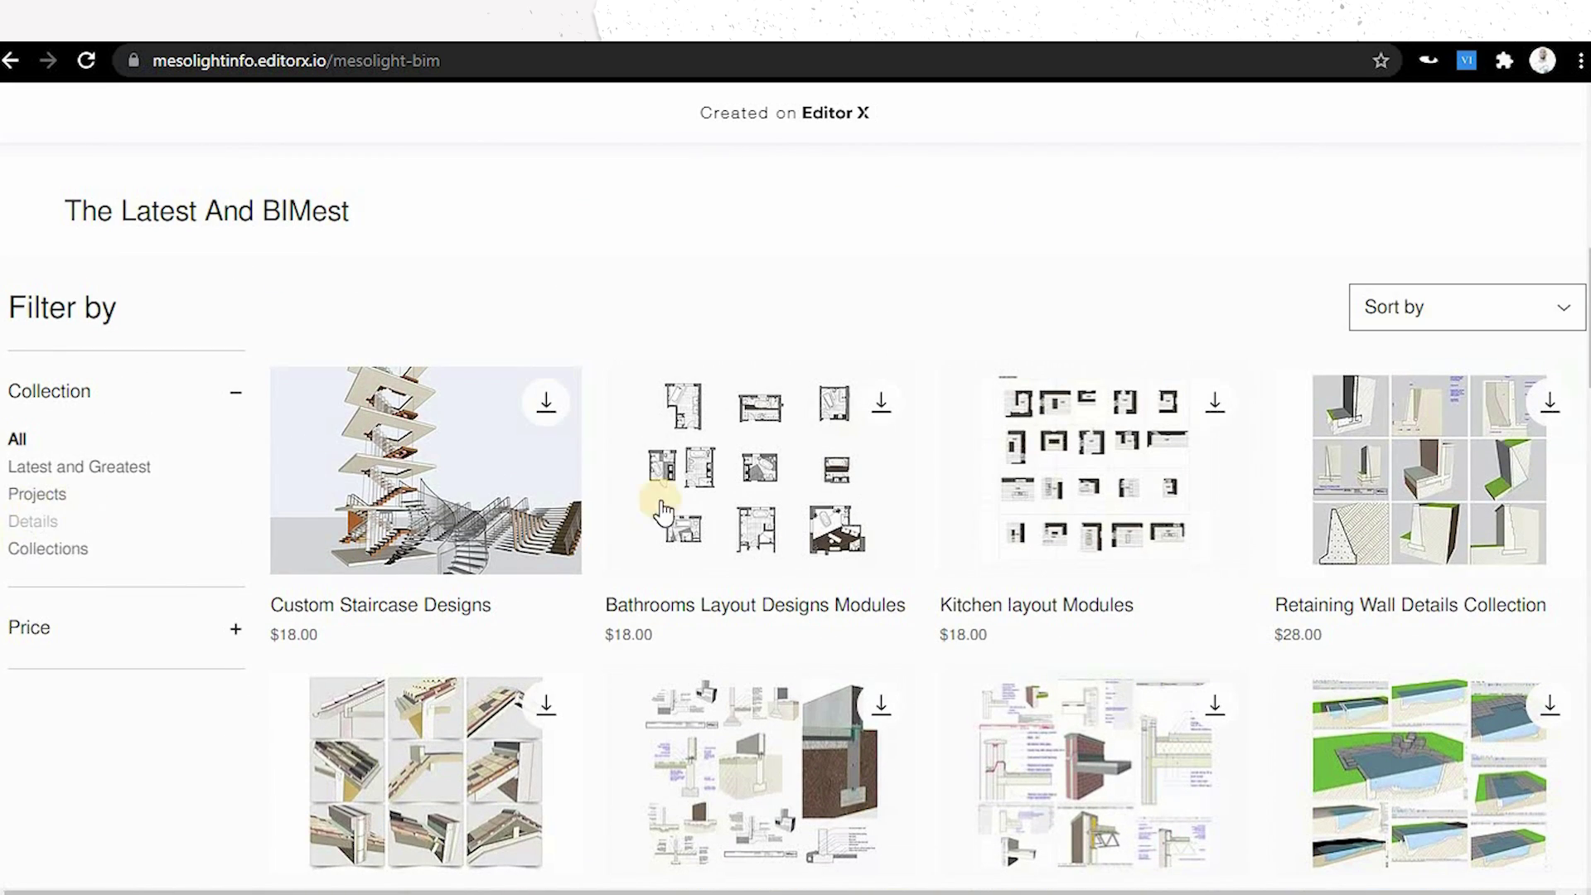
{"action": "scroll", "coordinate": [816, 437], "scroll_direction": "down", "scroll_amount": 2}
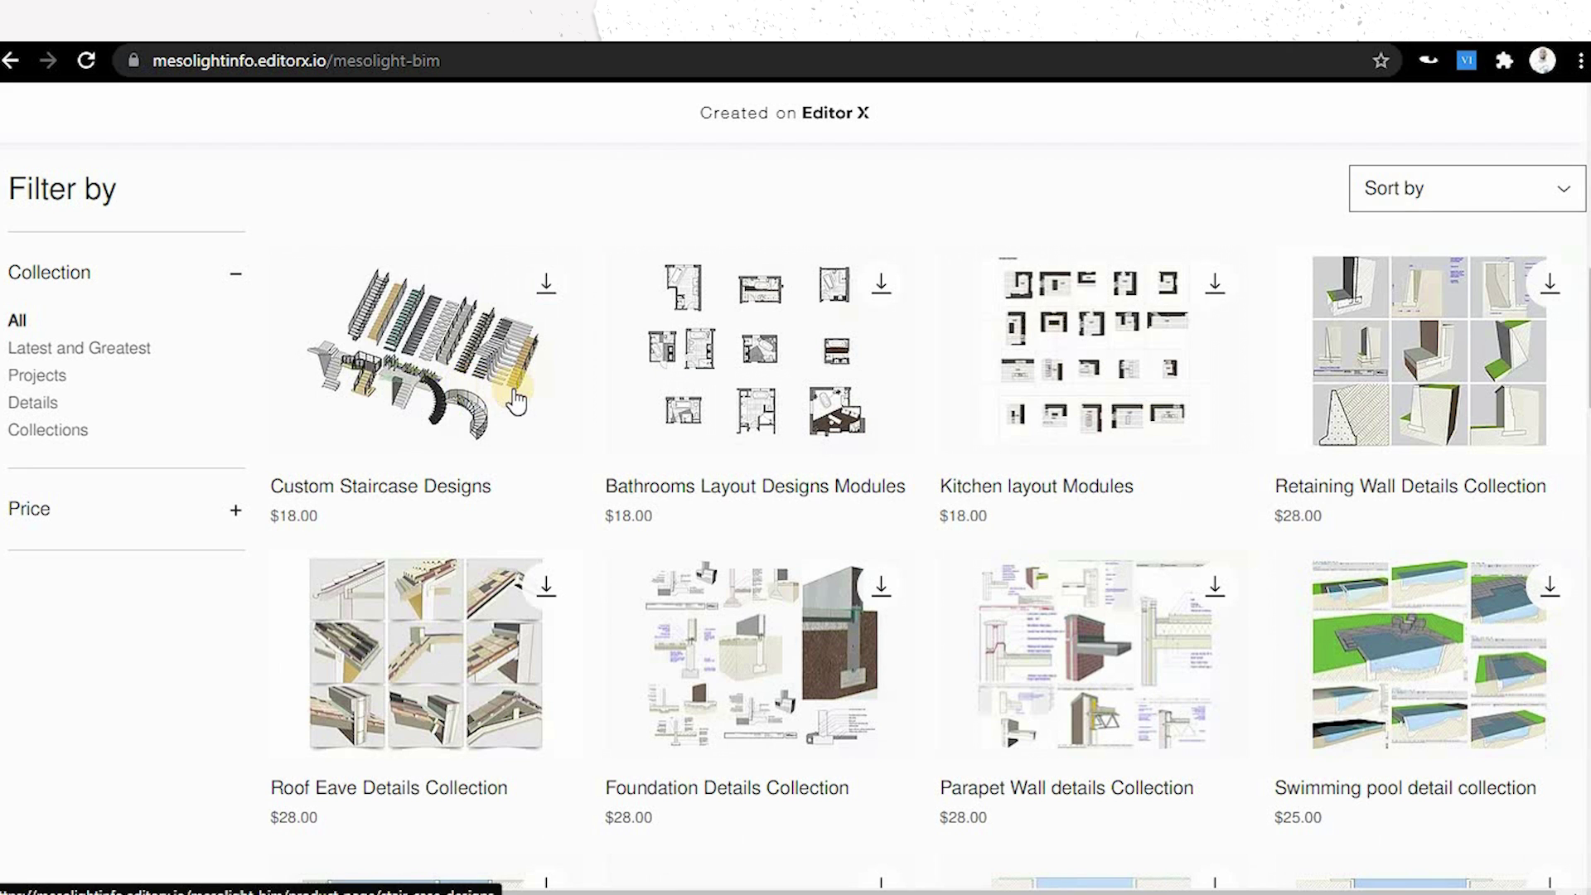
{"action": "scroll", "coordinate": [1203, 432], "scroll_direction": "down", "scroll_amount": 20}
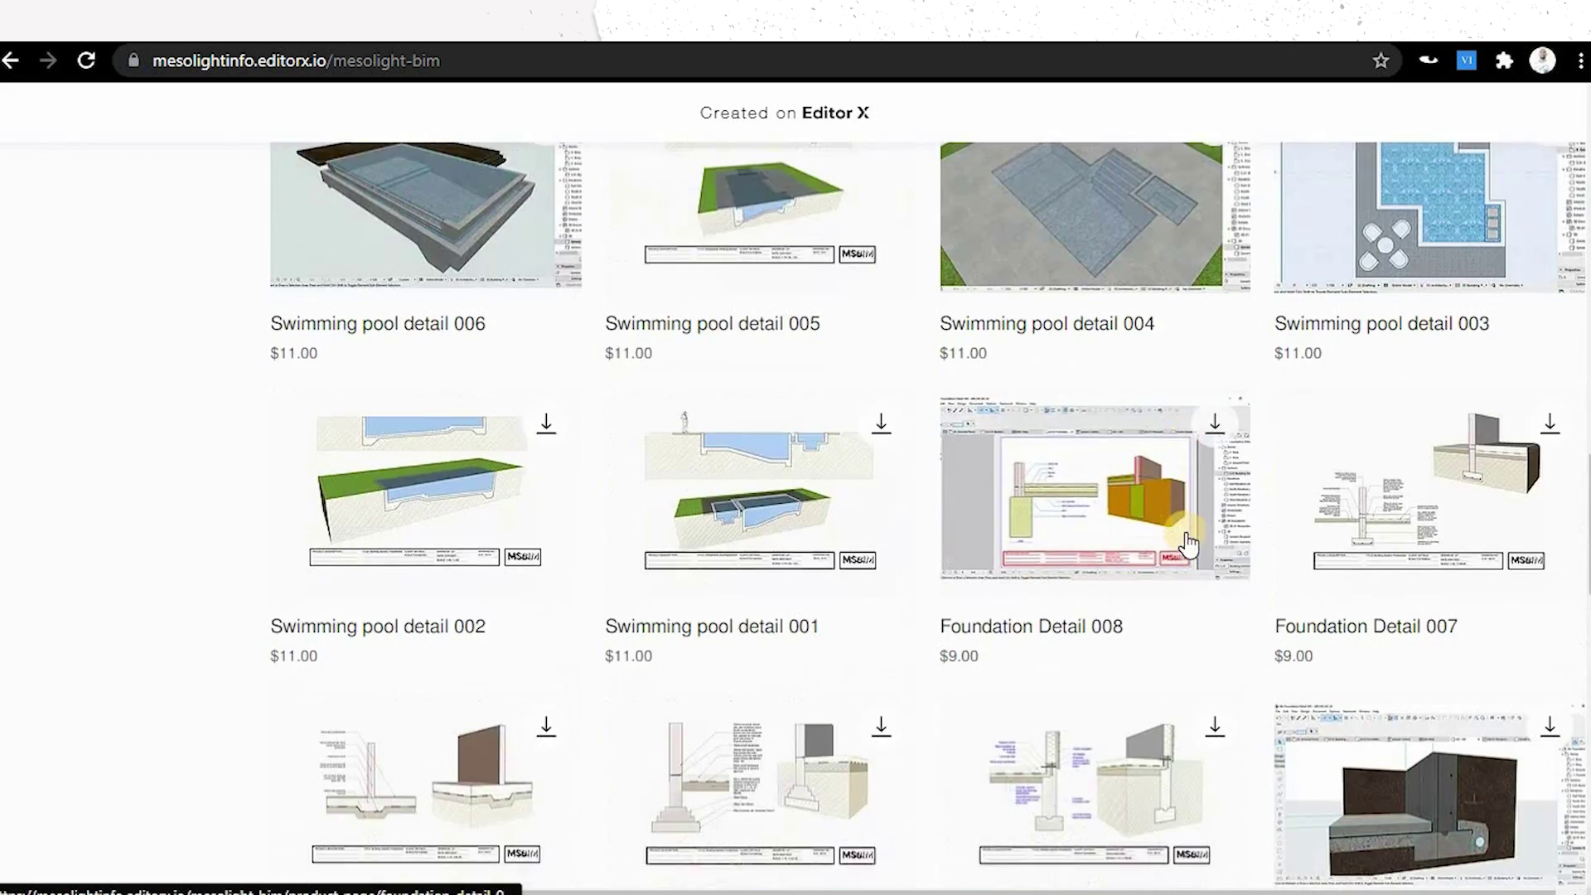
{"action": "scroll", "coordinate": [1254, 534], "scroll_direction": "down", "scroll_amount": 8}
{"action": "scroll", "coordinate": [1108, 465], "scroll_direction": "up", "scroll_amount": 6}
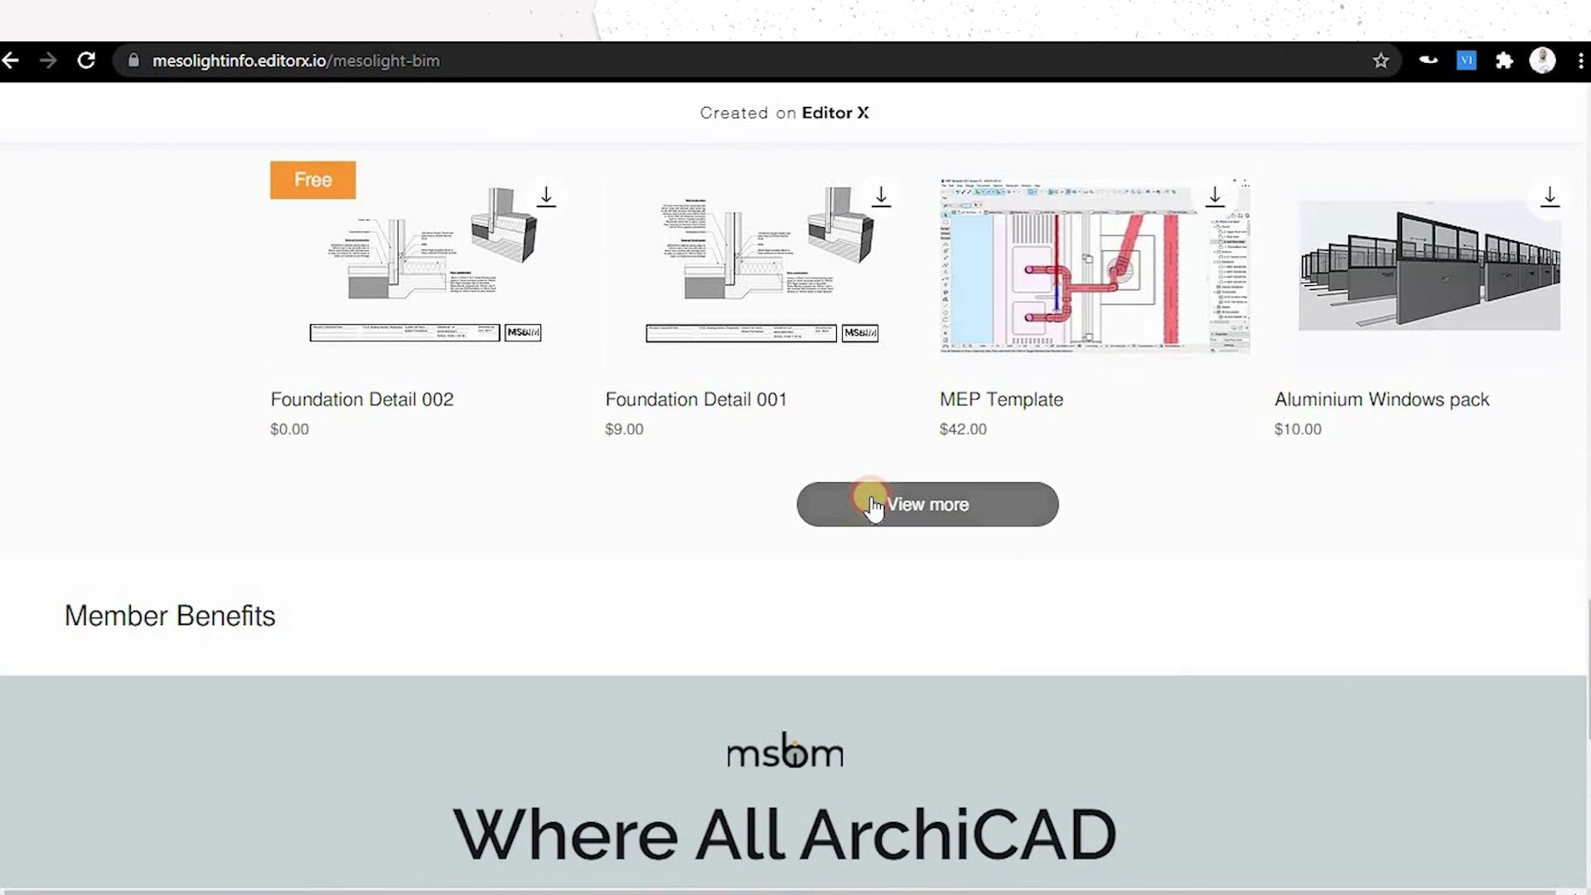
Load more products in the resource list and look through the door collections, BIM projects, templates and parapet wall details.
{"action": "left_click", "coordinate": [875, 507]}
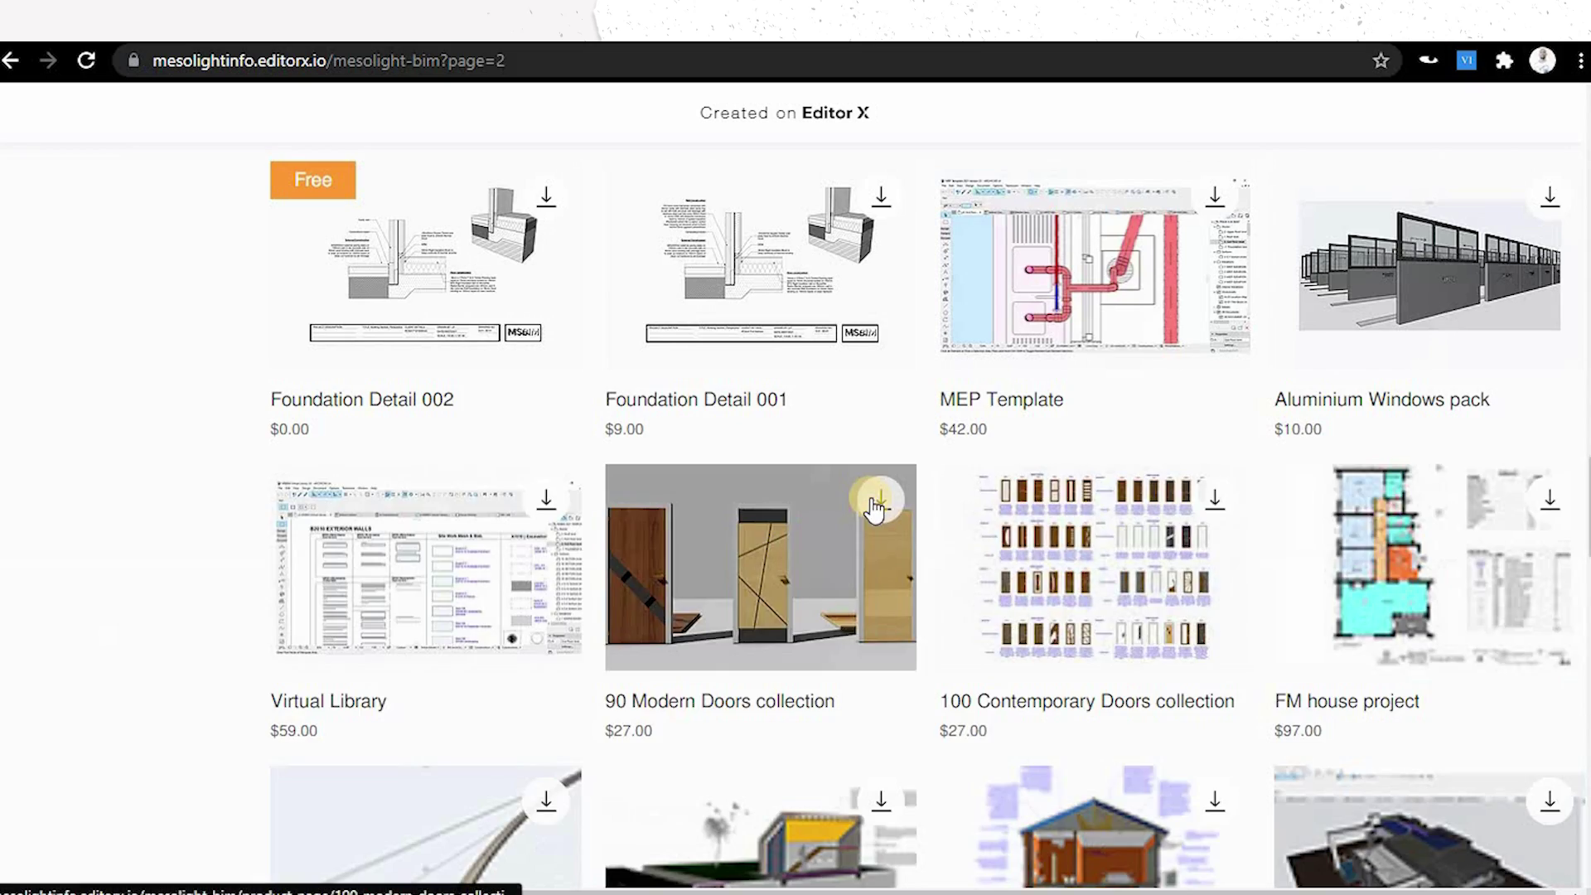
{"action": "scroll", "coordinate": [1276, 535], "scroll_direction": "down", "scroll_amount": 7}
{"action": "scroll", "coordinate": [1279, 541], "scroll_direction": "down", "scroll_amount": 12}
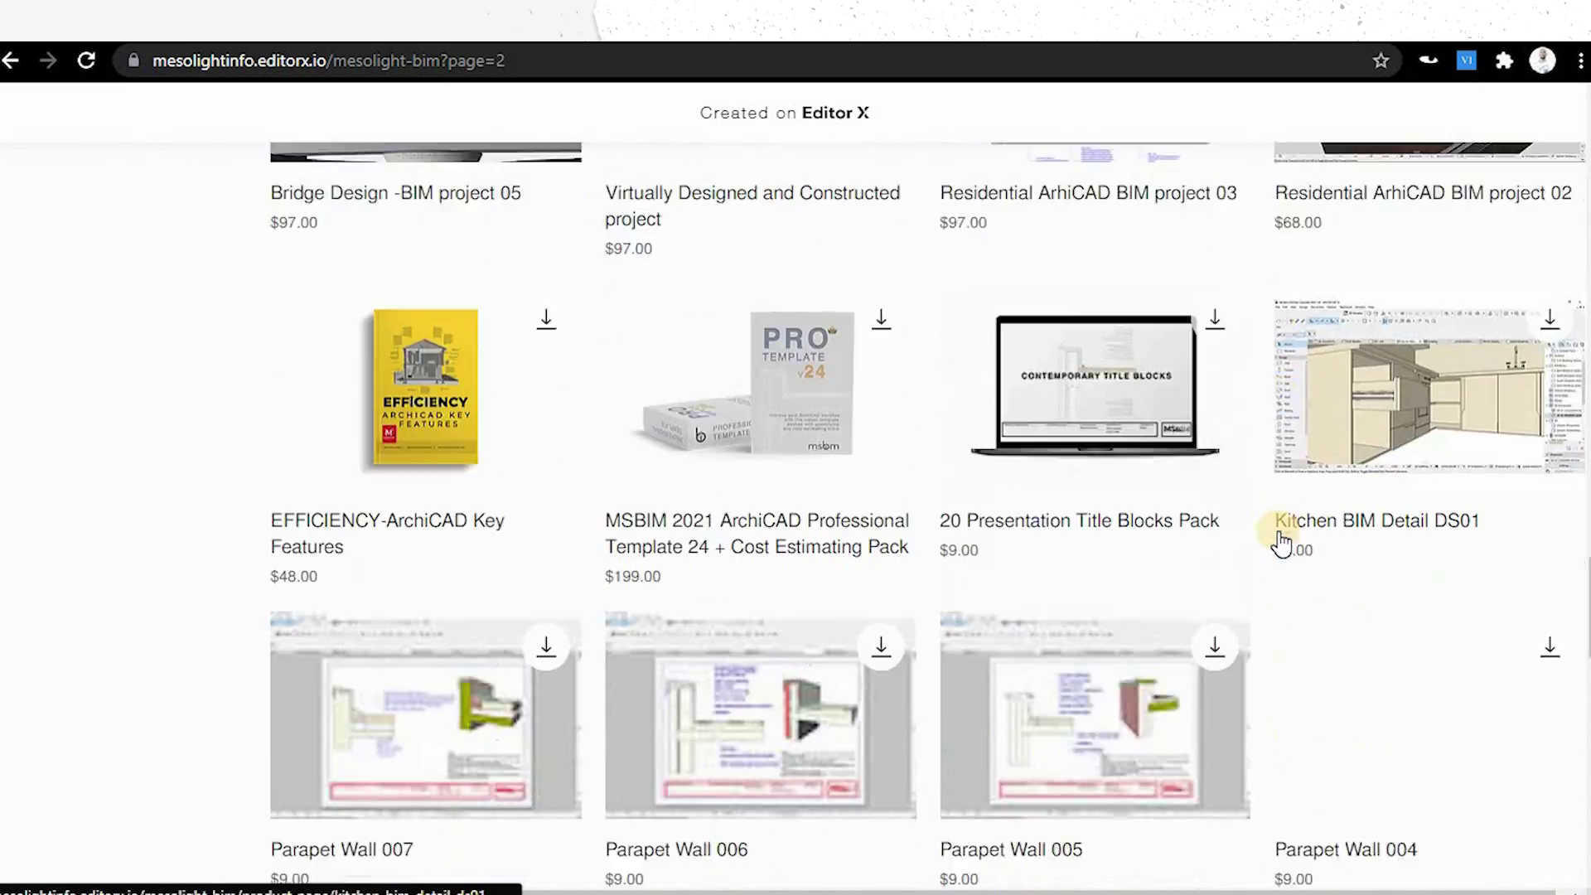
Return to the start of the website's home page and open the All Resources page.
{"action": "scroll", "coordinate": [948, 530], "scroll_direction": "up", "scroll_amount": 20}
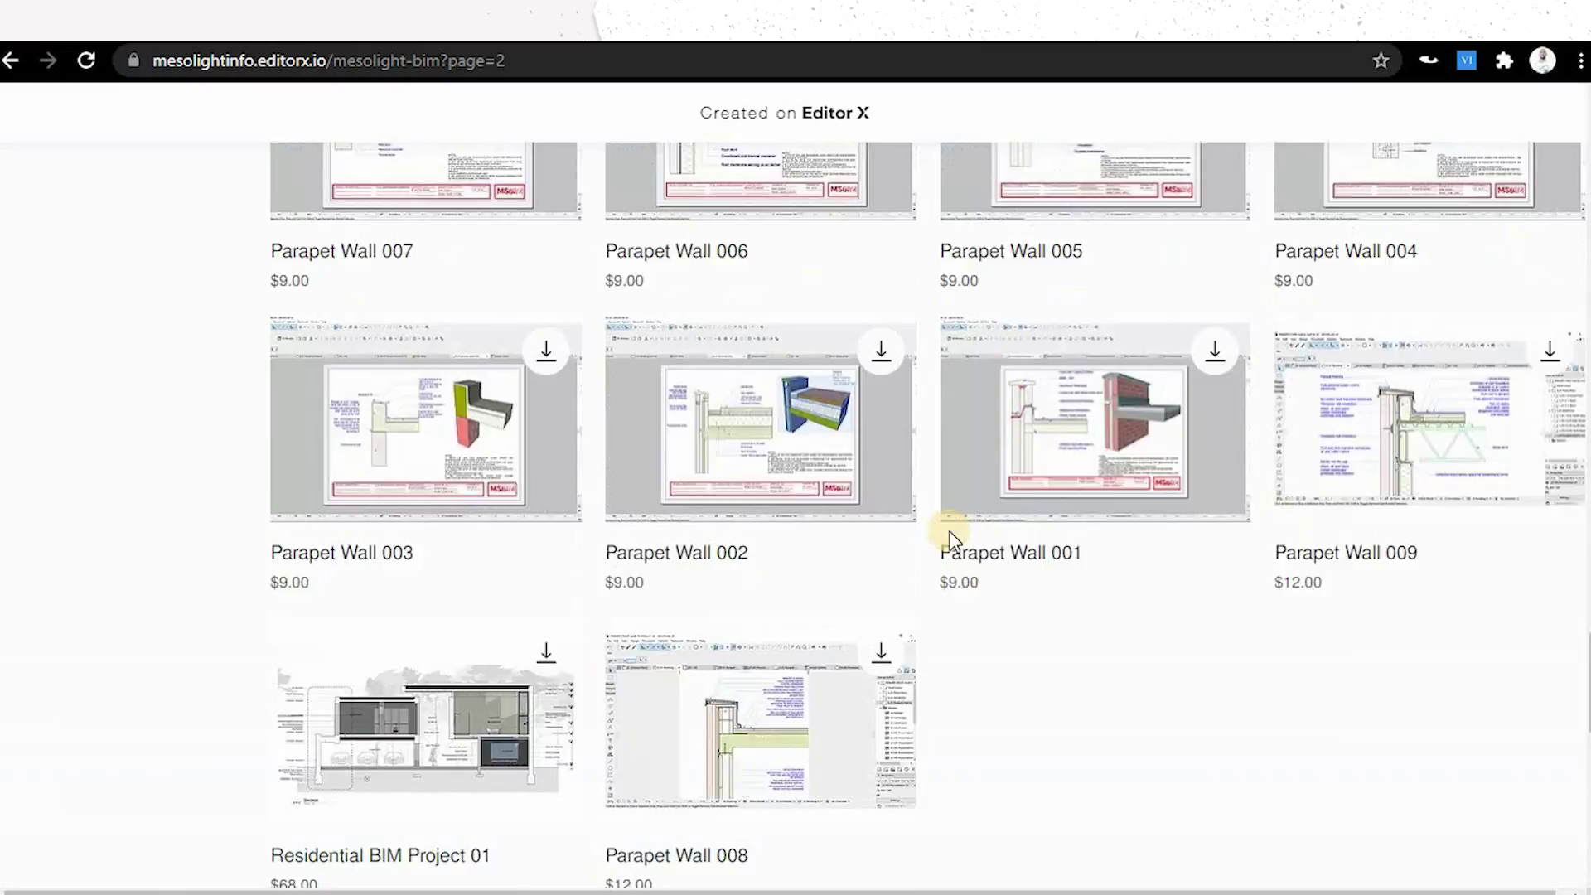
{"action": "scroll", "coordinate": [808, 522], "scroll_direction": "up", "scroll_amount": 15}
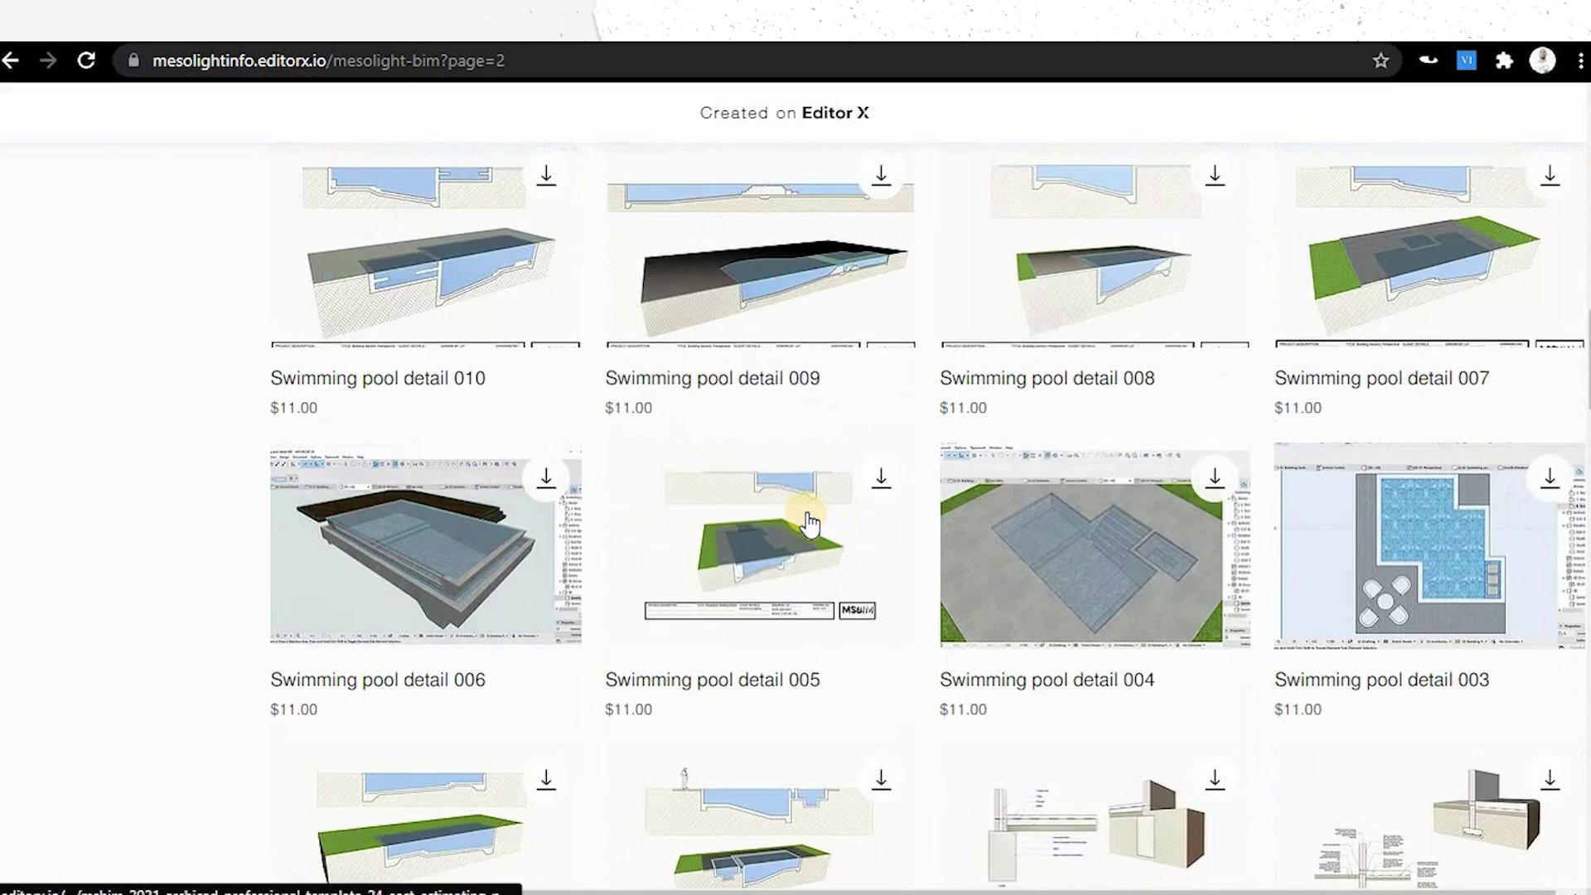
{"action": "scroll", "coordinate": [807, 511], "scroll_direction": "up", "scroll_amount": 5}
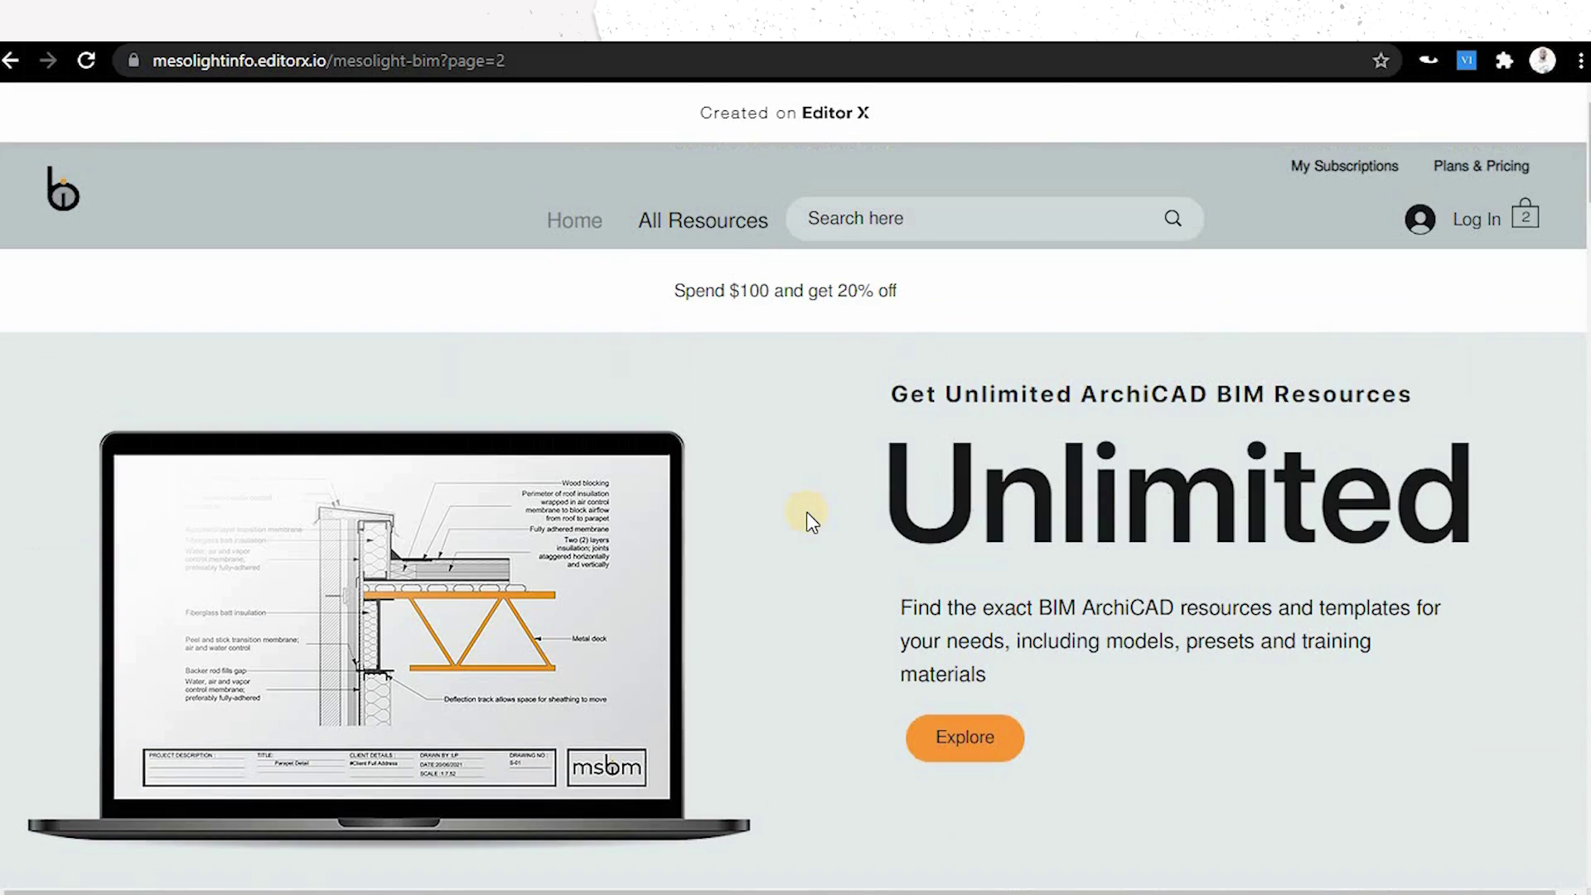
{"action": "left_click", "coordinate": [710, 226]}
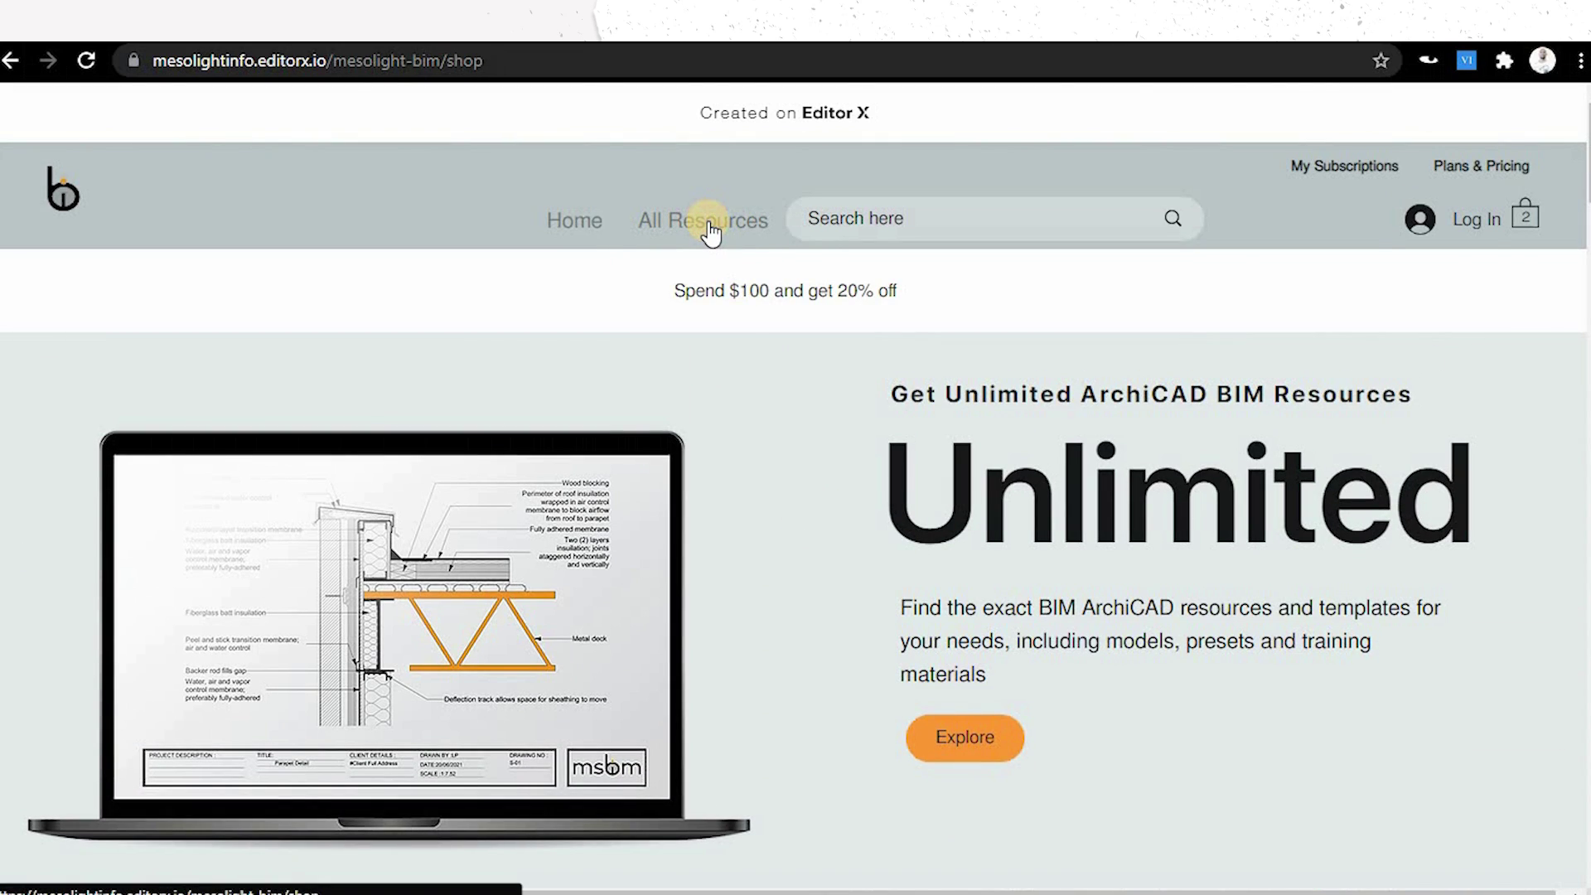